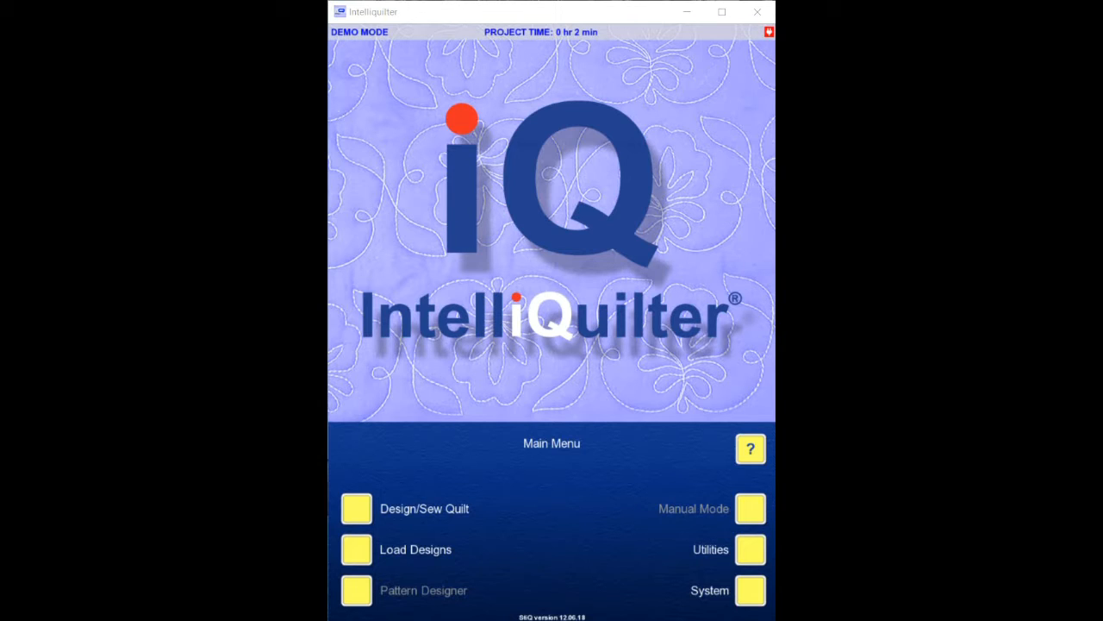
- Start a new quilt design and add a manually entered rectangular block 12 inches wide and 12 inches high
{"action": "left_click", "coordinate": [357, 508]}
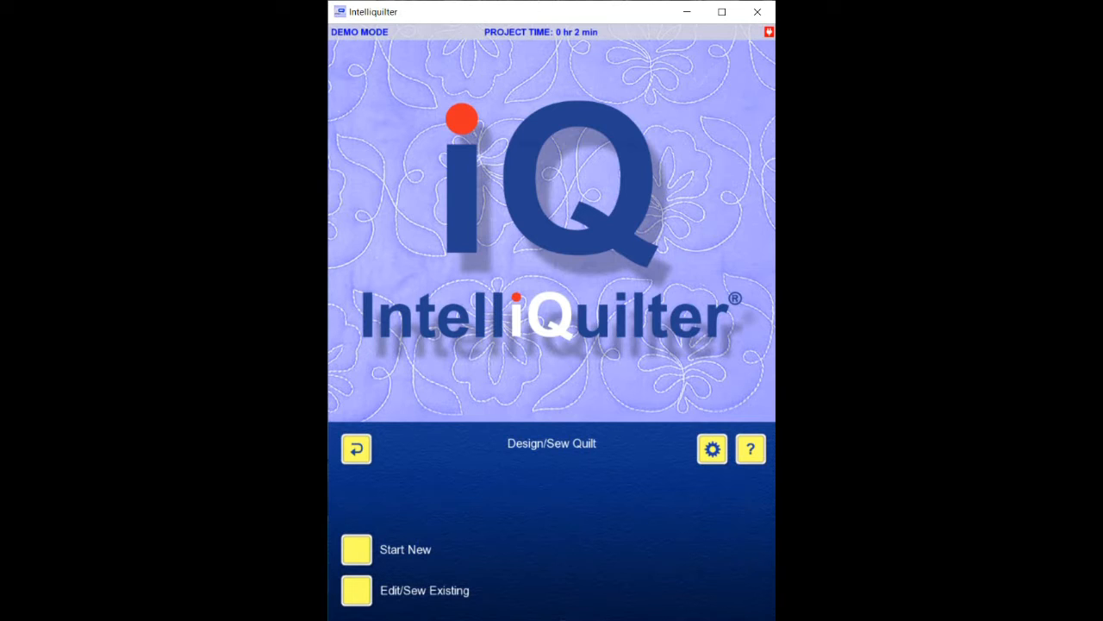
{"action": "left_click", "coordinate": [357, 549]}
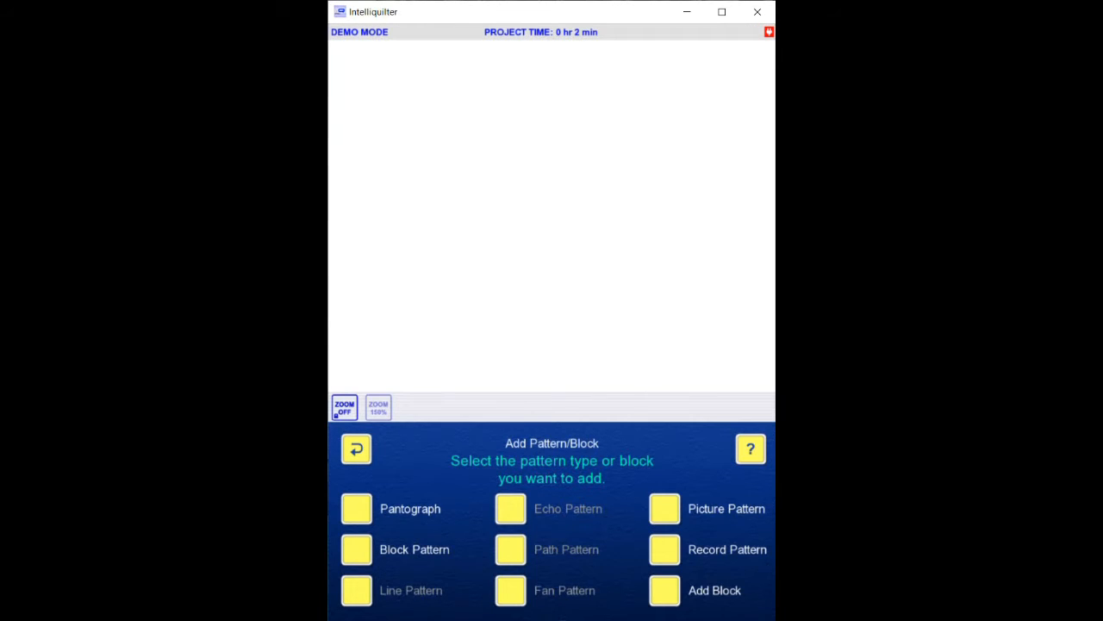
{"action": "left_click", "coordinate": [664, 591]}
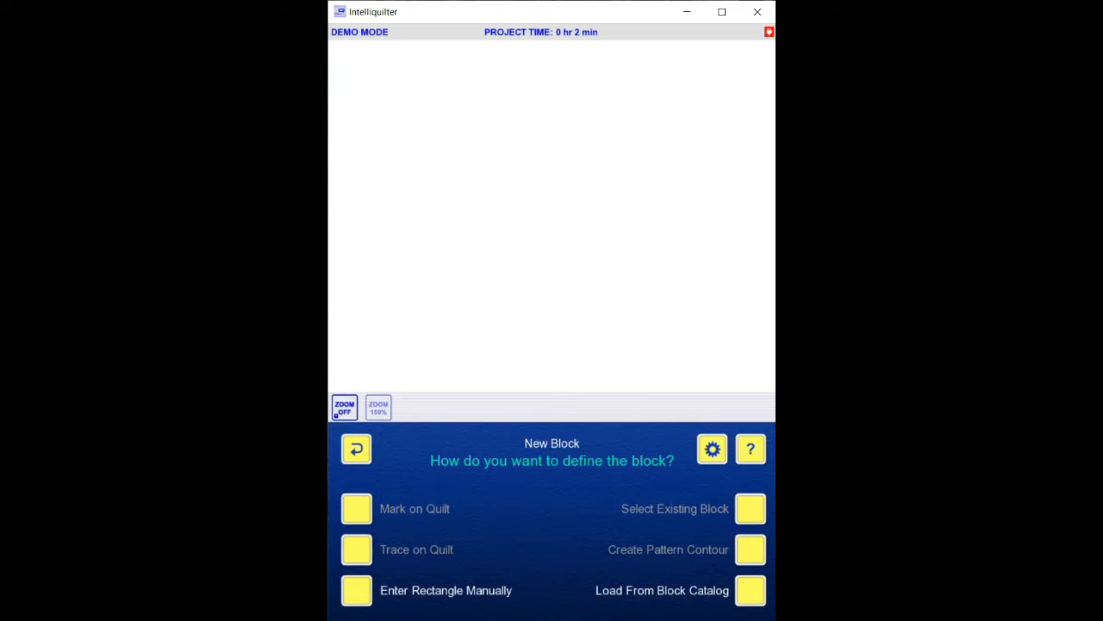
{"action": "left_click", "coordinate": [357, 591]}
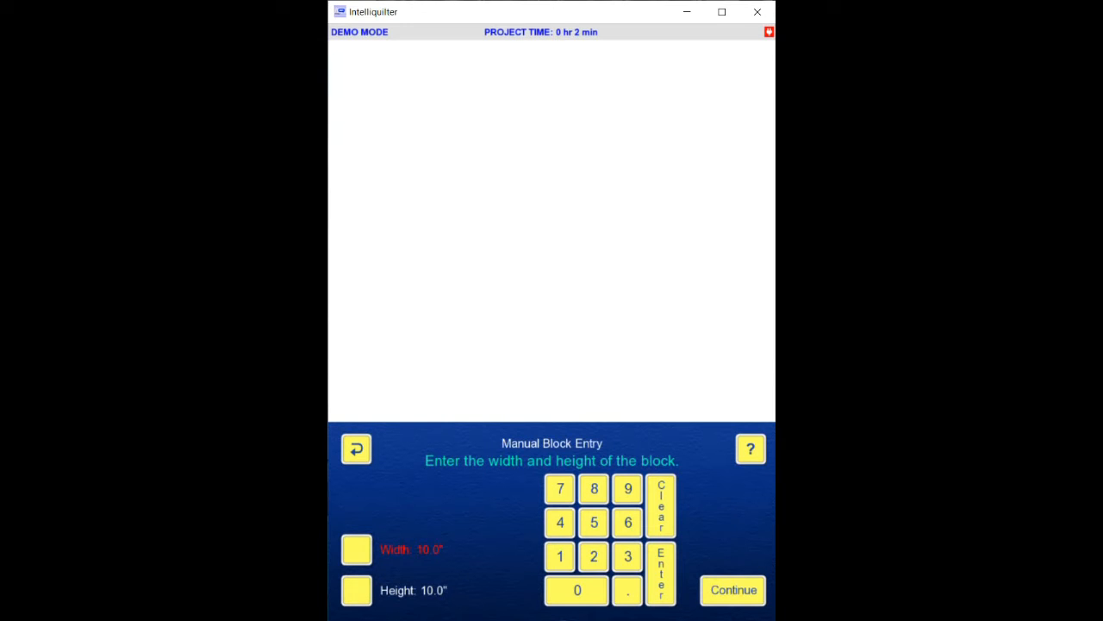
{"action": "type", "text": "1"}
{"action": "key", "text": "Return"}
{"action": "type", "text": "1"}
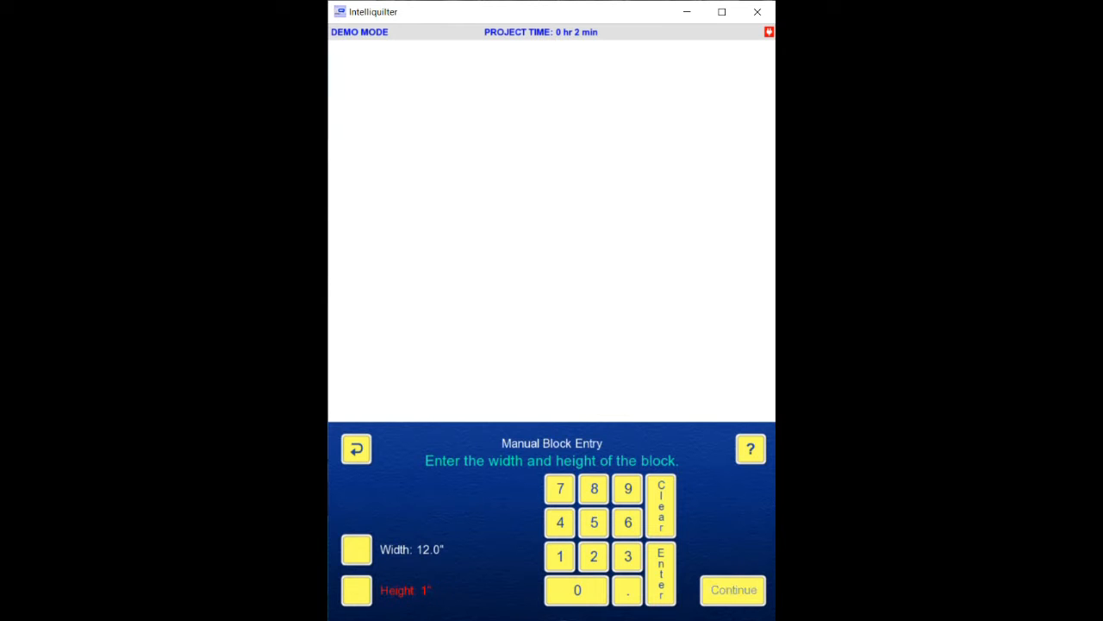
{"action": "key", "text": "Return"}
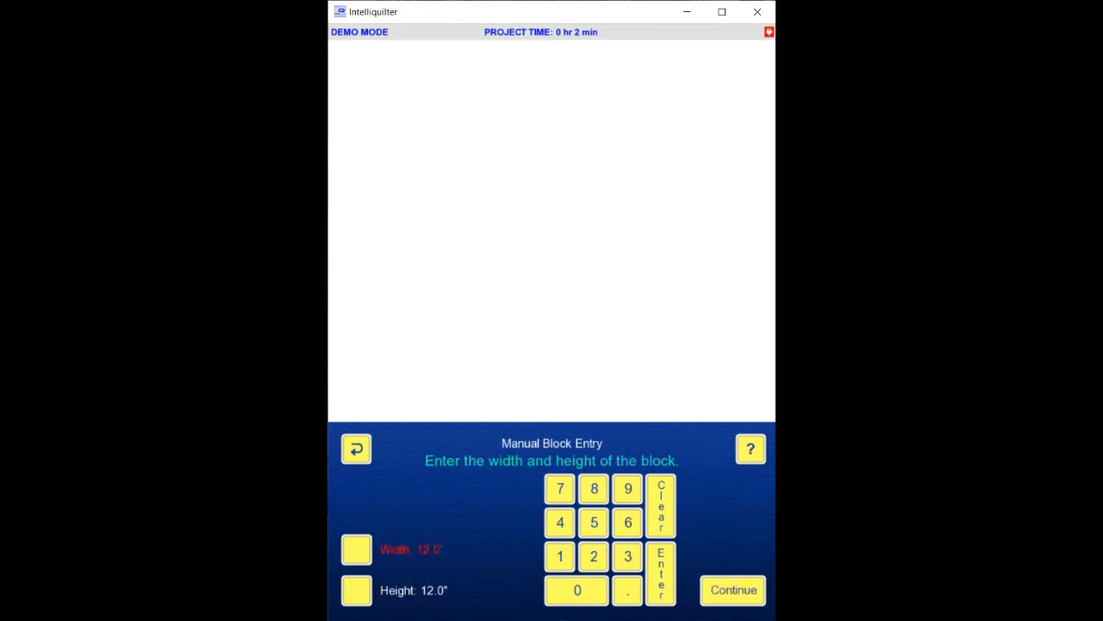
{"action": "left_click", "coordinate": [729, 593]}
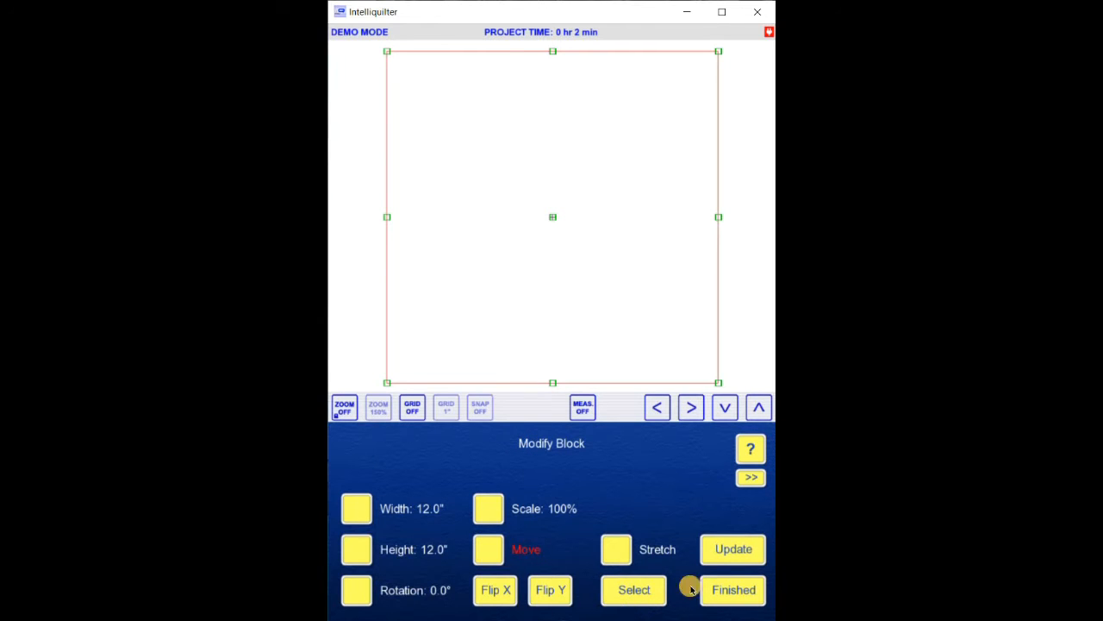
{"action": "left_click", "coordinate": [721, 595]}
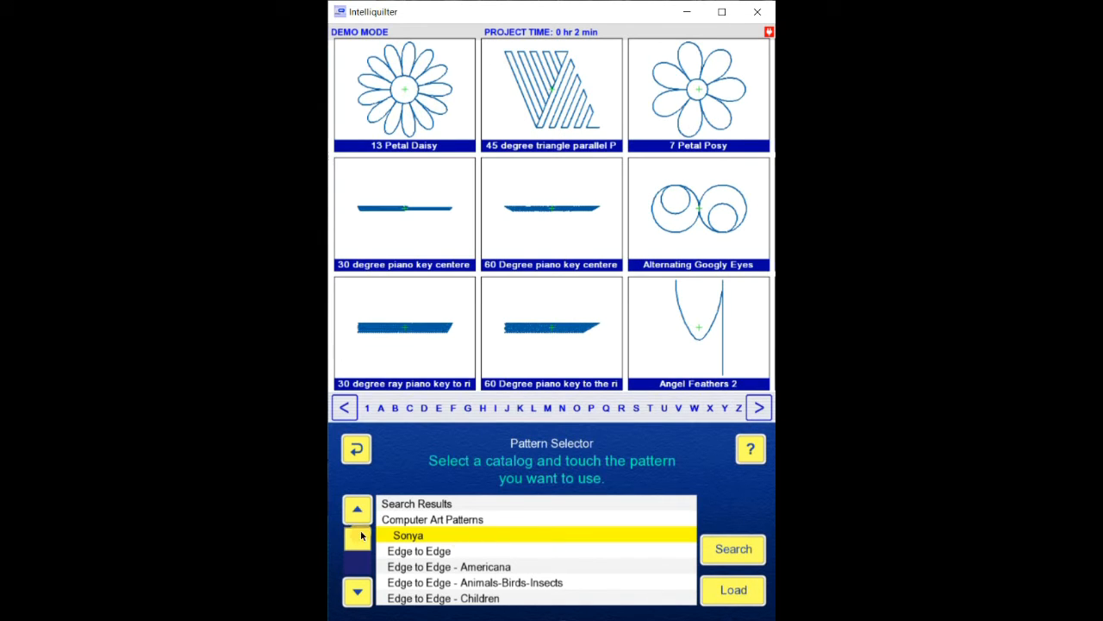
- Add the "arc" pattern from the Geometric catalog to the block
{"action": "left_click_drag", "start_coordinate": [362, 540], "coordinate": [361, 549]}
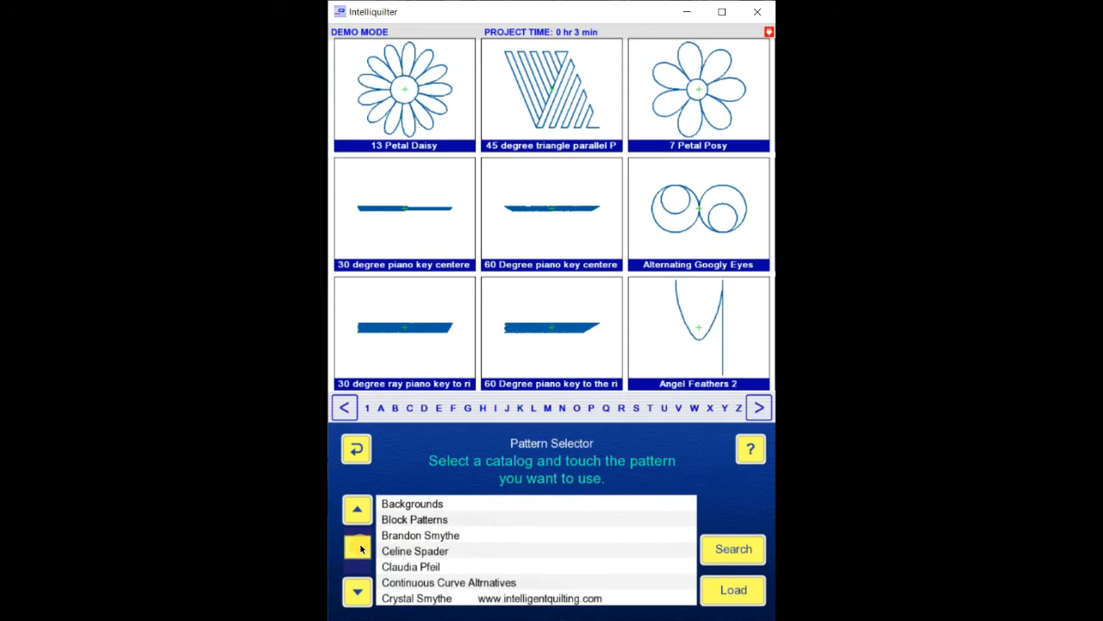
{"action": "left_click", "coordinate": [358, 592]}
{"action": "left_click", "coordinate": [359, 591]}
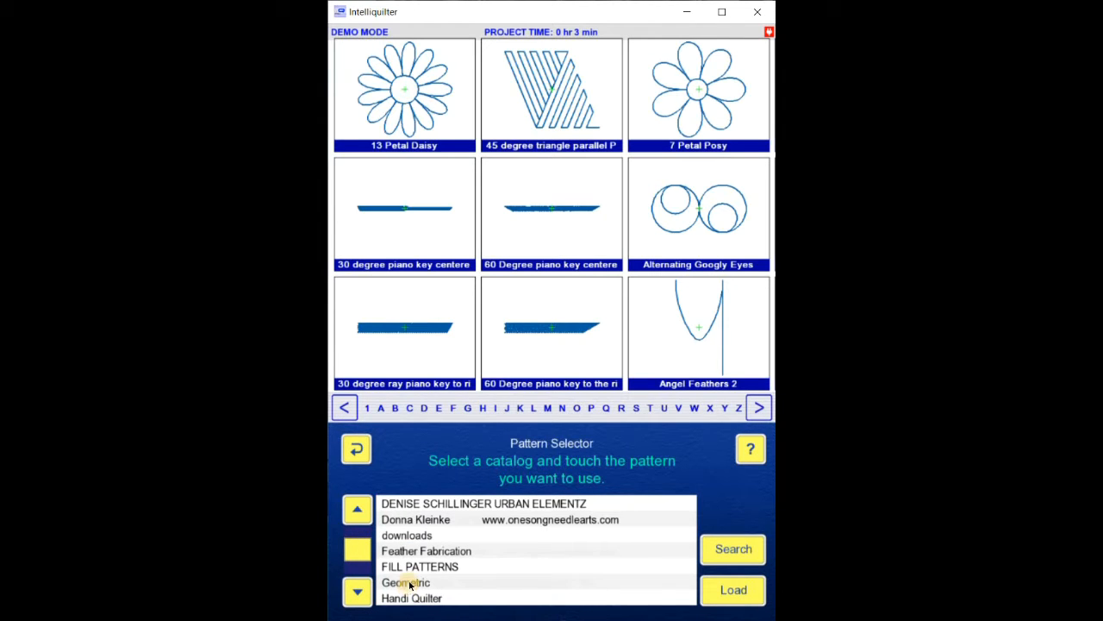
{"action": "left_click", "coordinate": [410, 584]}
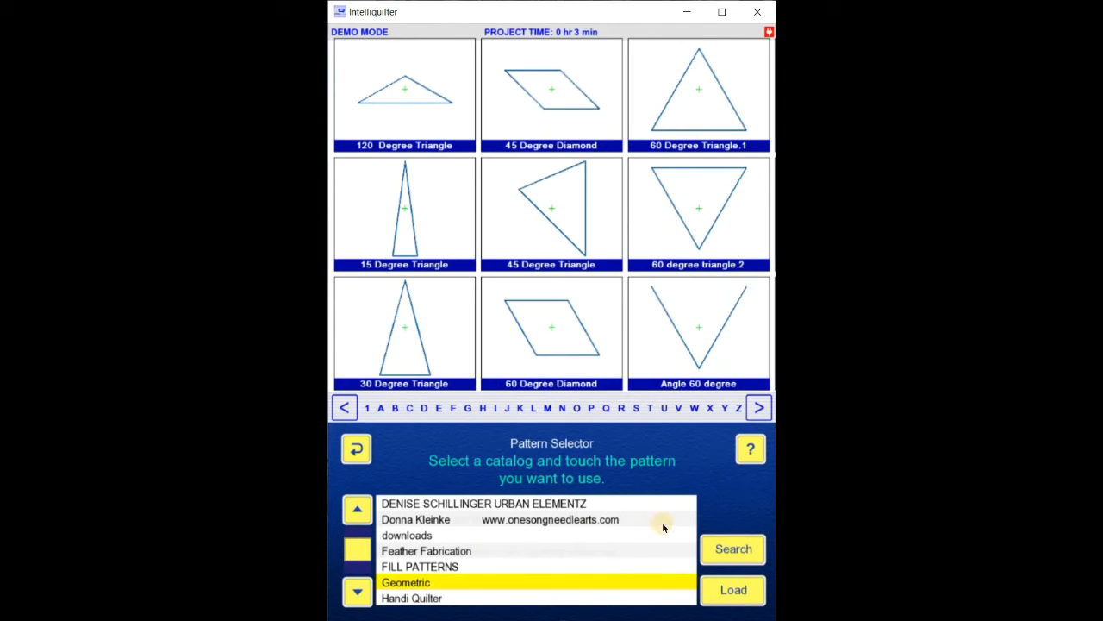
{"action": "left_click", "coordinate": [758, 408]}
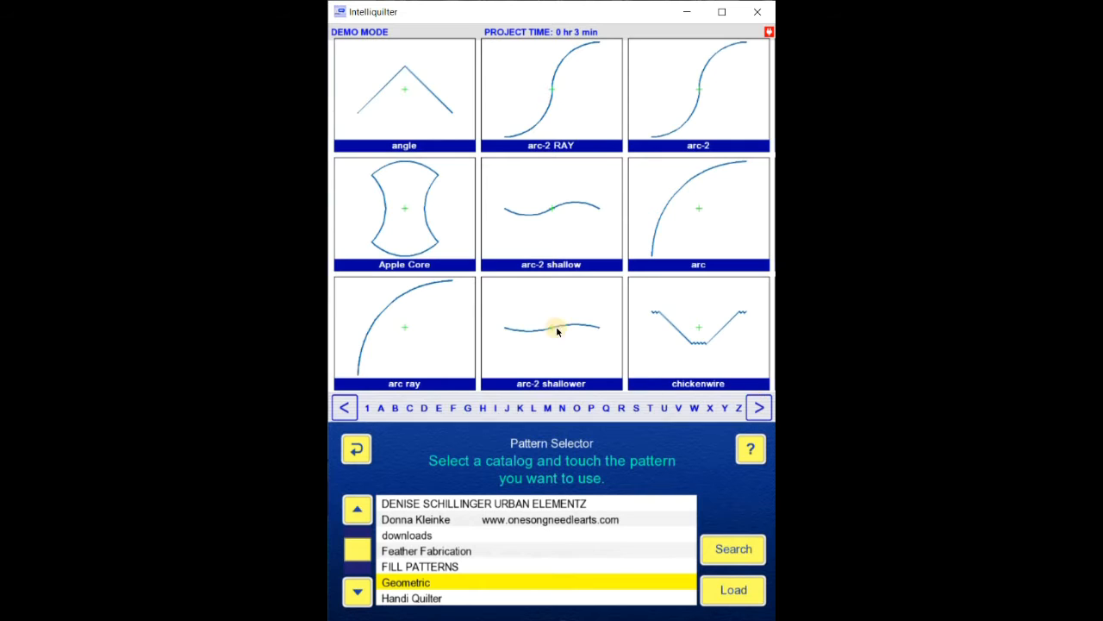
{"action": "left_click_drag", "start_coordinate": [557, 331], "coordinate": [480, 253]}
{"action": "left_click_drag", "start_coordinate": [405, 315], "coordinate": [690, 217]}
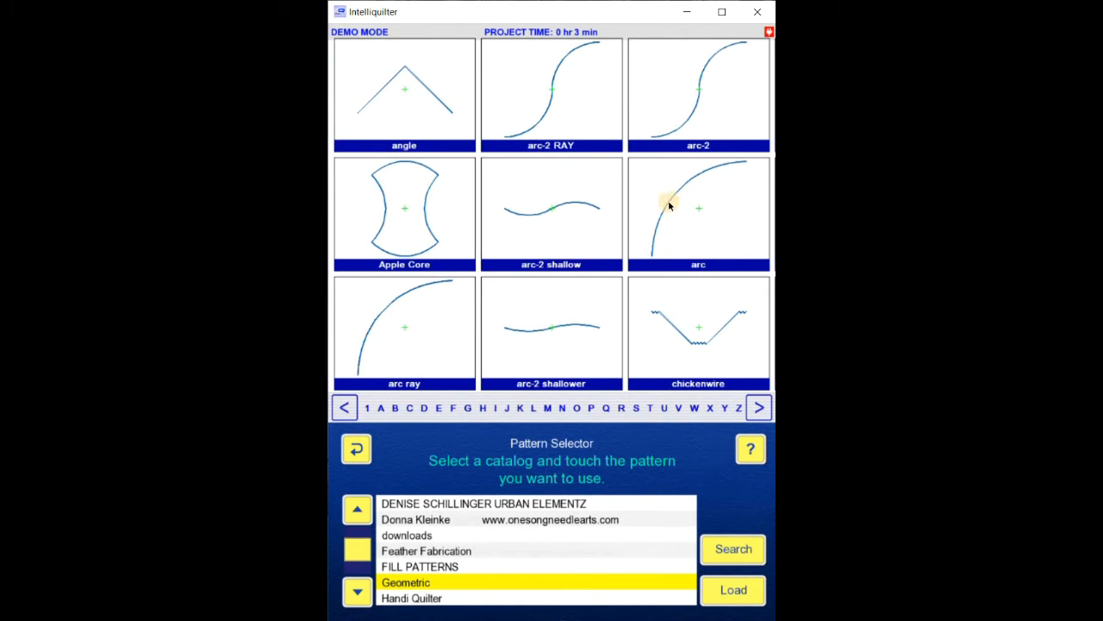
{"action": "left_click", "coordinate": [673, 208]}
{"action": "left_click", "coordinate": [729, 593]}
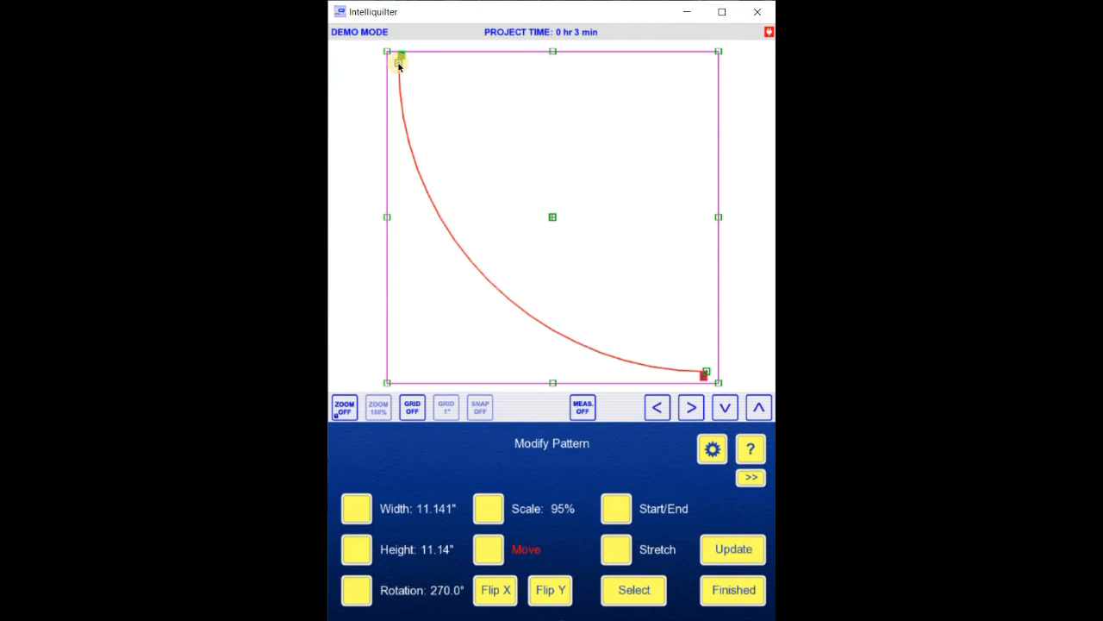
- Move the arc's start point to the block's upper-left corner, stretch its end to the upper-right corner, and update the pattern
{"action": "left_click_drag", "start_coordinate": [398, 67], "coordinate": [387, 54]}
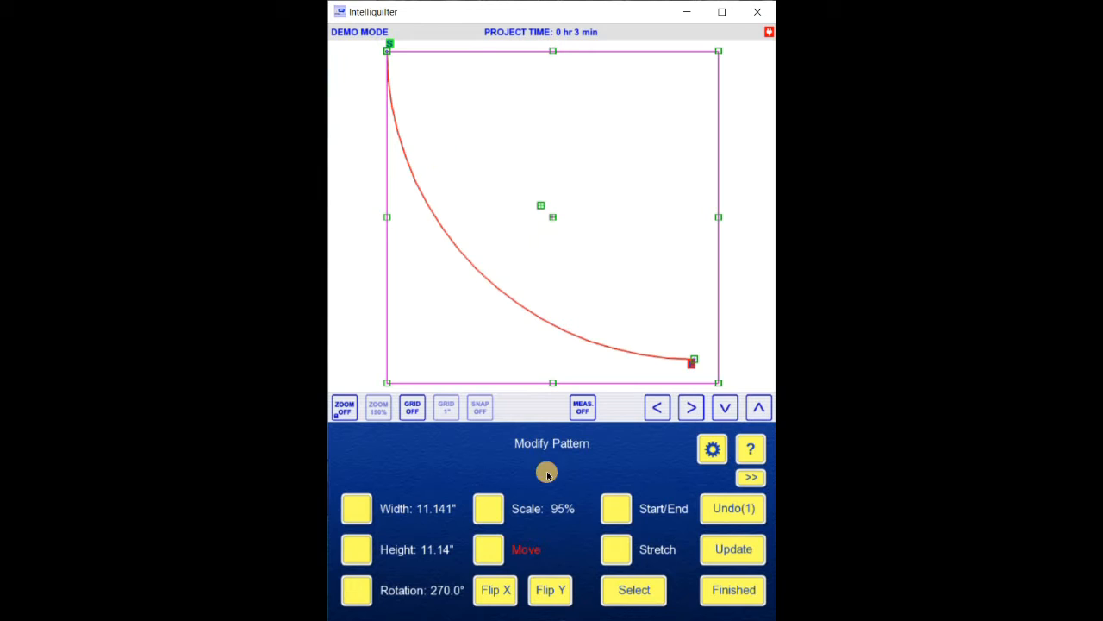
{"action": "left_click", "coordinate": [614, 549]}
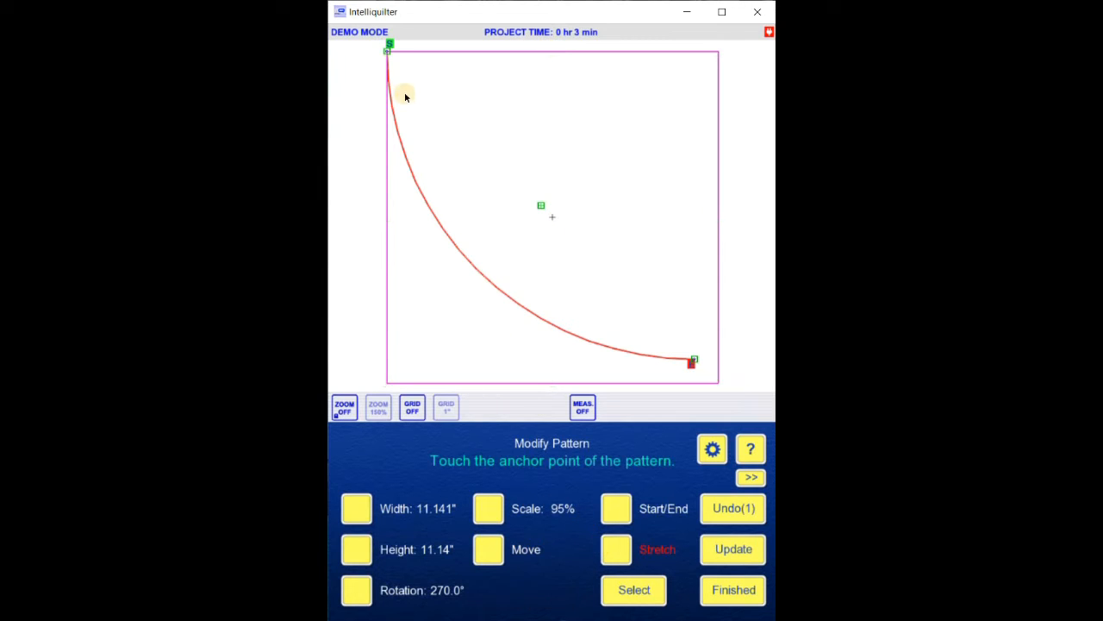
{"action": "left_click", "coordinate": [387, 51]}
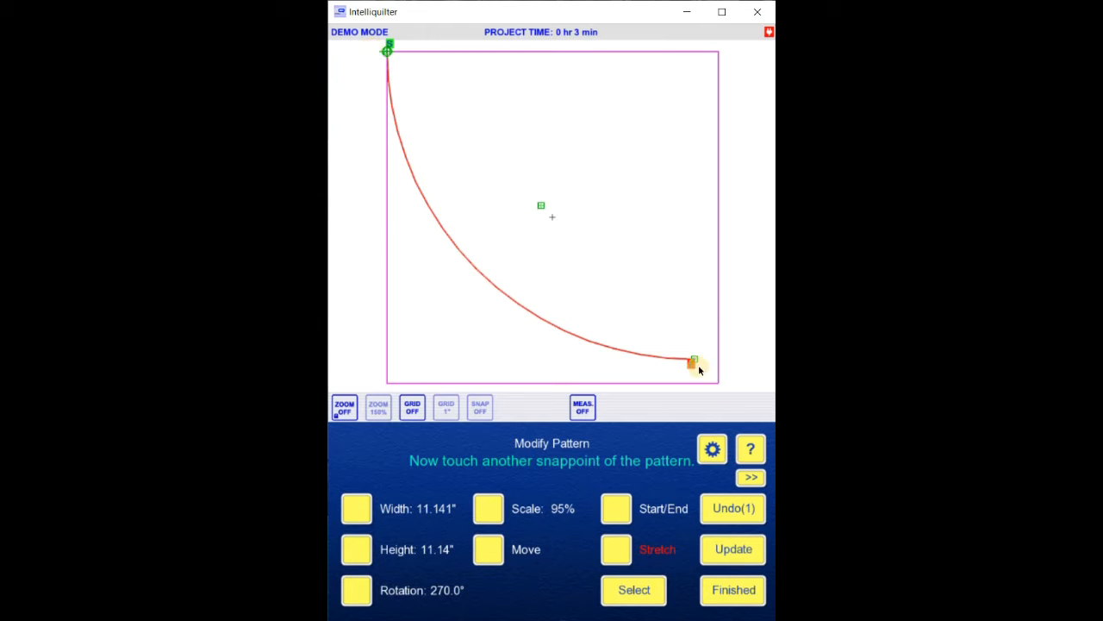
{"action": "left_click_drag", "start_coordinate": [694, 362], "coordinate": [719, 51]}
{"action": "left_click", "coordinate": [730, 551]}
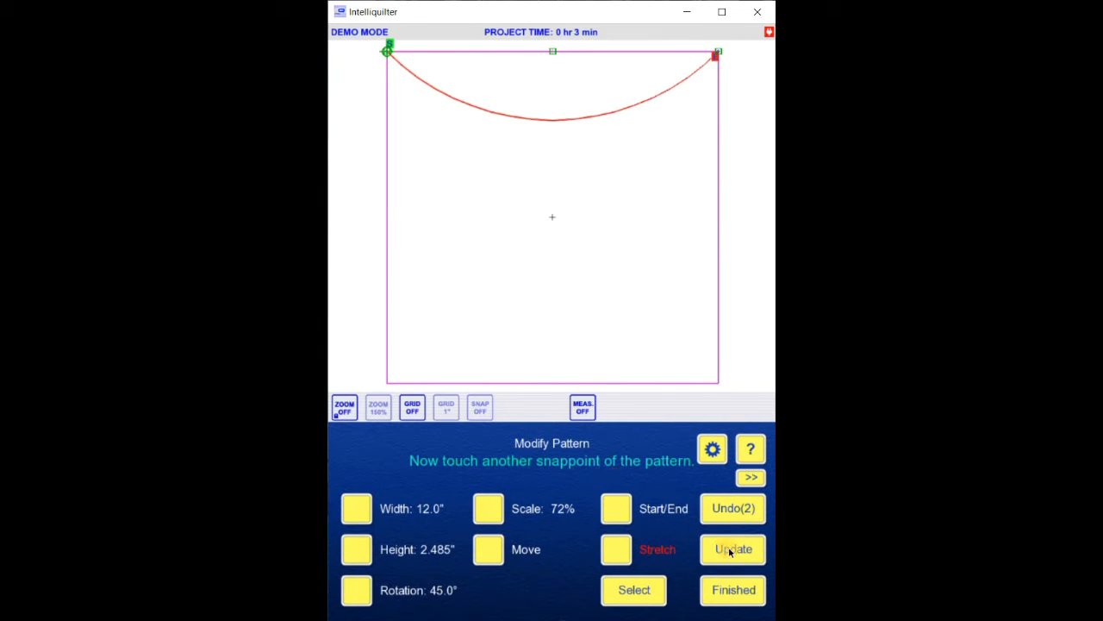
{"action": "left_click", "coordinate": [721, 545]}
{"action": "left_click", "coordinate": [725, 555]}
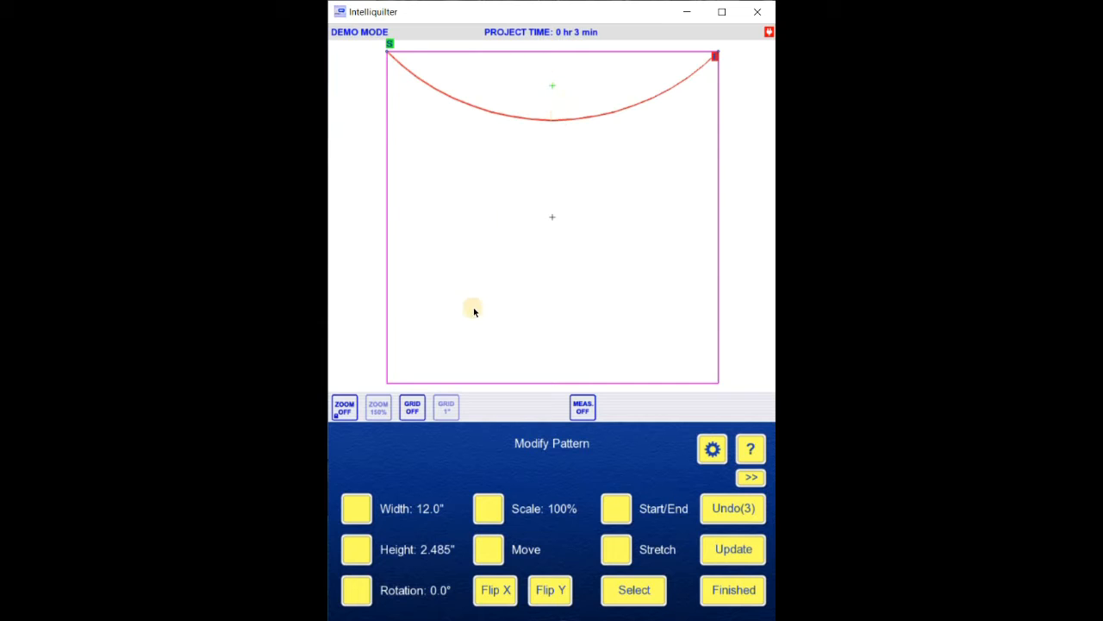
- Flatten the arc by reducing its height to 0.75 inches
{"action": "left_click", "coordinate": [358, 549]}
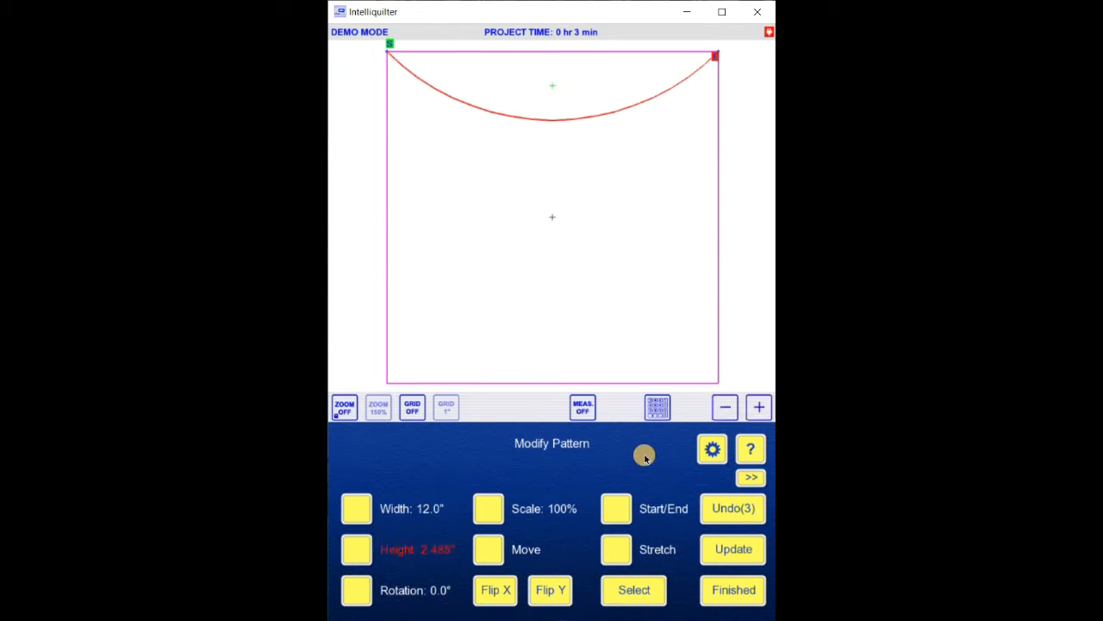
{"action": "left_click", "coordinate": [726, 410]}
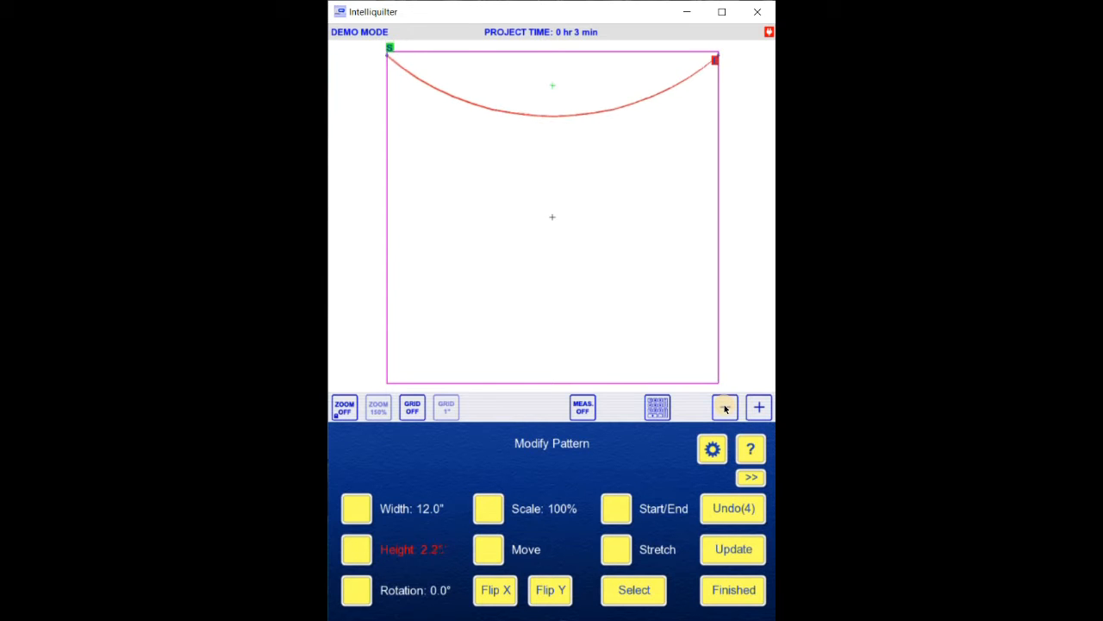
{"action": "left_click", "coordinate": [659, 409]}
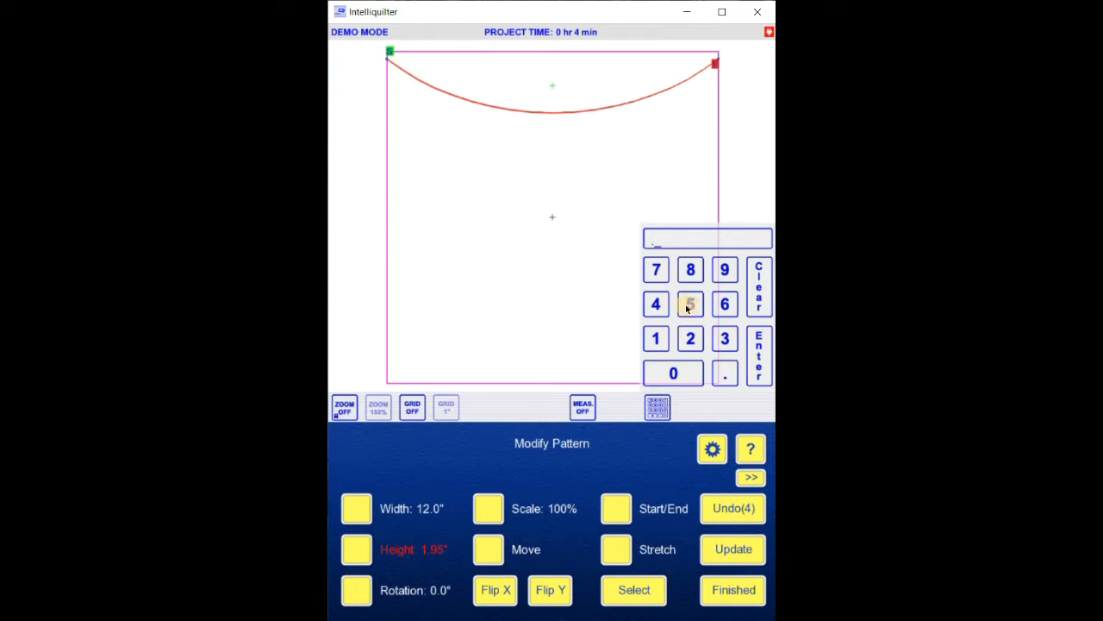
{"action": "type", "text": ".75"}
{"action": "left_click", "coordinate": [757, 362]}
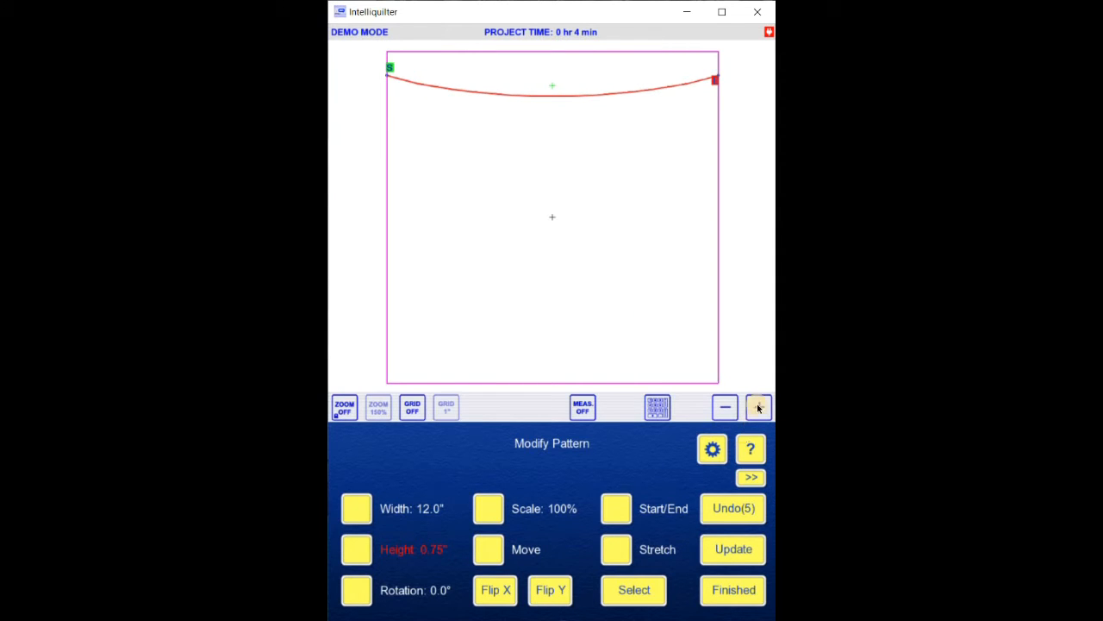
- Increase the arc's height to 1.25 inches and move its start point onto the block's upper-left corner
{"action": "left_click", "coordinate": [756, 410]}
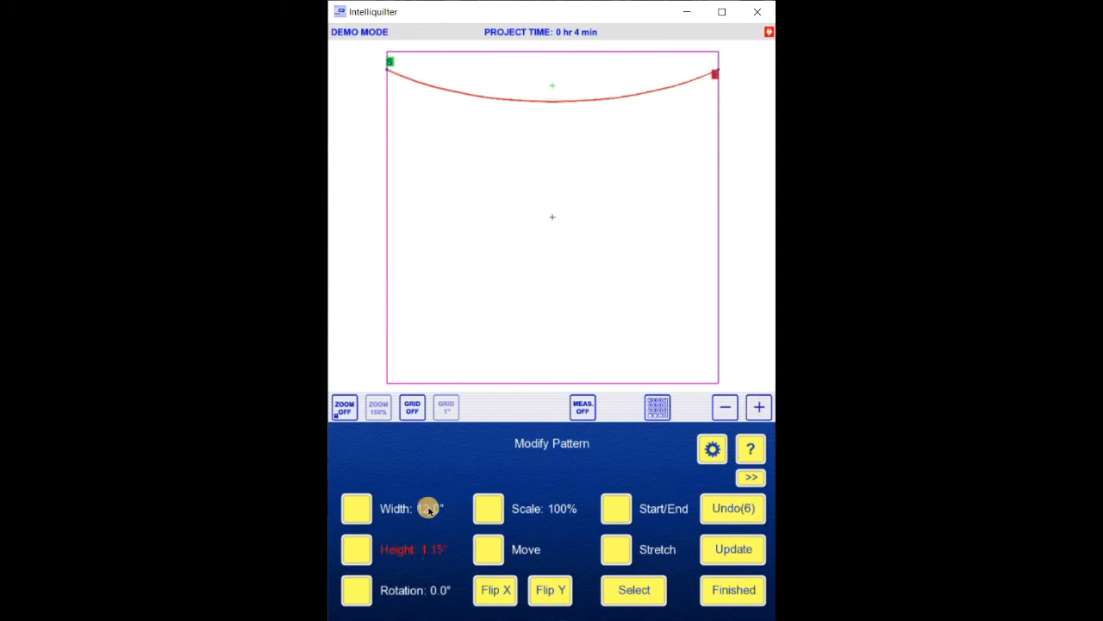
{"action": "left_click", "coordinate": [479, 552]}
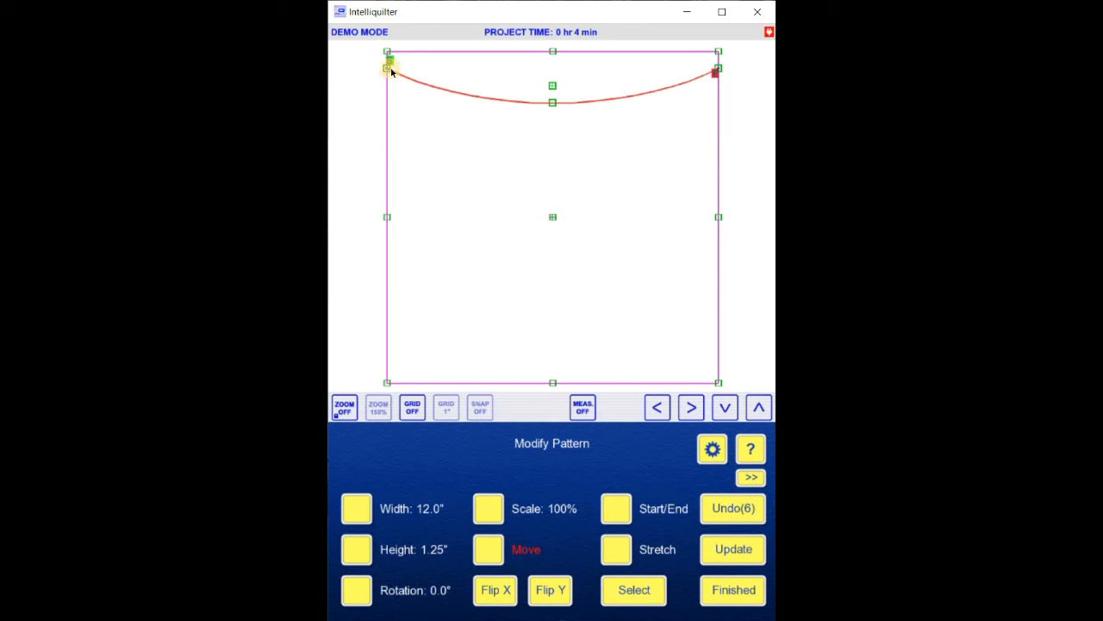
{"action": "left_click", "coordinate": [390, 50]}
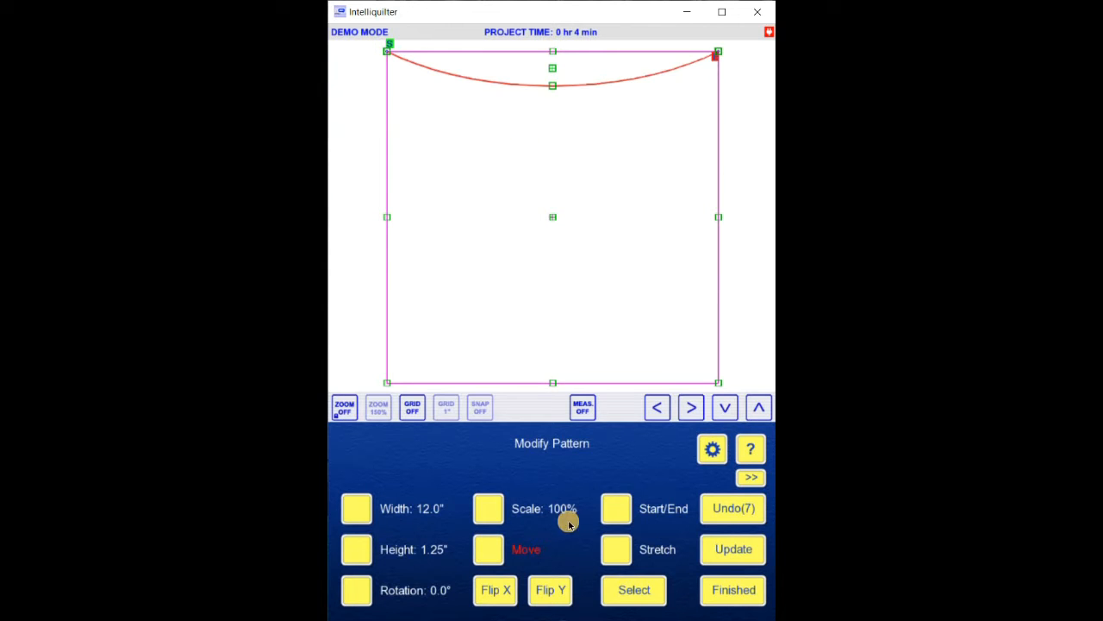
- Anchor the arc at its start point and stretch its end point onto the block's upper-right corner
{"action": "left_click", "coordinate": [616, 552]}
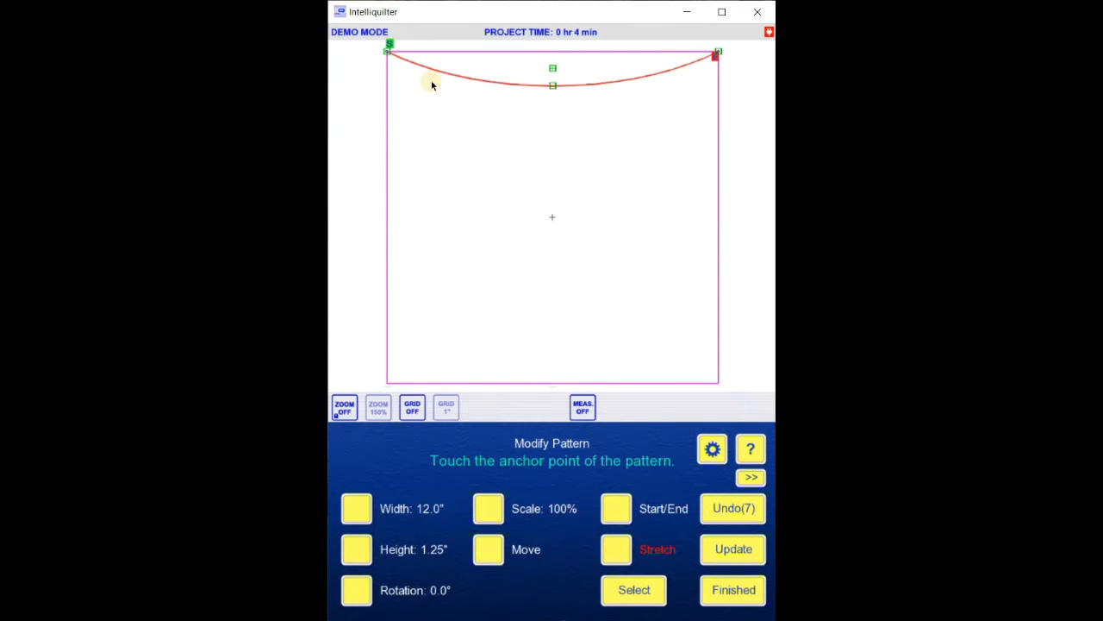
{"action": "left_click", "coordinate": [387, 53]}
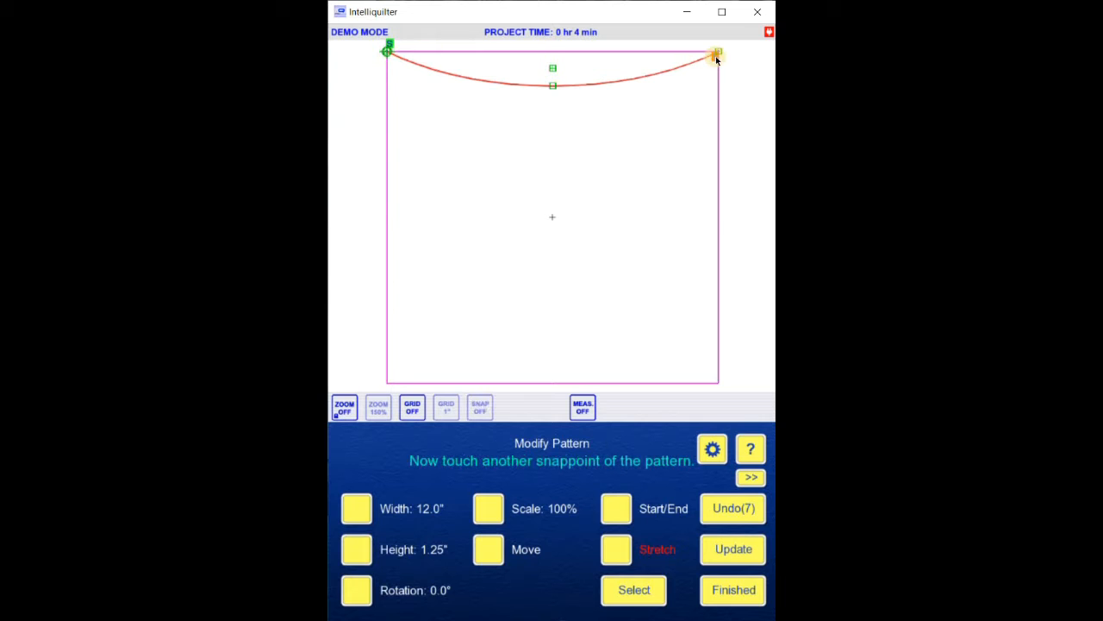
{"action": "mouse_move", "coordinate": [717, 53]}
{"action": "left_mouse_down"}
{"action": "mouse_move", "coordinate": [613, 207]}
{"action": "mouse_move", "coordinate": [536, 360]}
{"action": "mouse_move", "coordinate": [558, 384]}
{"action": "mouse_move", "coordinate": [701, 192]}
{"action": "mouse_move", "coordinate": [719, 54]}
{"action": "left_mouse_up"}
- Raise the arc's height to 1.9 inches and align its start point with the block's upper-left corner again
{"action": "left_click", "coordinate": [359, 553]}
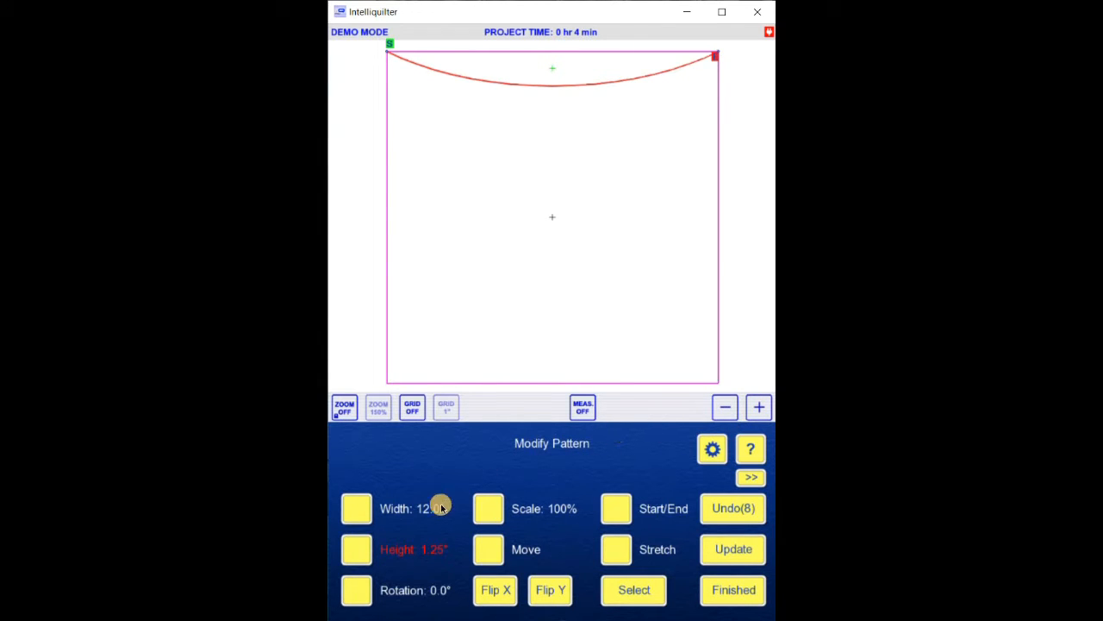
{"action": "left_click", "coordinate": [758, 408]}
{"action": "left_click", "coordinate": [759, 407]}
{"action": "left_click", "coordinate": [759, 408]}
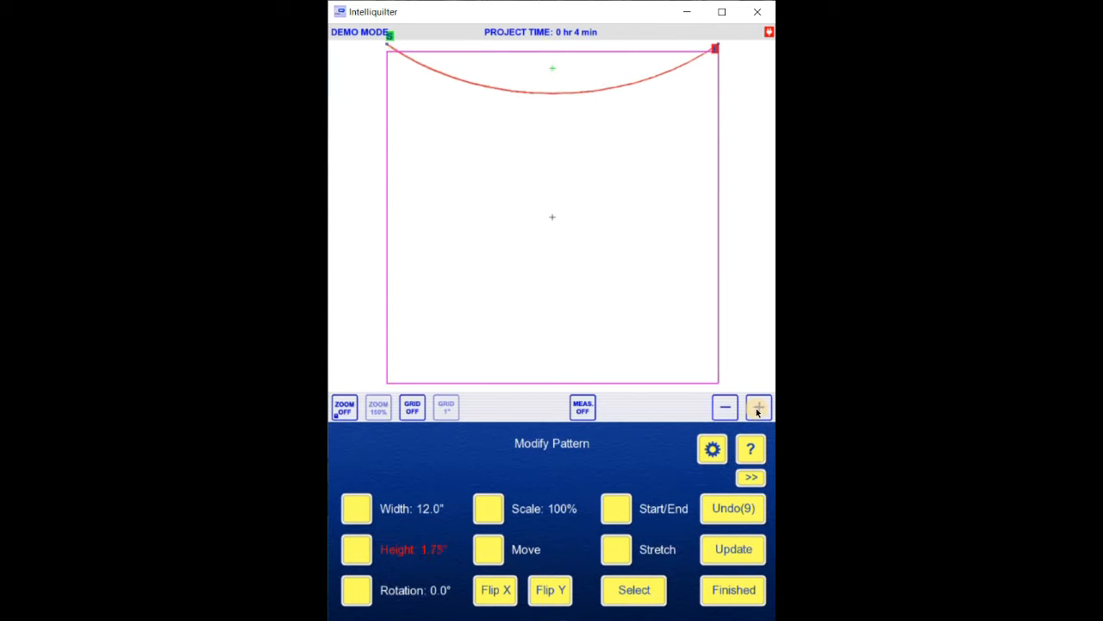
{"action": "left_click", "coordinate": [758, 408]}
{"action": "left_click", "coordinate": [489, 545]}
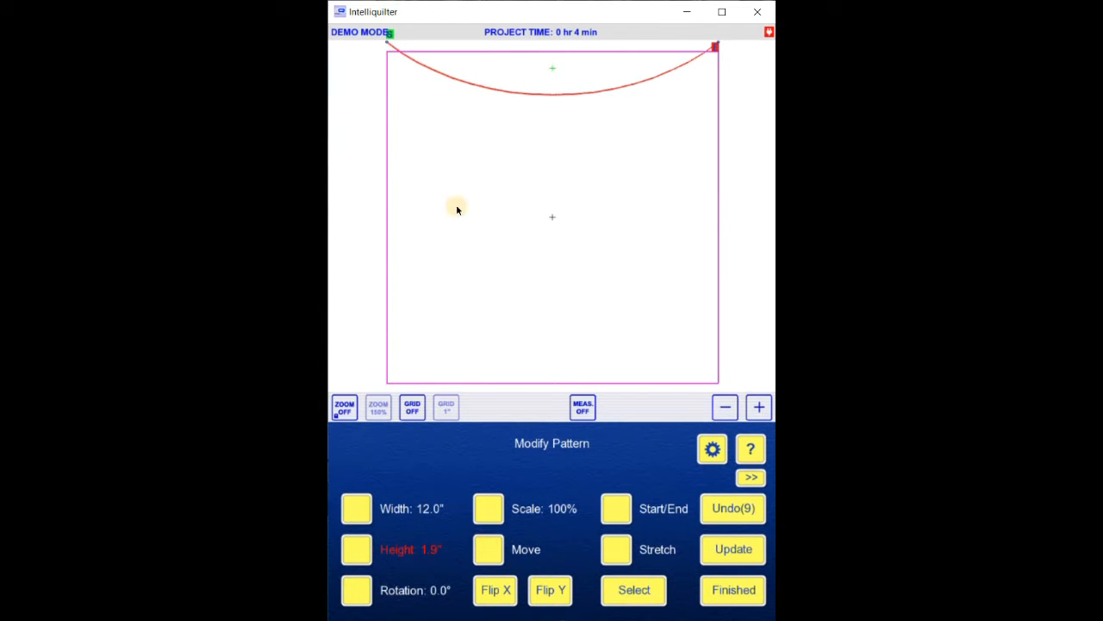
{"action": "left_click", "coordinate": [386, 41]}
{"action": "left_click", "coordinate": [387, 58]}
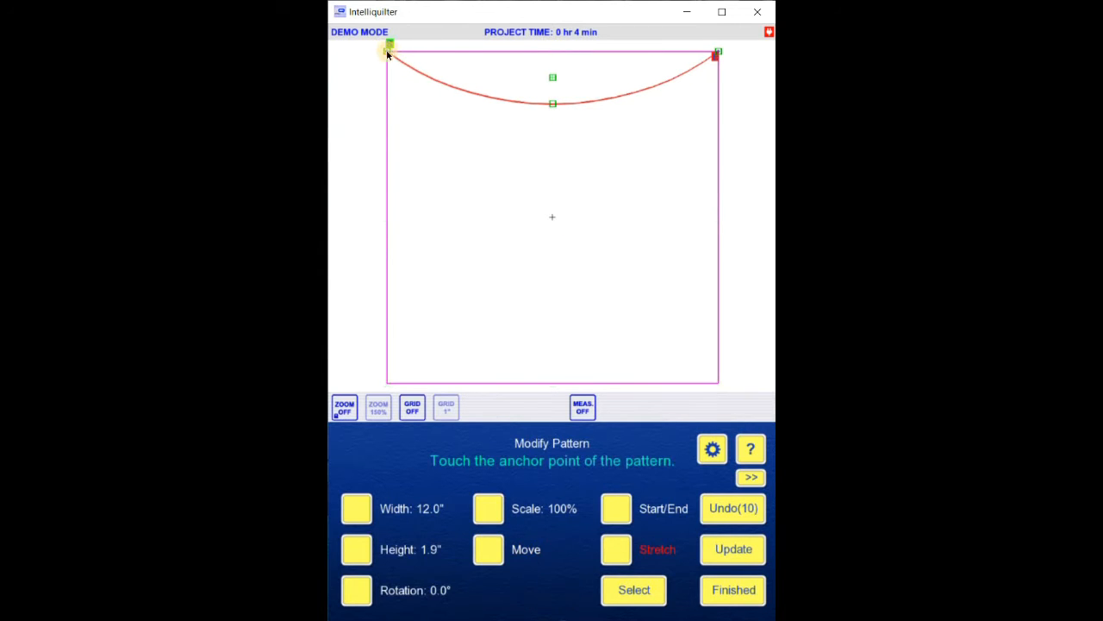
- Try stretching the arc's end point to the midpoint of the block's lower edge with the start anchored, and undo the stretch
{"action": "left_click", "coordinate": [386, 54]}
{"action": "left_click_drag", "start_coordinate": [720, 58], "coordinate": [551, 382]}
{"action": "left_click", "coordinate": [387, 53]}
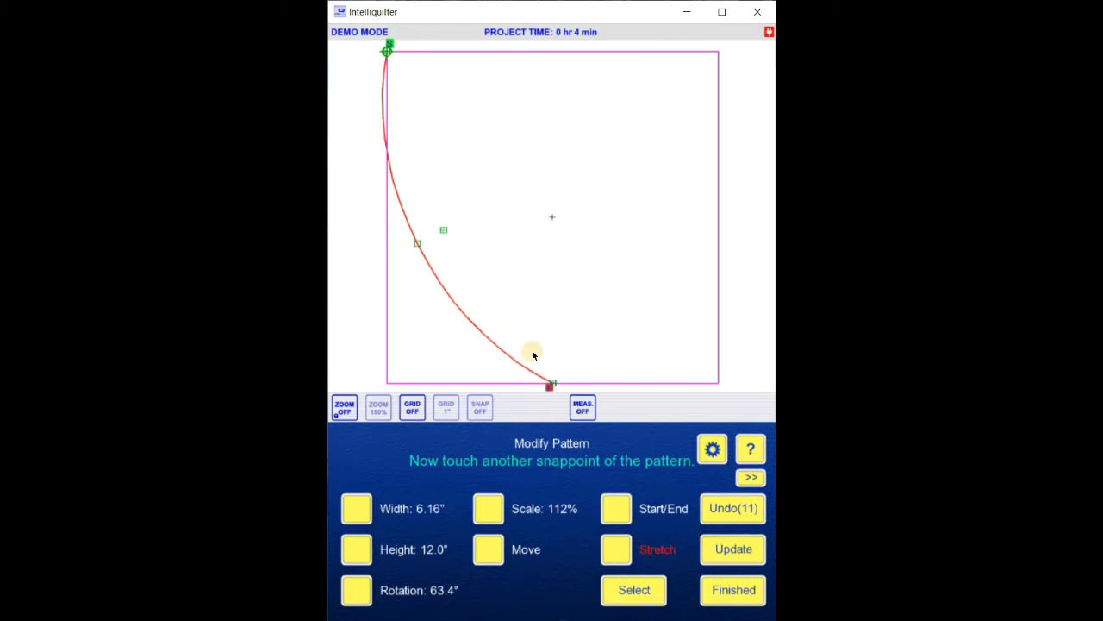
{"action": "left_click", "coordinate": [726, 514]}
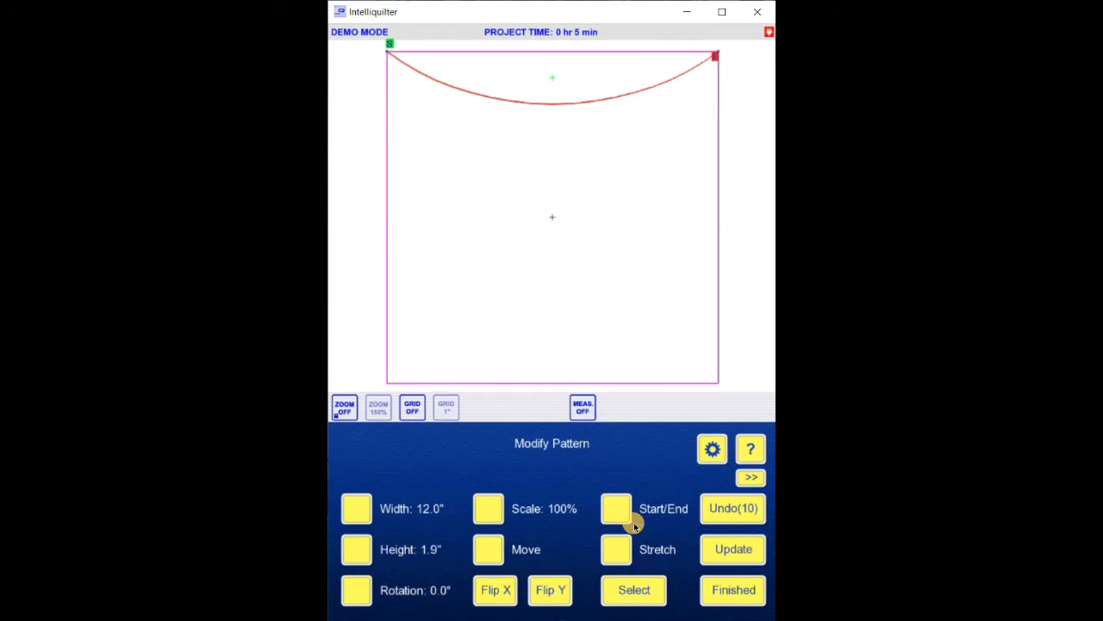
- Lower the arc's height to 1.4 inches and move its start point back onto the block's upper-left corner
{"action": "left_click", "coordinate": [369, 550]}
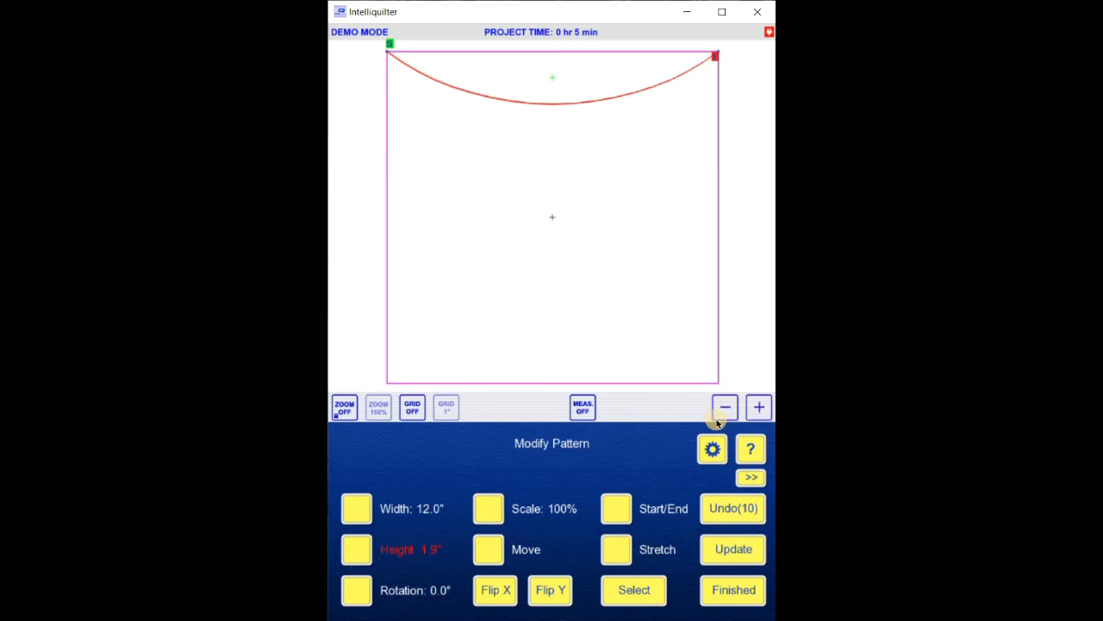
{"action": "left_click", "coordinate": [725, 407]}
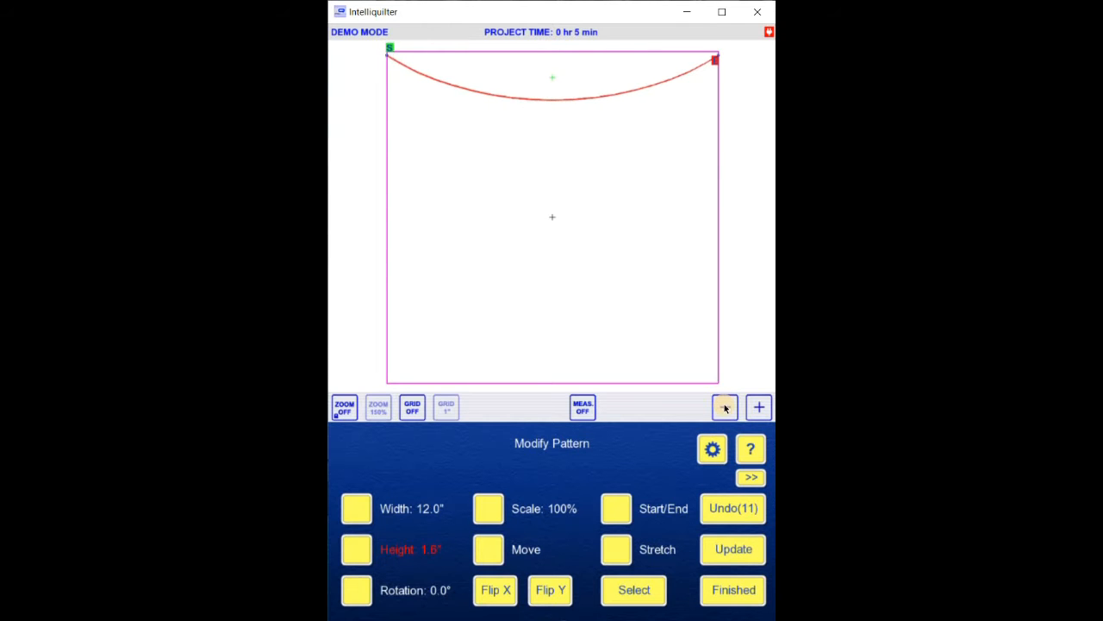
{"action": "left_click", "coordinate": [504, 549]}
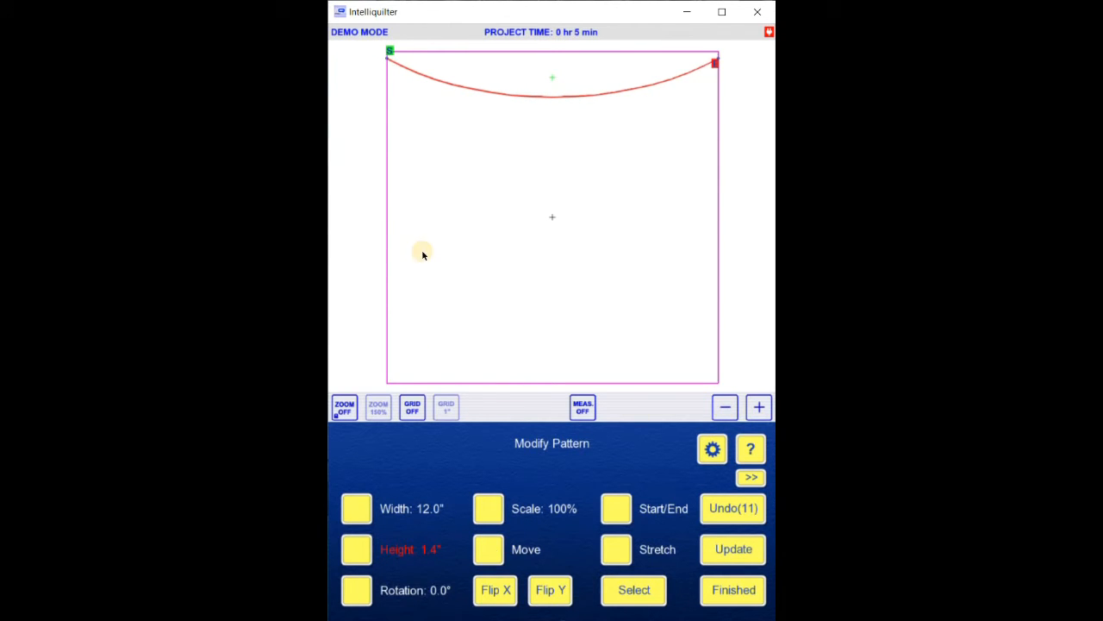
{"action": "double_click", "coordinate": [389, 62]}
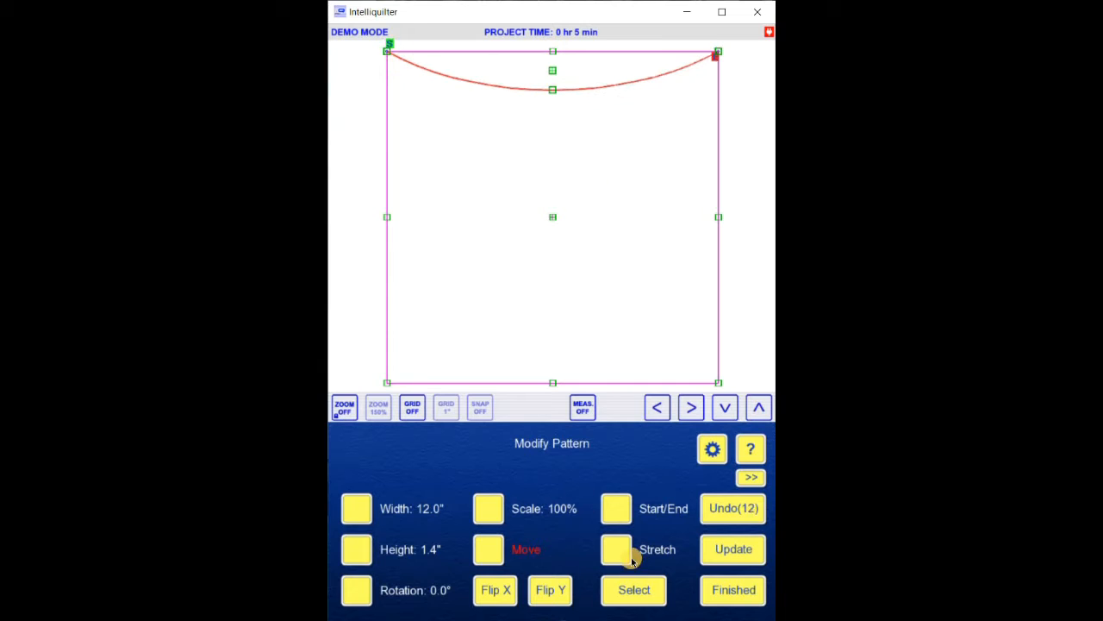
- Try stretching the 1.4-inch arc from its anchored start point to the midpoint of the block's lower edge, and undo the stretch
{"action": "left_click", "coordinate": [610, 535]}
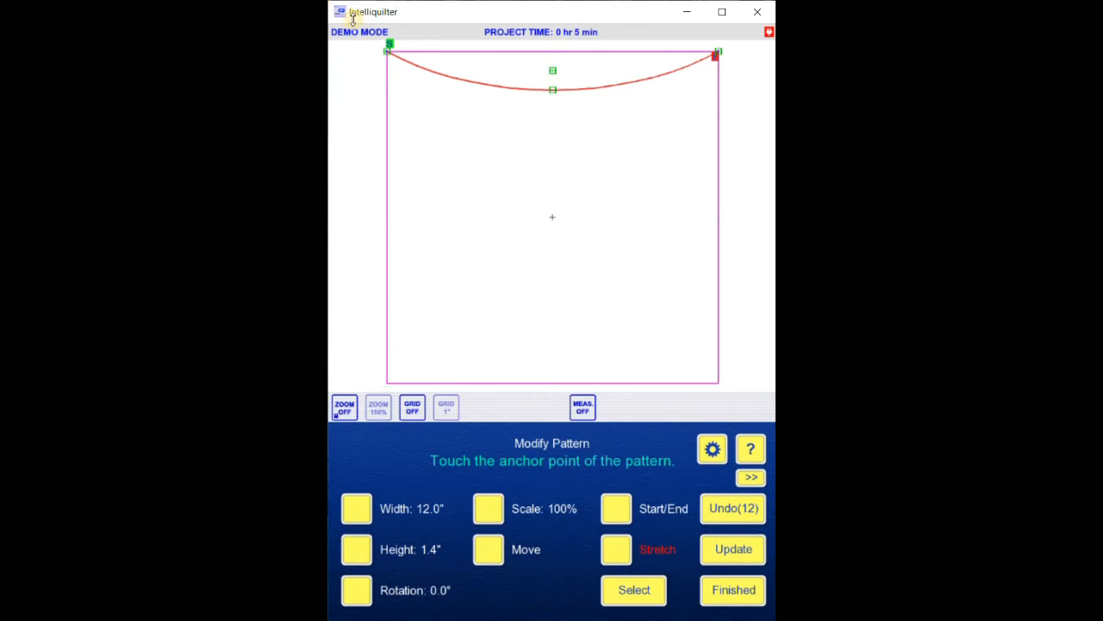
{"action": "left_click", "coordinate": [386, 52]}
{"action": "left_click", "coordinate": [716, 52]}
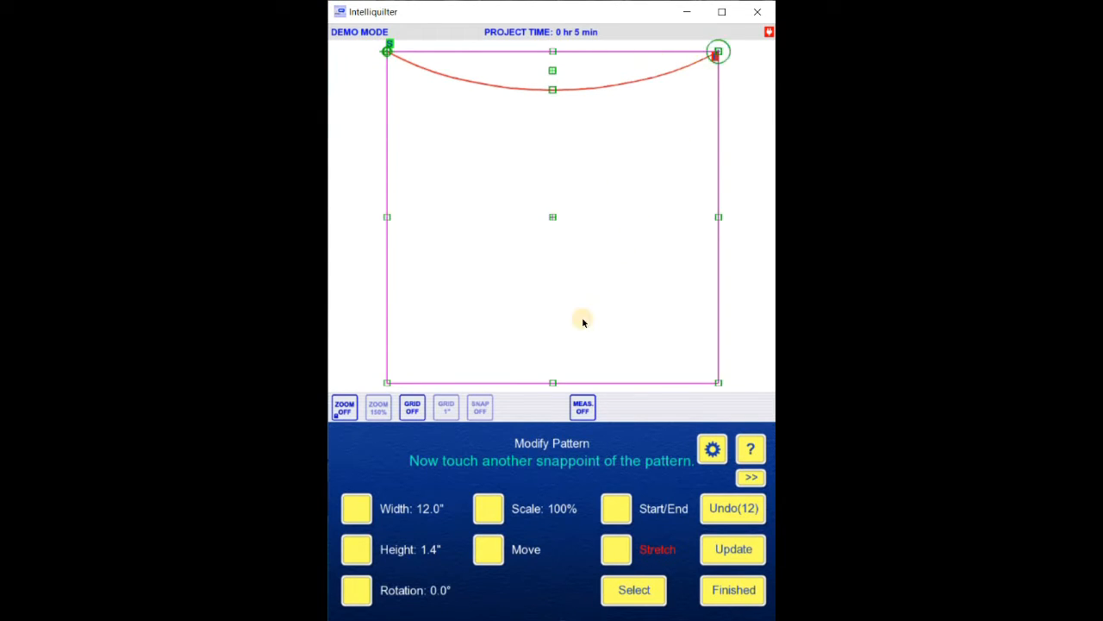
{"action": "left_click_drag", "start_coordinate": [582, 321], "coordinate": [552, 384]}
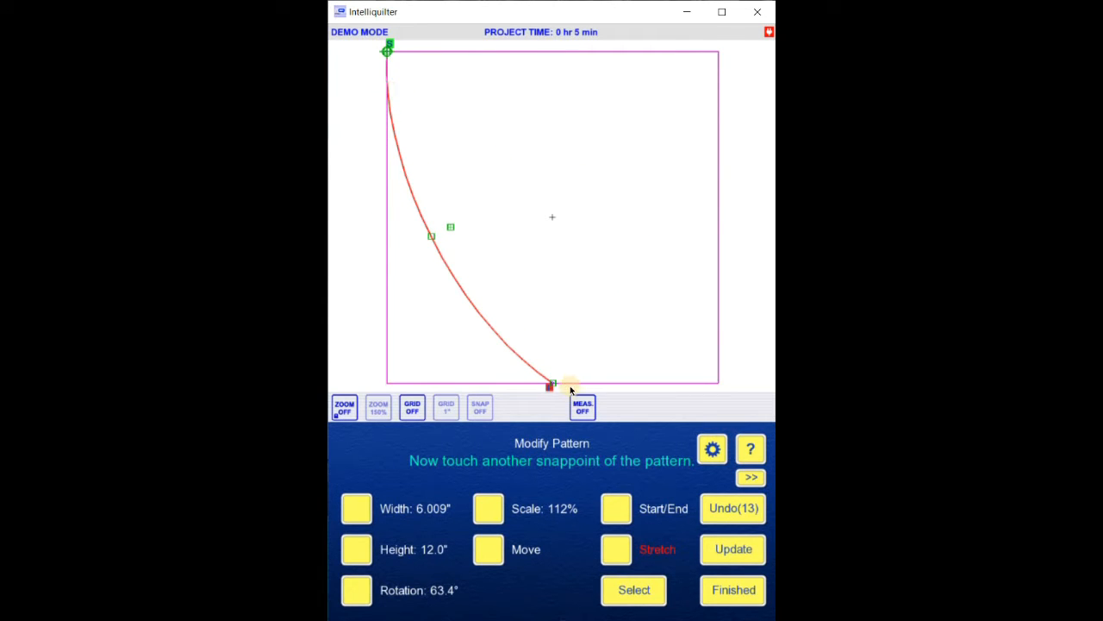
{"action": "left_click", "coordinate": [729, 510]}
- Reduce the arc's height to 1.2 inches and realign its start point with the block's upper-left corner
{"action": "left_click", "coordinate": [349, 560]}
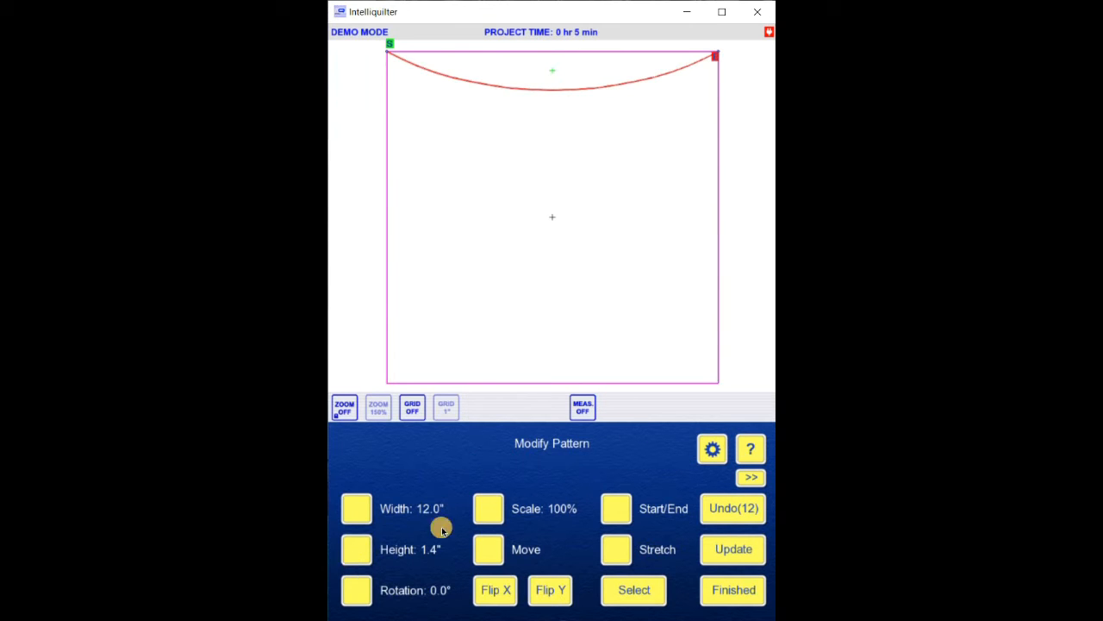
{"action": "left_click", "coordinate": [725, 409]}
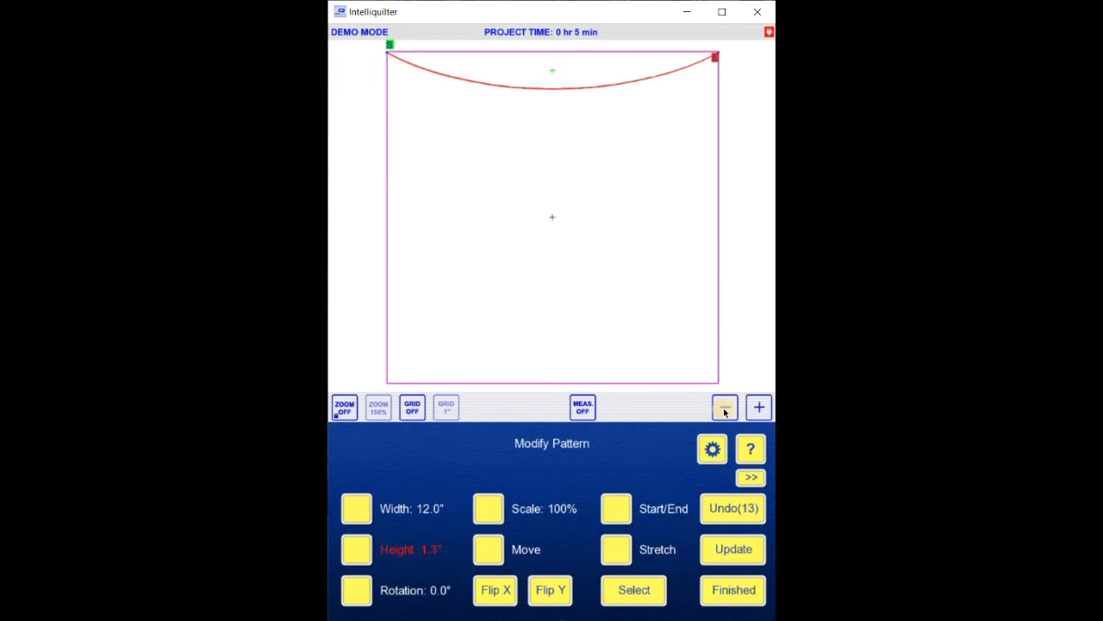
{"action": "left_click", "coordinate": [724, 408]}
{"action": "left_click", "coordinate": [489, 556]}
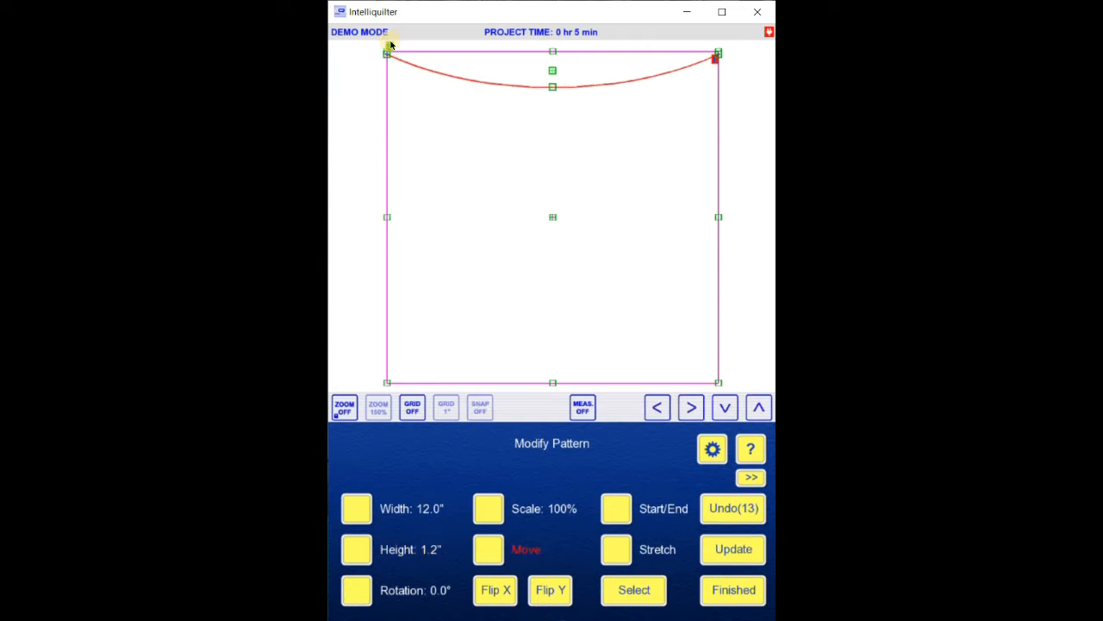
{"action": "left_click", "coordinate": [388, 54]}
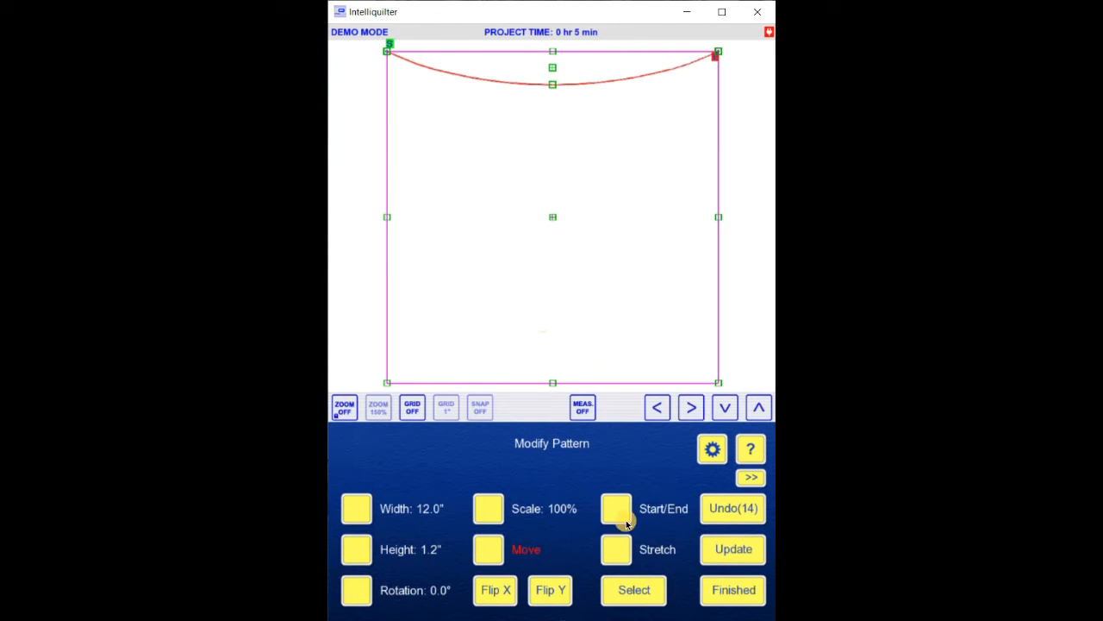
- Stretch the arc's end point to the midpoint of the block's lower edge with the start anchored, and finish without adding another pattern
{"action": "left_click", "coordinate": [387, 54]}
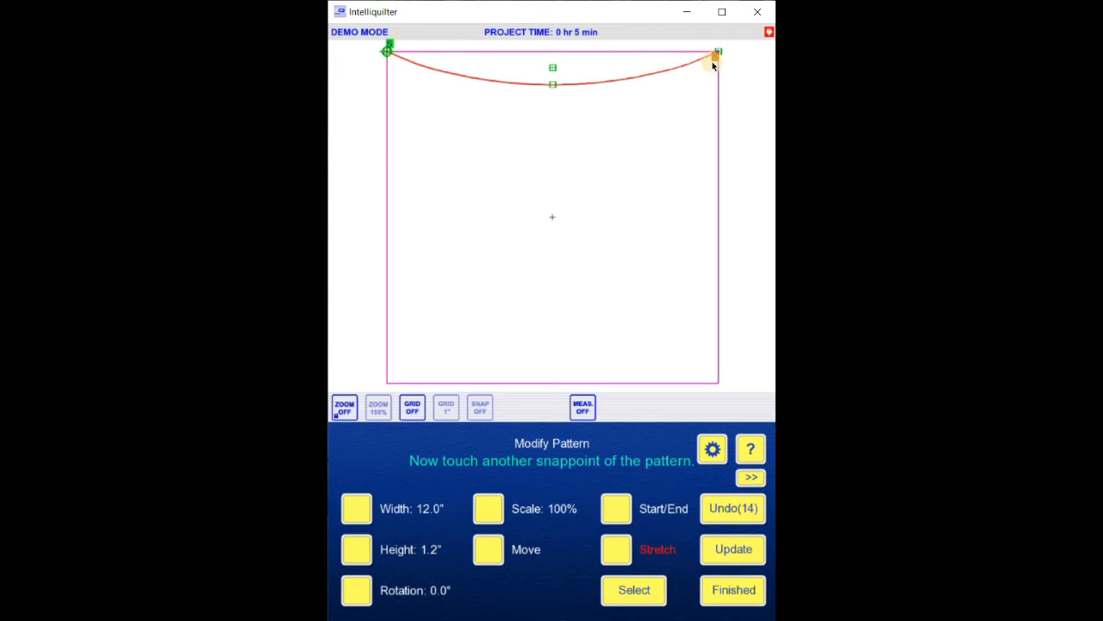
{"action": "left_click_drag", "start_coordinate": [606, 253], "coordinate": [552, 387]}
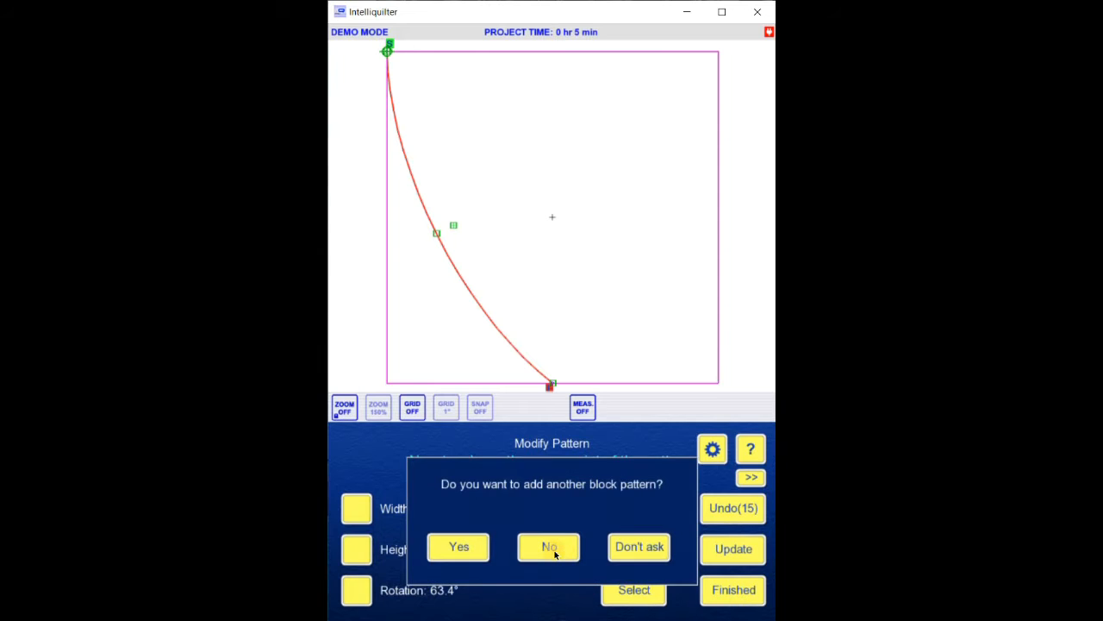
{"action": "left_click", "coordinate": [550, 554]}
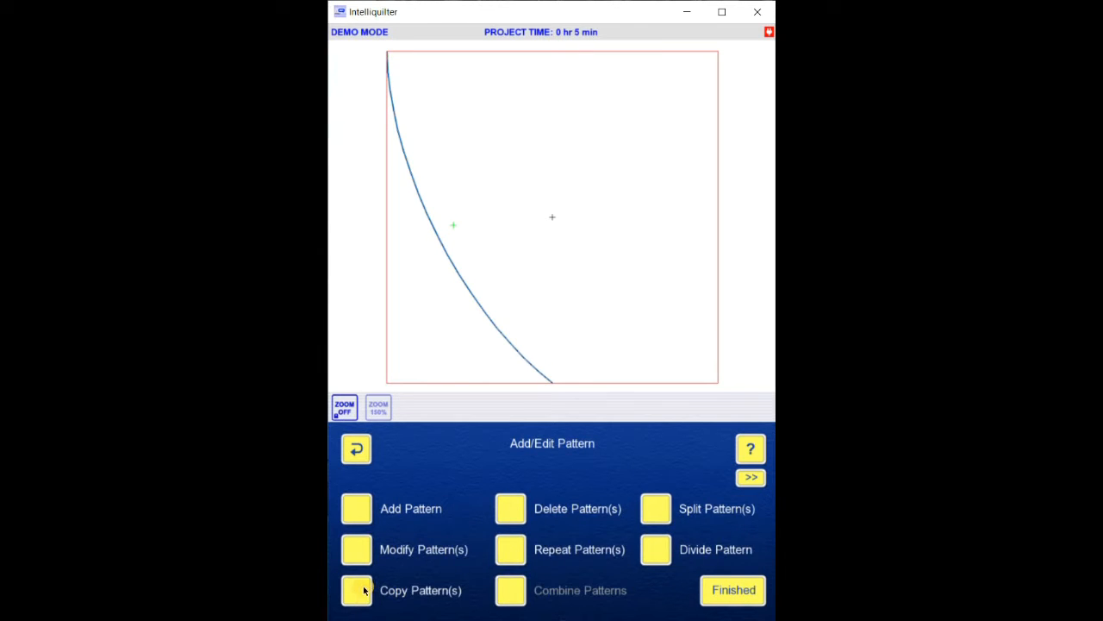
- Add a copy of the arc flipped with Flip X, placing its end point on the midpoint of the block's lower edge
{"action": "left_click", "coordinate": [362, 588]}
{"action": "left_click", "coordinate": [472, 296]}
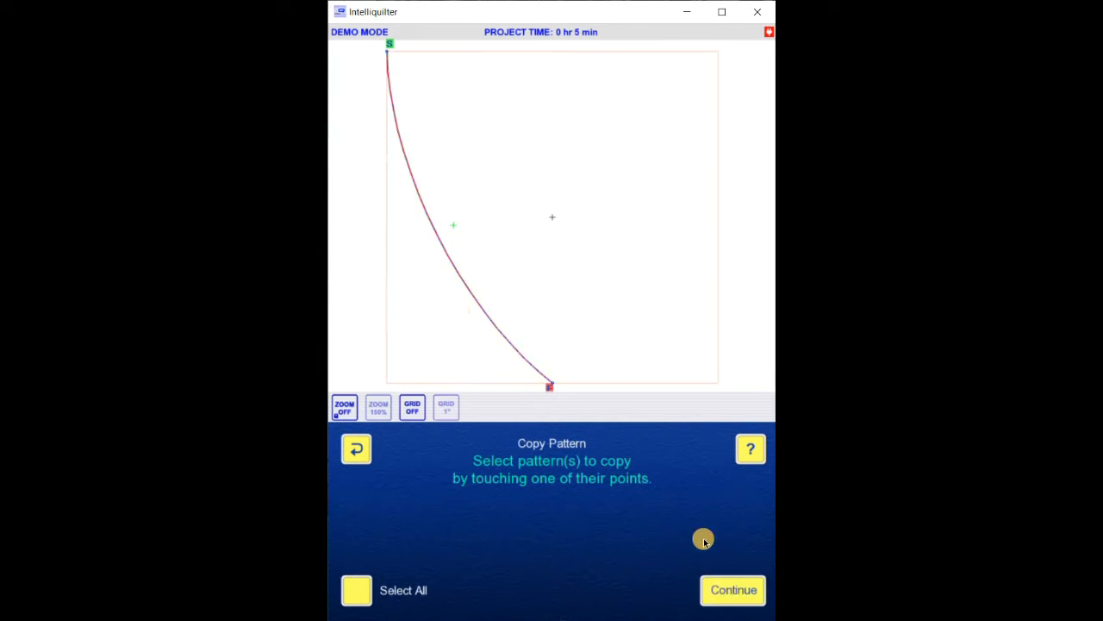
{"action": "left_click", "coordinate": [734, 590]}
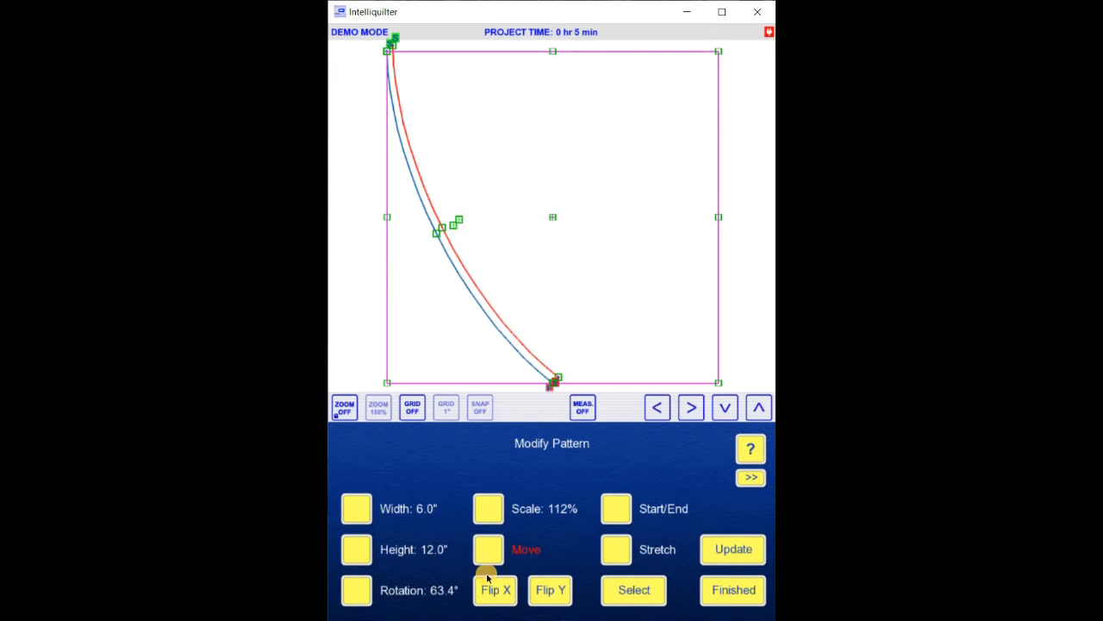
{"action": "left_click", "coordinate": [495, 591]}
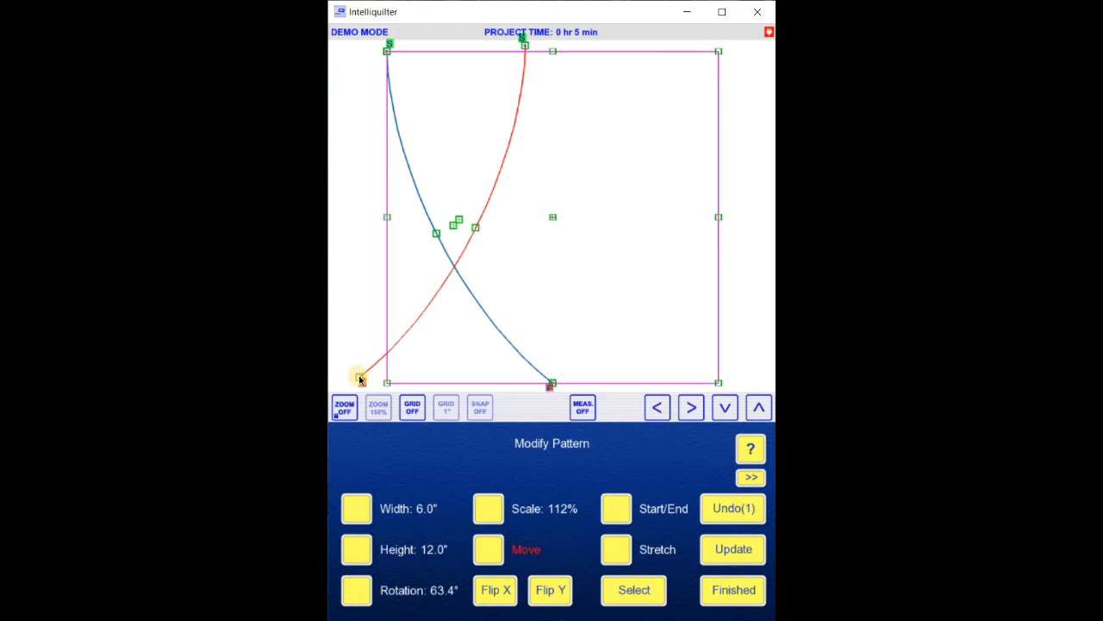
{"action": "left_click_drag", "start_coordinate": [361, 380], "coordinate": [553, 383]}
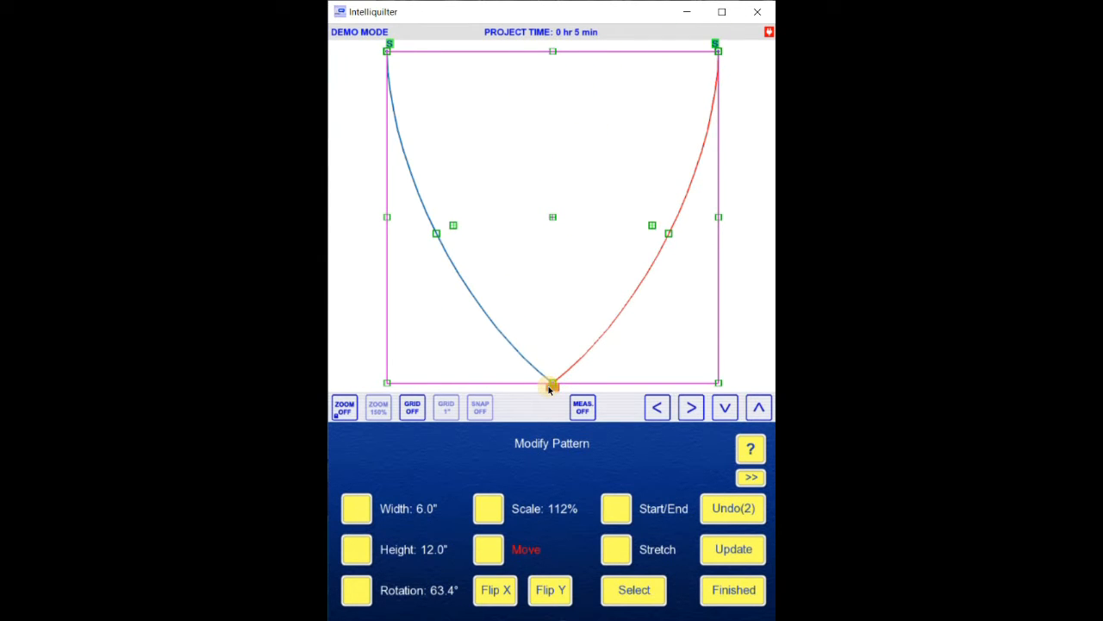
{"action": "left_click", "coordinate": [731, 594]}
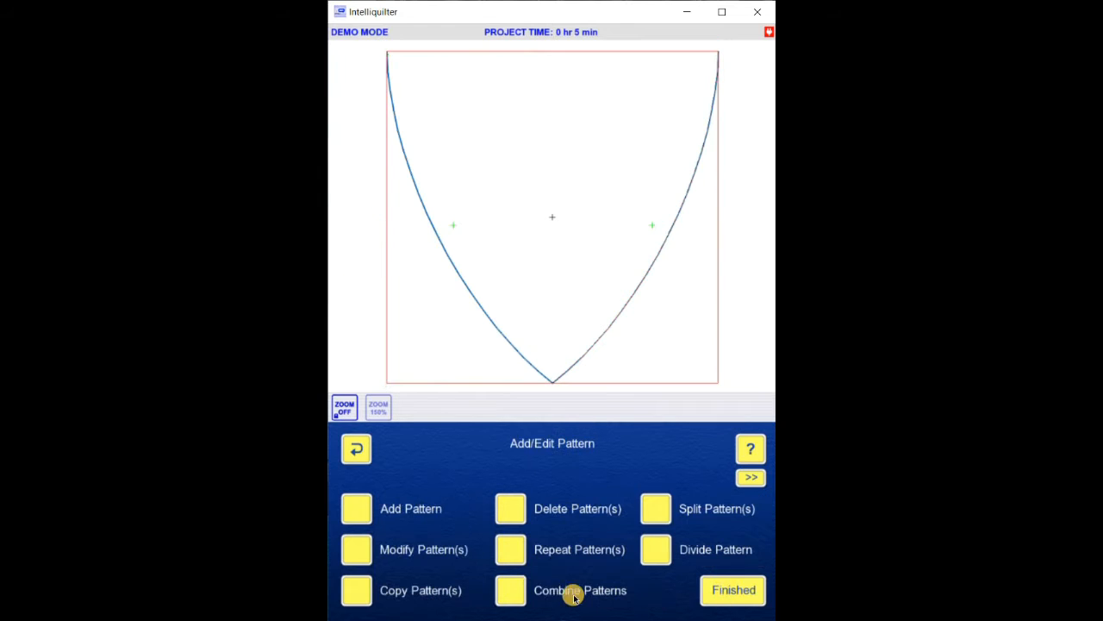
- Combine the left arc with the right arc into one pattern, swapping the right arc's start and end points
{"action": "left_click", "coordinate": [509, 591]}
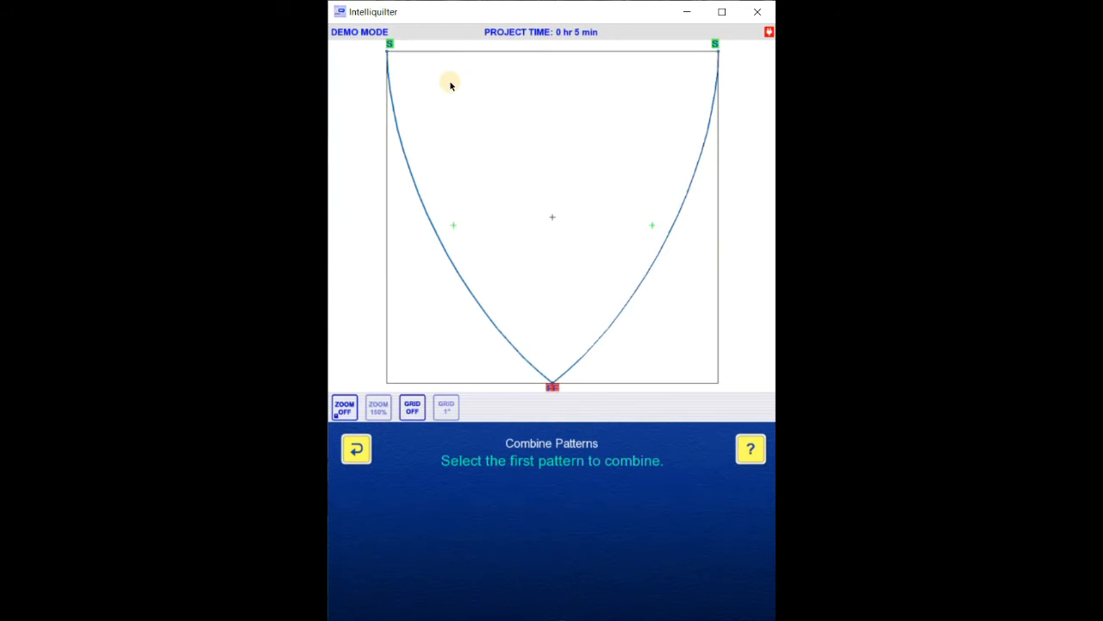
{"action": "left_click", "coordinate": [418, 181]}
{"action": "left_click", "coordinate": [728, 593]}
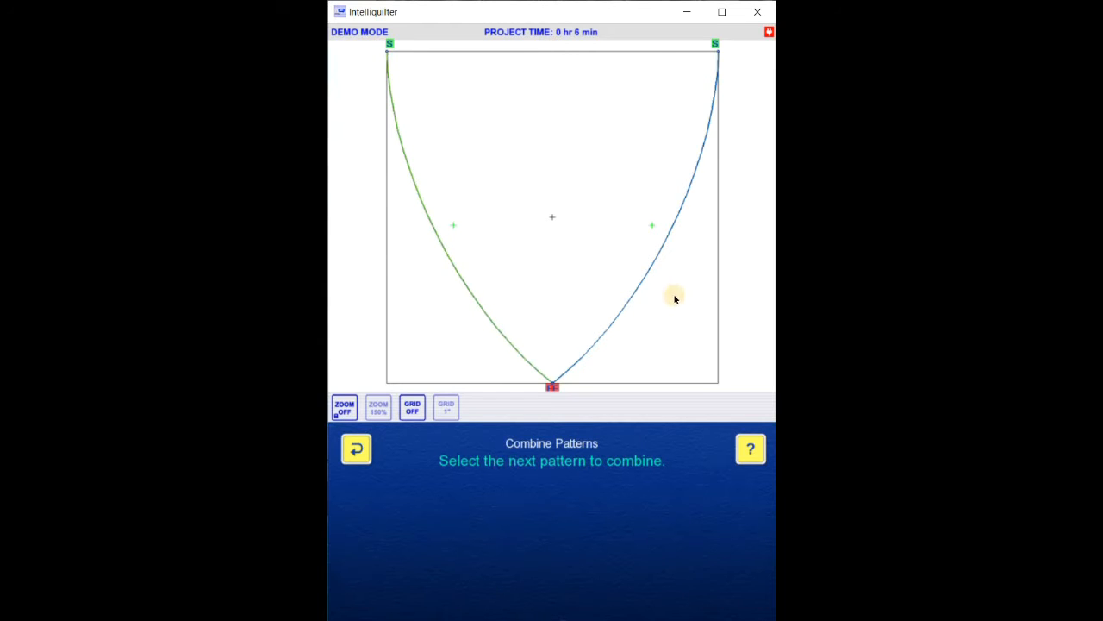
{"action": "left_click", "coordinate": [635, 298]}
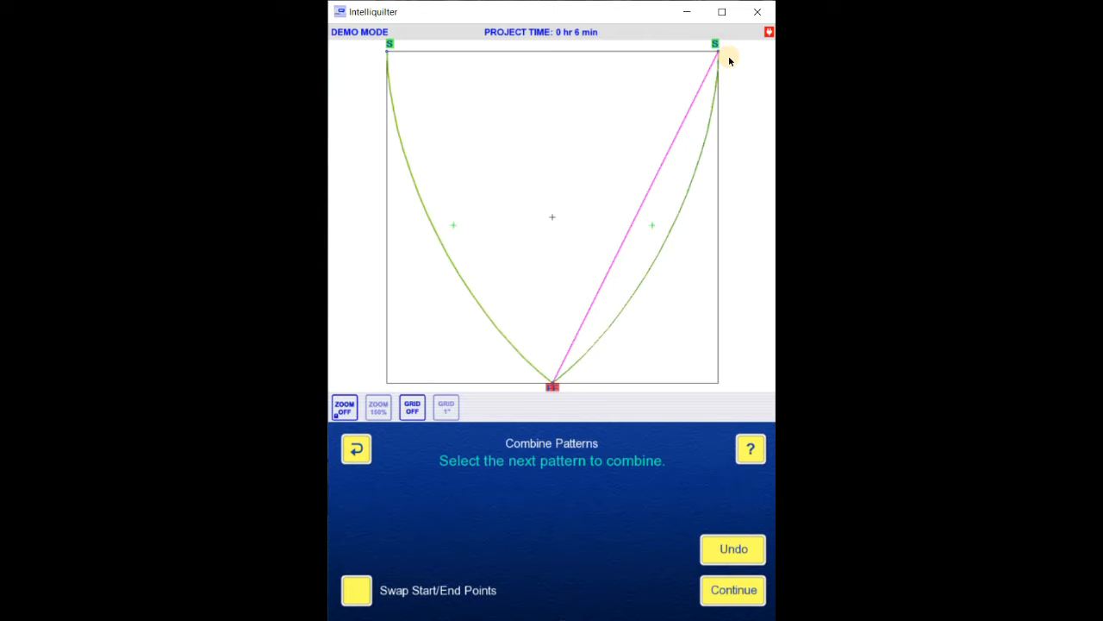
{"action": "left_click", "coordinate": [358, 590]}
{"action": "left_click", "coordinate": [728, 594]}
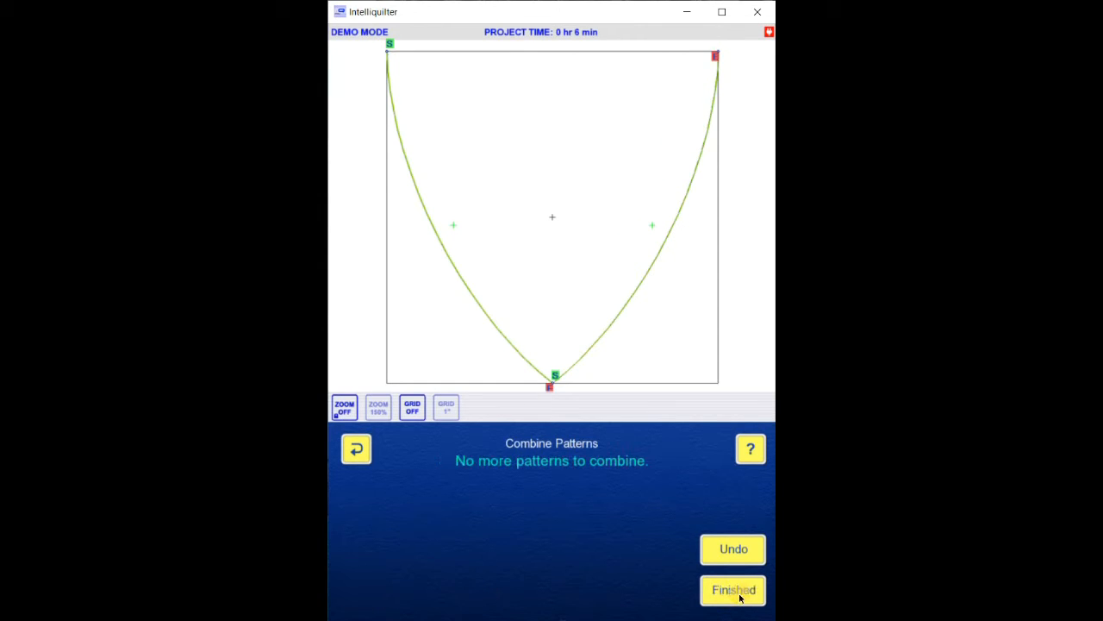
{"action": "left_click", "coordinate": [733, 596]}
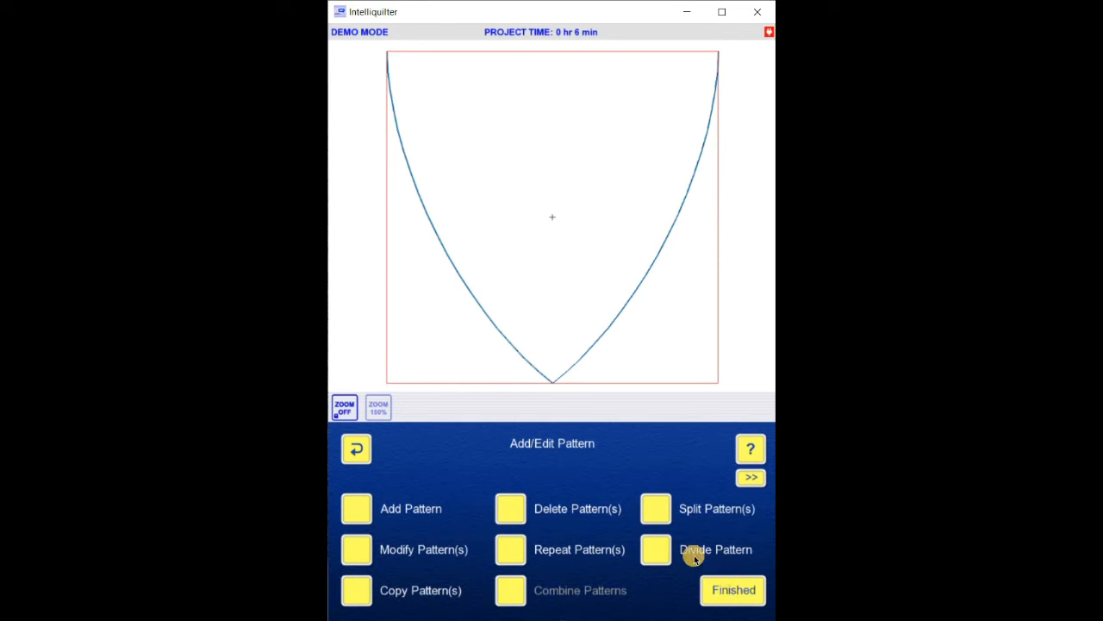
{"action": "left_click", "coordinate": [738, 597]}
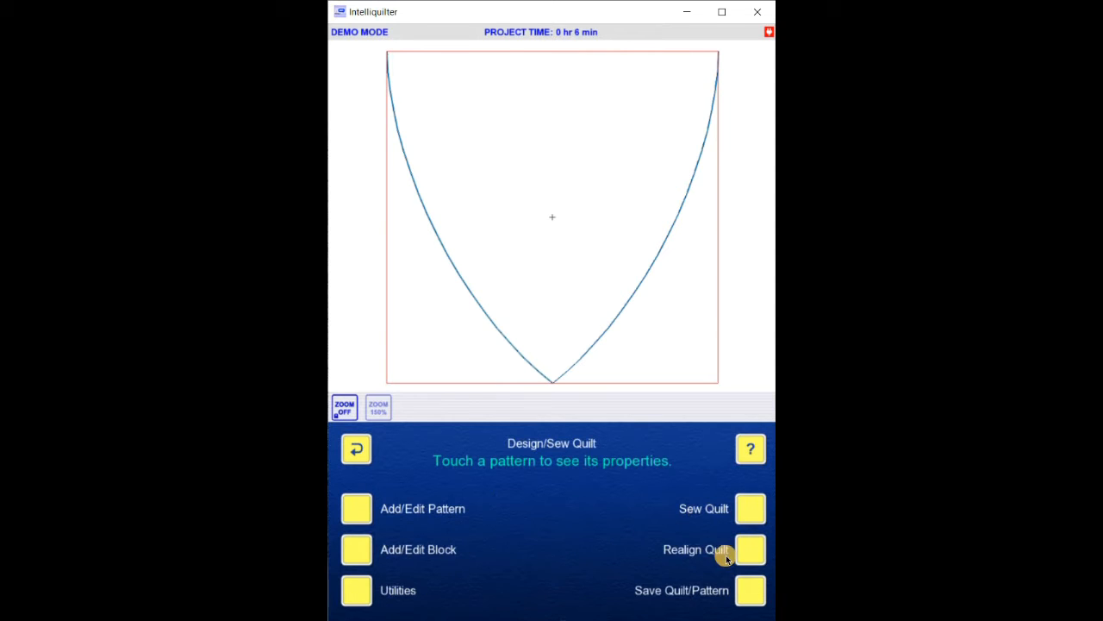
- Begin smoothing the combined pattern and limit the smoothing range to a short section on both sides of its lower point
{"action": "left_click", "coordinate": [360, 507]}
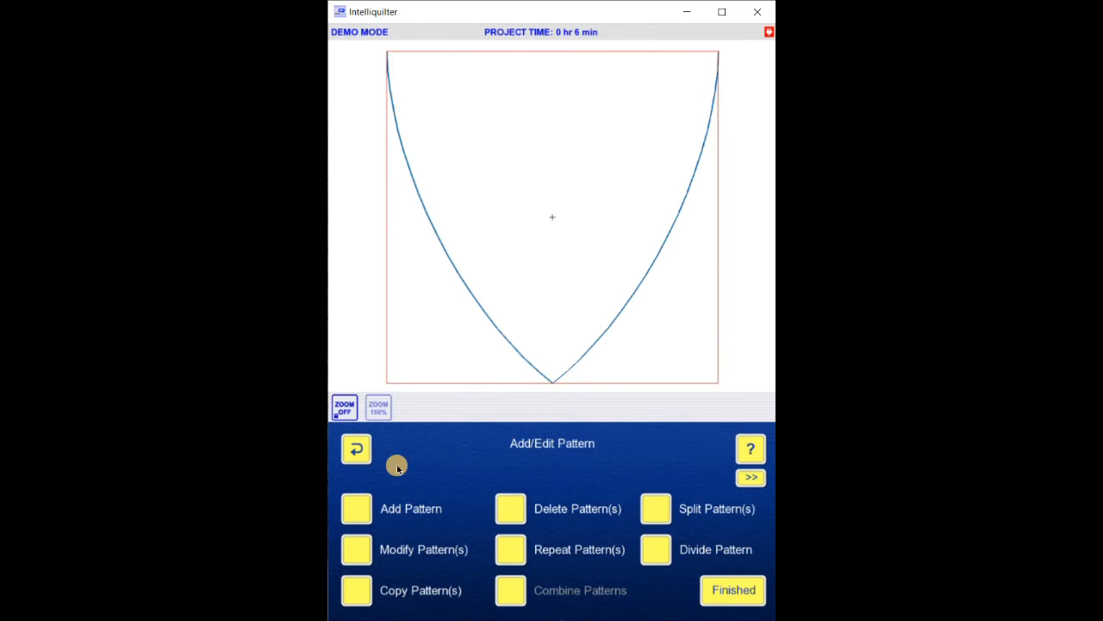
{"action": "left_click", "coordinate": [751, 478]}
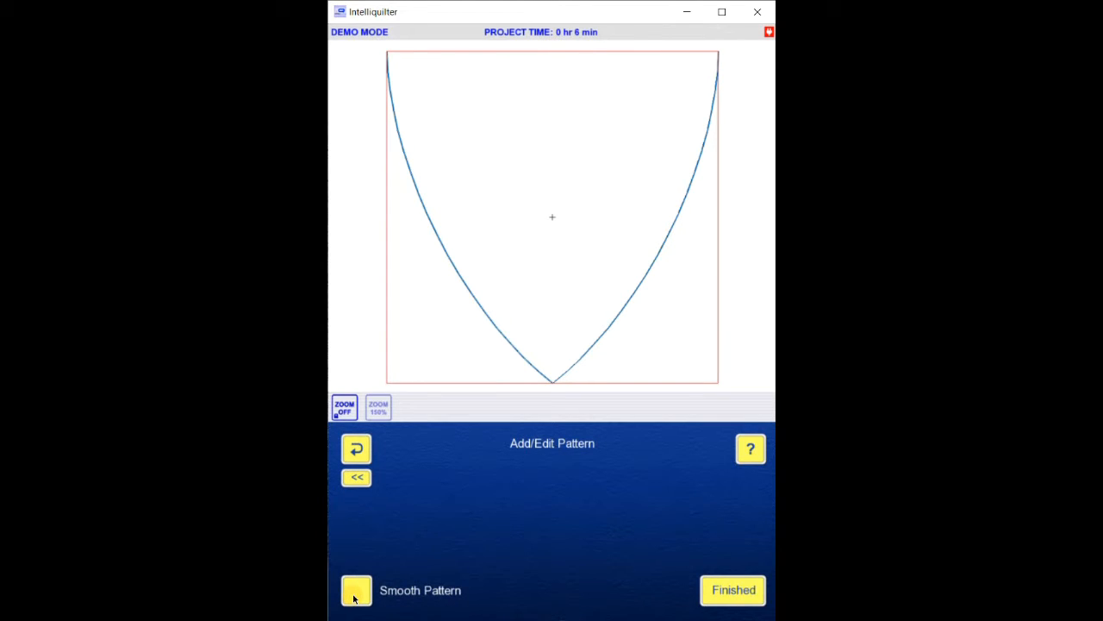
{"action": "left_click", "coordinate": [356, 591]}
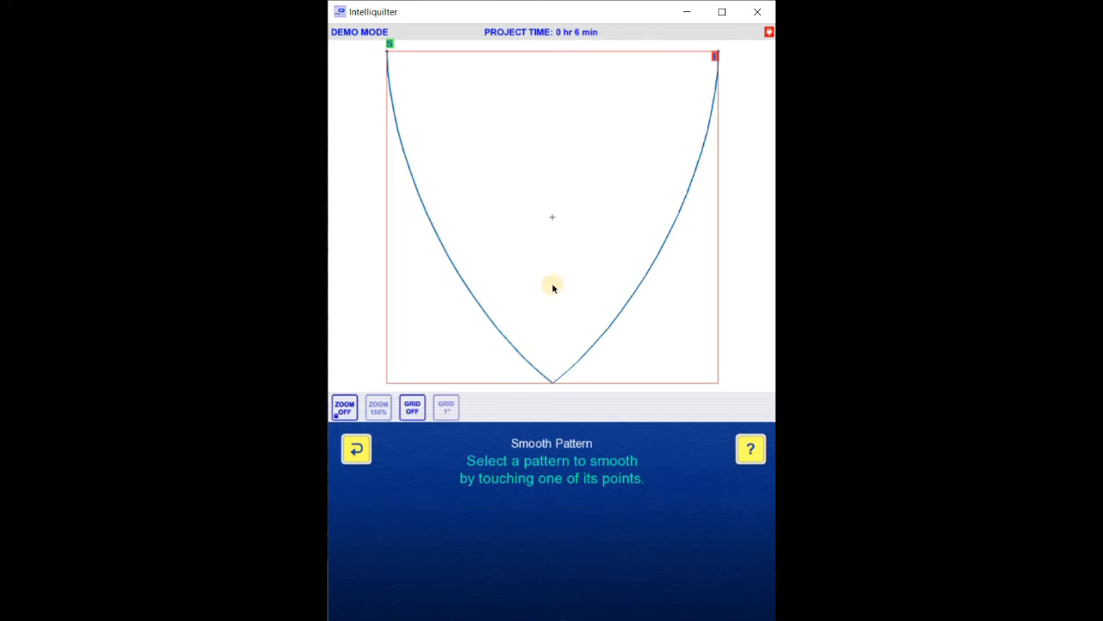
{"action": "left_click", "coordinate": [645, 281]}
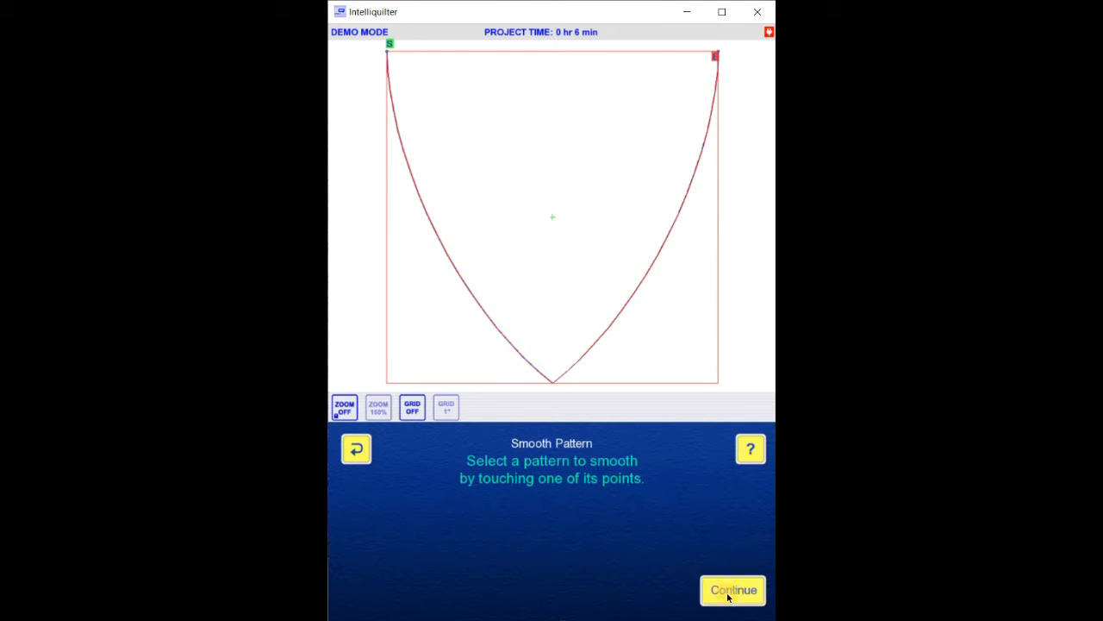
{"action": "left_click", "coordinate": [724, 591]}
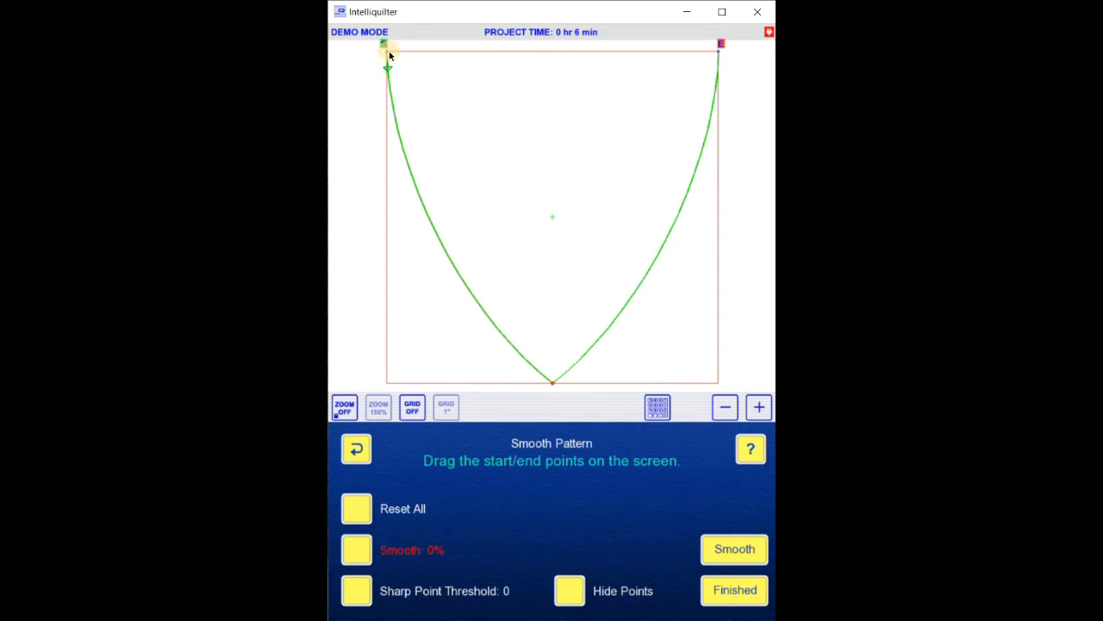
{"action": "mouse_move", "coordinate": [389, 55]}
{"action": "left_mouse_down"}
{"action": "mouse_move", "coordinate": [436, 253]}
{"action": "mouse_move", "coordinate": [515, 356]}
{"action": "left_mouse_up"}
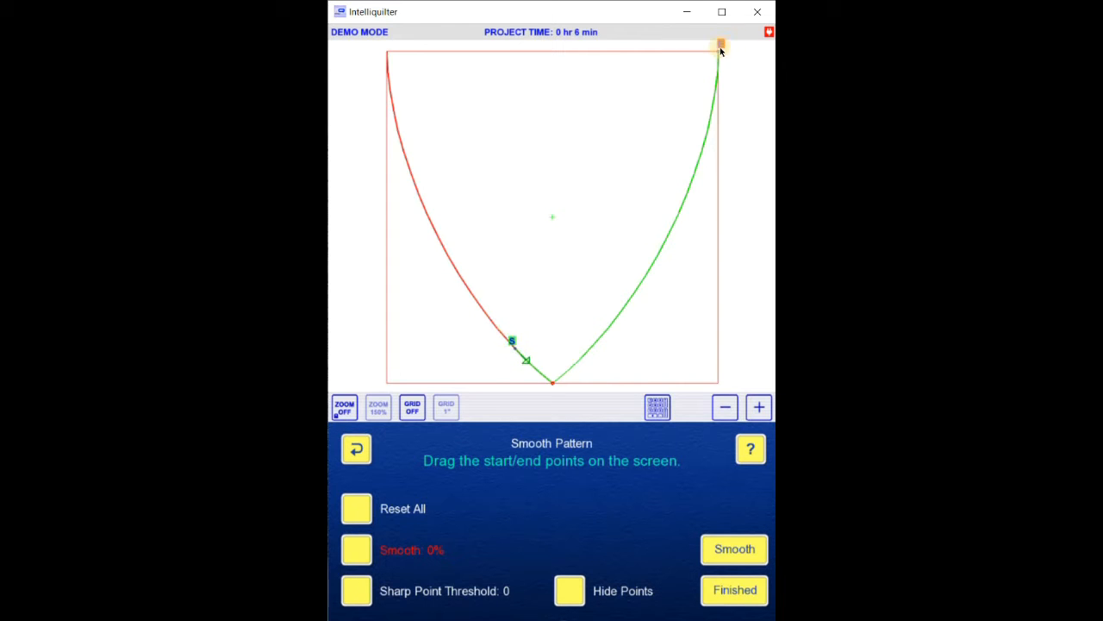
{"action": "mouse_move", "coordinate": [712, 89]}
{"action": "left_mouse_down"}
{"action": "mouse_move", "coordinate": [647, 296]}
{"action": "mouse_move", "coordinate": [595, 353]}
{"action": "left_mouse_up"}
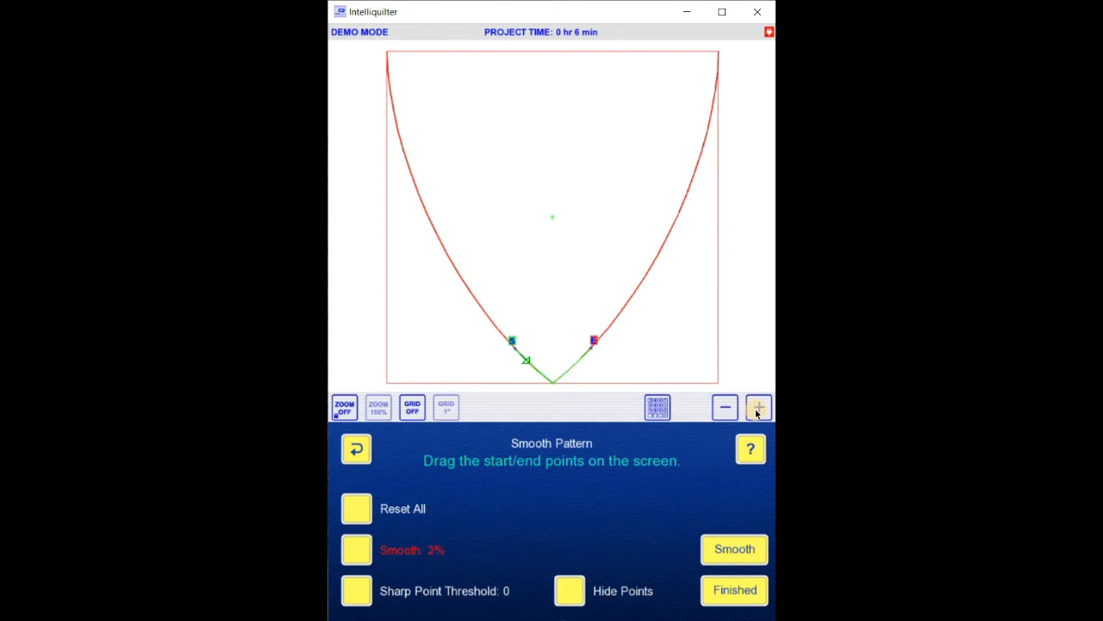
- Raise the smoothing to 38%, apply it twice to the pattern's lower point, and finish the smoothing
{"action": "left_click", "coordinate": [751, 416]}
{"action": "left_click", "coordinate": [760, 407]}
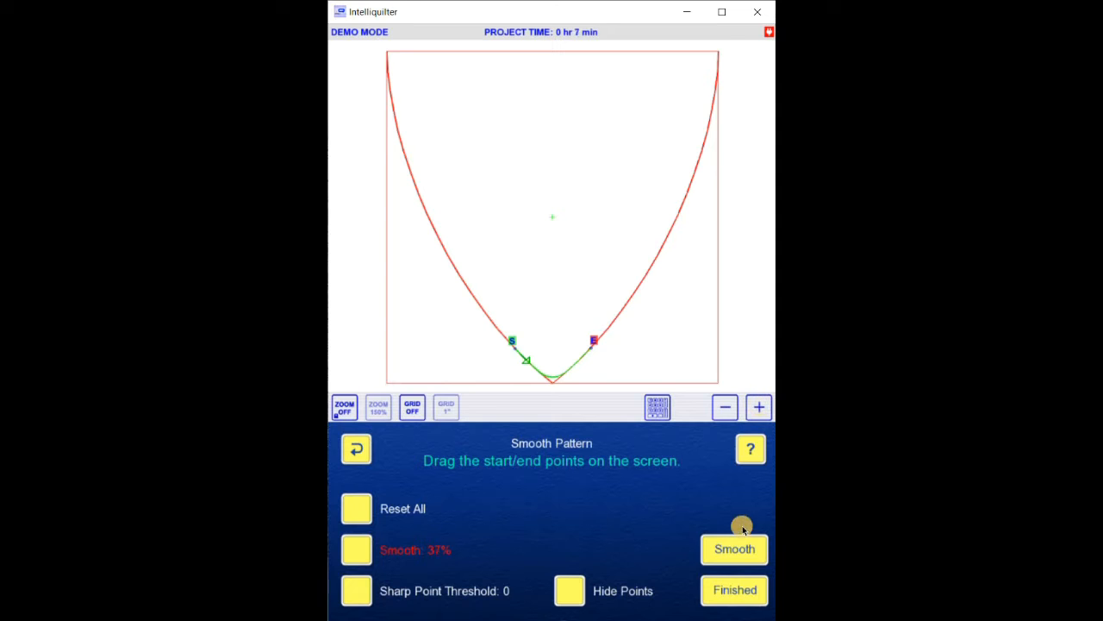
{"action": "left_click", "coordinate": [727, 558]}
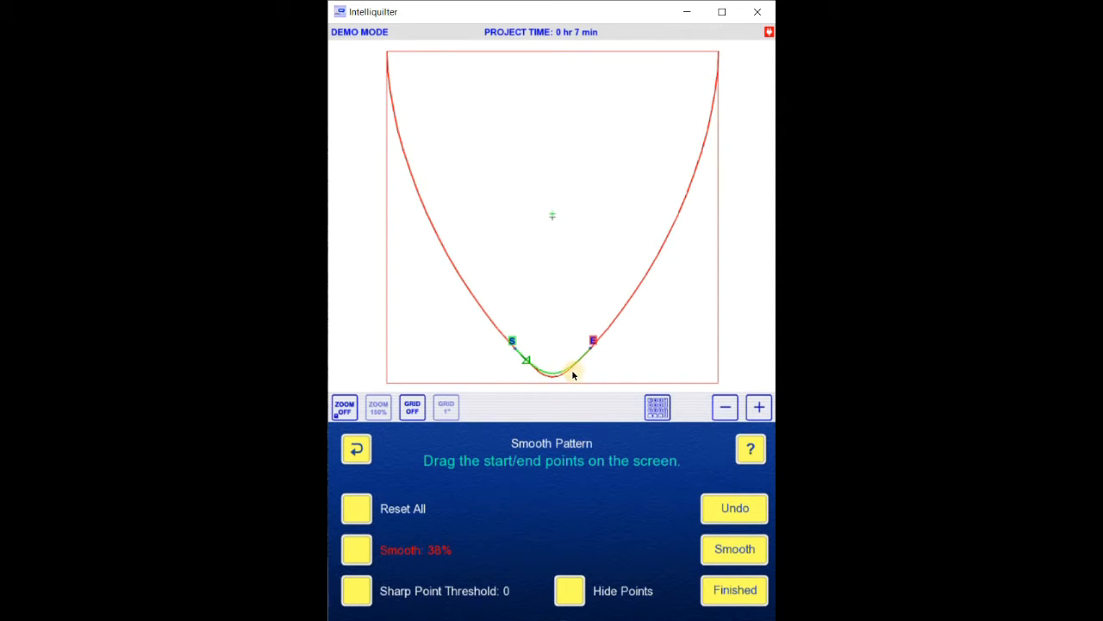
{"action": "left_click", "coordinate": [735, 556]}
{"action": "left_click", "coordinate": [736, 591]}
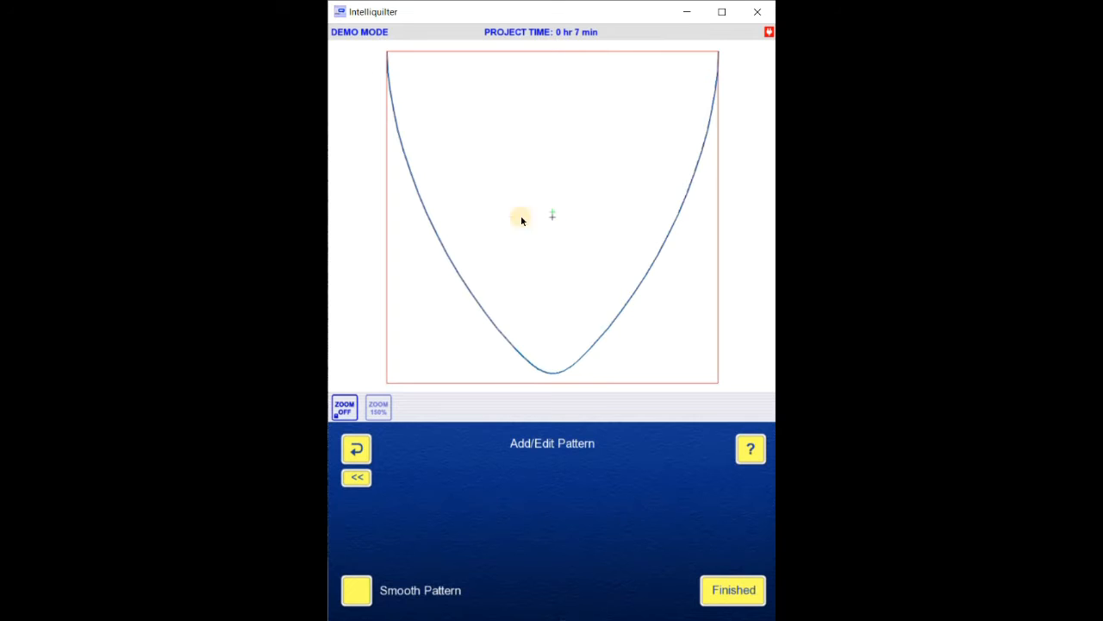
- Repeat the smoothed pattern with 2 X repeats and 2 Y repeats, keeping the default distances
{"action": "left_click", "coordinate": [343, 407]}
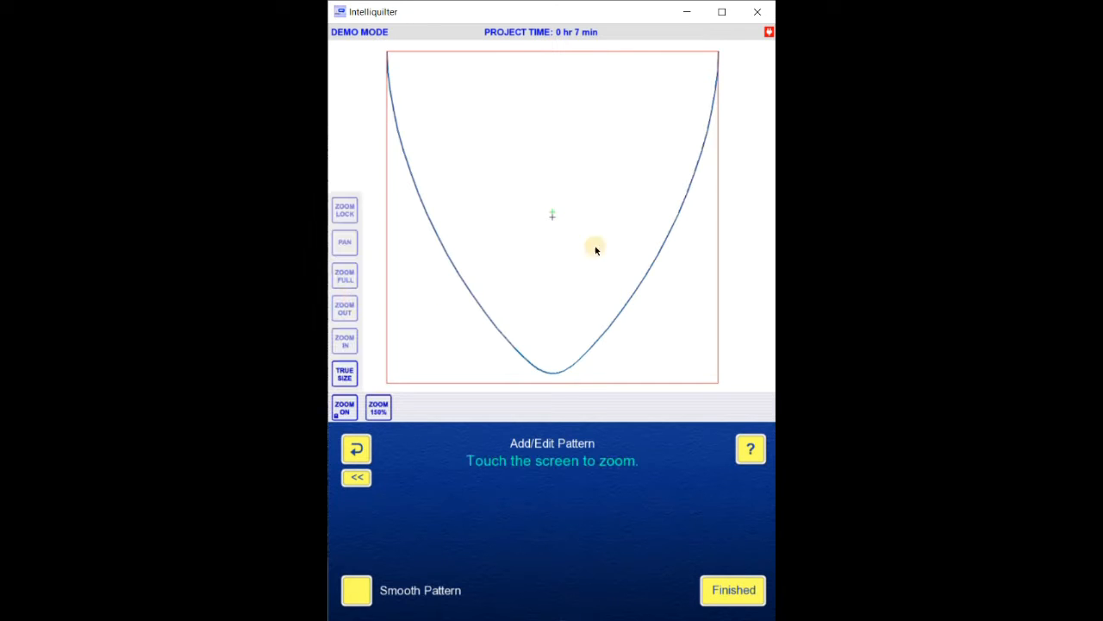
{"action": "left_click", "coordinate": [562, 189]}
{"action": "left_click", "coordinate": [547, 198]}
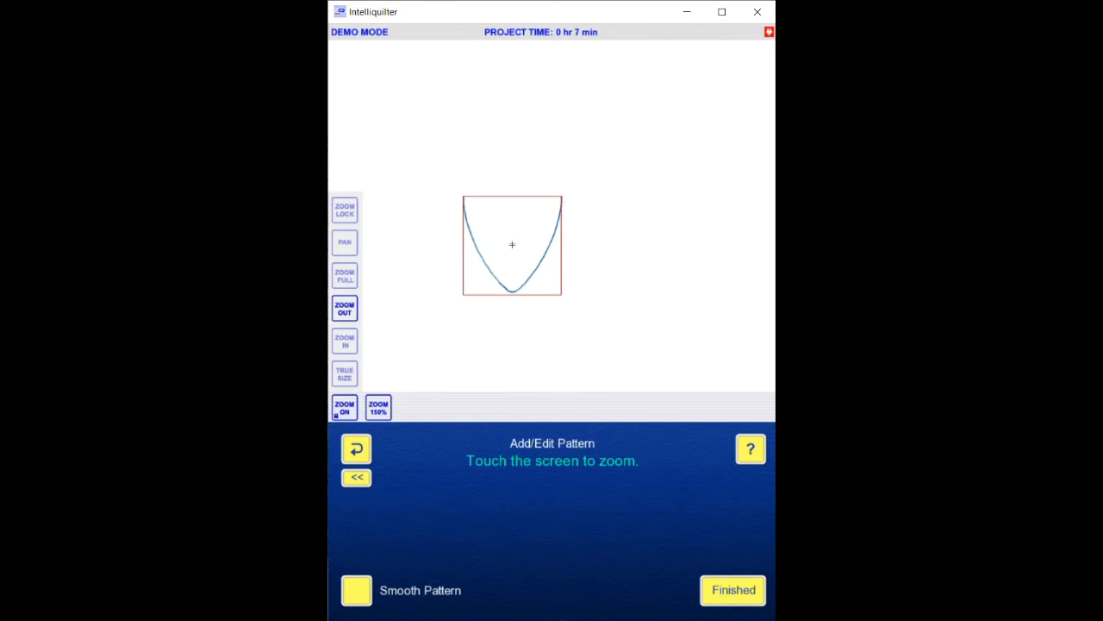
{"action": "left_click", "coordinate": [734, 592]}
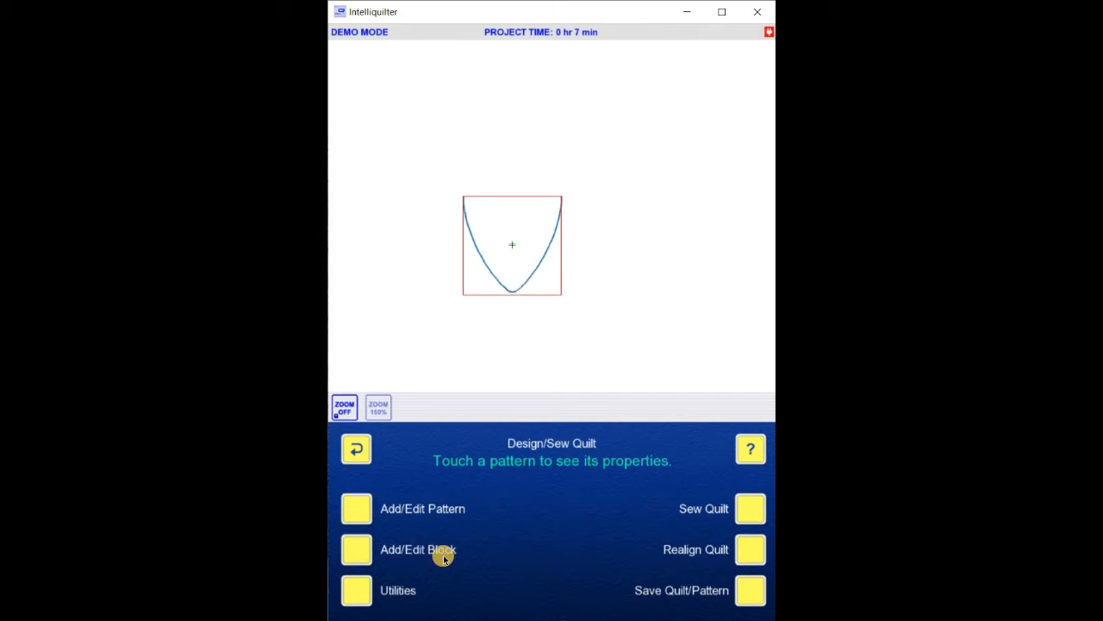
{"action": "left_click", "coordinate": [363, 512]}
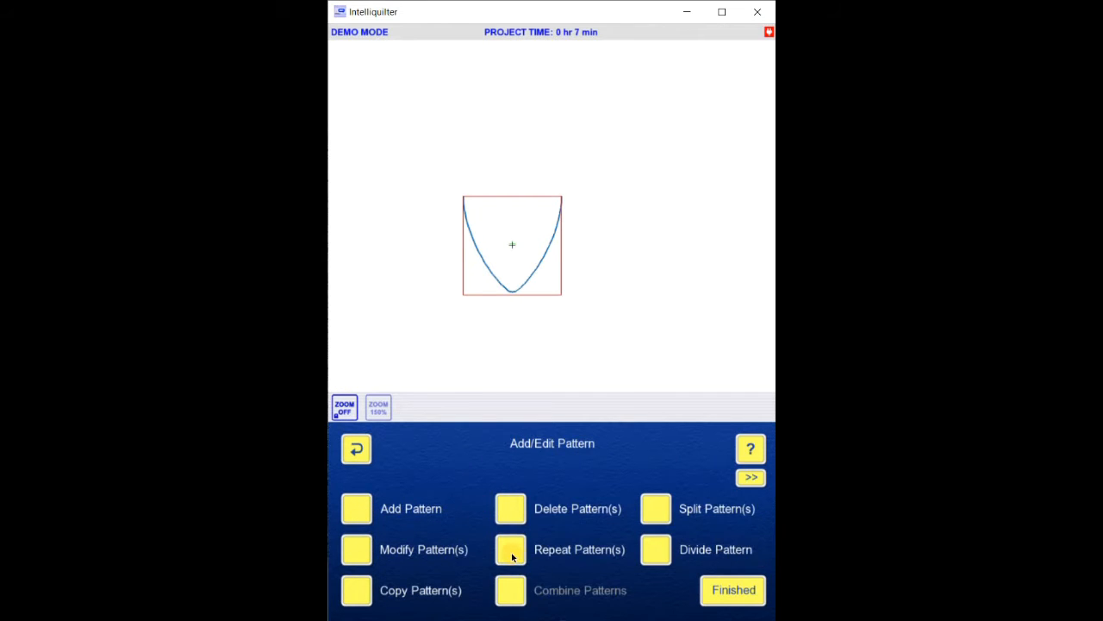
{"action": "left_click", "coordinate": [512, 557]}
{"action": "left_click", "coordinate": [534, 275]}
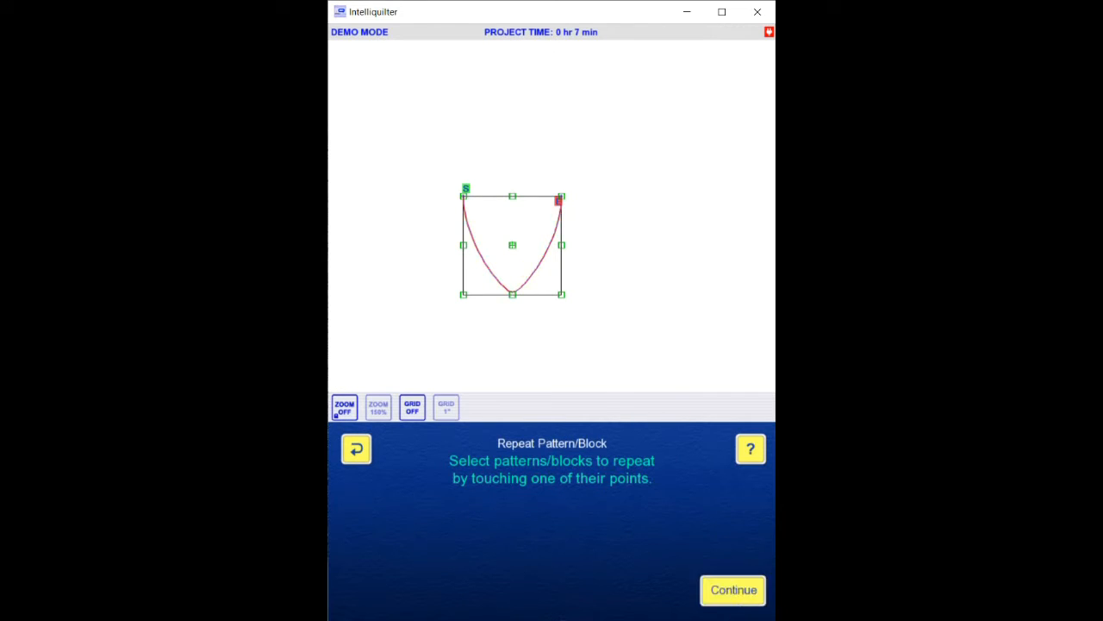
{"action": "left_click", "coordinate": [734, 590]}
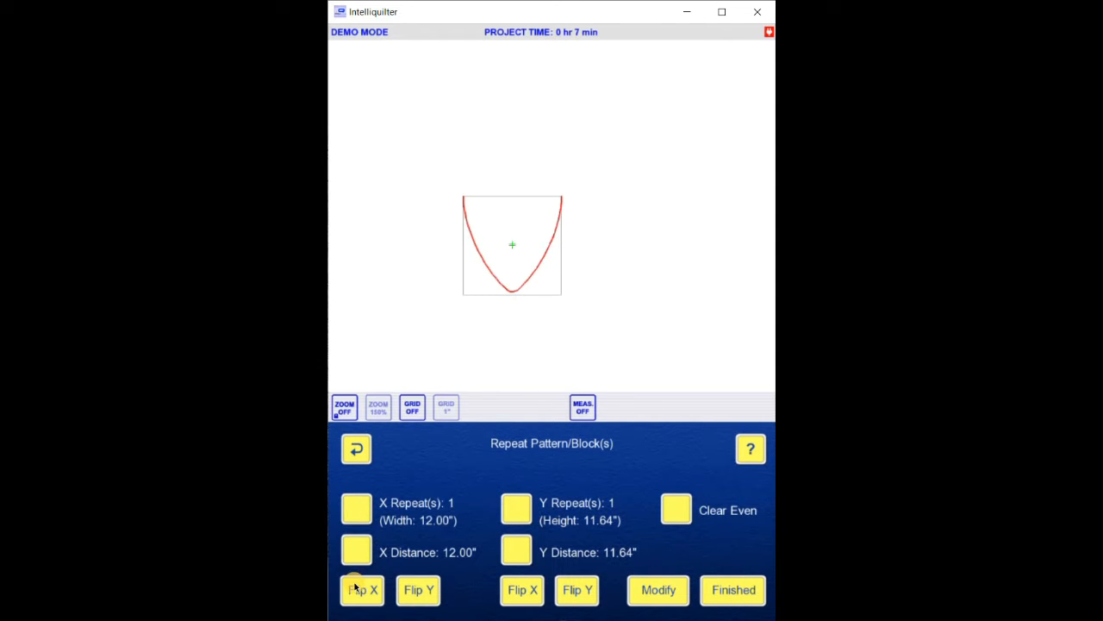
{"action": "left_click", "coordinate": [360, 517]}
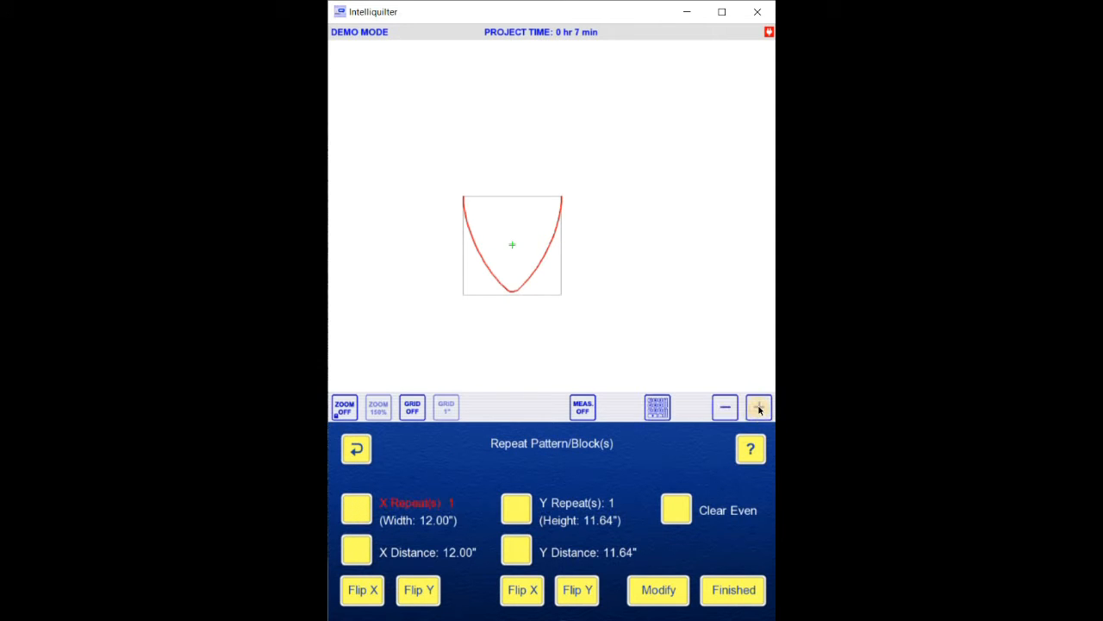
{"action": "left_click", "coordinate": [521, 515]}
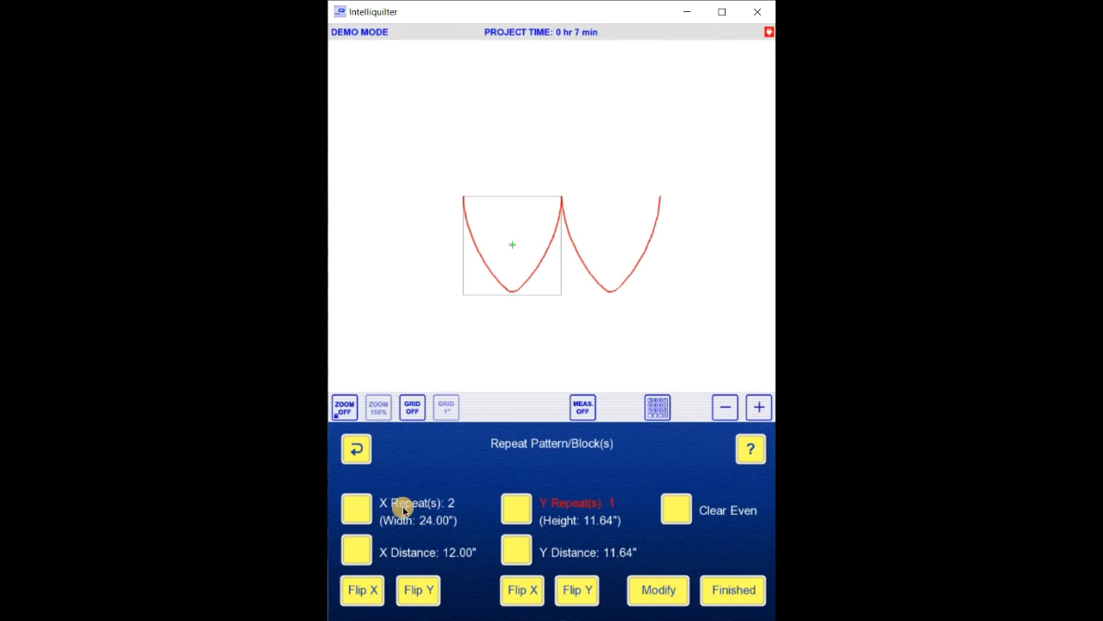
{"action": "left_click", "coordinate": [759, 411]}
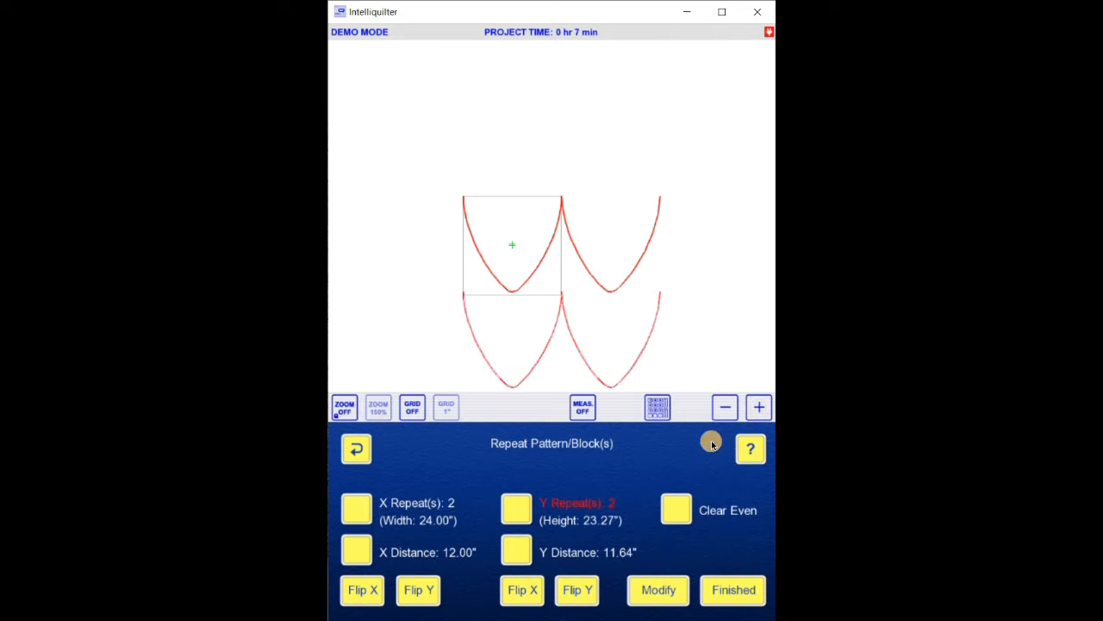
{"action": "left_click", "coordinate": [722, 595]}
- Move the two lower-row patterns together so their shared upper point meets the lower point of the upper-right pattern
{"action": "left_click", "coordinate": [357, 550]}
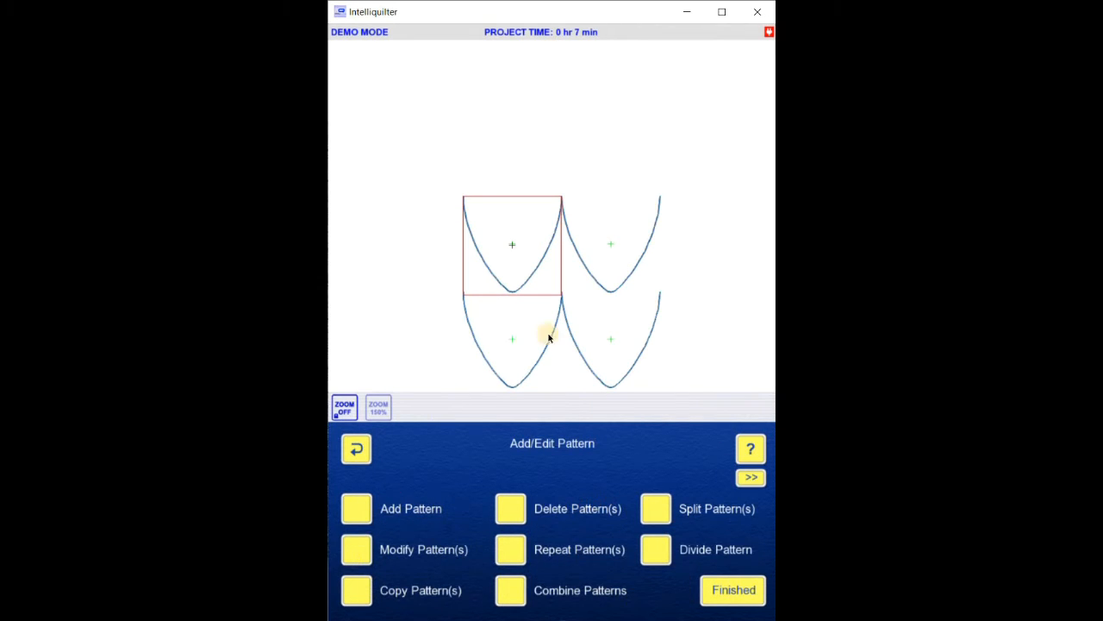
{"action": "left_click", "coordinate": [538, 360]}
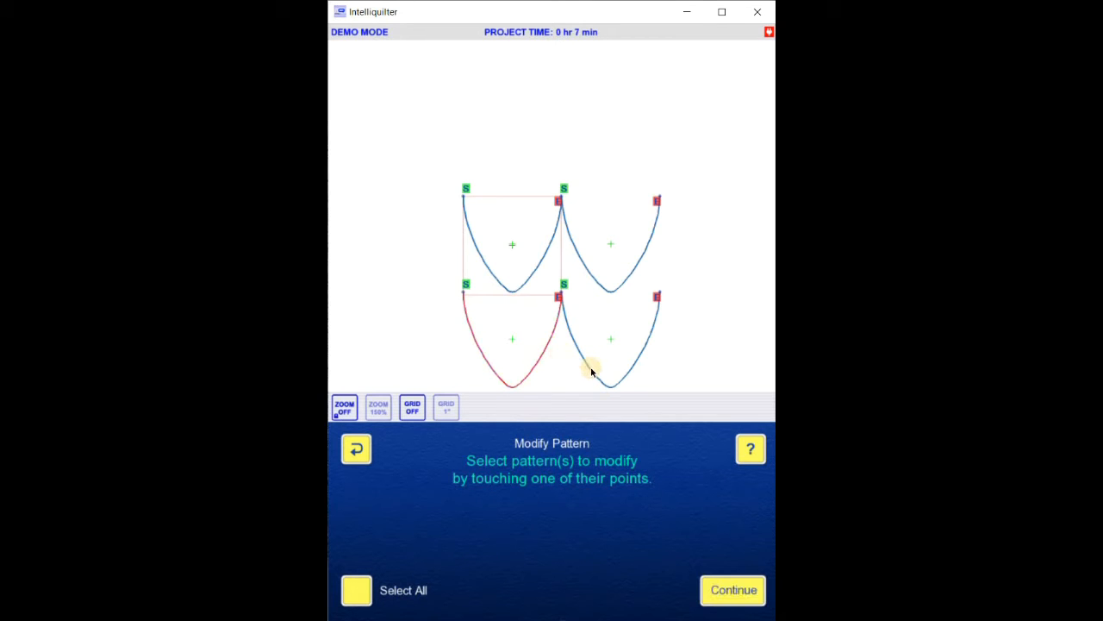
{"action": "left_click", "coordinate": [735, 594]}
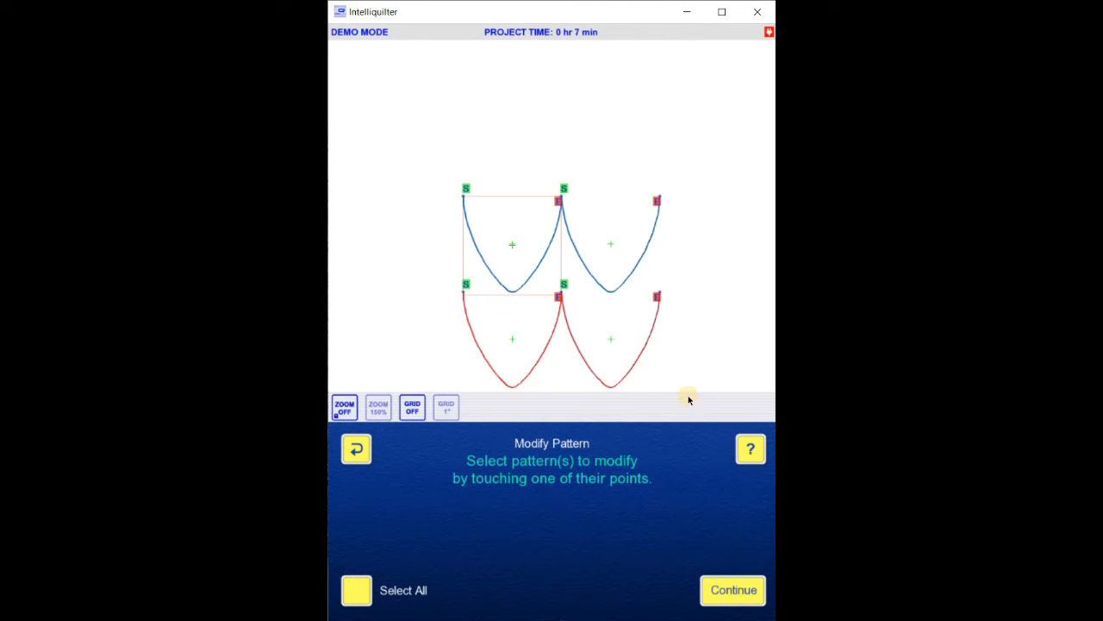
{"action": "left_click", "coordinate": [589, 310]}
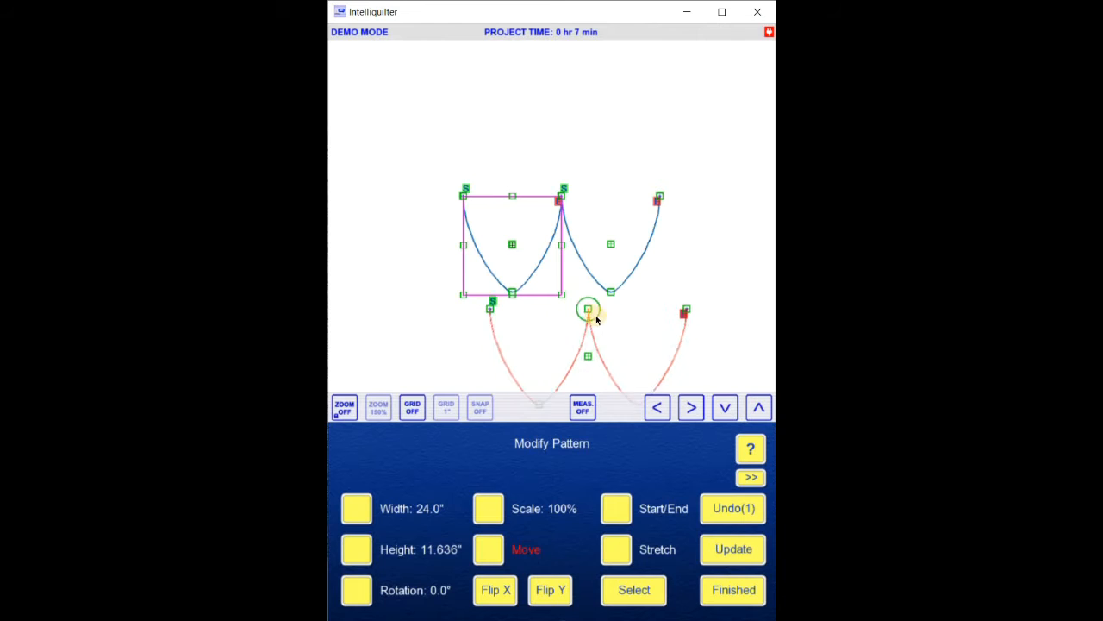
{"action": "left_click", "coordinate": [615, 312]}
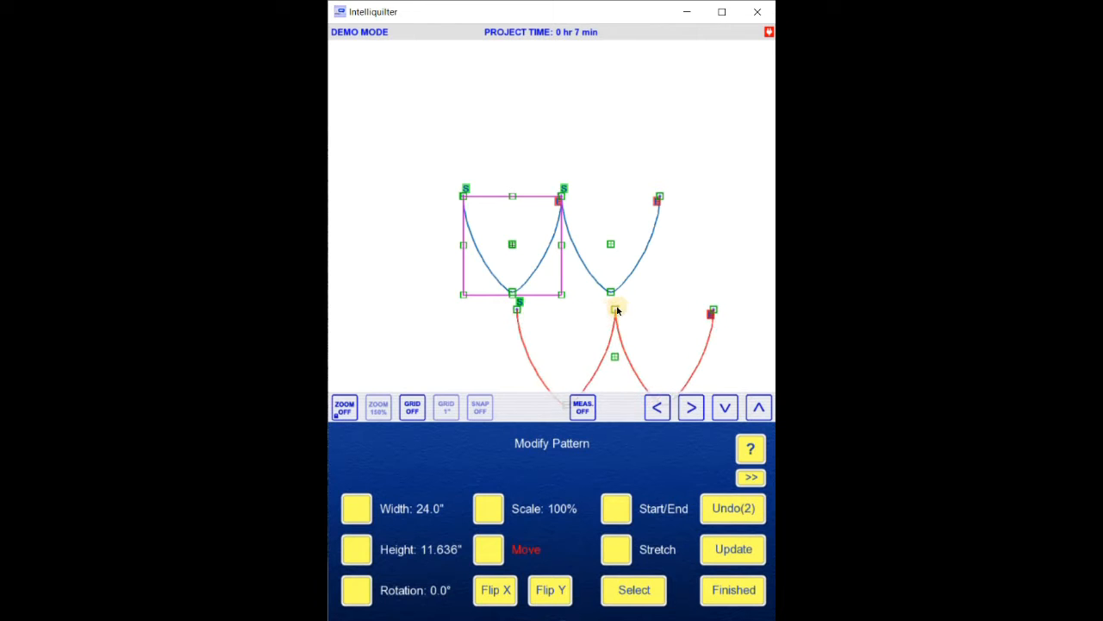
{"action": "left_click", "coordinate": [611, 294]}
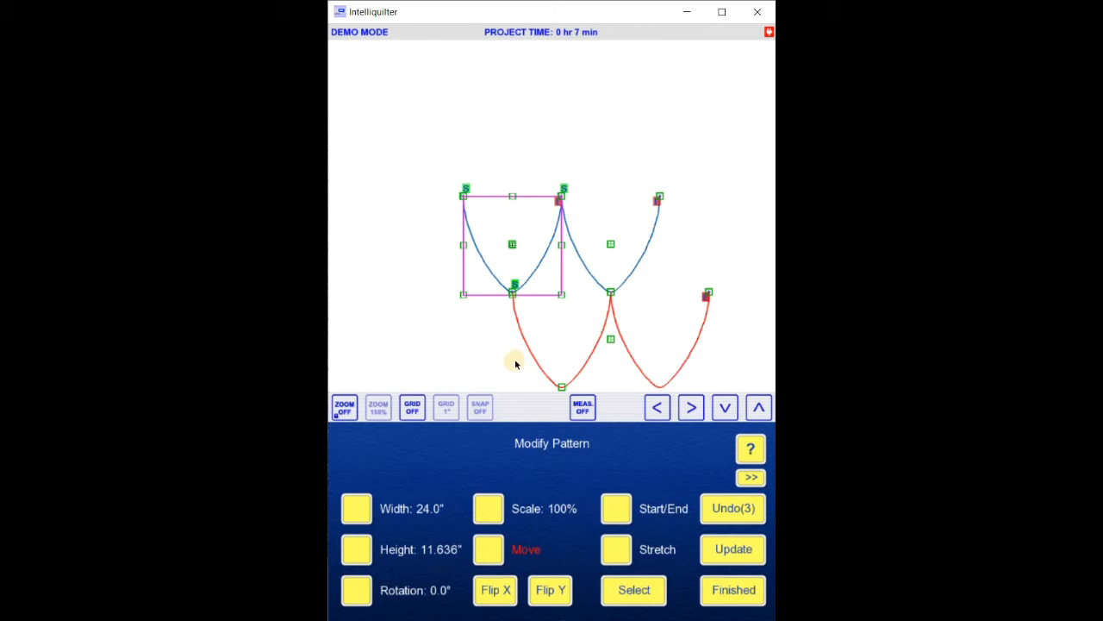
{"action": "left_click", "coordinate": [364, 499]}
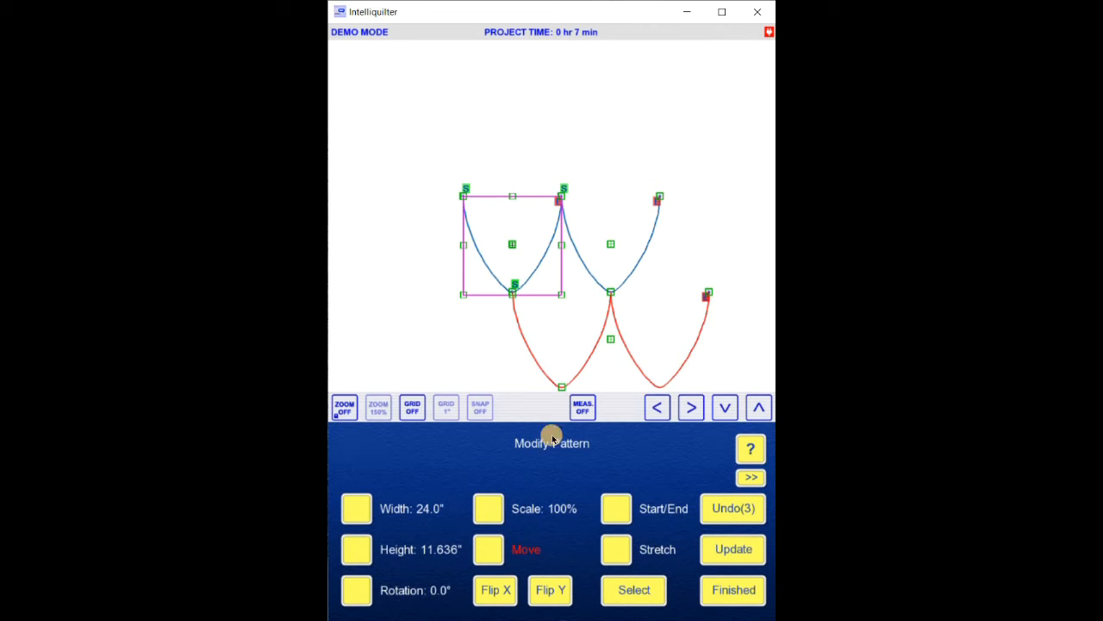
{"action": "left_click", "coordinate": [738, 603]}
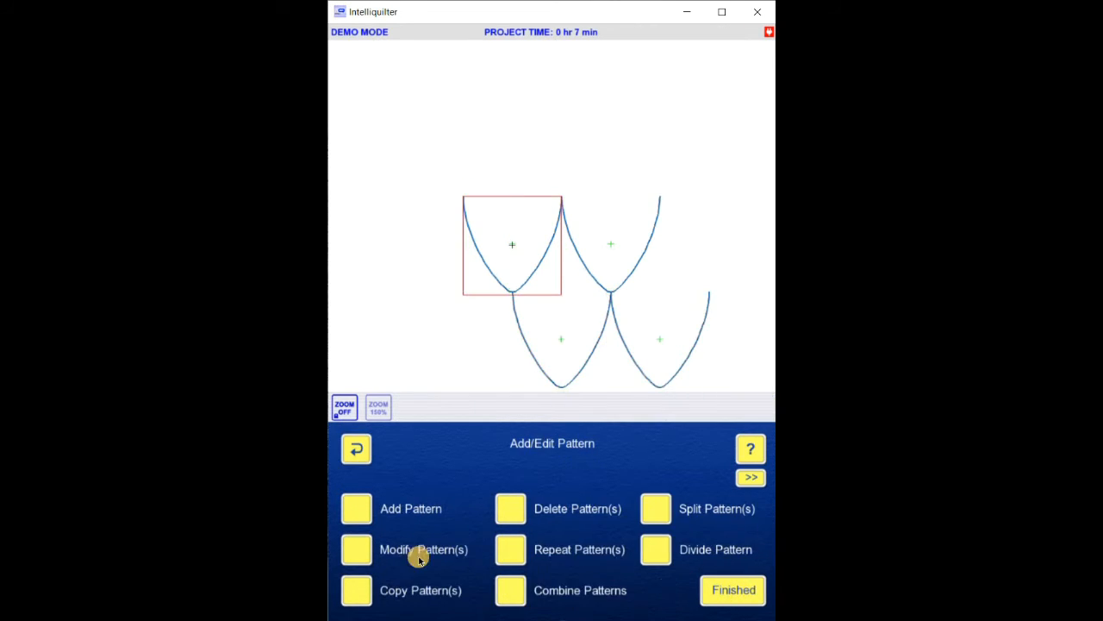
{"action": "left_click", "coordinate": [731, 597]}
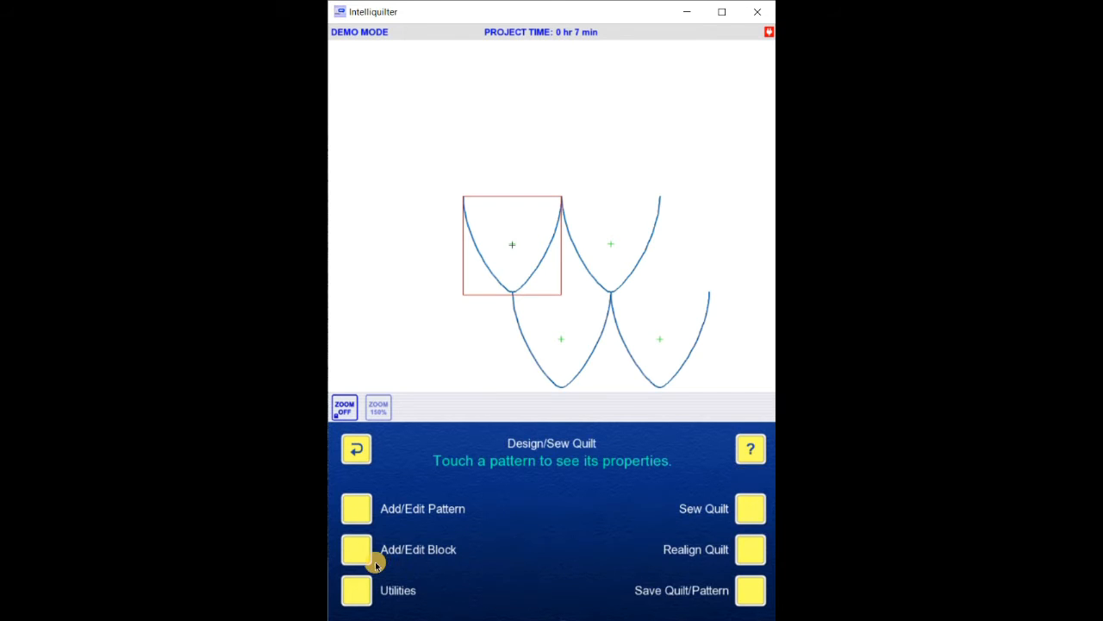
- Move the block off the patterns into the empty area above and to the left of them
{"action": "left_click", "coordinate": [358, 556]}
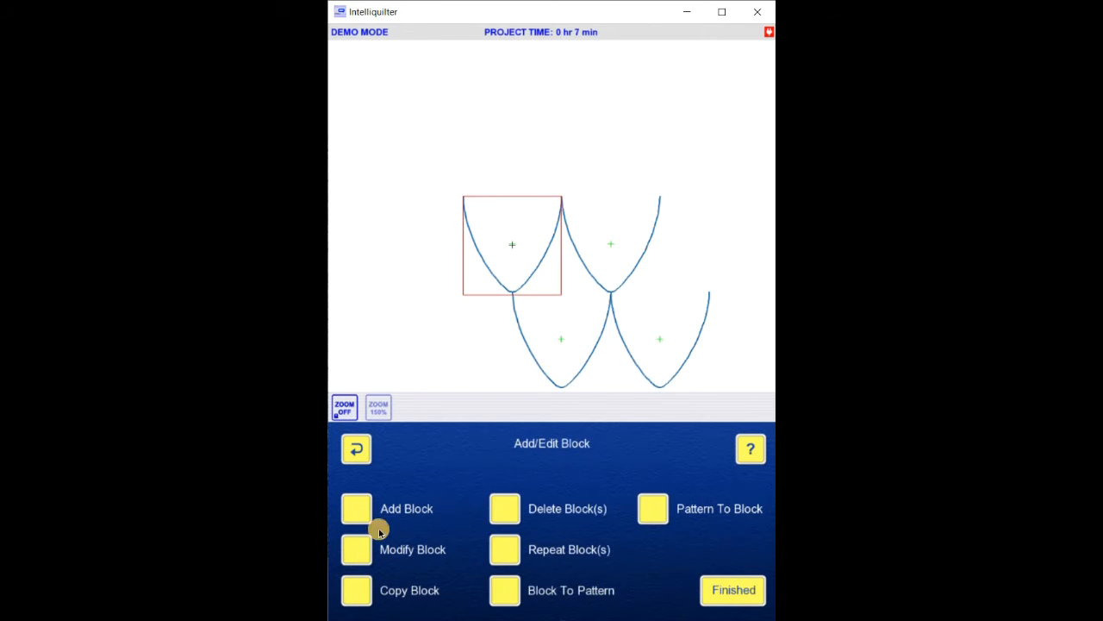
{"action": "left_click", "coordinate": [358, 550]}
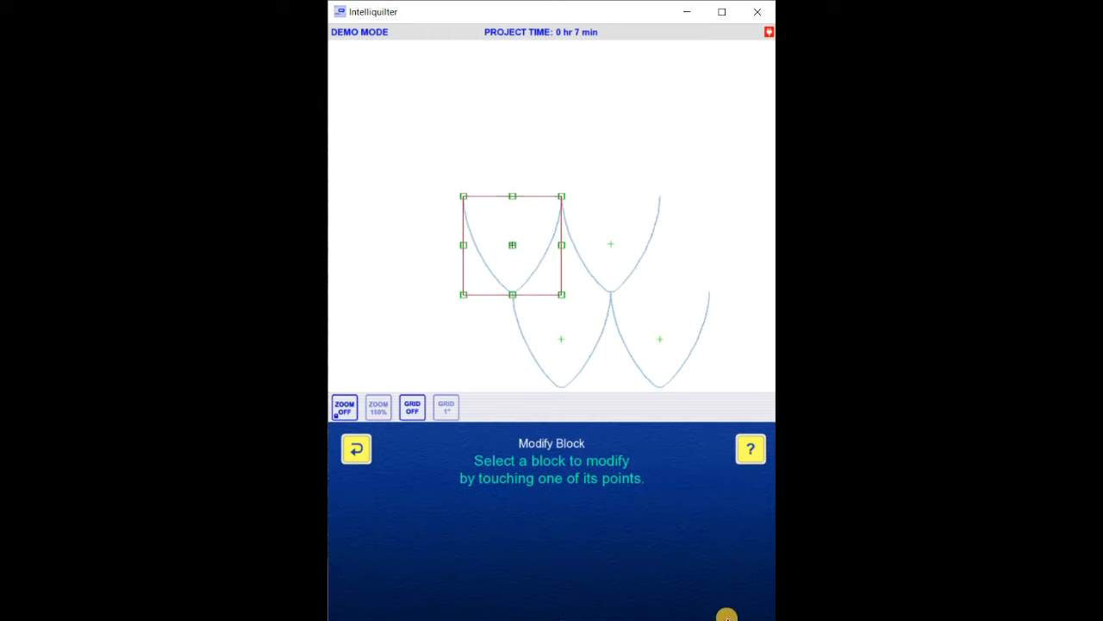
{"action": "left_click", "coordinate": [733, 592]}
{"action": "left_click_drag", "start_coordinate": [513, 244], "coordinate": [469, 167]}
{"action": "left_click", "coordinate": [734, 591]}
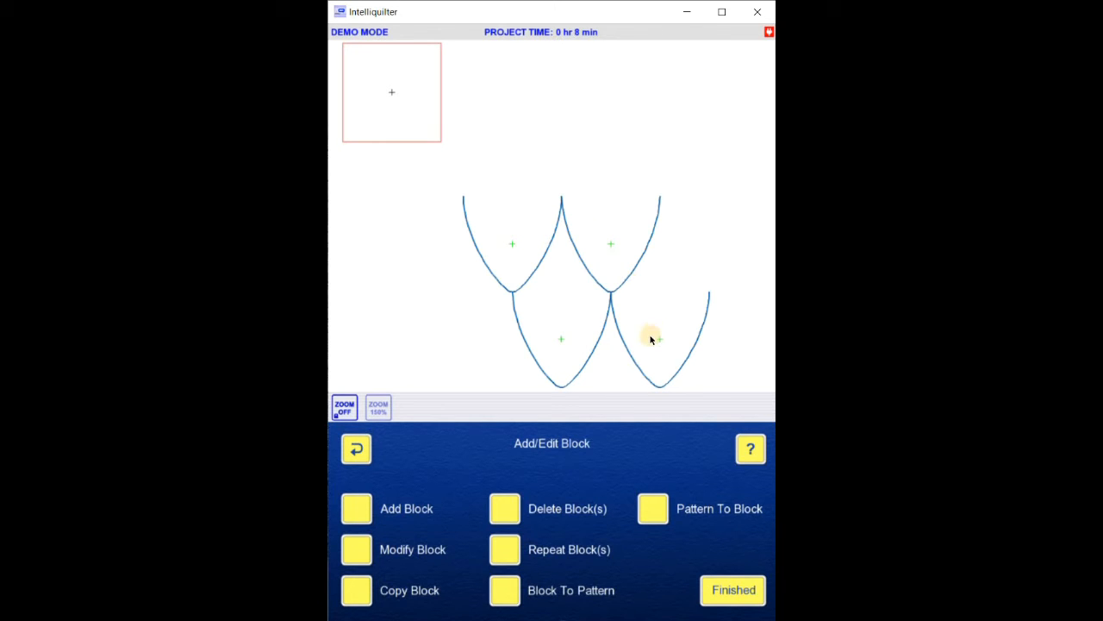
{"action": "left_click", "coordinate": [734, 591]}
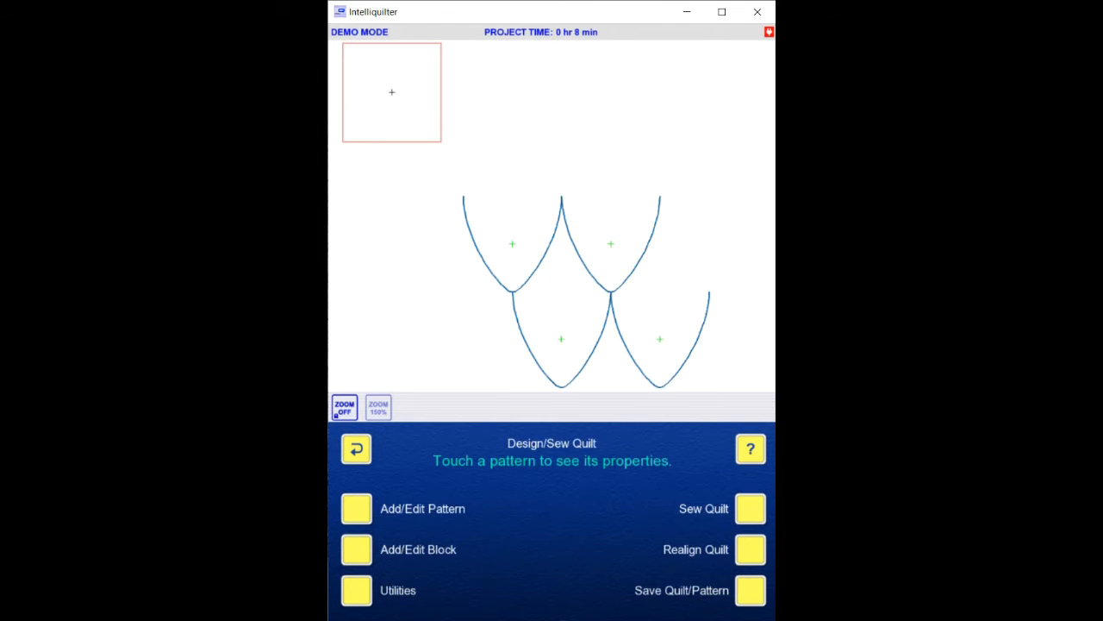
- Add the line pattern from the Geometric catalog to the current block
{"action": "left_click", "coordinate": [357, 511]}
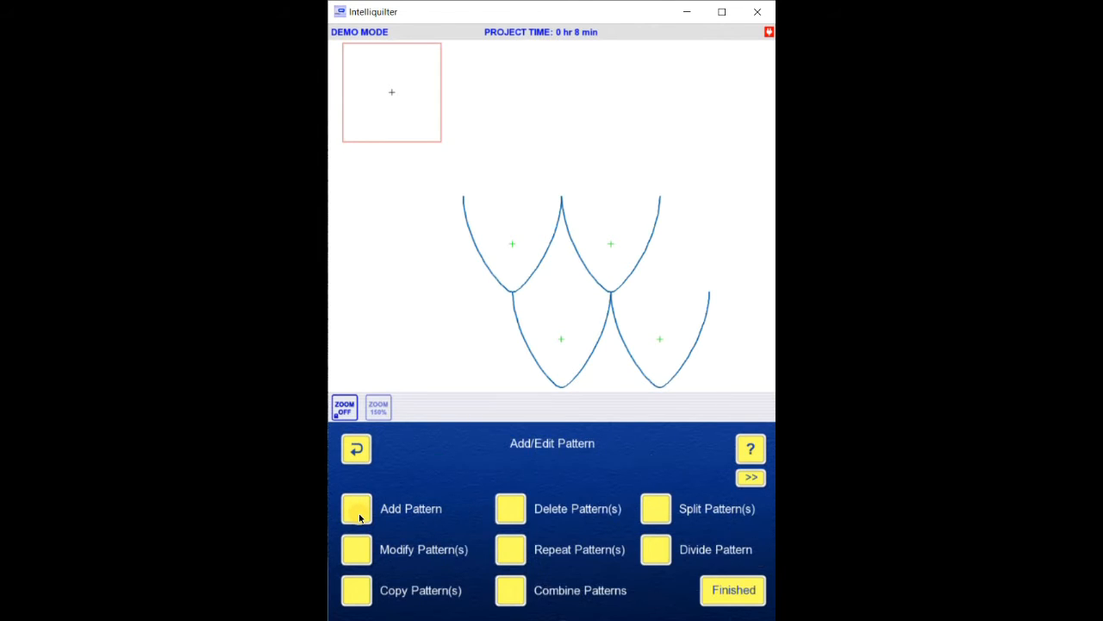
{"action": "left_click", "coordinate": [357, 509]}
{"action": "left_click", "coordinate": [355, 553]}
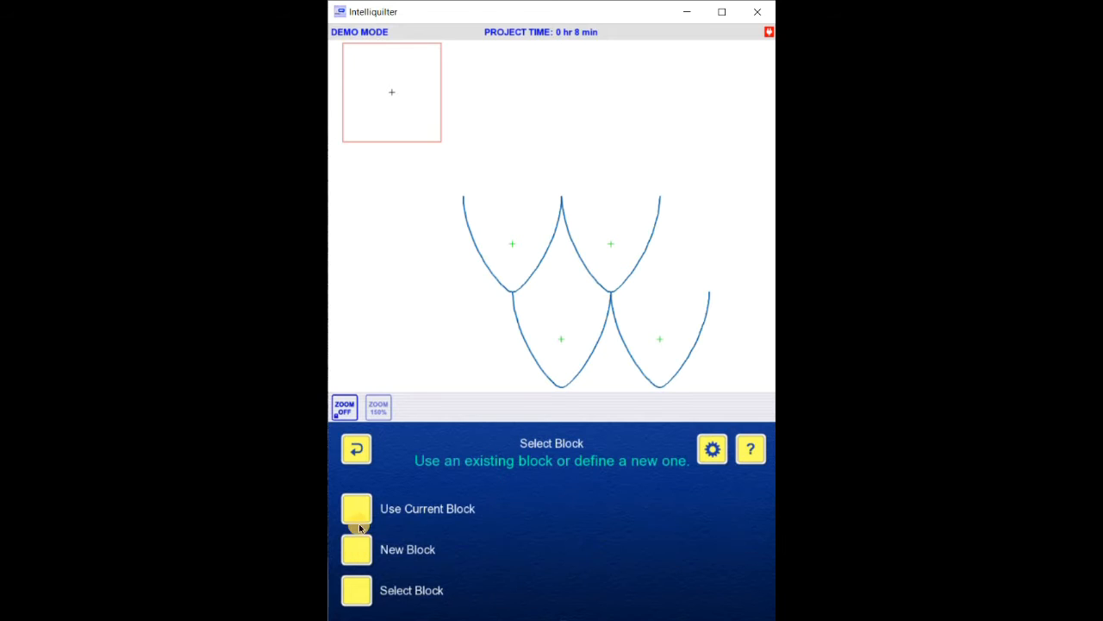
{"action": "left_click", "coordinate": [353, 509]}
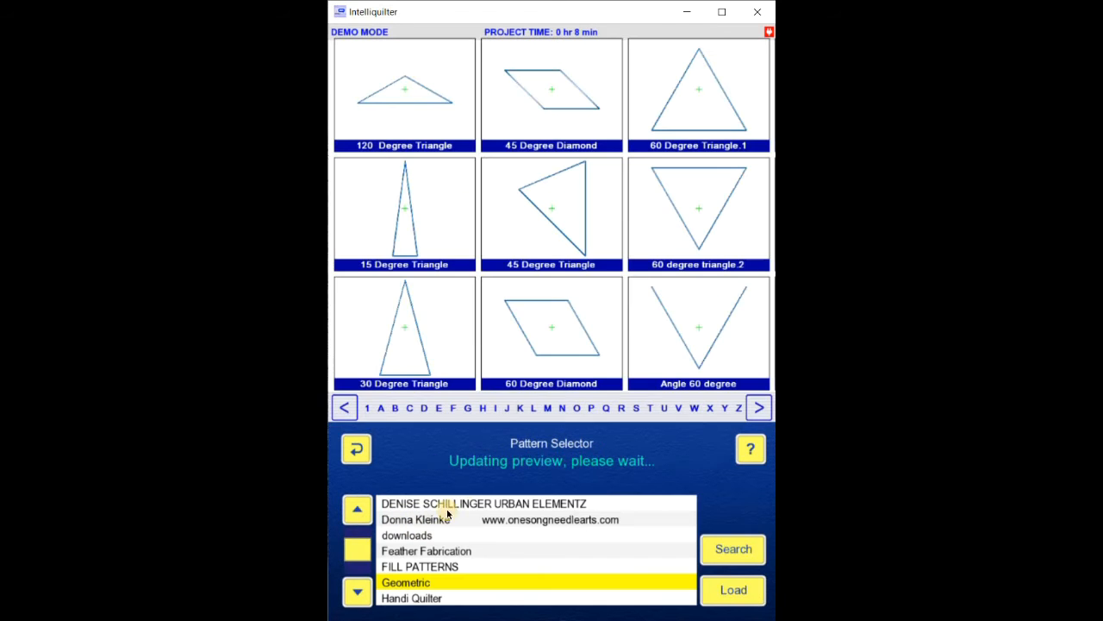
{"action": "left_click", "coordinate": [532, 409]}
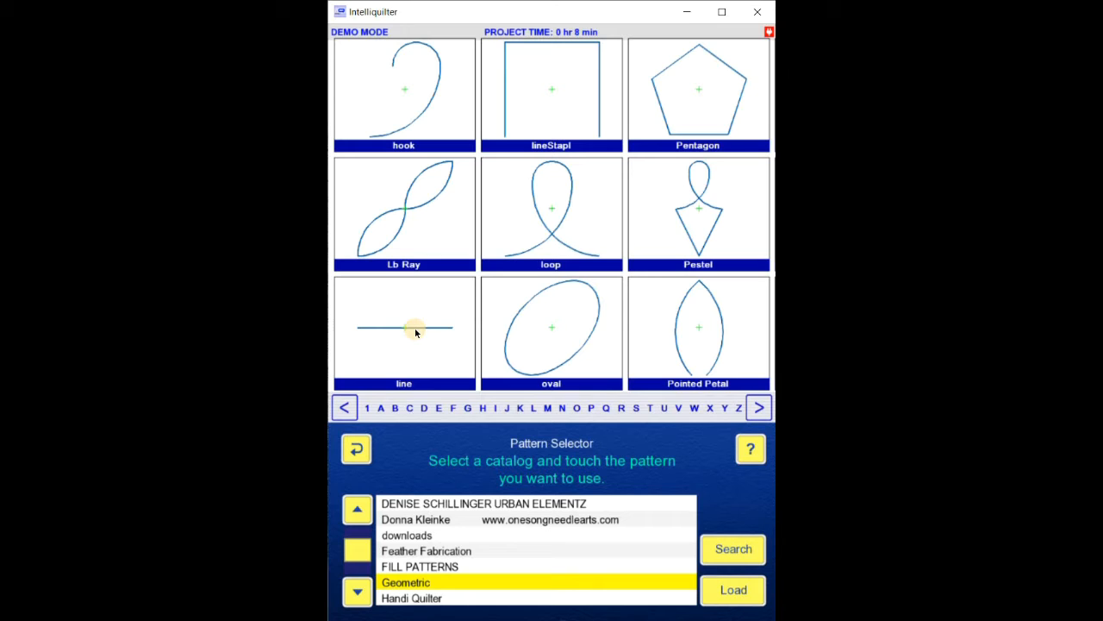
{"action": "left_click", "coordinate": [416, 332]}
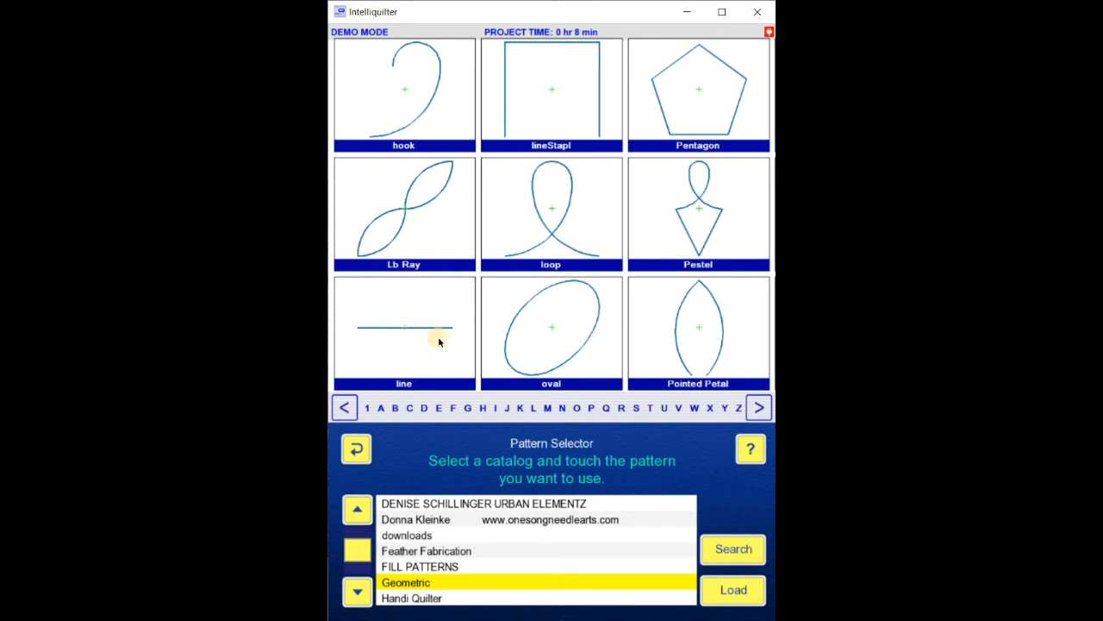
{"action": "left_click", "coordinate": [720, 595]}
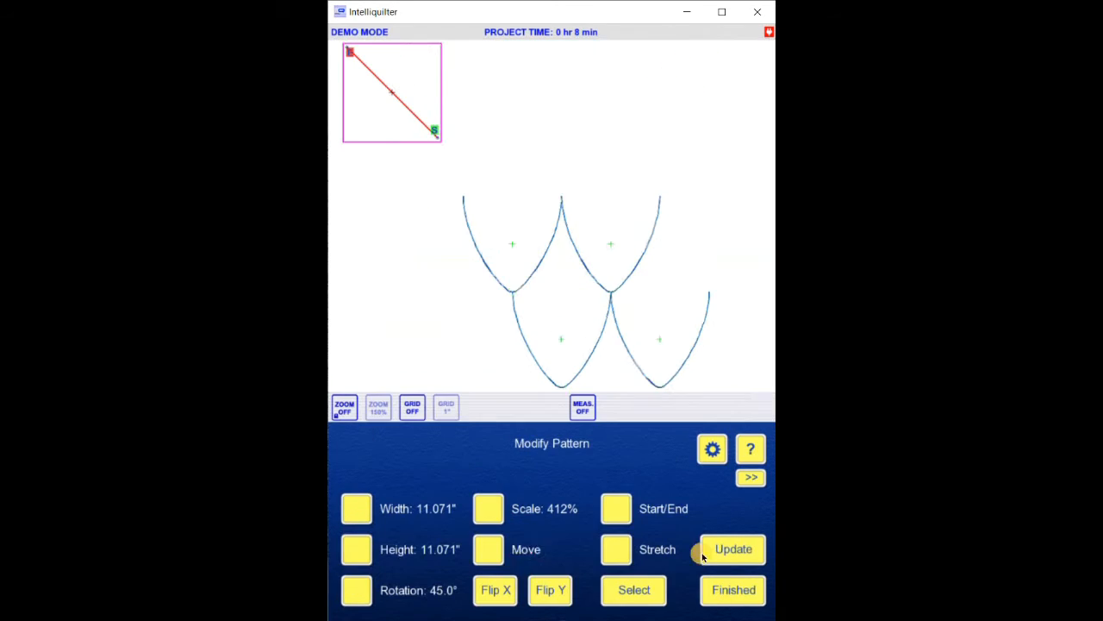
- Set the added line's rotation to 90° so that it stands vertical
{"action": "left_click", "coordinate": [357, 592]}
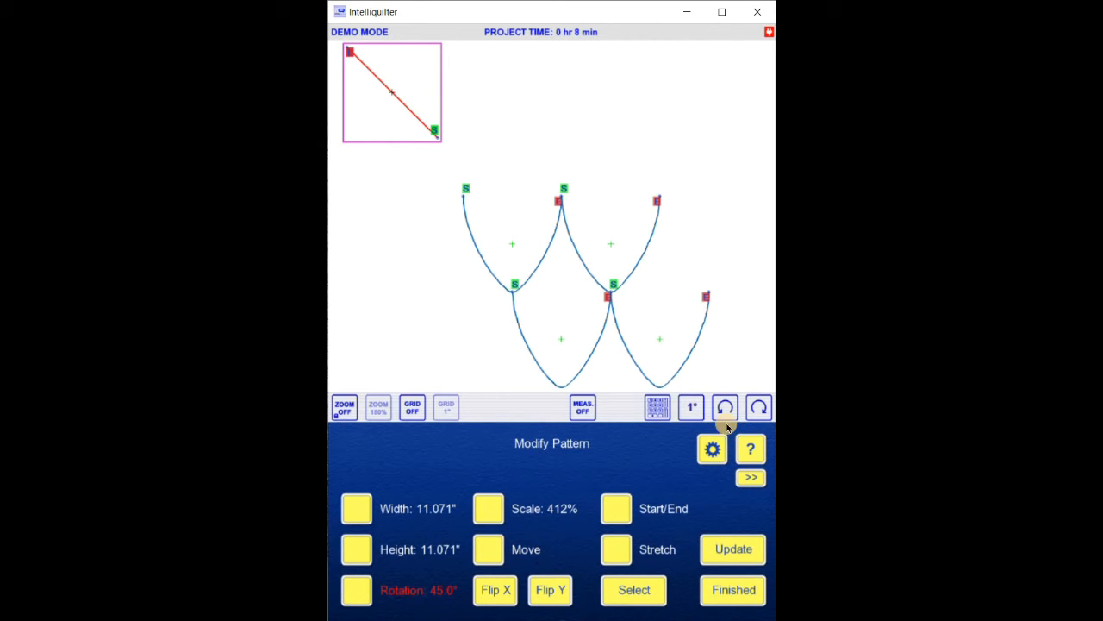
{"action": "left_click", "coordinate": [657, 406]}
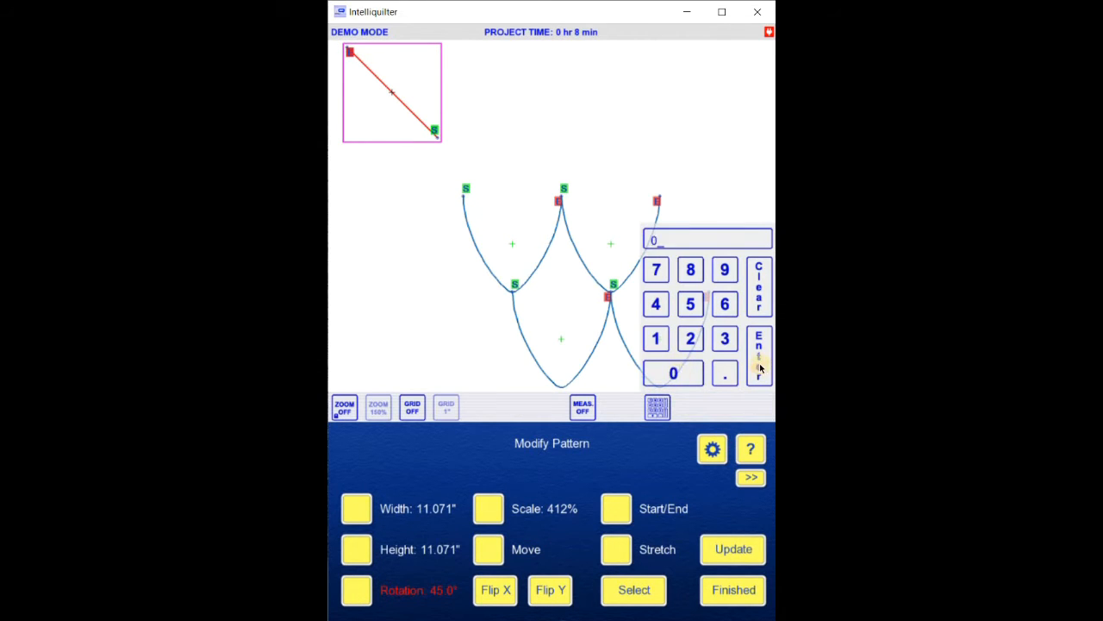
{"action": "left_click", "coordinate": [760, 368]}
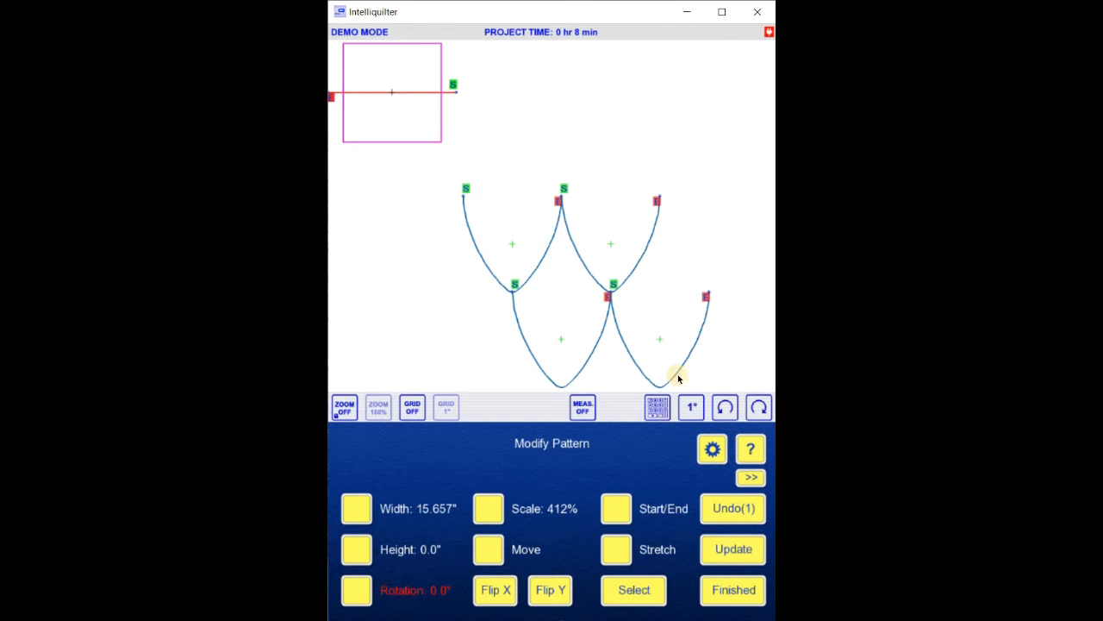
{"action": "left_click", "coordinate": [657, 407]}
{"action": "left_click", "coordinate": [725, 269]}
{"action": "left_click", "coordinate": [671, 375]}
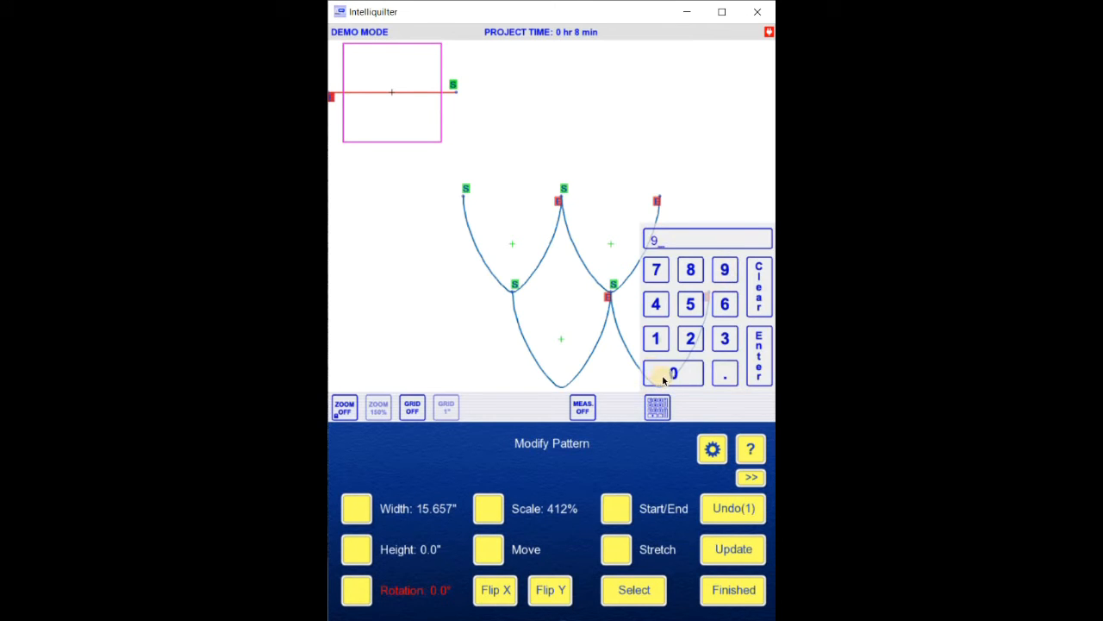
{"action": "left_click", "coordinate": [755, 366]}
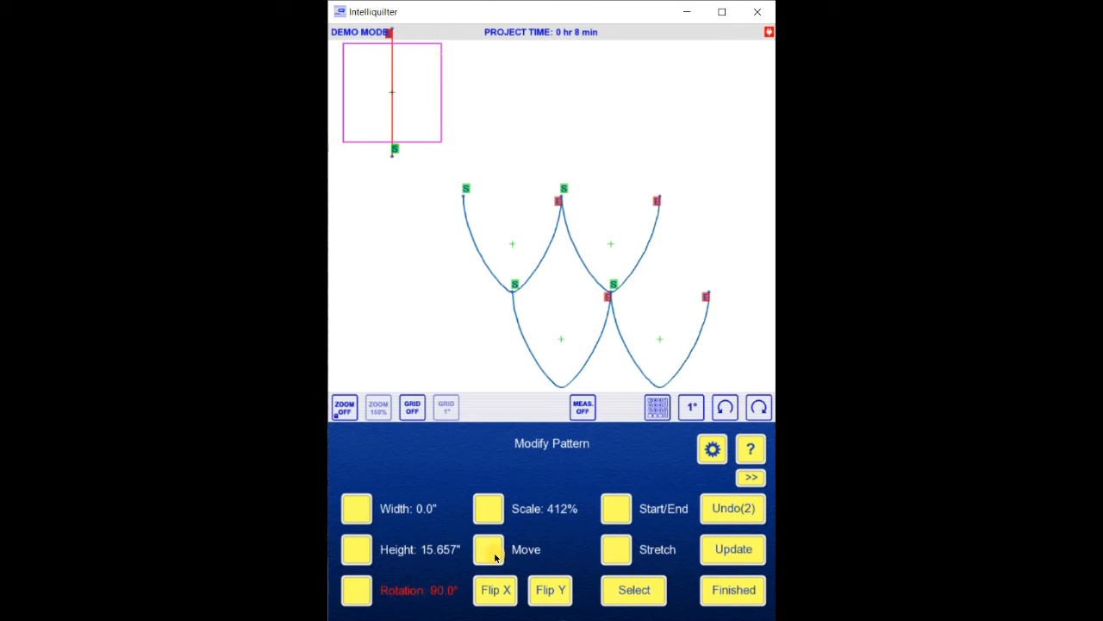
- Move the vertical line so its end point sits where the two upper-row curves meet
{"action": "left_click", "coordinate": [397, 40]}
{"action": "left_click_drag", "start_coordinate": [396, 31], "coordinate": [561, 198]}
{"action": "left_click", "coordinate": [345, 407]}
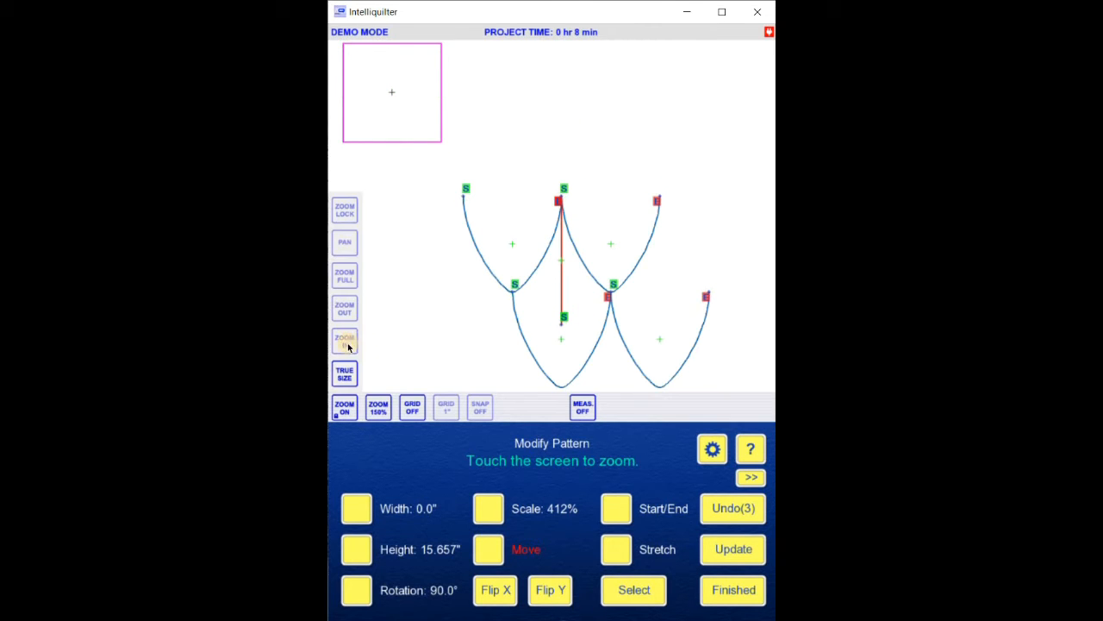
{"action": "left_click", "coordinate": [564, 221]}
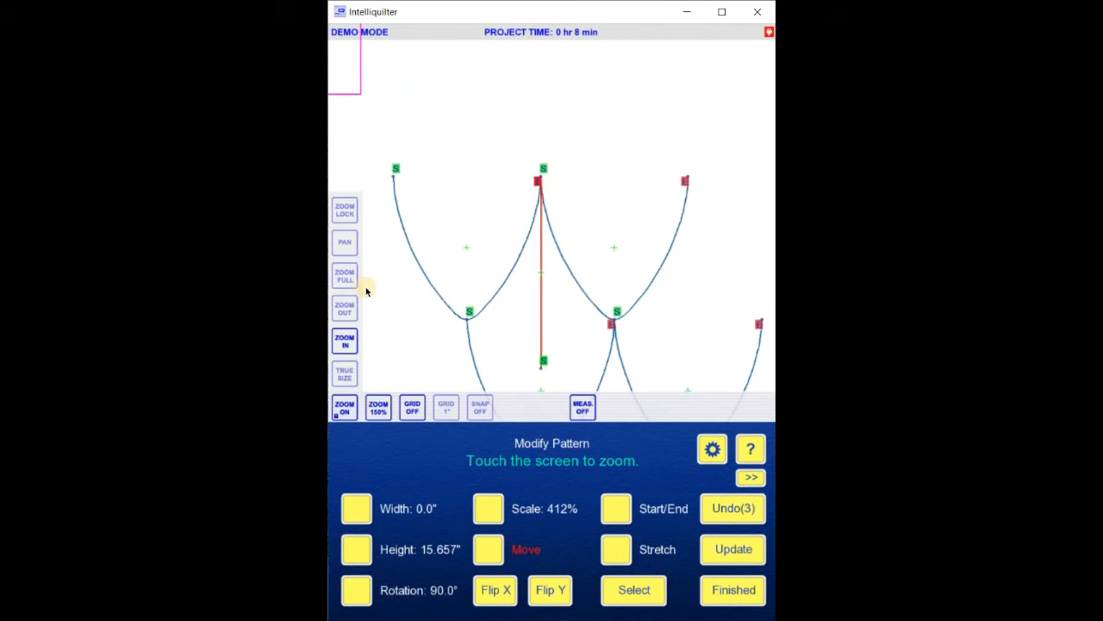
- Move the vertical line off the curves and snap its end point back where the two upper-row curves meet
{"action": "left_click", "coordinate": [344, 242]}
{"action": "left_click_drag", "start_coordinate": [595, 319], "coordinate": [586, 222]}
{"action": "left_click", "coordinate": [345, 408]}
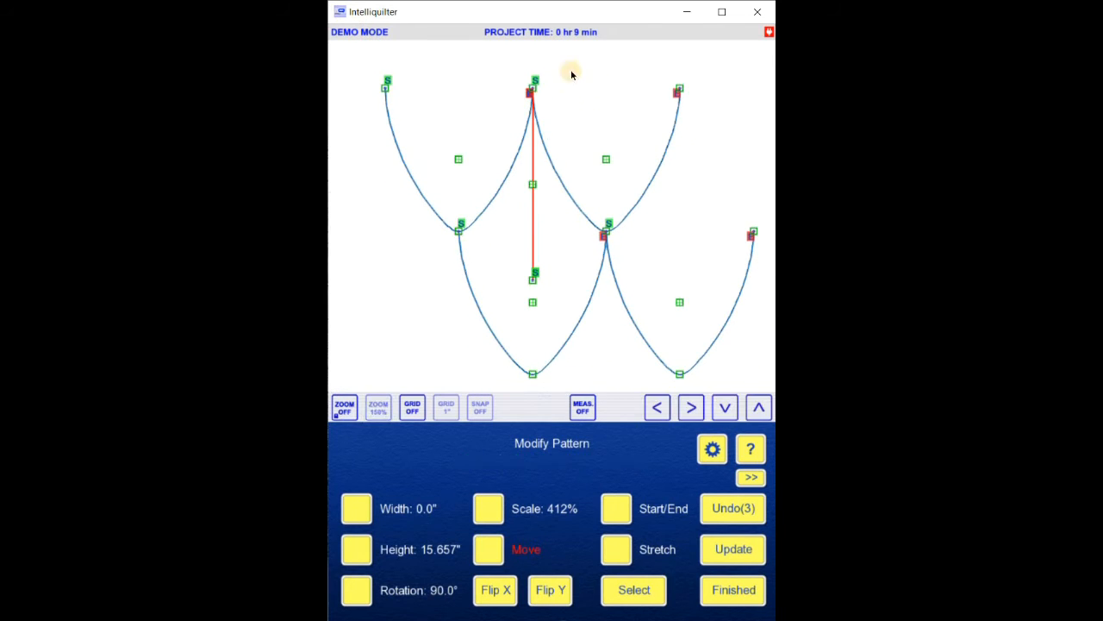
{"action": "left_click", "coordinate": [533, 87]}
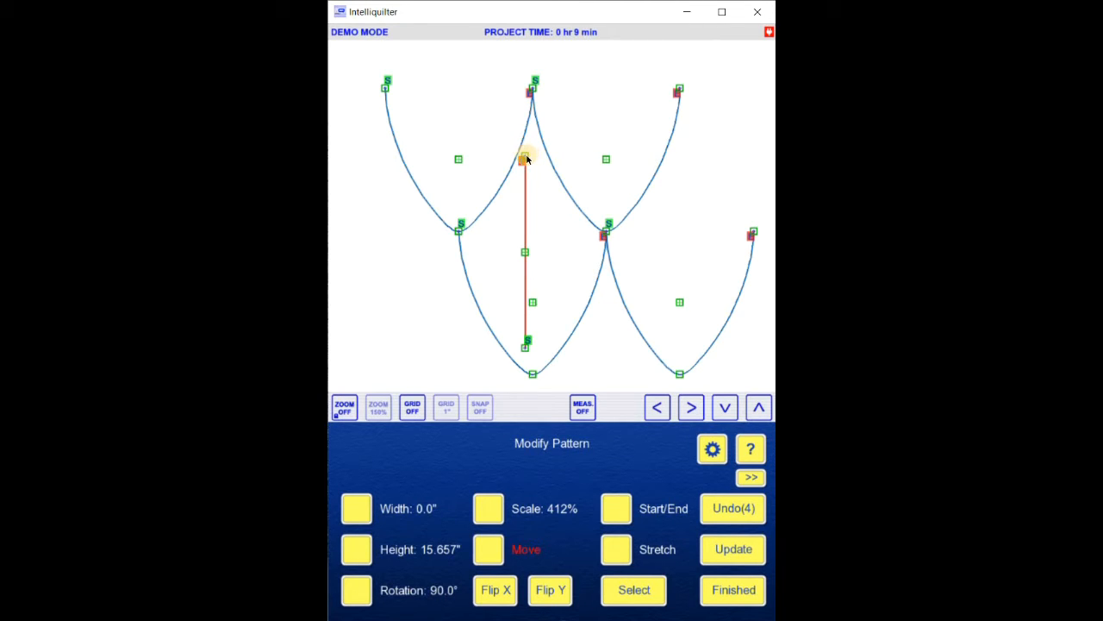
{"action": "left_click_drag", "start_coordinate": [527, 158], "coordinate": [534, 93]}
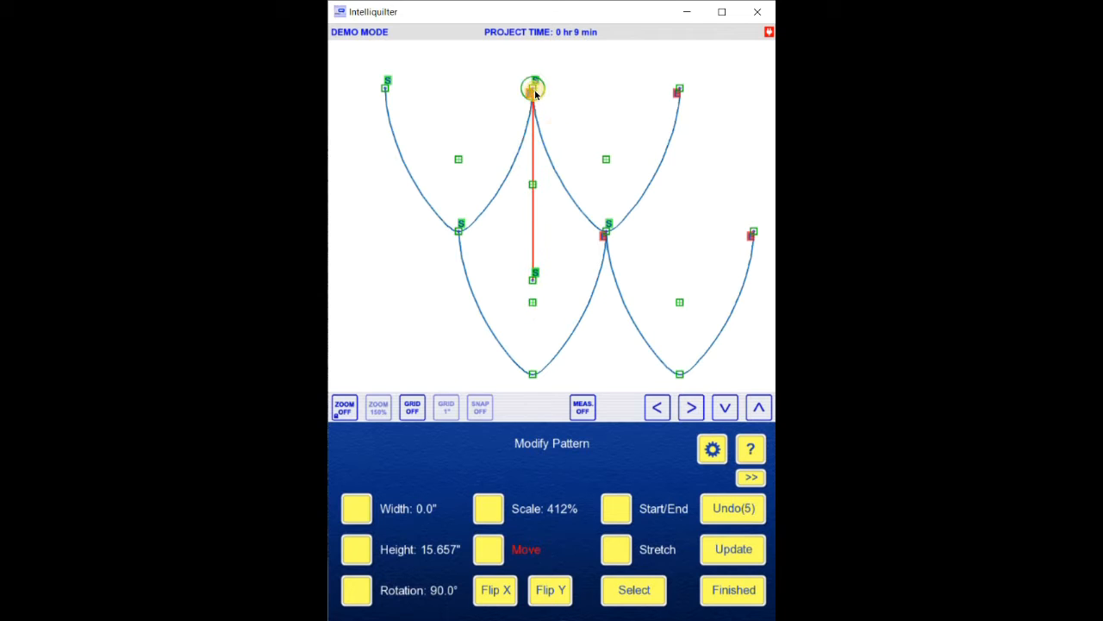
- Stretch the vertical line from its upper end down to the center point of the first lower-row curve, adding no further block pattern
{"action": "left_click", "coordinate": [616, 549]}
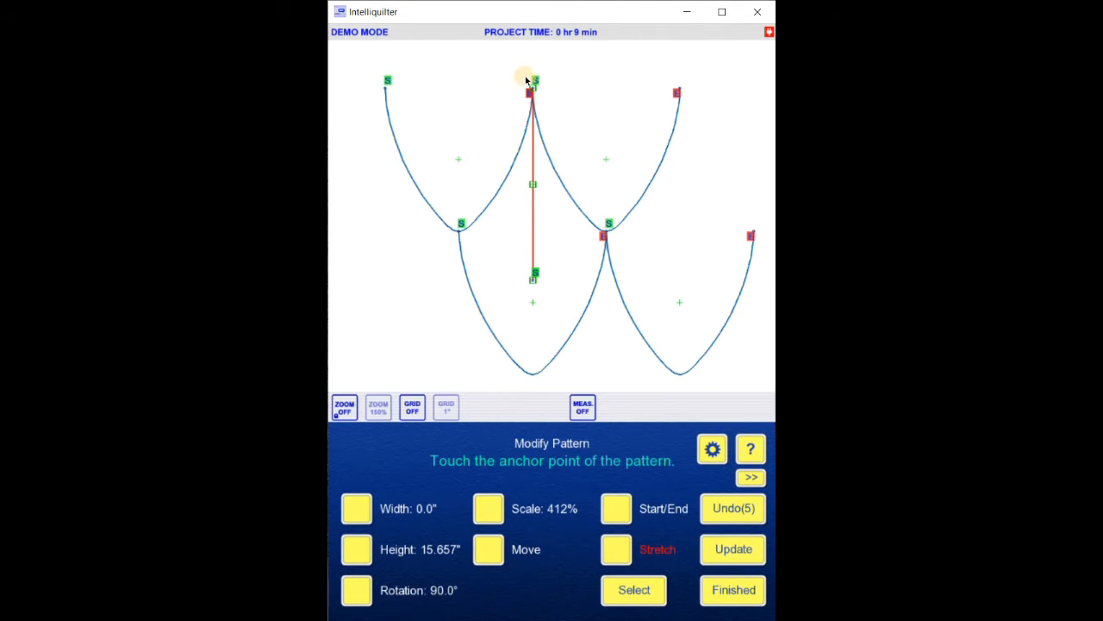
{"action": "left_click", "coordinate": [531, 246]}
{"action": "left_click_drag", "start_coordinate": [534, 276], "coordinate": [535, 311]}
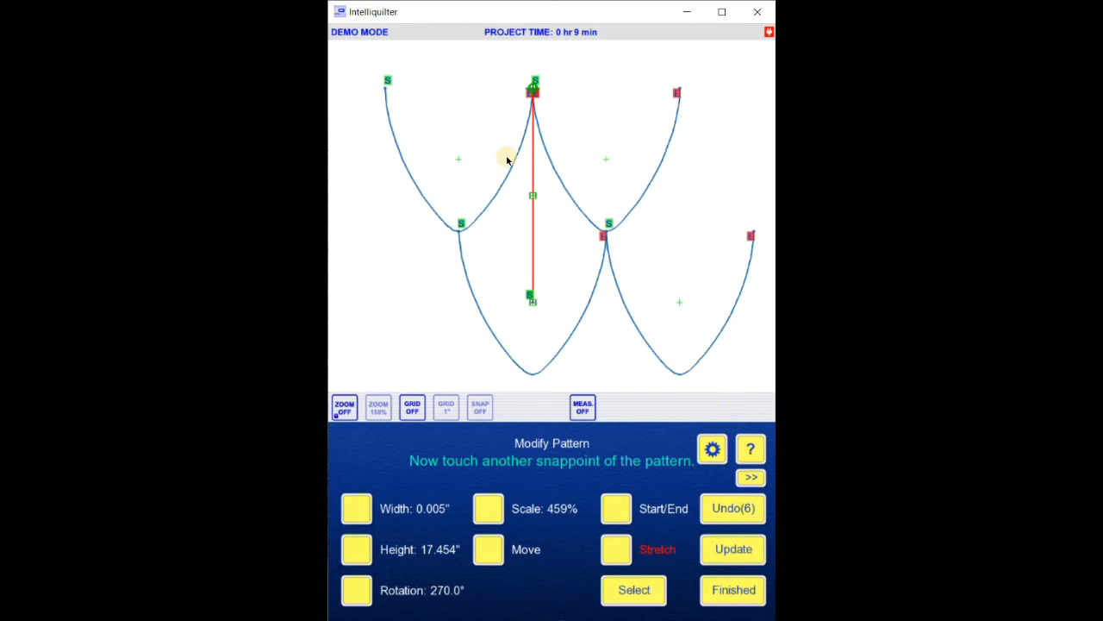
{"action": "left_click", "coordinate": [731, 595]}
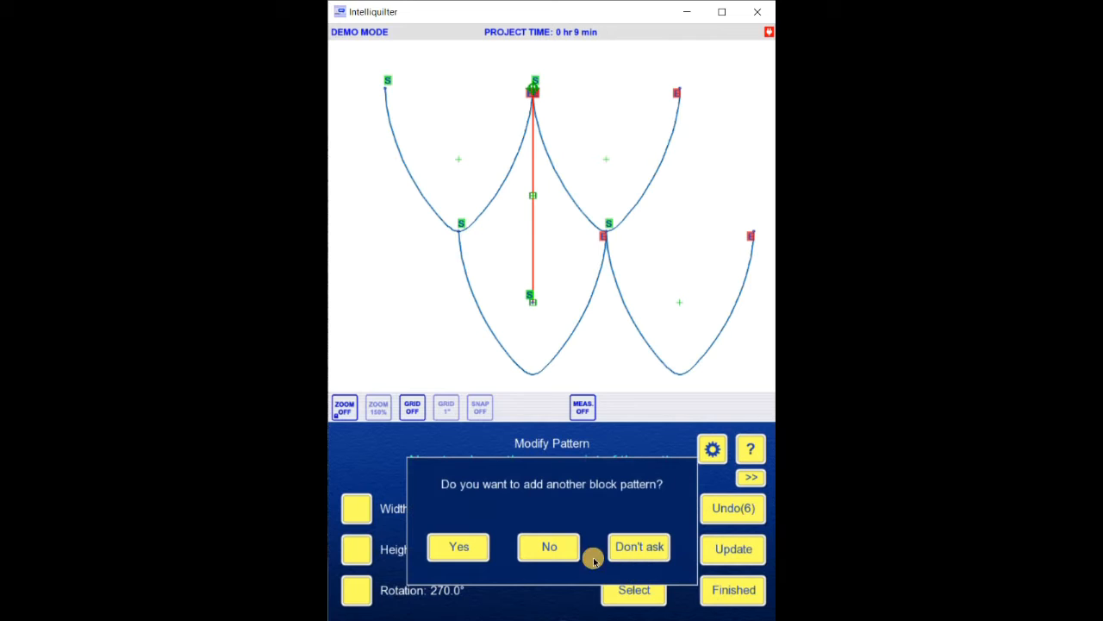
{"action": "left_click", "coordinate": [550, 547]}
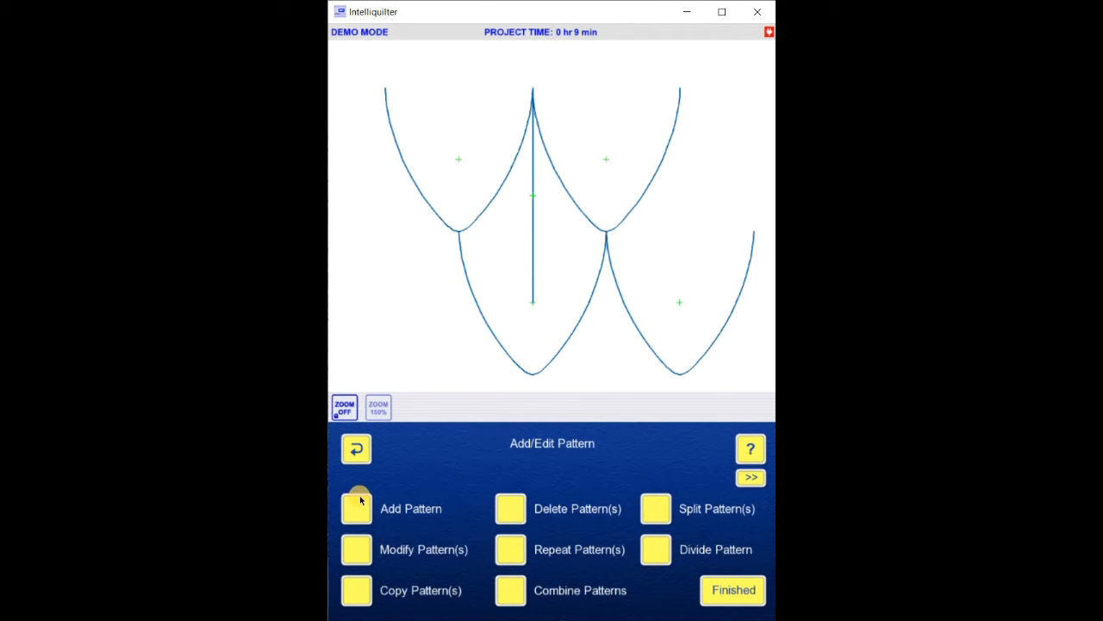
- Combine the first upper-row curve and the vertical line into one pattern, connected as a Continuous Stitch Line
{"action": "left_click", "coordinate": [507, 593]}
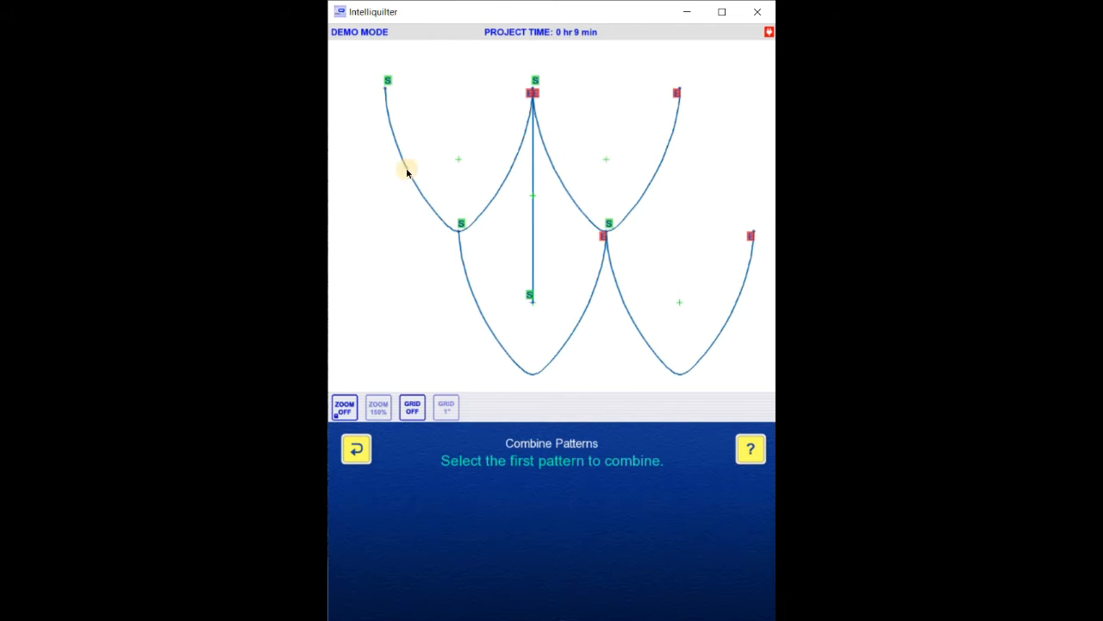
{"action": "left_click", "coordinate": [724, 595]}
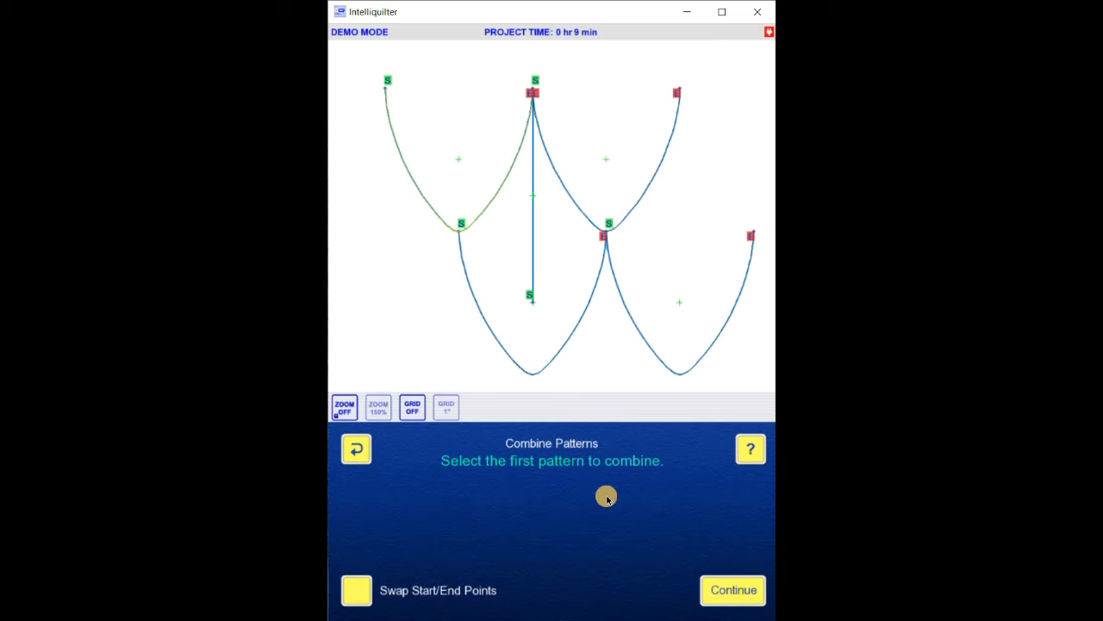
{"action": "left_click", "coordinate": [531, 246]}
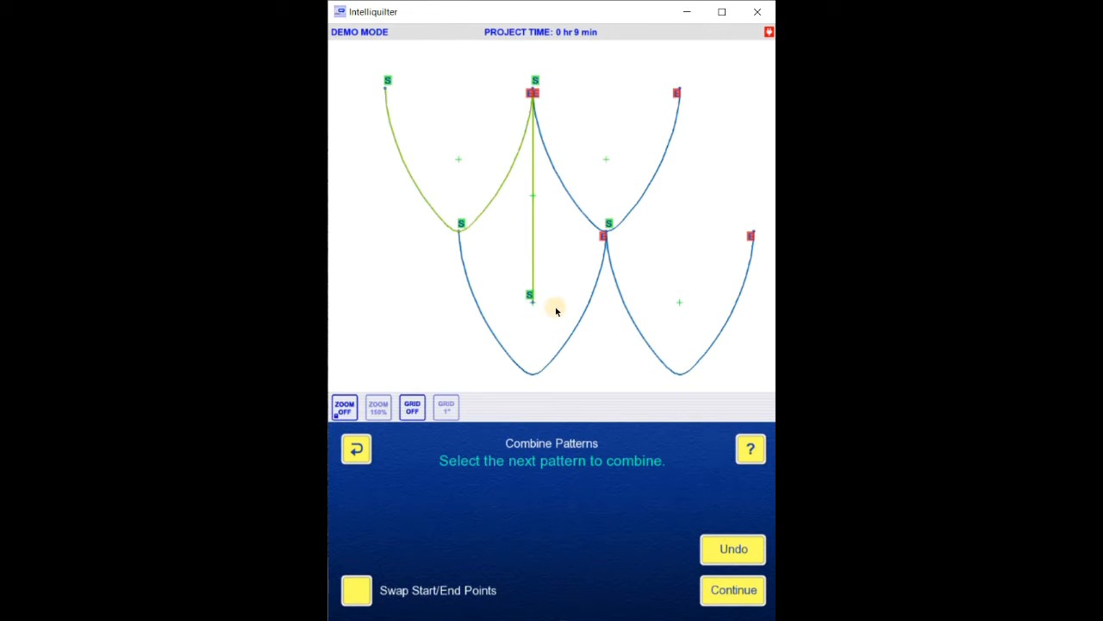
{"action": "left_click", "coordinate": [730, 593]}
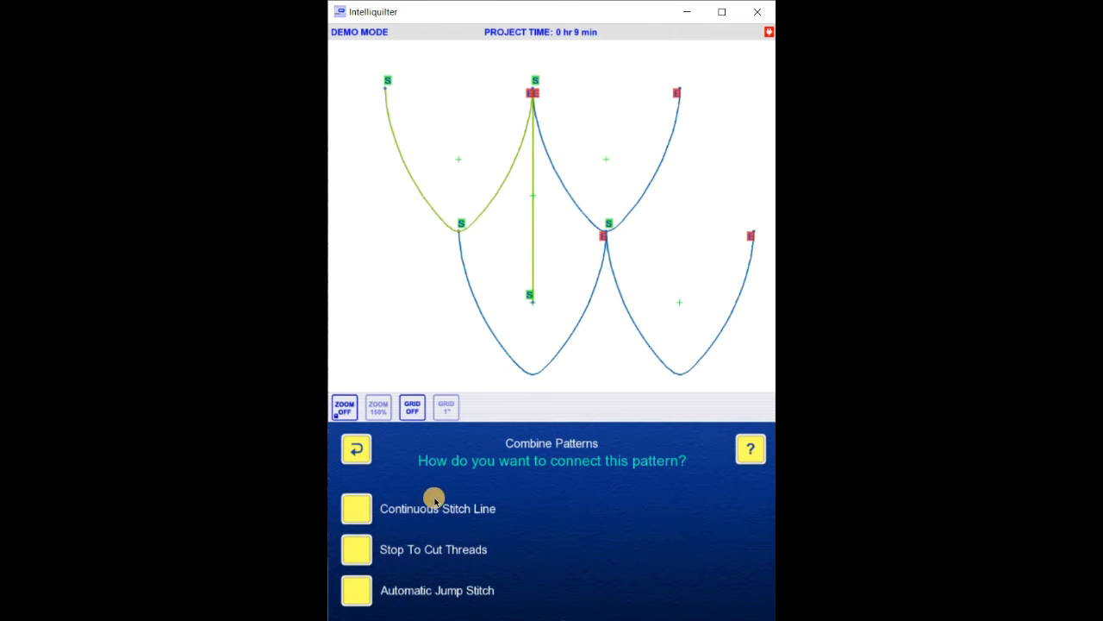
{"action": "left_click", "coordinate": [350, 514]}
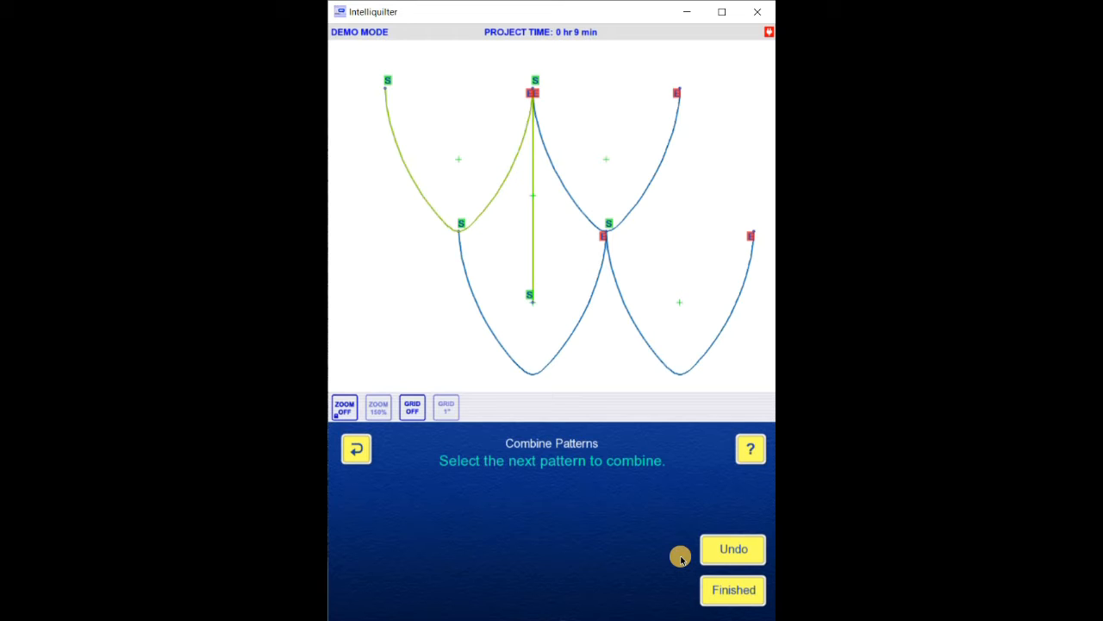
{"action": "left_click", "coordinate": [733, 591]}
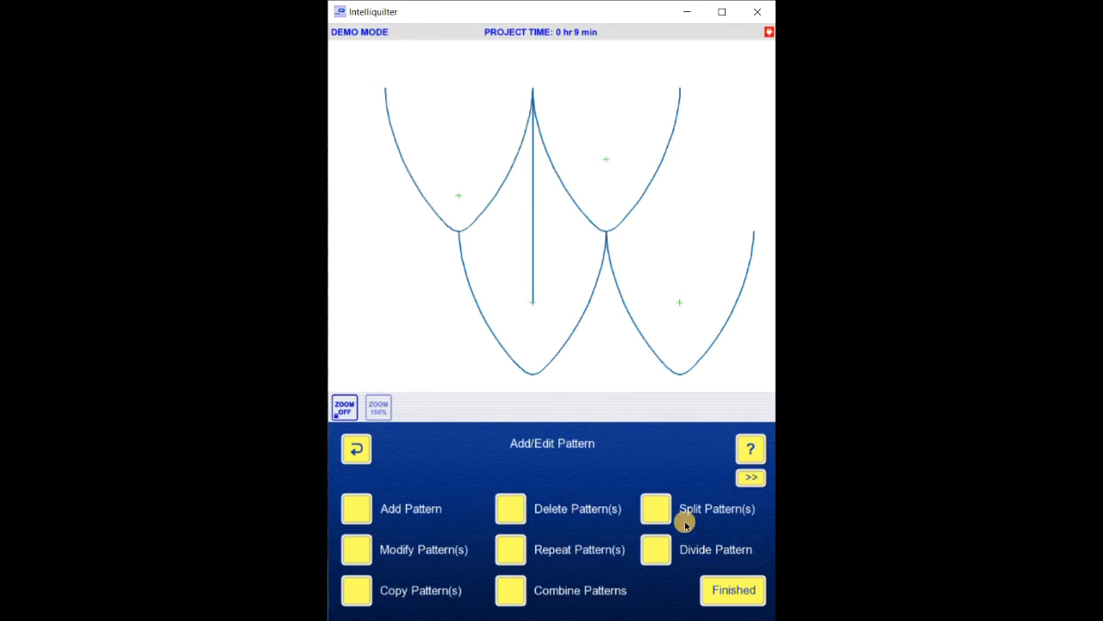
- Delete the second upper-row curve and both lower-row curves, keeping only the combined curve-and-line pattern
{"action": "left_click", "coordinate": [511, 509]}
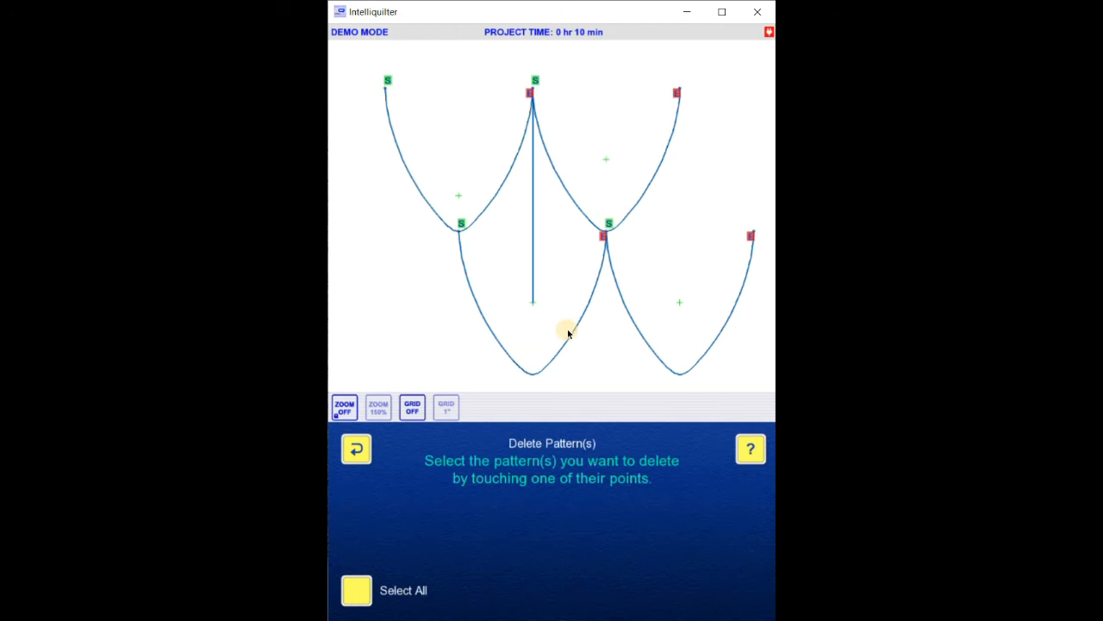
{"action": "left_click", "coordinate": [601, 224]}
{"action": "left_click", "coordinate": [647, 345]}
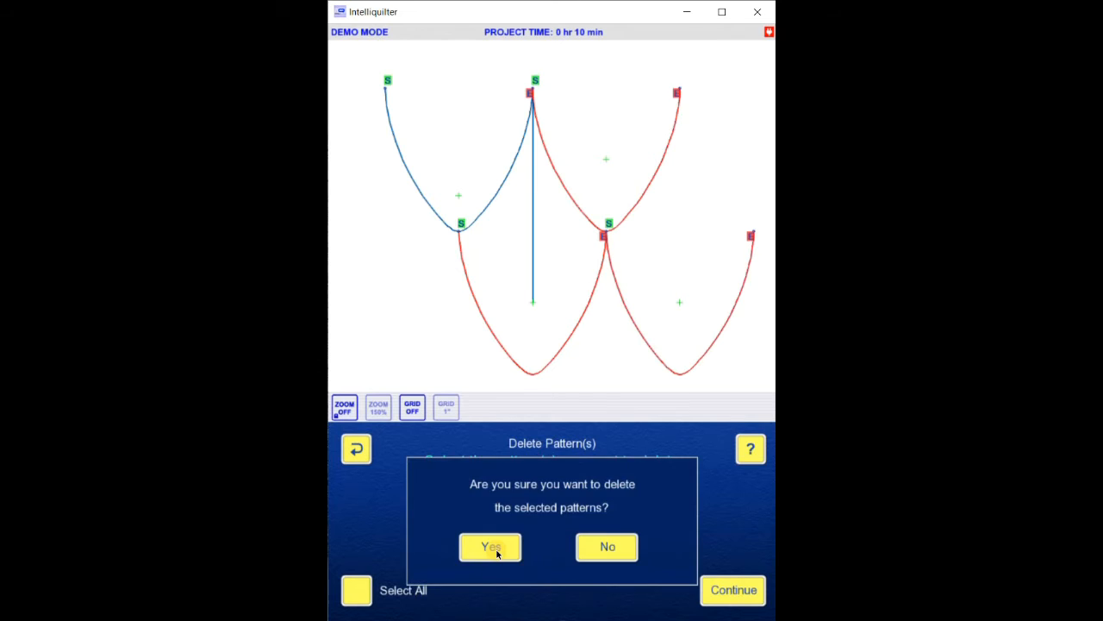
{"action": "left_click", "coordinate": [495, 548]}
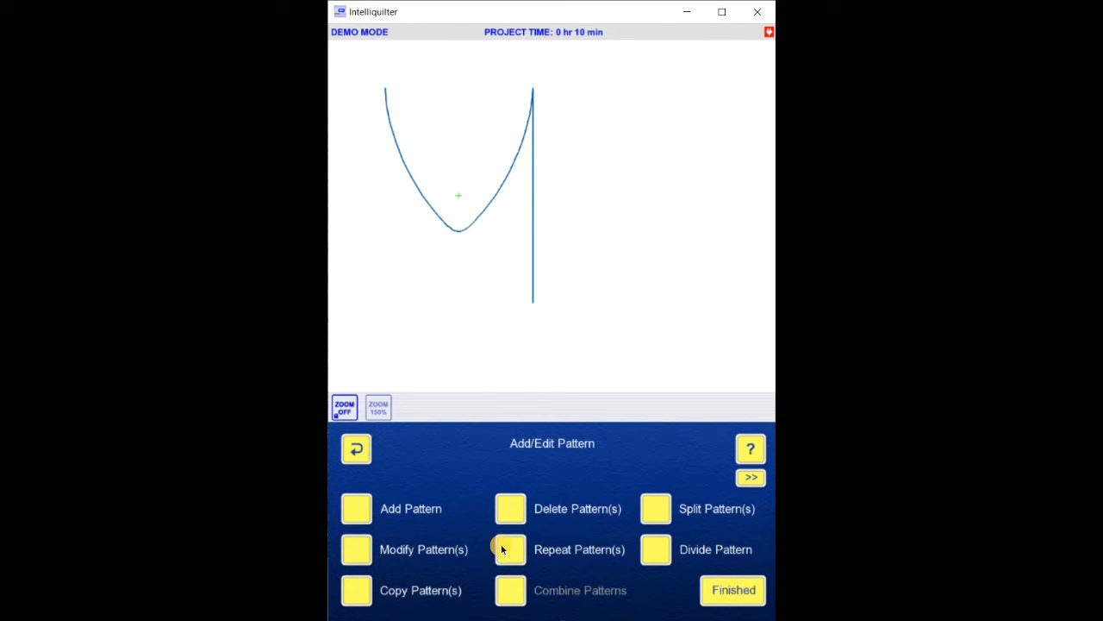
{"action": "left_click", "coordinate": [737, 597]}
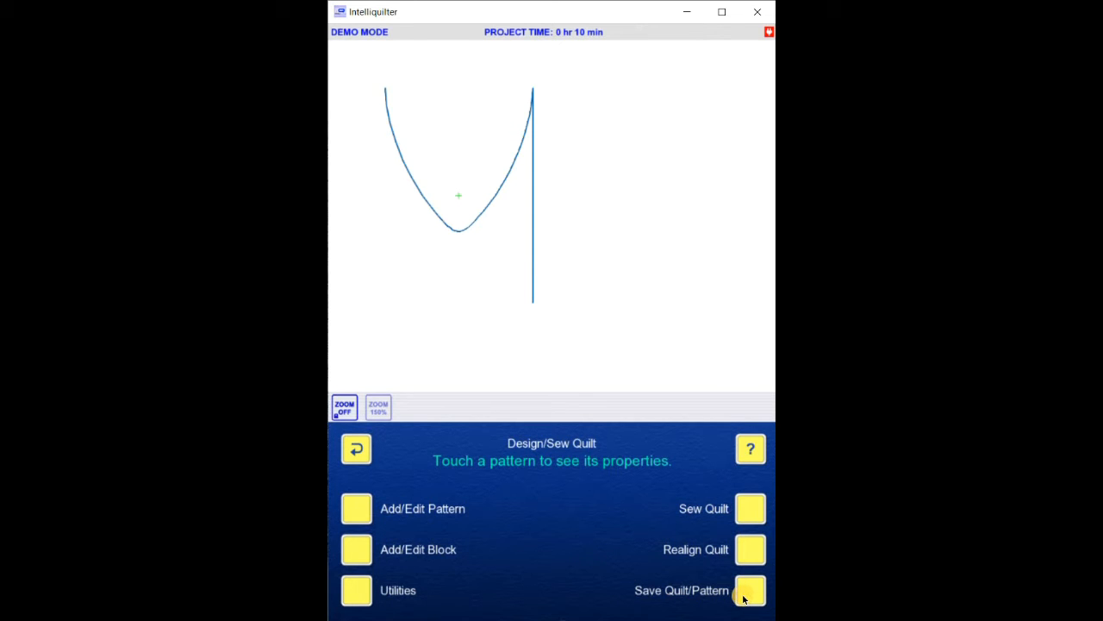
- Save the combined curve-and-line pattern from the quilt as "Bird Feather" in the personal catalog
{"action": "left_click", "coordinate": [749, 593]}
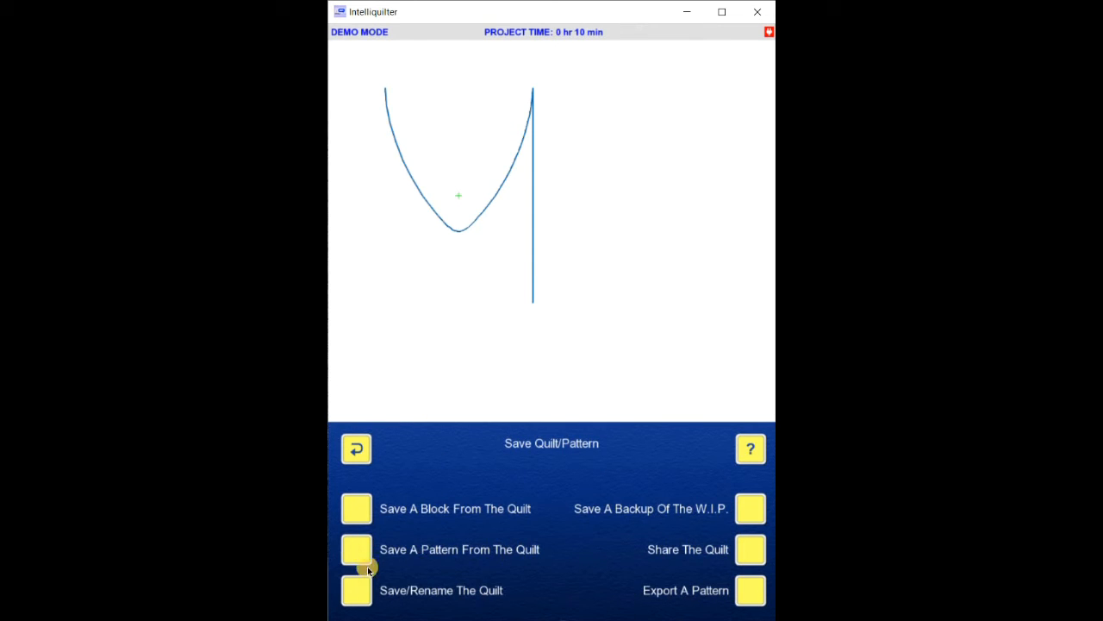
{"action": "left_click", "coordinate": [349, 548]}
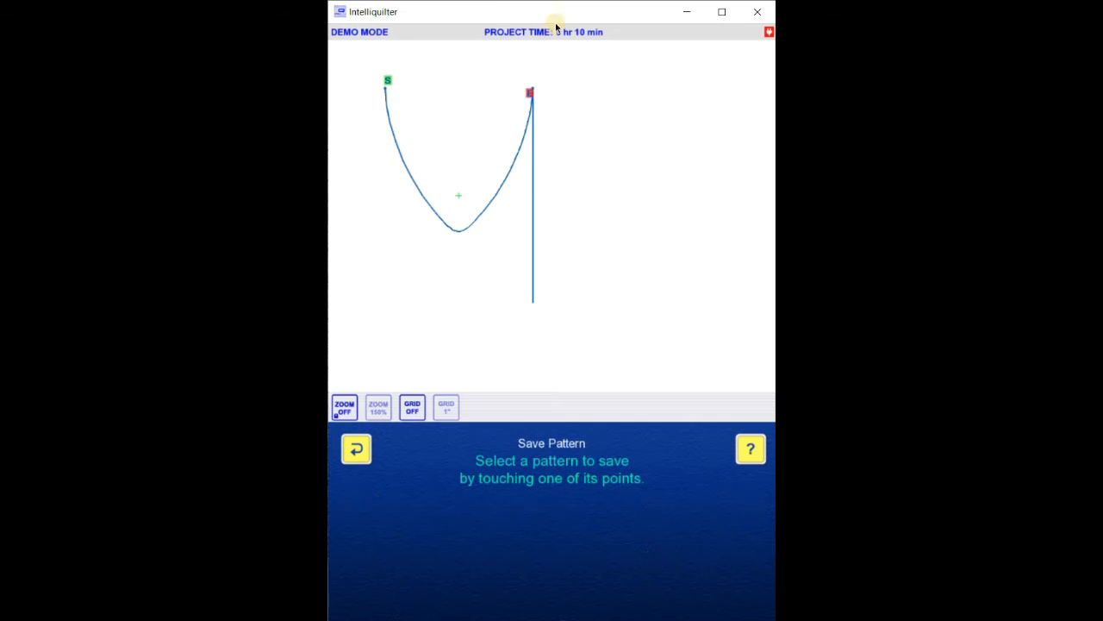
{"action": "left_click", "coordinate": [519, 140]}
{"action": "left_click", "coordinate": [743, 595]}
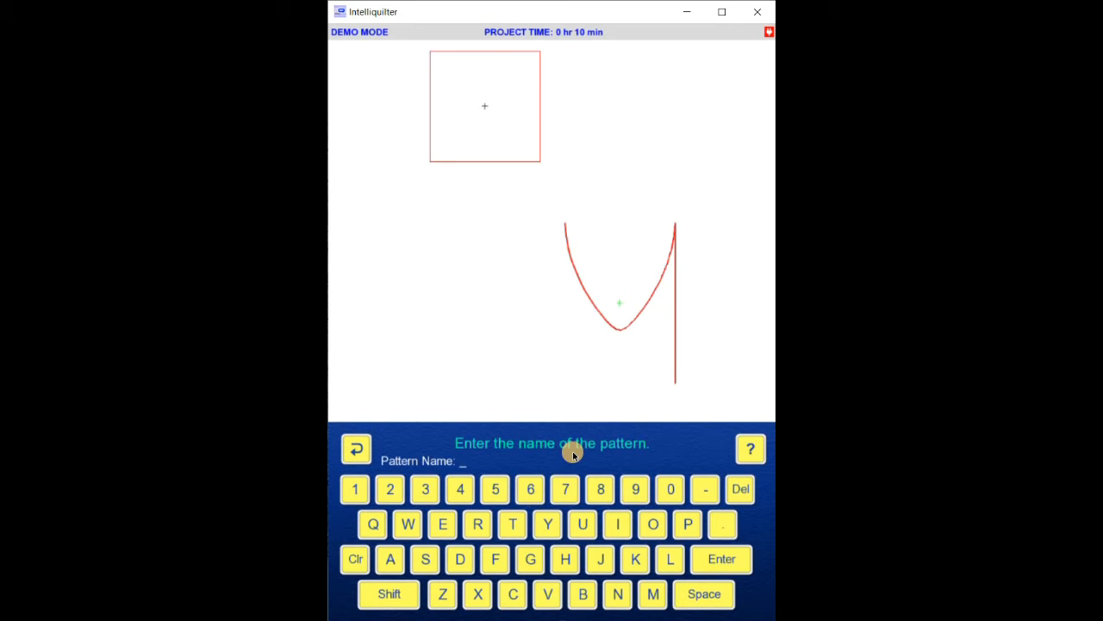
{"action": "type", "text": "Bird Feather"}
{"action": "left_click", "coordinate": [739, 566]}
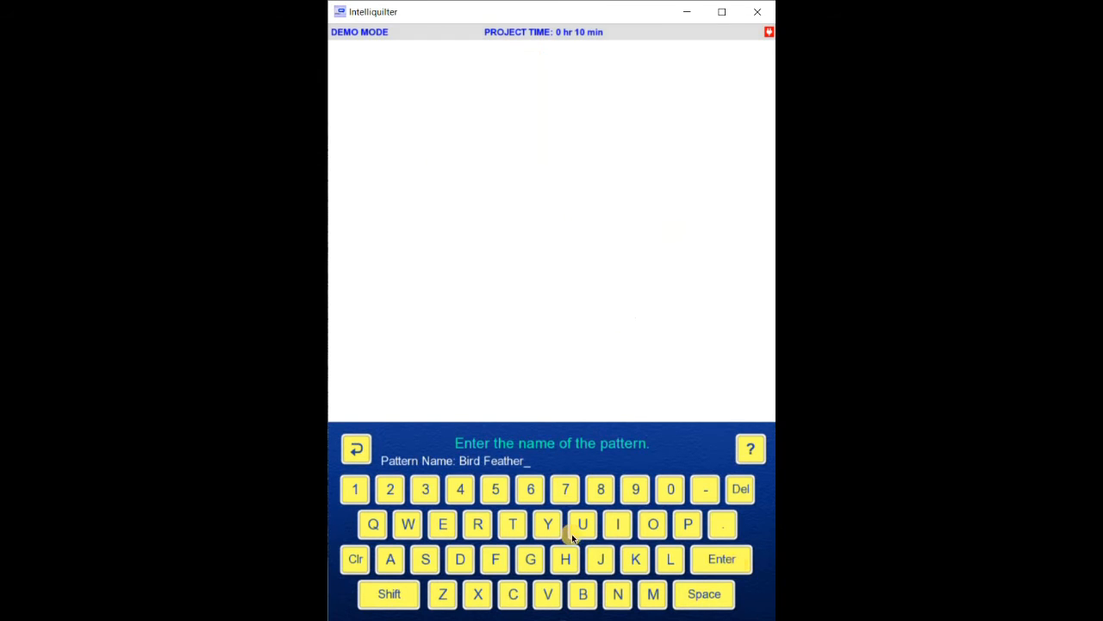
{"action": "left_click", "coordinate": [410, 521]}
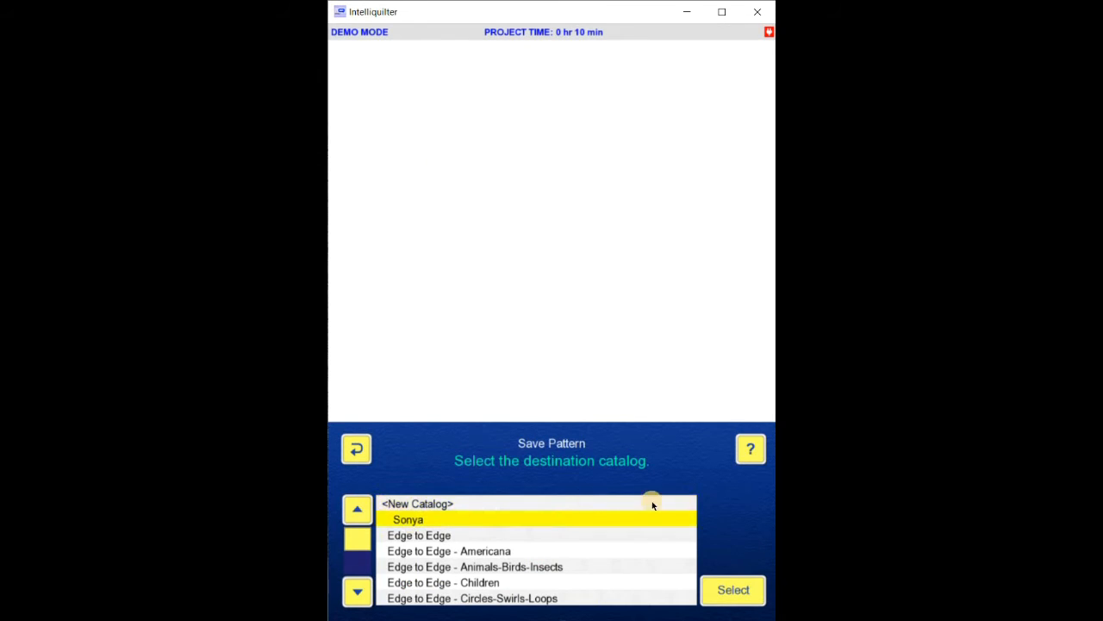
{"action": "left_click", "coordinate": [738, 592]}
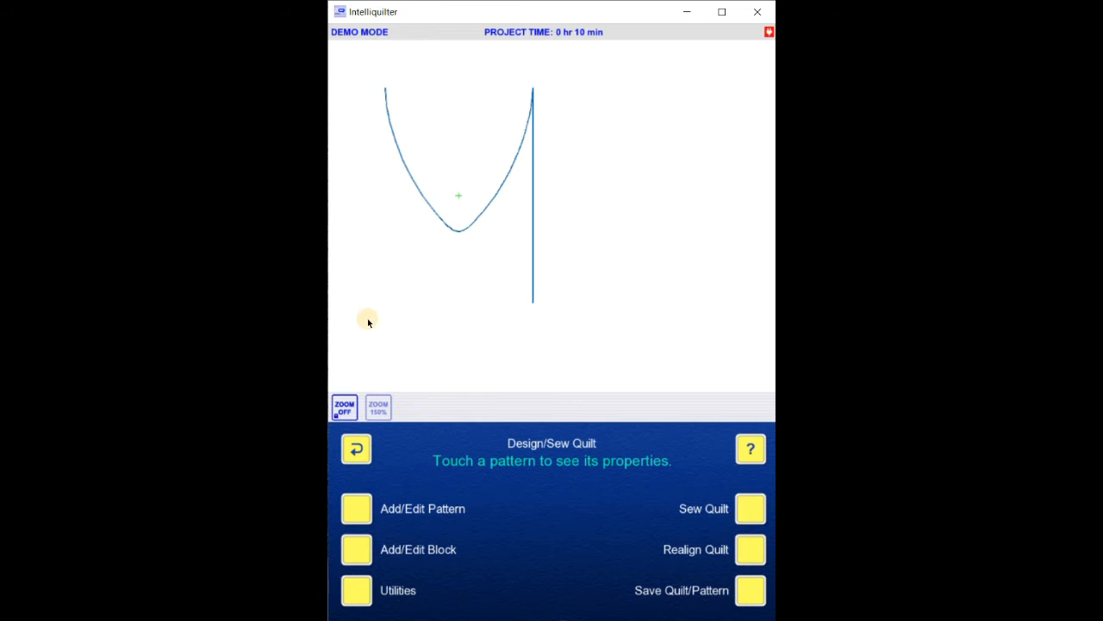
- Start adding a pantograph that uses the current empty block
{"action": "left_click", "coordinate": [337, 410]}
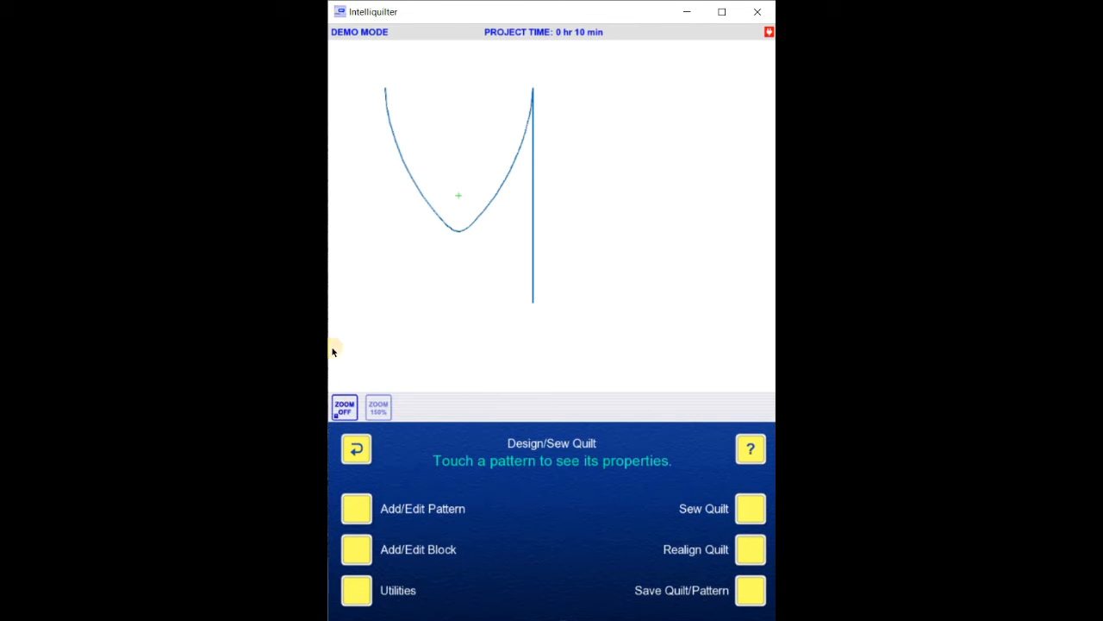
{"action": "left_click", "coordinate": [456, 176]}
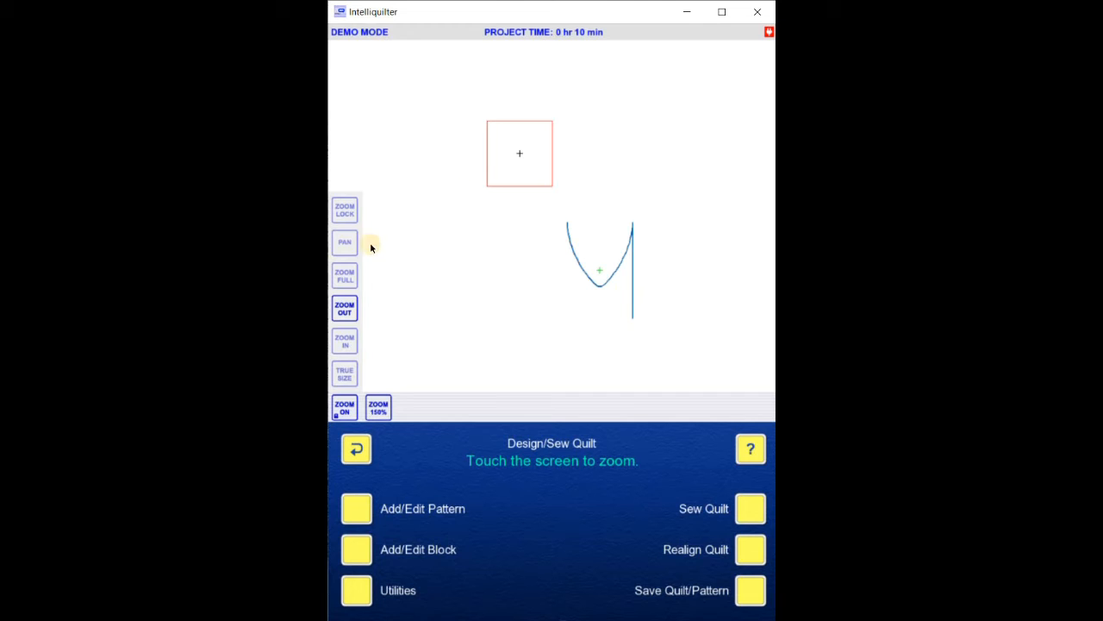
{"action": "left_click", "coordinate": [522, 144]}
{"action": "left_click", "coordinate": [562, 214]}
{"action": "left_click", "coordinate": [520, 270]}
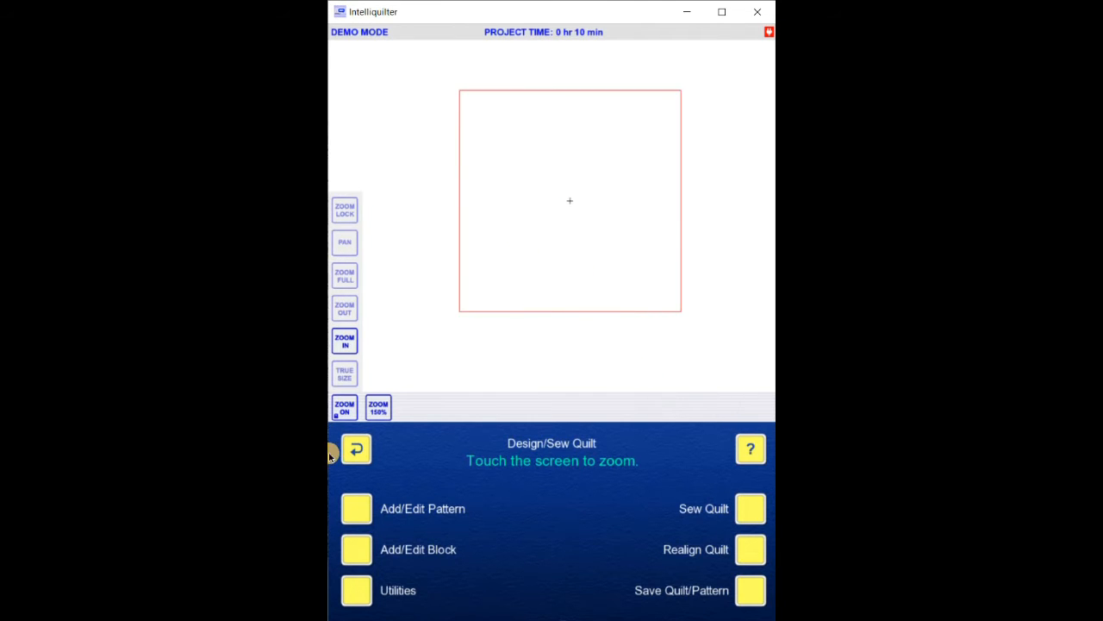
{"action": "left_click", "coordinate": [357, 508]}
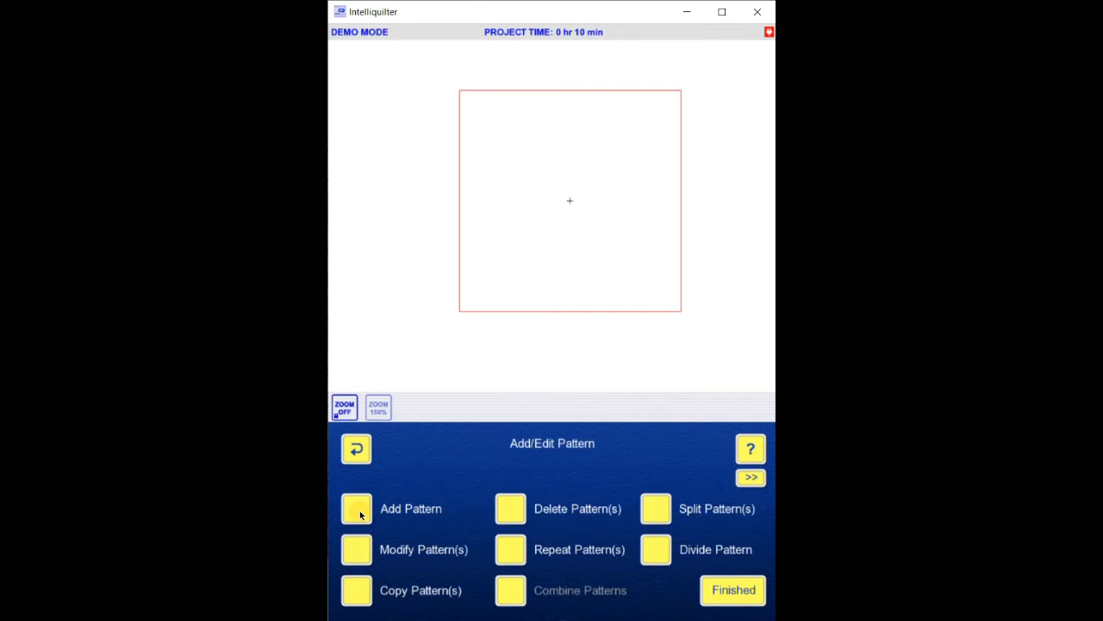
{"action": "left_click", "coordinate": [364, 509]}
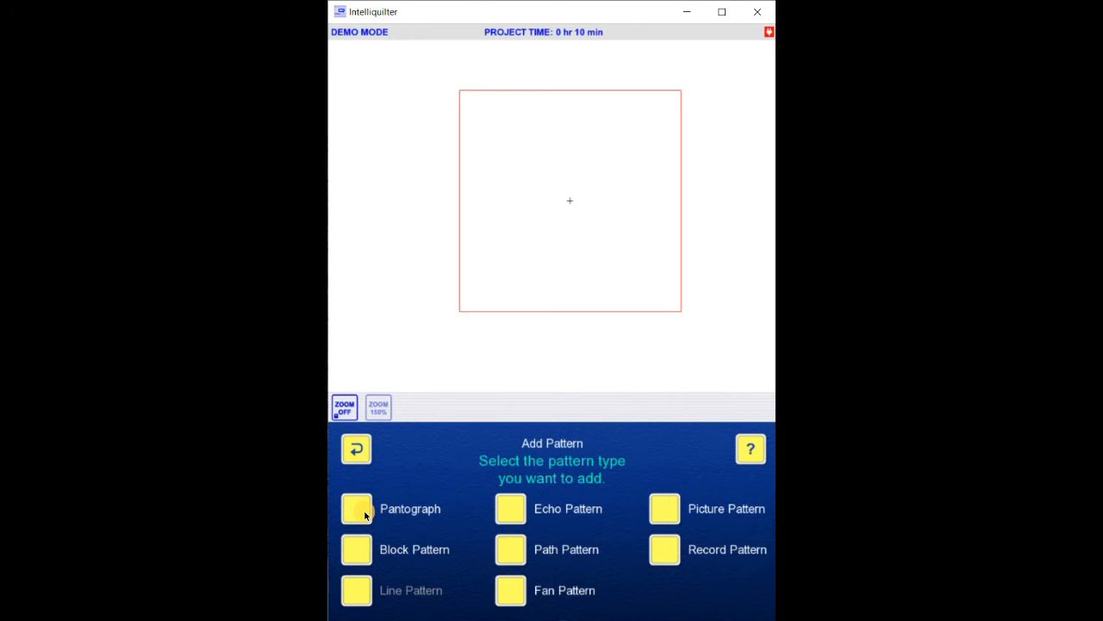
{"action": "left_click", "coordinate": [363, 509]}
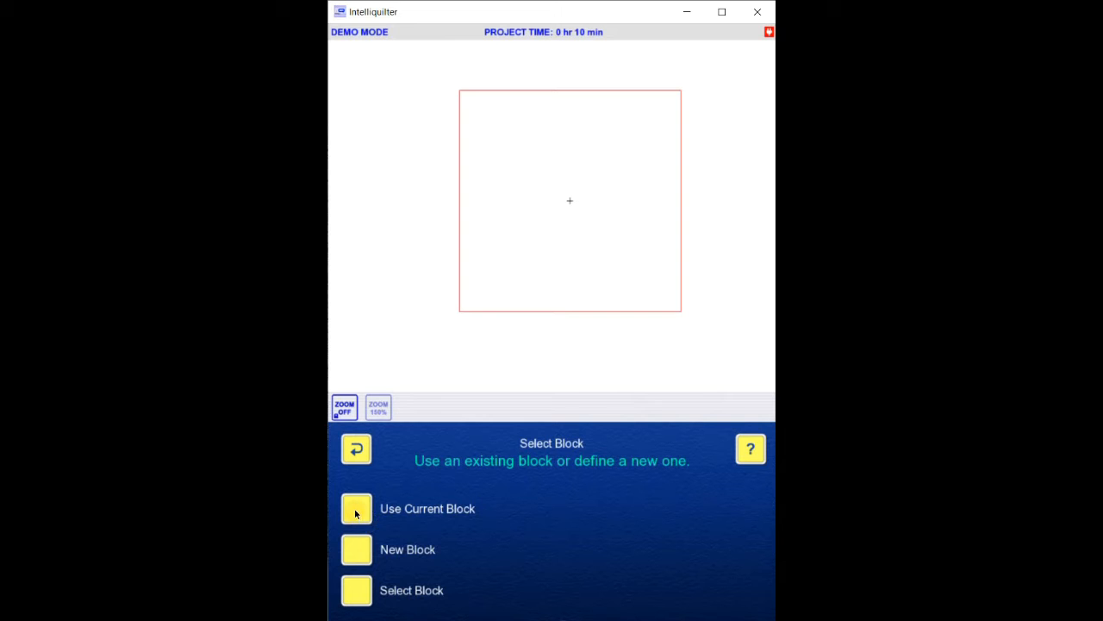
{"action": "left_click", "coordinate": [356, 511]}
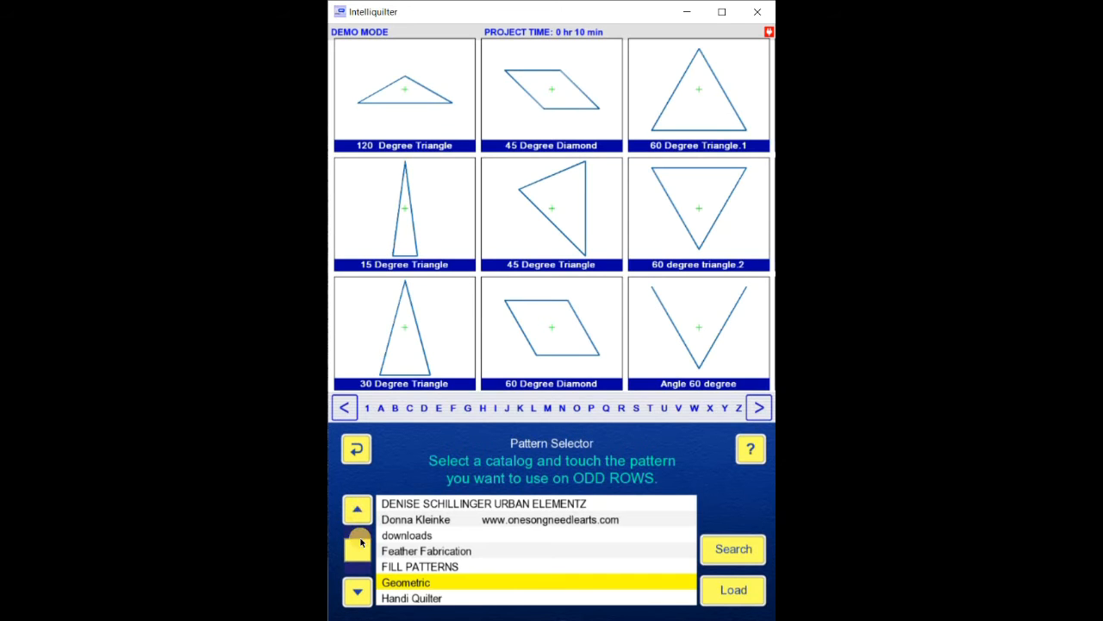
- Choose the "Bird Feather" pattern from the personal catalog for both the odd and even pantograph rows
{"action": "left_click", "coordinate": [353, 560]}
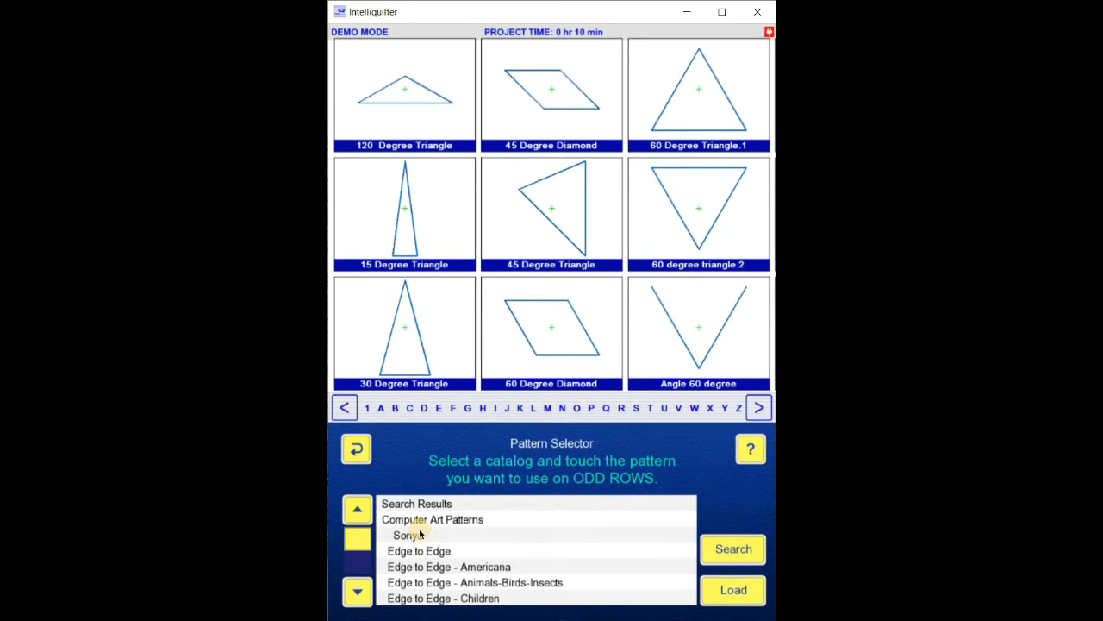
{"action": "left_click", "coordinate": [424, 526]}
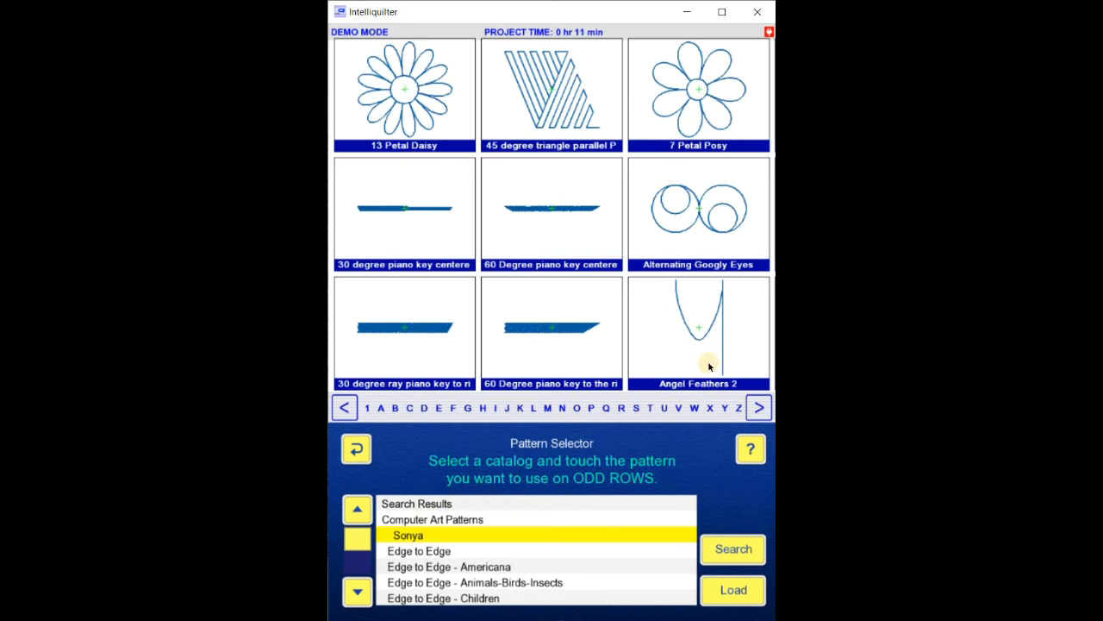
{"action": "left_click", "coordinate": [760, 412]}
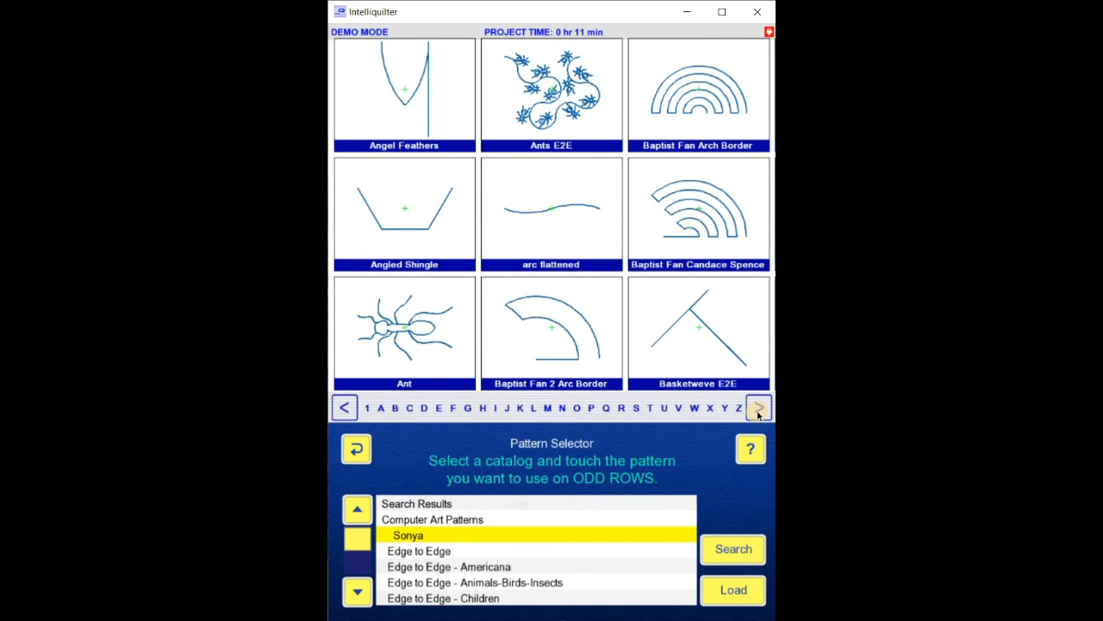
{"action": "left_click", "coordinate": [758, 410]}
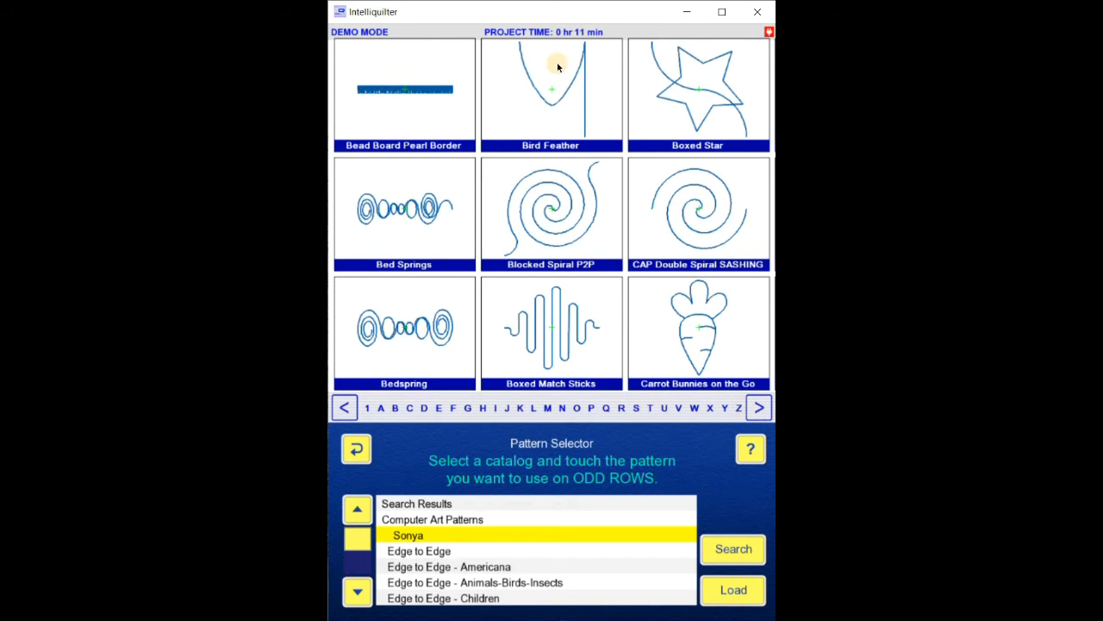
{"action": "left_click", "coordinate": [580, 78]}
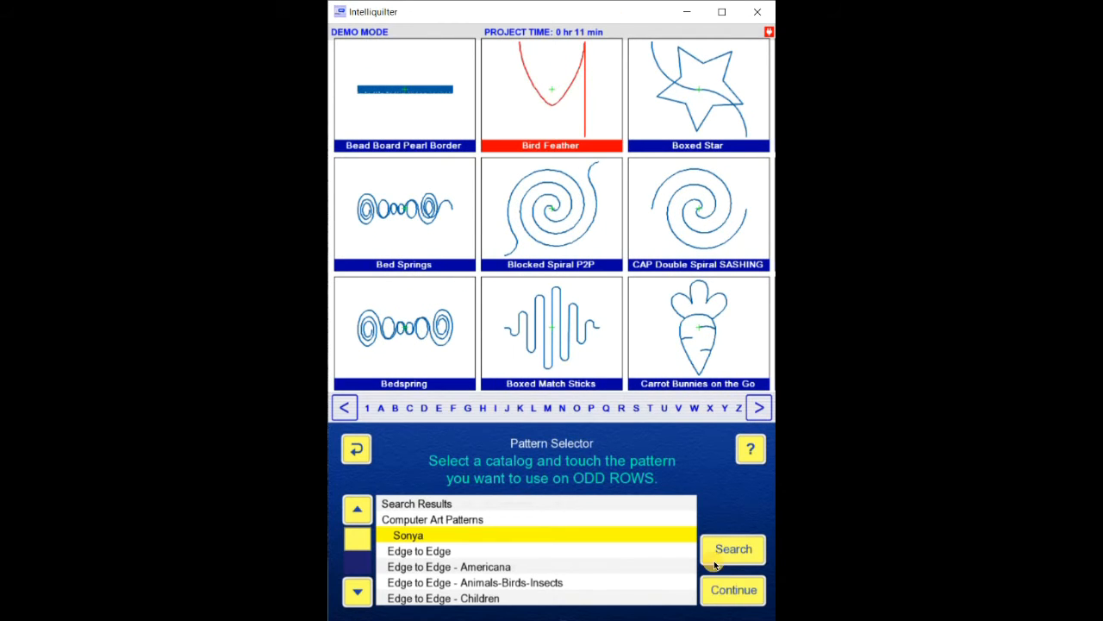
{"action": "left_click", "coordinate": [724, 591]}
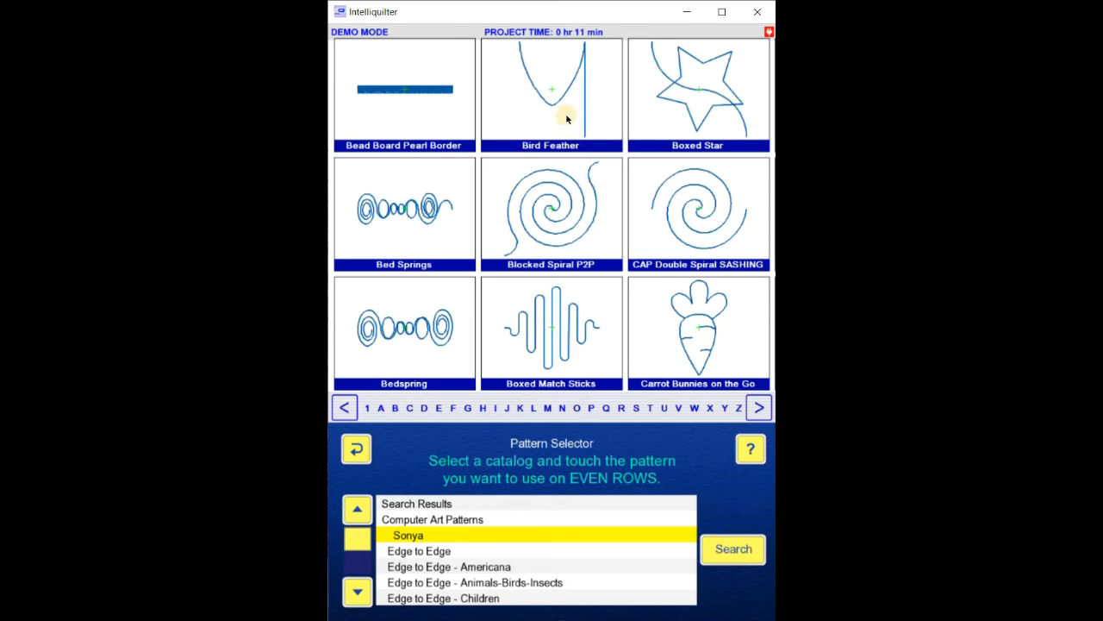
{"action": "left_click", "coordinate": [618, 160]}
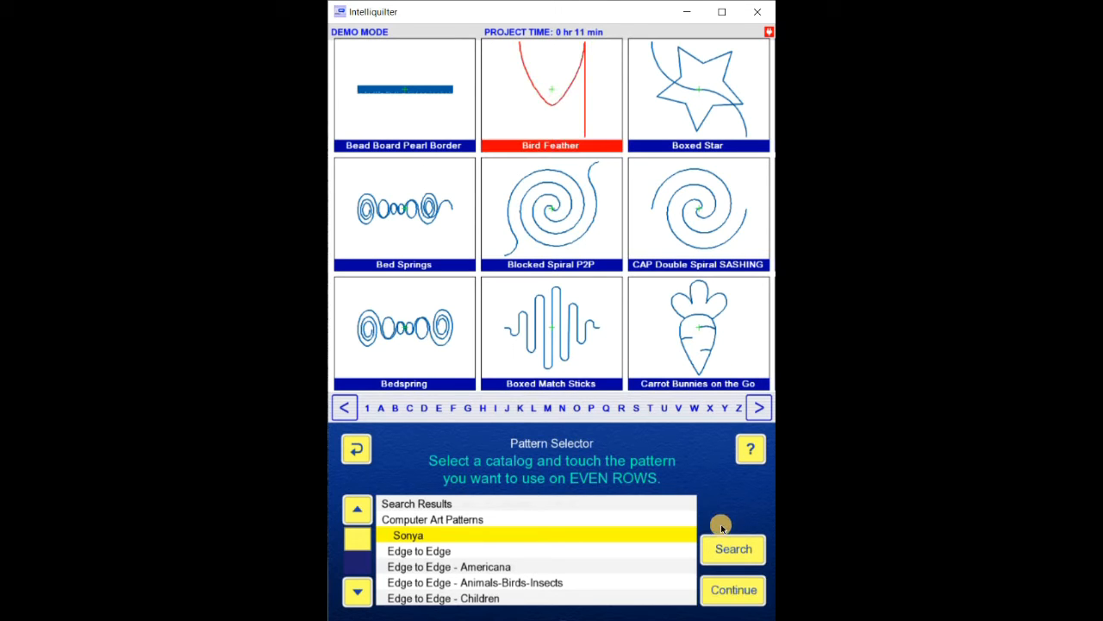
{"action": "left_click", "coordinate": [724, 590]}
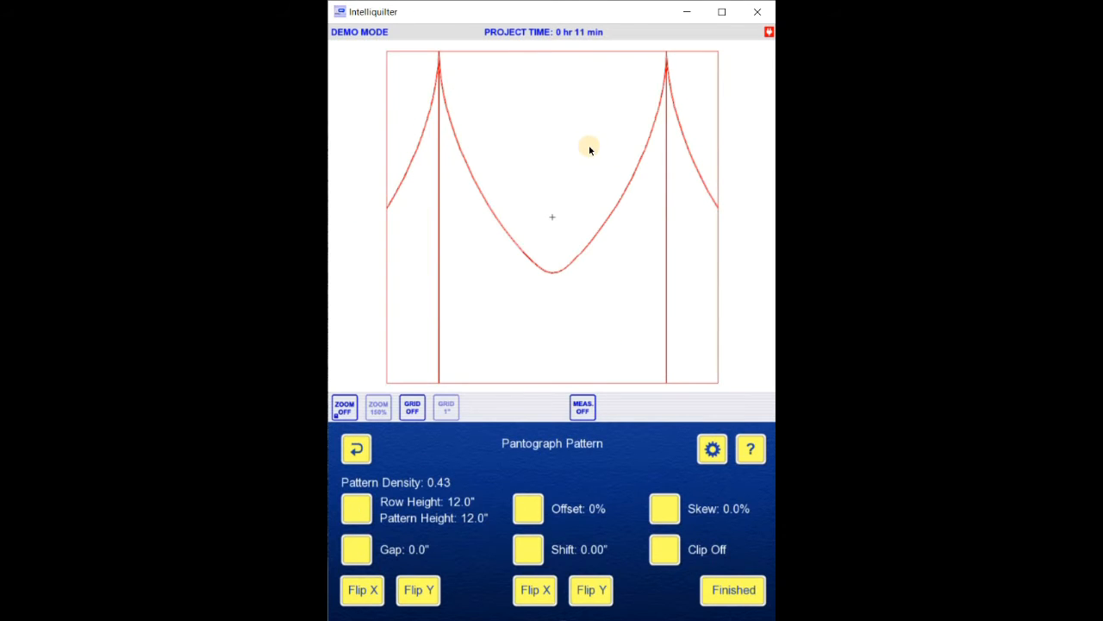
- Set the pantograph's row height to 1.0" and offset alternate rows by +50%
{"action": "left_click", "coordinate": [364, 512]}
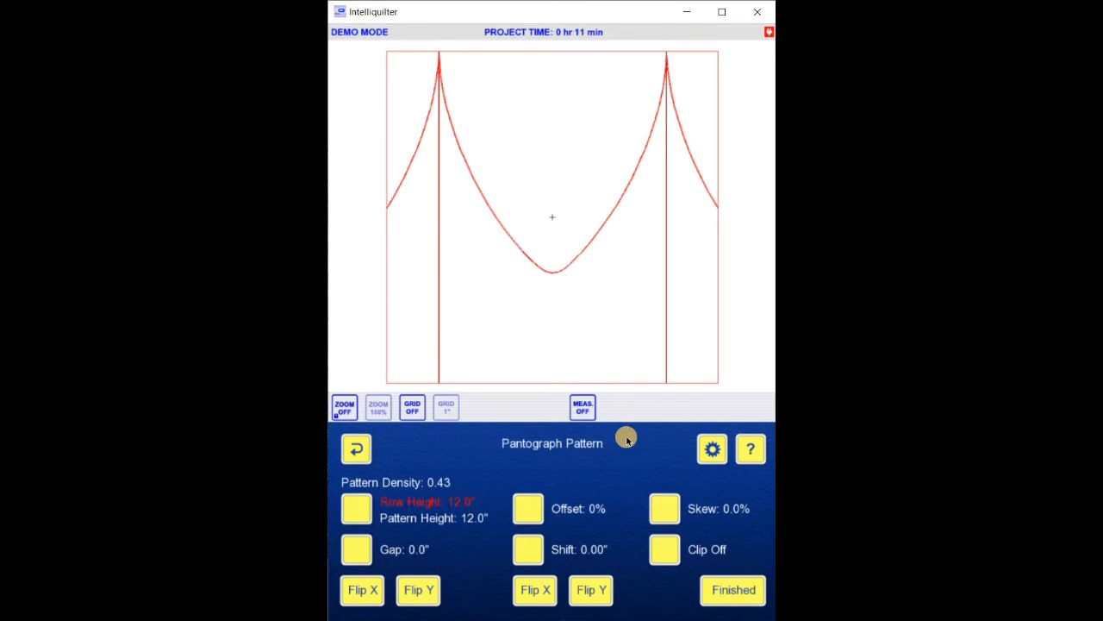
{"action": "left_click", "coordinate": [659, 417]}
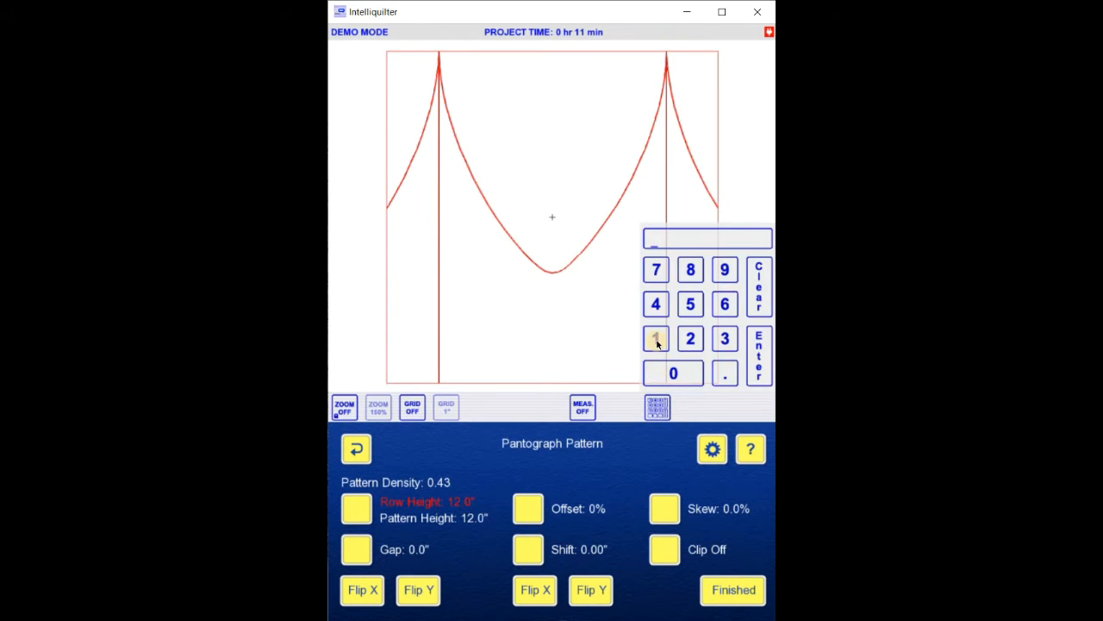
{"action": "left_click", "coordinate": [759, 367]}
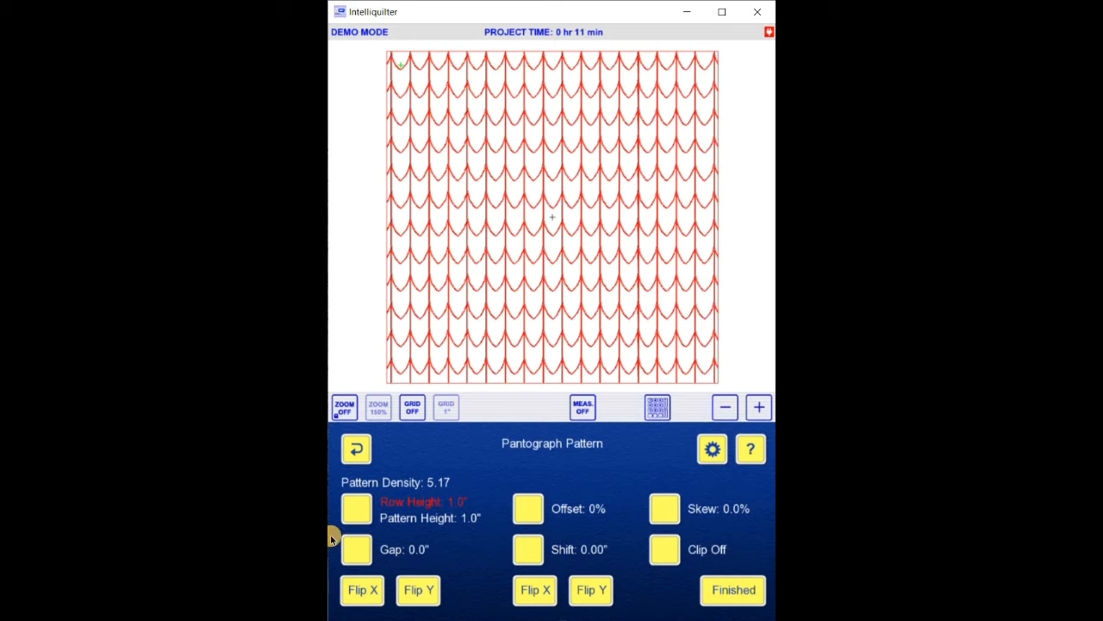
{"action": "left_click", "coordinate": [529, 508]}
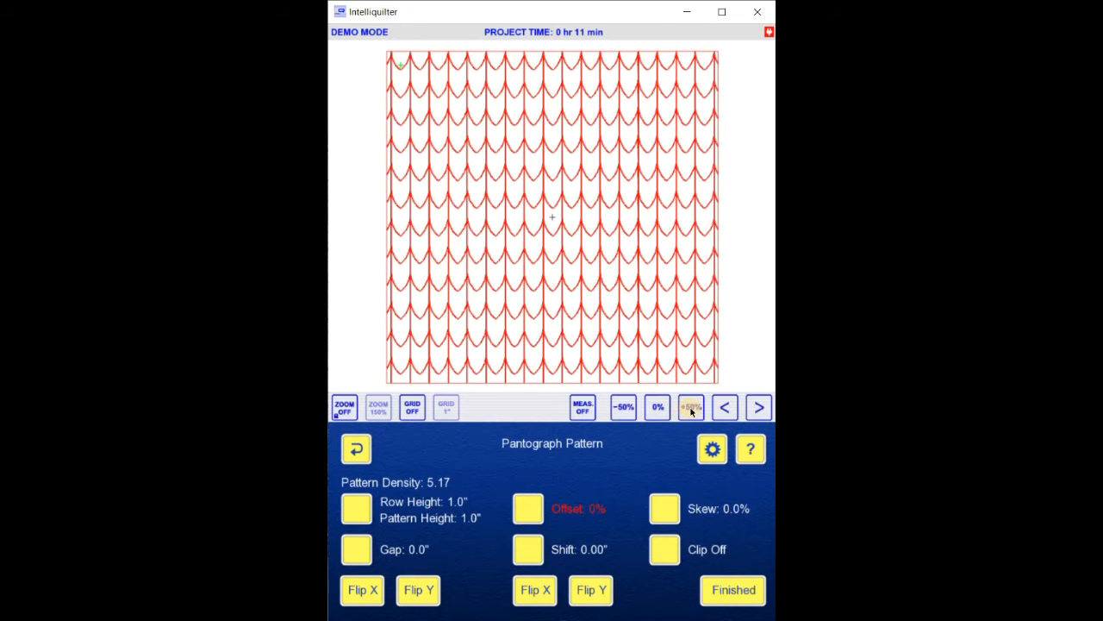
{"action": "left_click", "coordinate": [691, 408]}
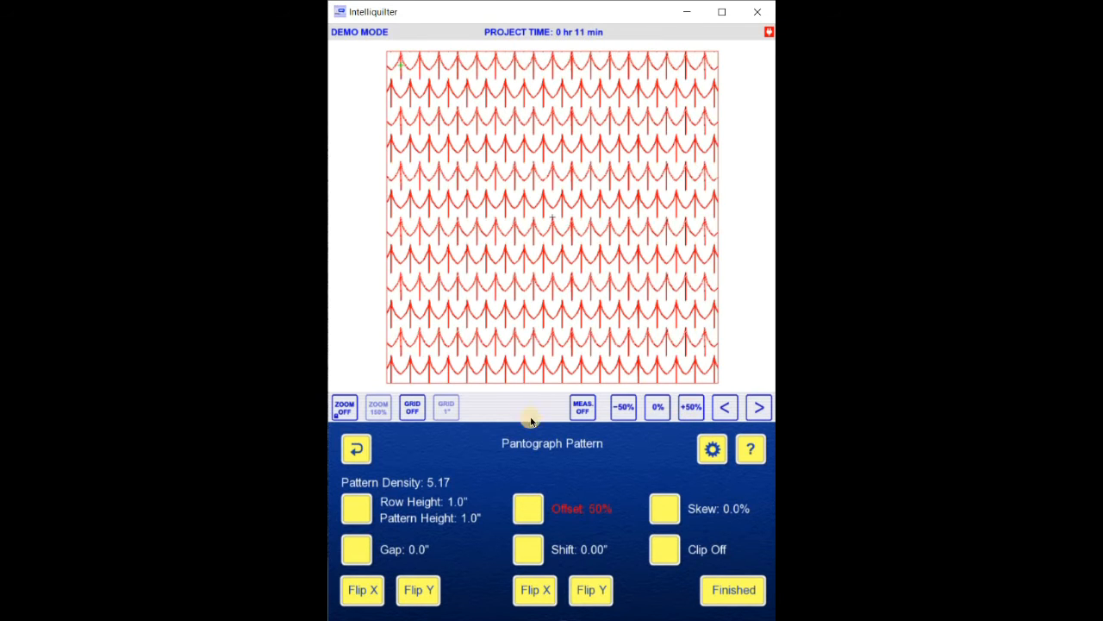
- Reduce the gap between pantograph rows to -0.471" to bring the feather tips close to the curves above
{"action": "left_click", "coordinate": [346, 407]}
{"action": "left_click", "coordinate": [524, 238]}
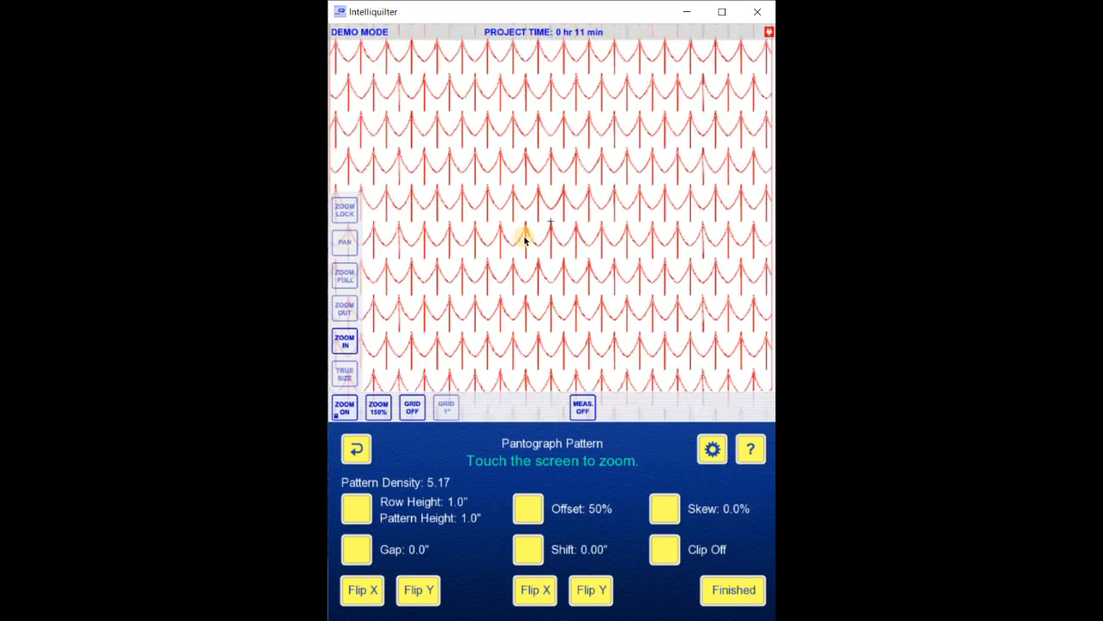
{"action": "left_click", "coordinate": [524, 238]}
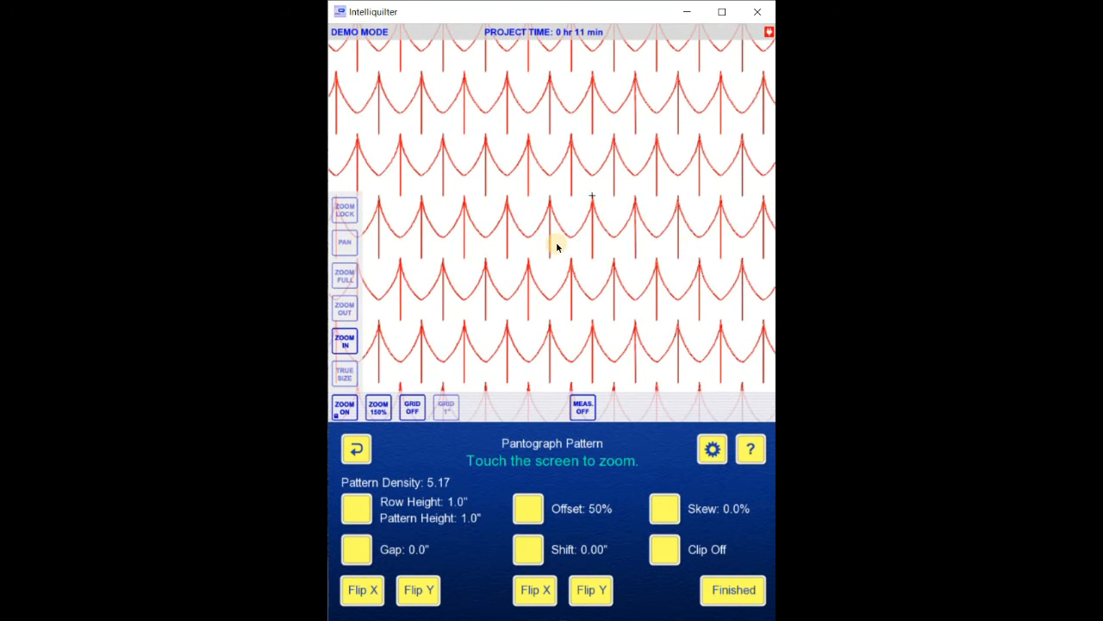
{"action": "left_click", "coordinate": [594, 268]}
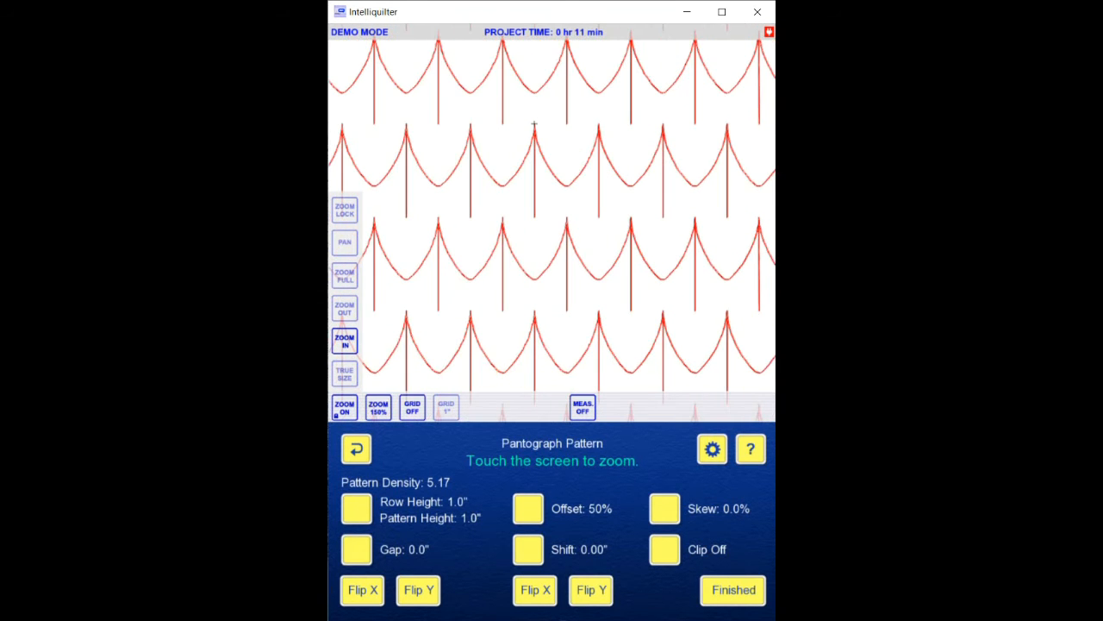
{"action": "left_click", "coordinate": [357, 549]}
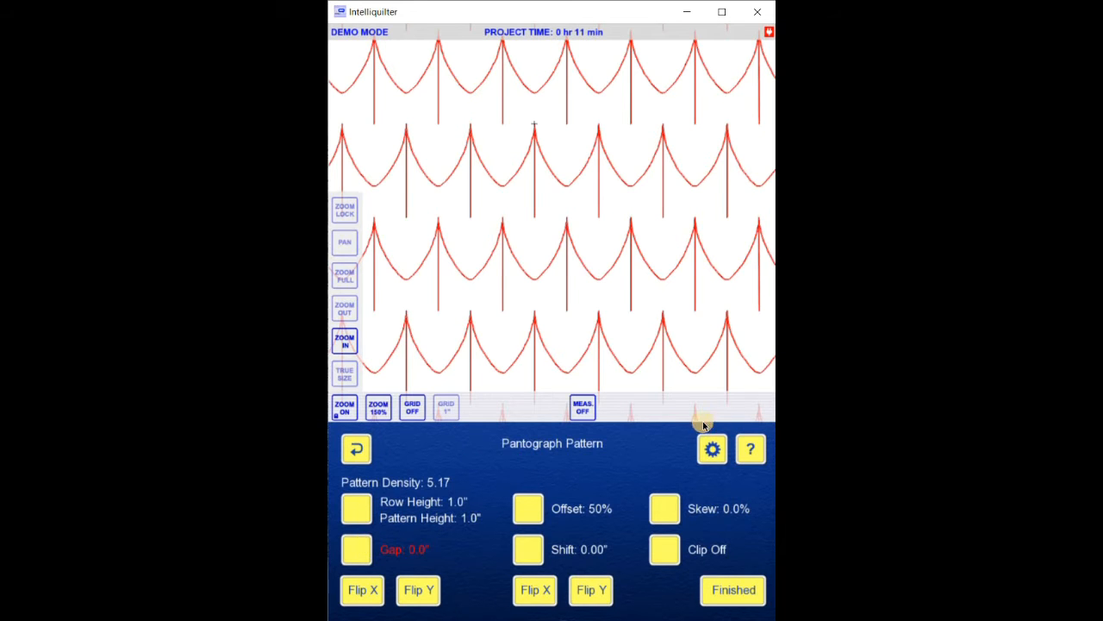
{"action": "left_click", "coordinate": [722, 409]}
{"action": "left_click", "coordinate": [722, 409]}
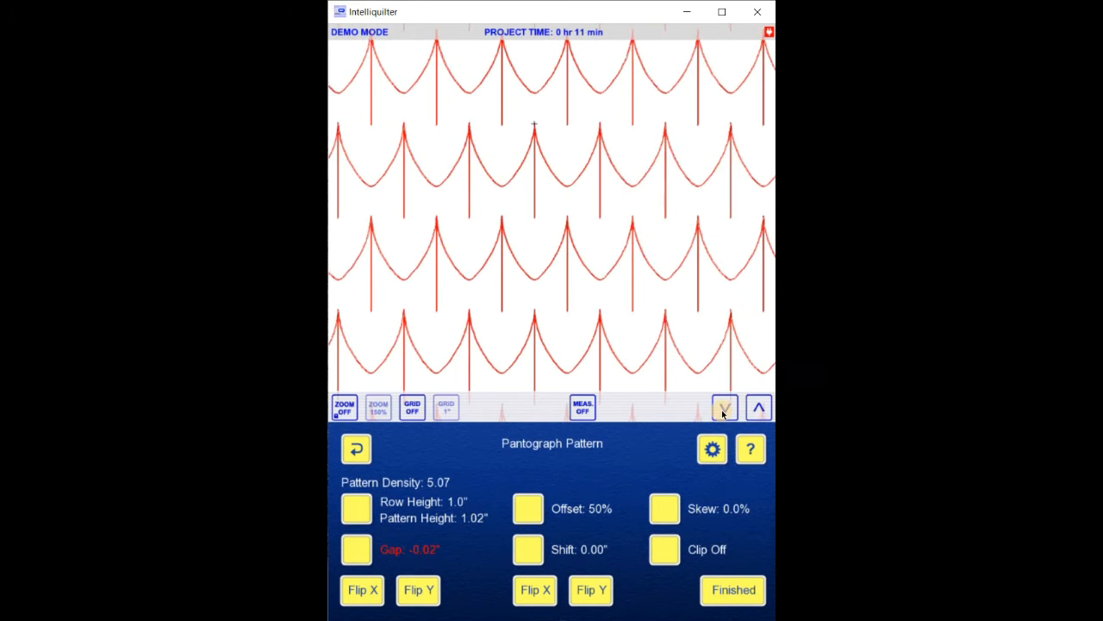
{"action": "left_click", "coordinate": [722, 409]}
{"action": "left_click", "coordinate": [722, 409]}
{"action": "left_click", "coordinate": [722, 410]}
{"action": "left_click", "coordinate": [722, 409]}
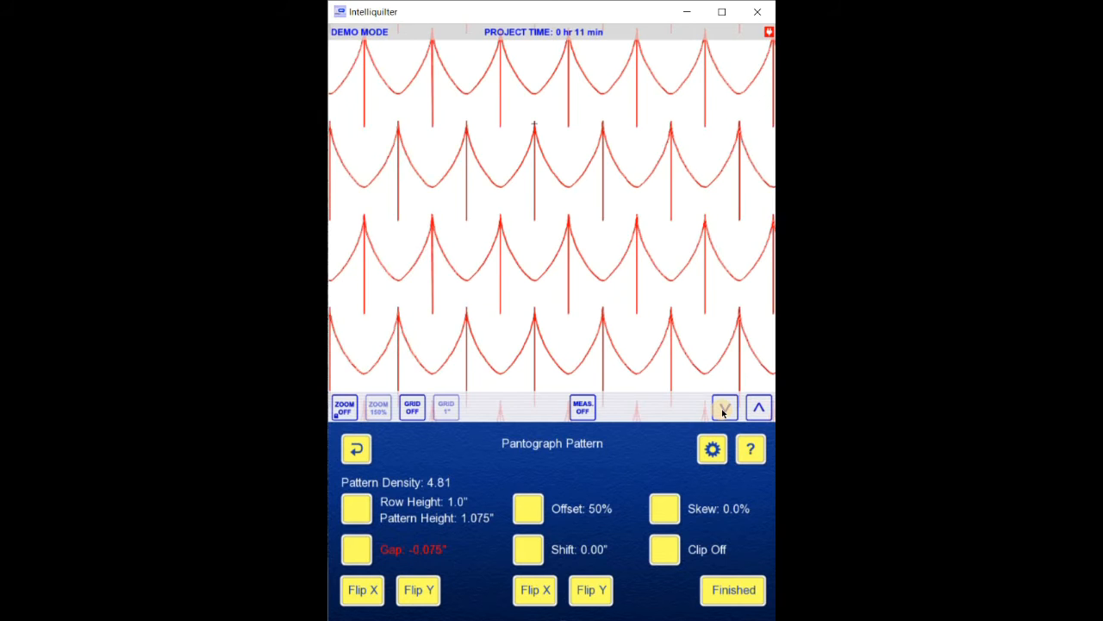
{"action": "left_click", "coordinate": [721, 410]}
{"action": "left_click", "coordinate": [721, 410]}
{"action": "left_click", "coordinate": [721, 409]}
{"action": "left_click", "coordinate": [722, 410]}
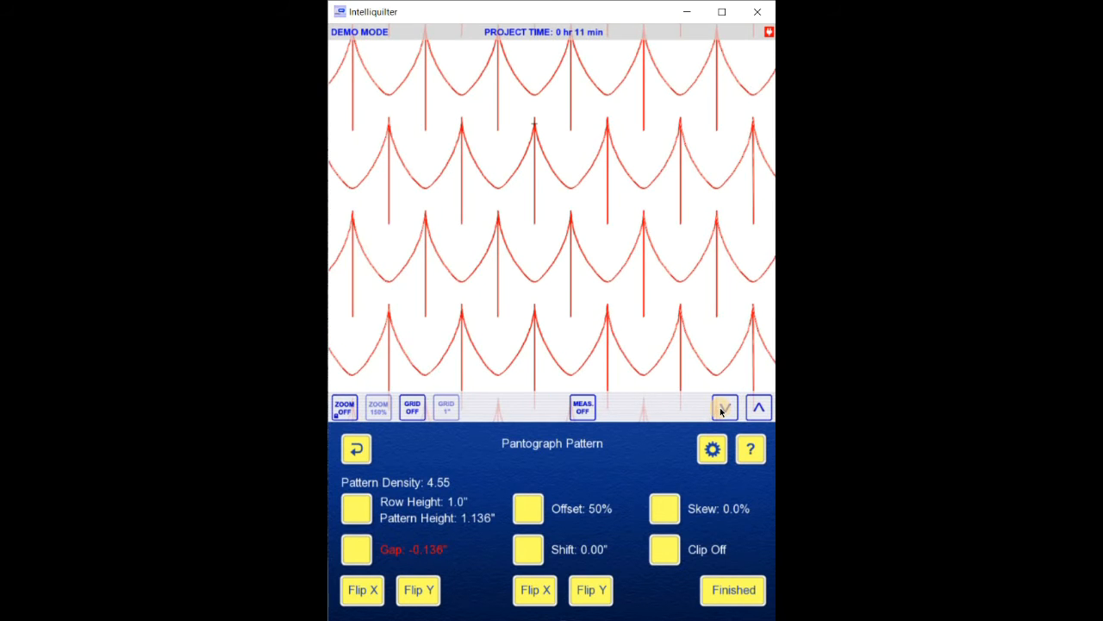
{"action": "left_click", "coordinate": [721, 410]}
{"action": "left_click", "coordinate": [722, 409]}
{"action": "left_click", "coordinate": [722, 410]}
{"action": "left_click", "coordinate": [721, 410]}
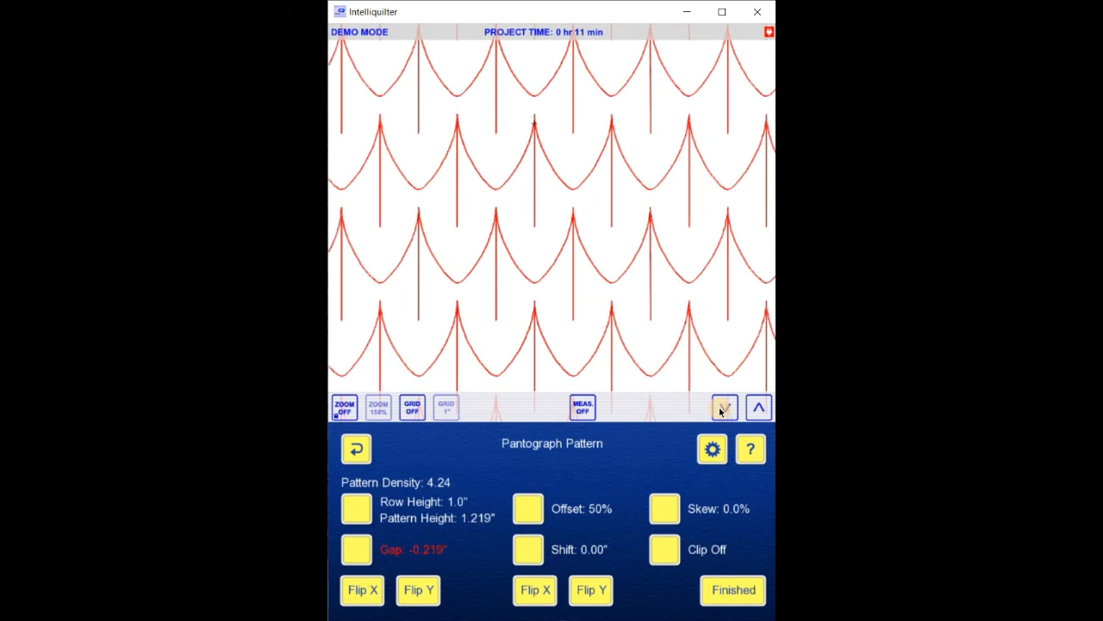
{"action": "left_click", "coordinate": [722, 410]}
{"action": "left_click", "coordinate": [721, 410]}
{"action": "left_click", "coordinate": [721, 410]}
{"action": "left_click", "coordinate": [721, 410]}
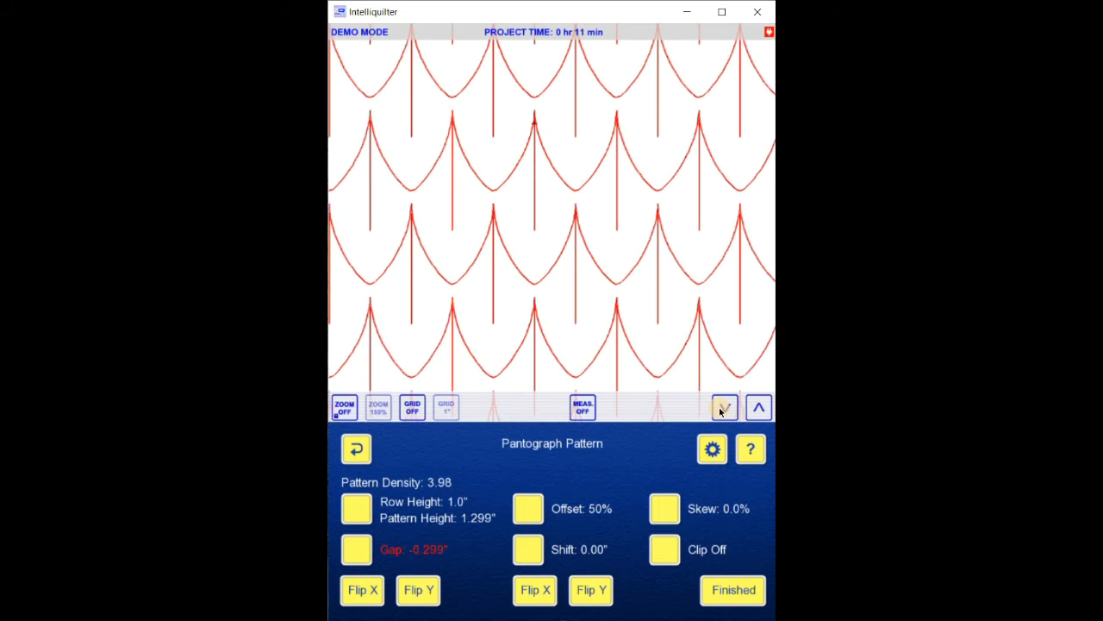
{"action": "left_click", "coordinate": [722, 410]}
{"action": "left_click", "coordinate": [721, 410]}
{"action": "left_click", "coordinate": [721, 410]}
{"action": "left_click", "coordinate": [721, 410]}
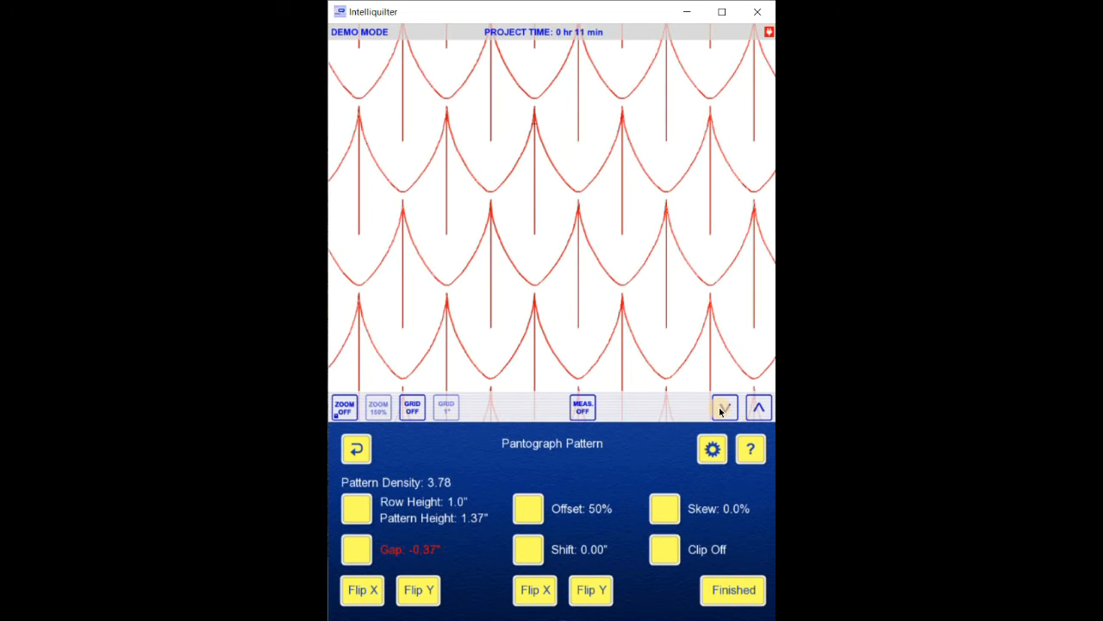
{"action": "left_click", "coordinate": [721, 409]}
{"action": "left_click", "coordinate": [722, 409]}
{"action": "left_click", "coordinate": [721, 410]}
{"action": "left_click", "coordinate": [722, 409]}
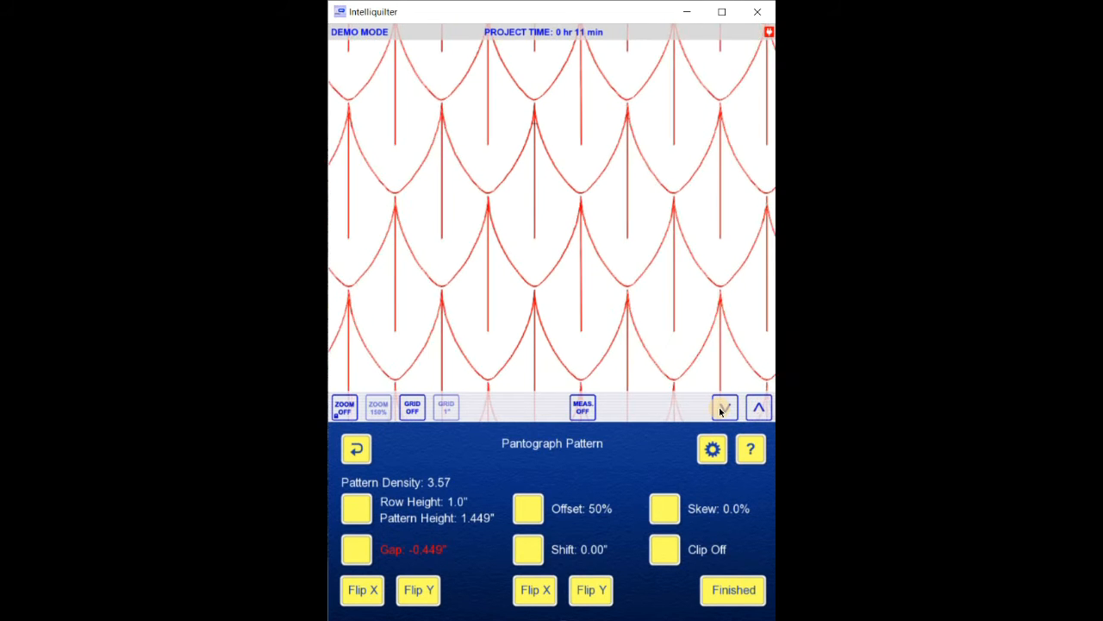
{"action": "left_click", "coordinate": [721, 409]}
- Fine-tune the row gap to -0.493" so the feather tips meet the curves above, and finish the pantograph settings
{"action": "left_click", "coordinate": [337, 413]}
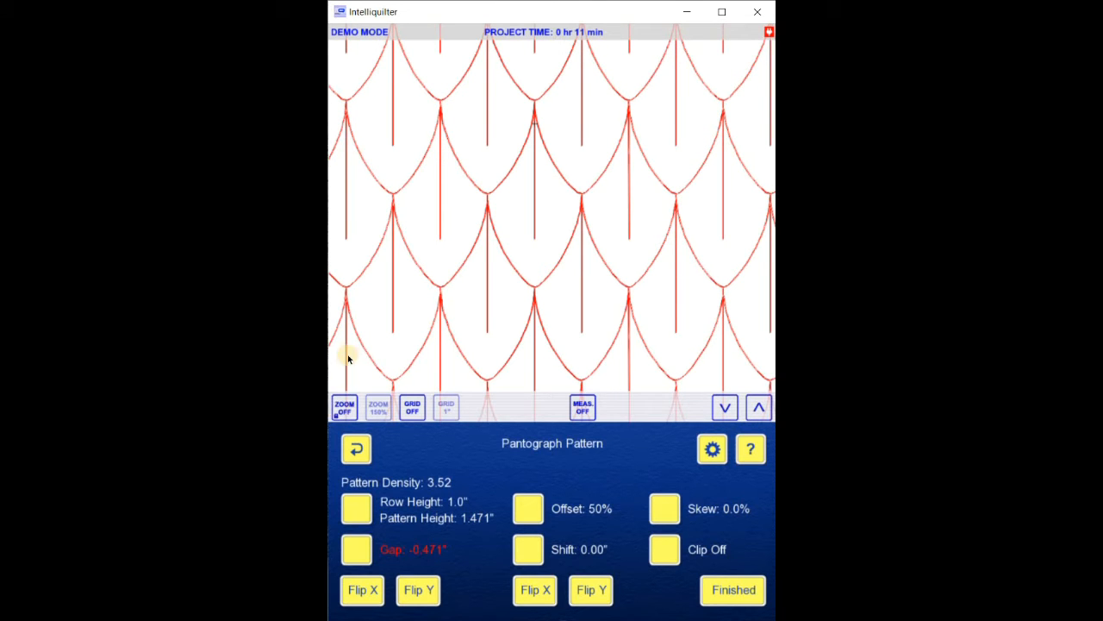
{"action": "left_click", "coordinate": [533, 296]}
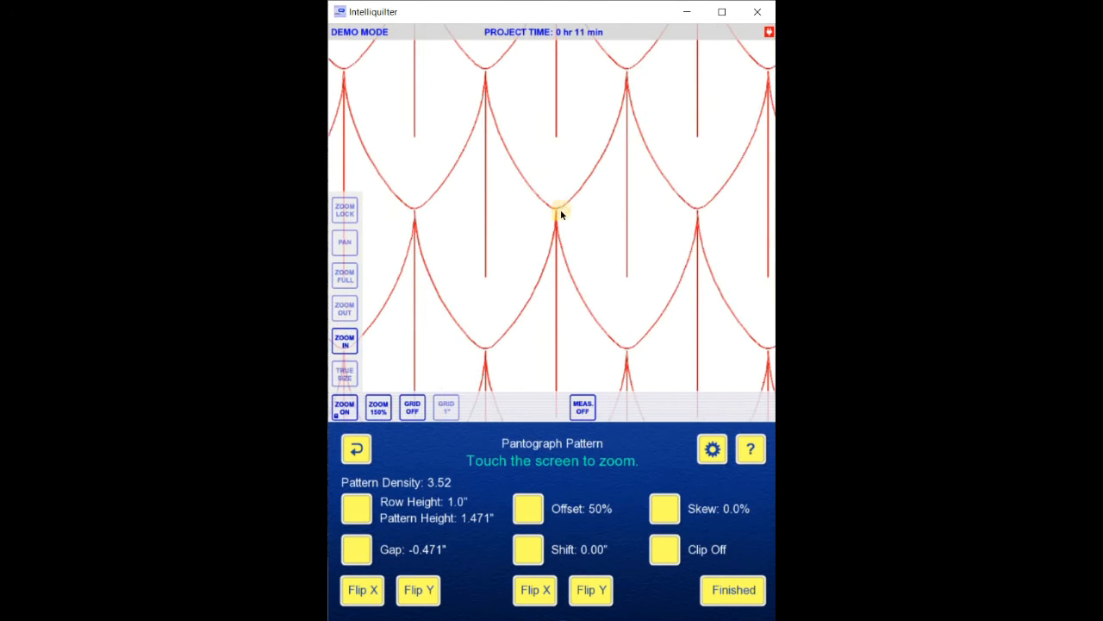
{"action": "left_click", "coordinate": [544, 234]}
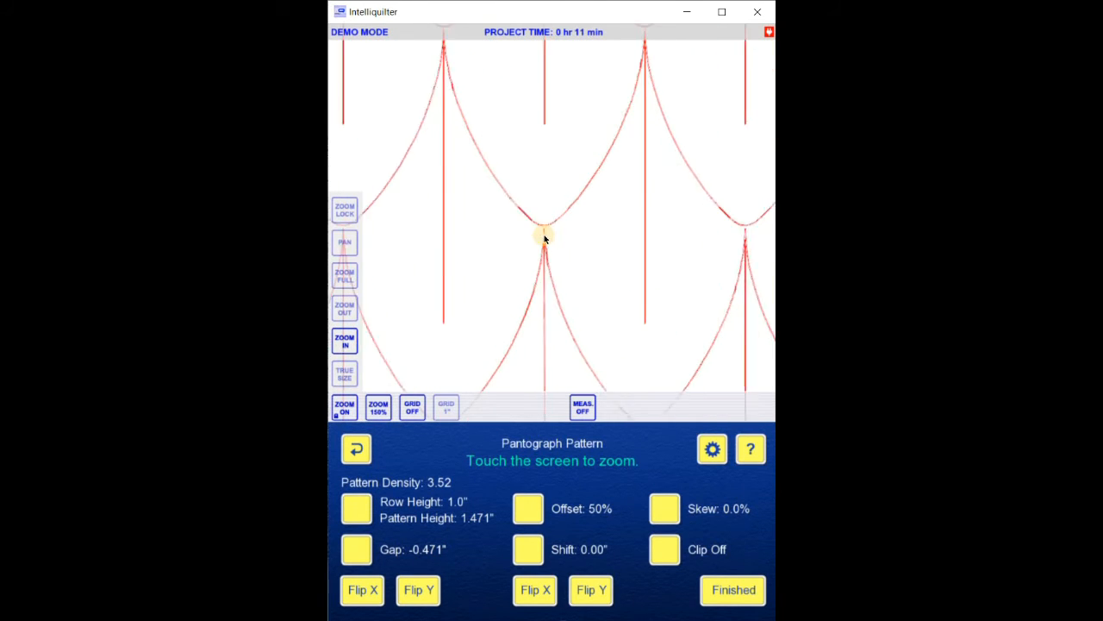
{"action": "left_click", "coordinate": [344, 407]}
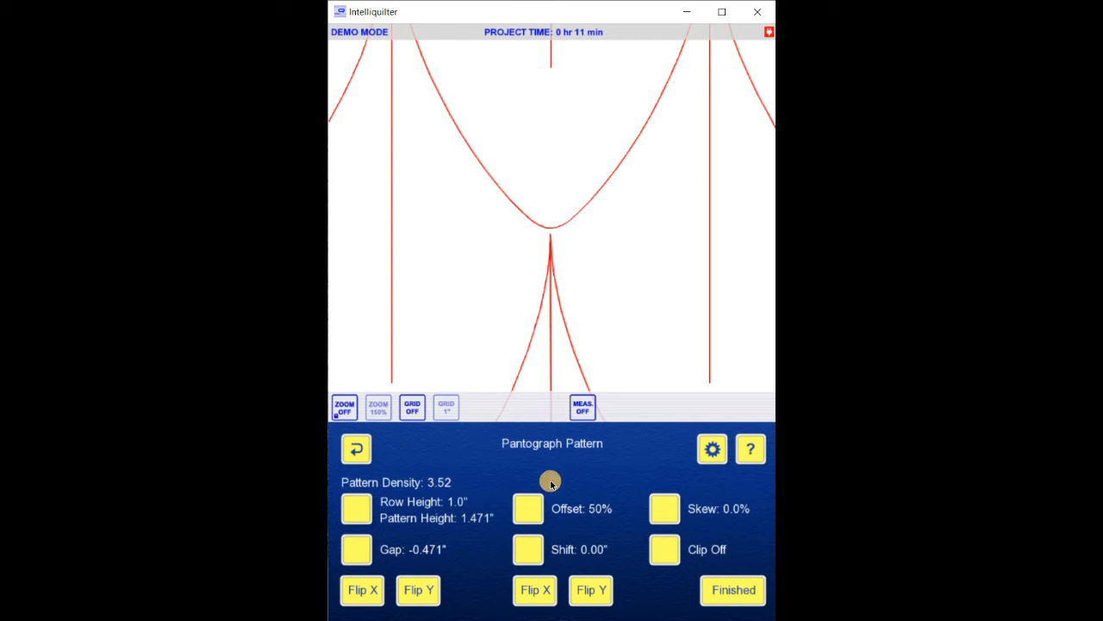
{"action": "left_click", "coordinate": [359, 551]}
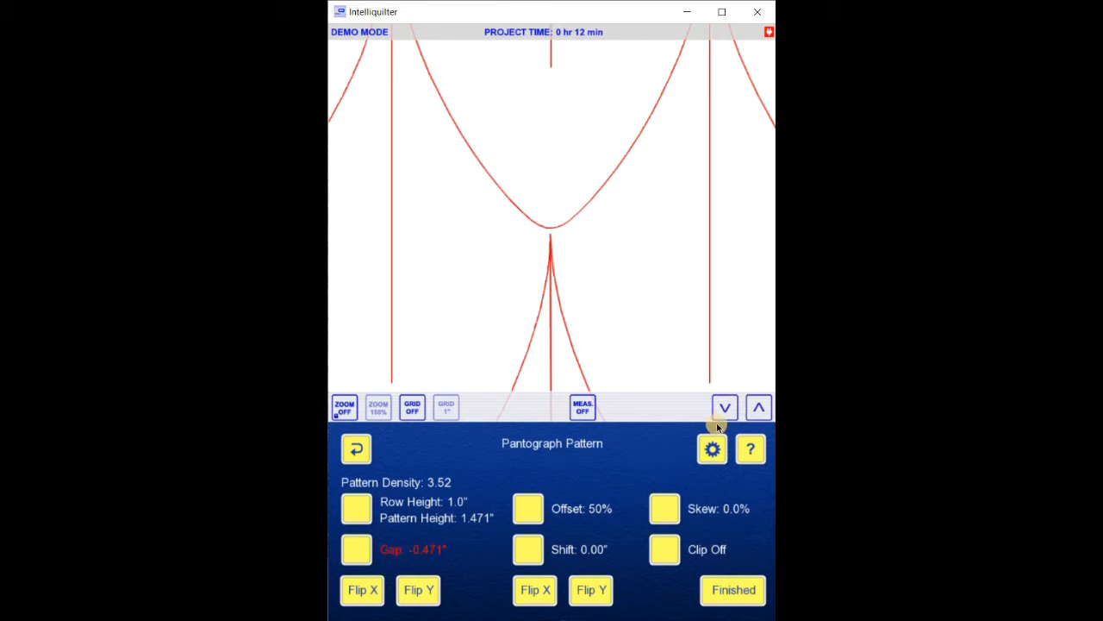
{"action": "left_click", "coordinate": [726, 412]}
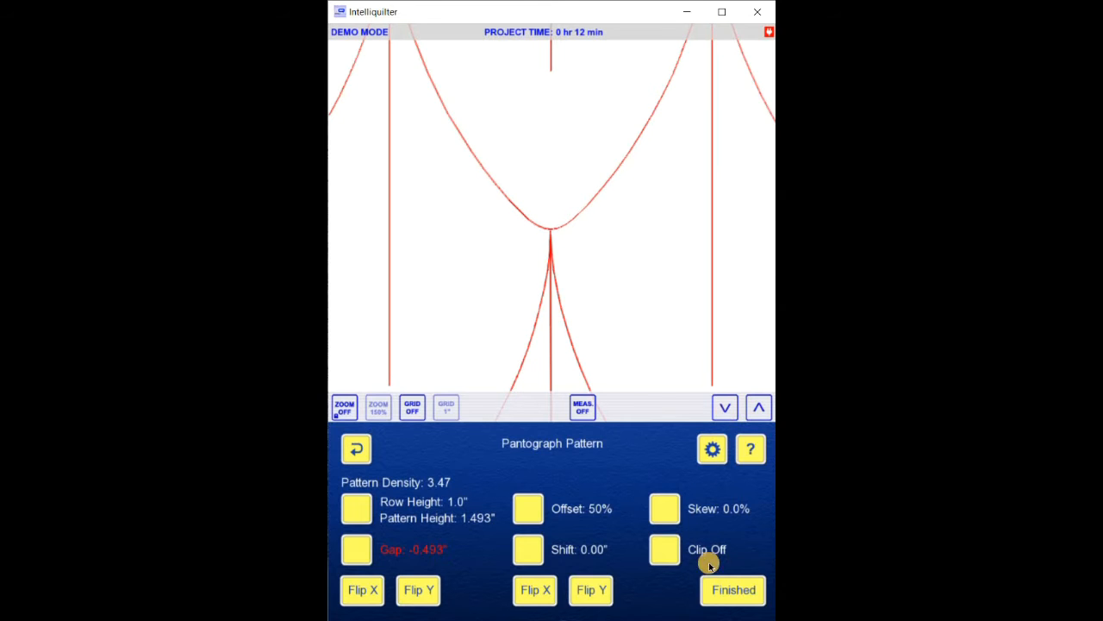
{"action": "left_click", "coordinate": [729, 590]}
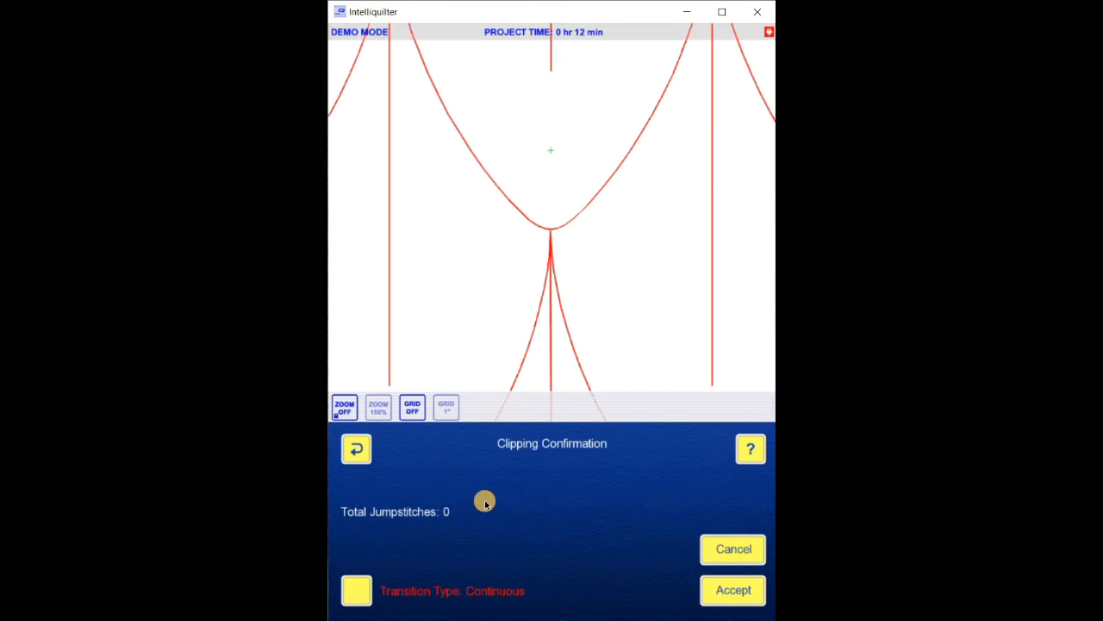
- Examine the feather pantograph across the whole block before accepting the clipping
{"action": "left_click", "coordinate": [345, 407]}
{"action": "left_click", "coordinate": [346, 315]}
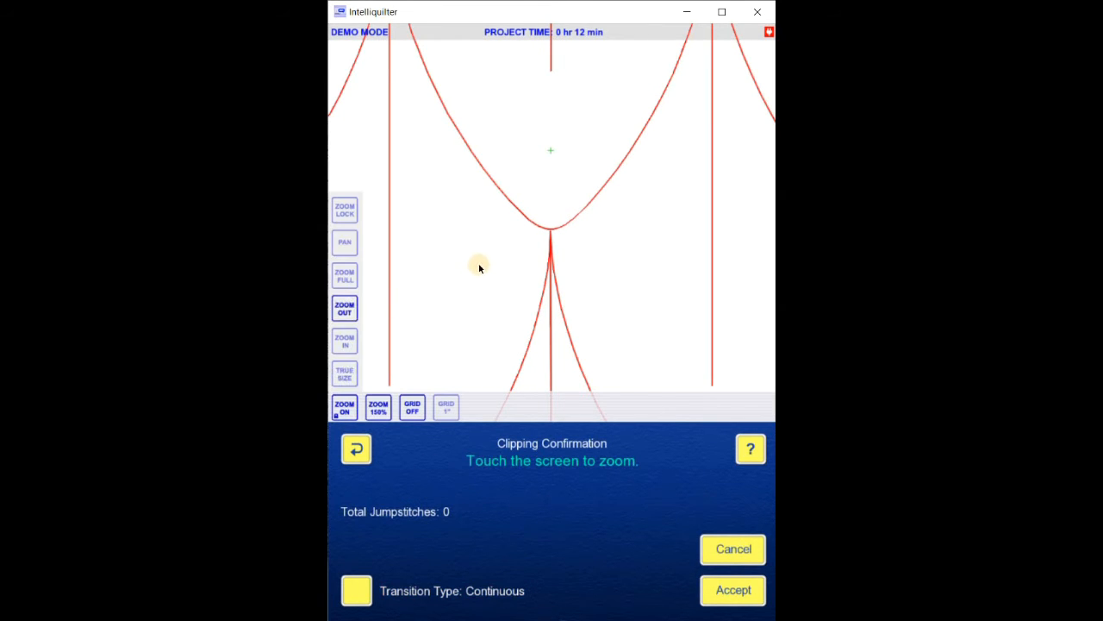
{"action": "left_click", "coordinate": [481, 262]}
{"action": "left_click", "coordinate": [514, 229]}
{"action": "left_click", "coordinate": [515, 230]}
{"action": "left_click", "coordinate": [525, 202]}
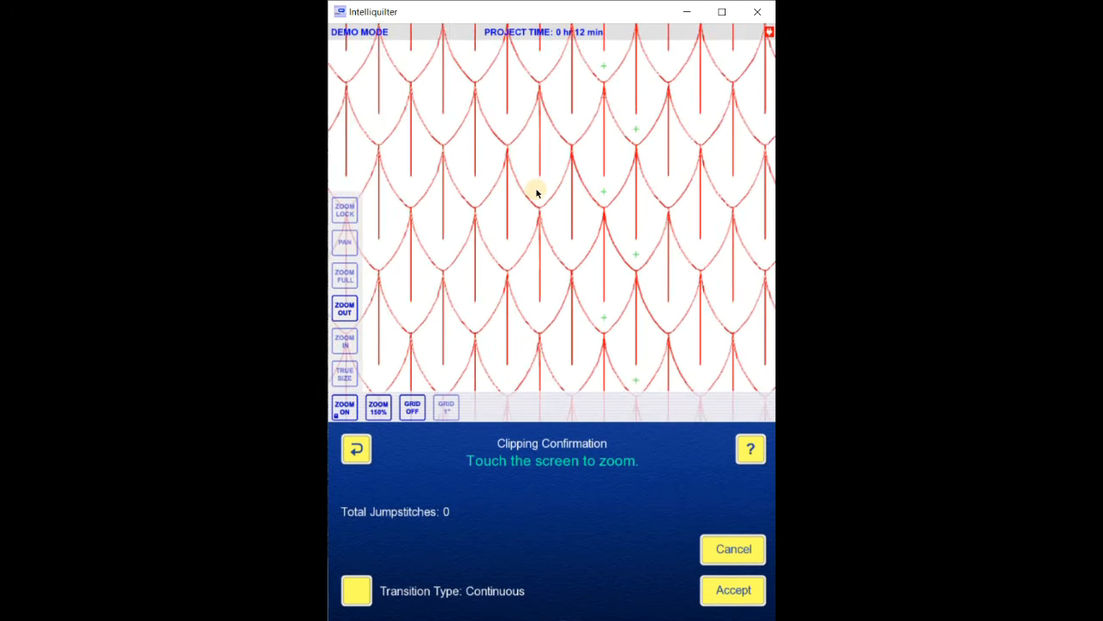
{"action": "left_click", "coordinate": [537, 193]}
{"action": "left_click", "coordinate": [537, 192]}
{"action": "left_click", "coordinate": [567, 248]}
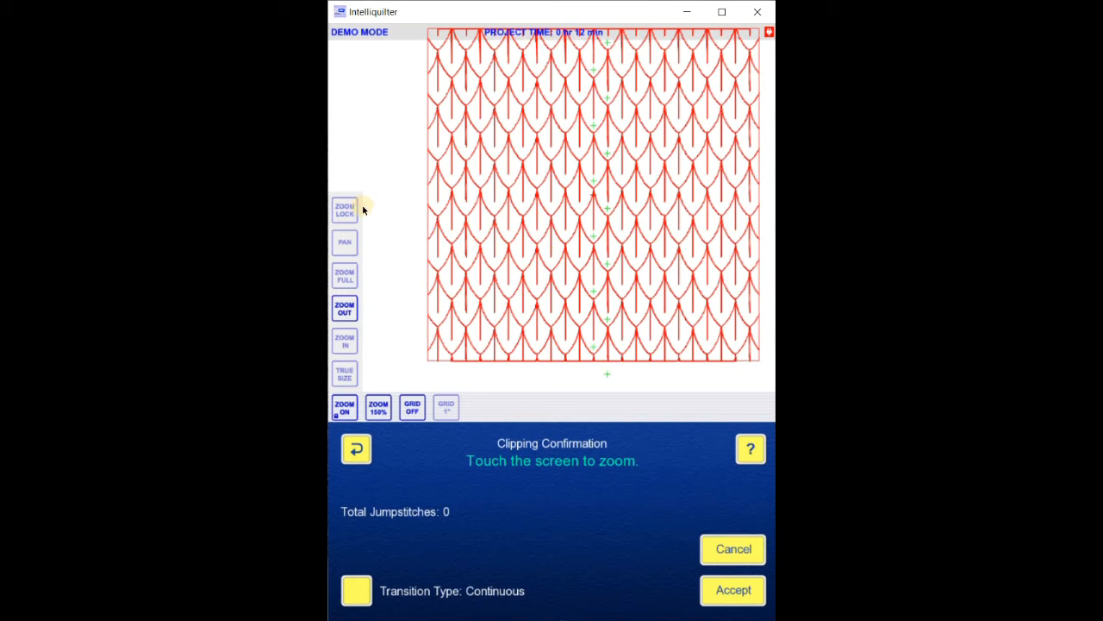
{"action": "left_click", "coordinate": [336, 239]}
{"action": "left_click_drag", "start_coordinate": [599, 219], "coordinate": [571, 241]}
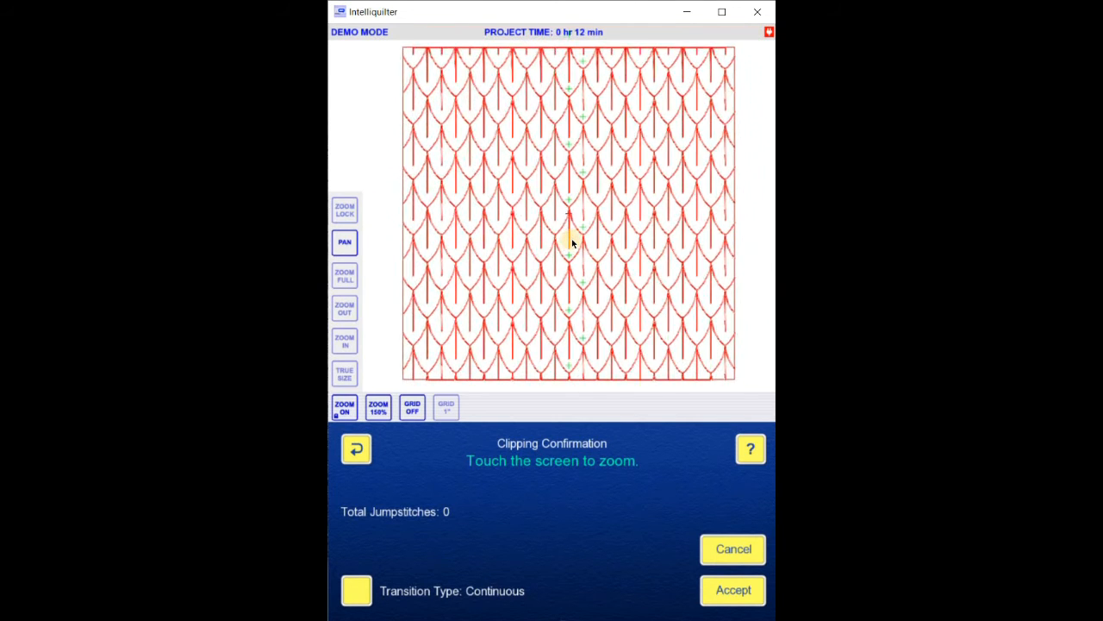
- Accept the clipping of the feather pantograph with the Continuous transition type and finish adding the pattern
{"action": "left_click", "coordinate": [343, 407]}
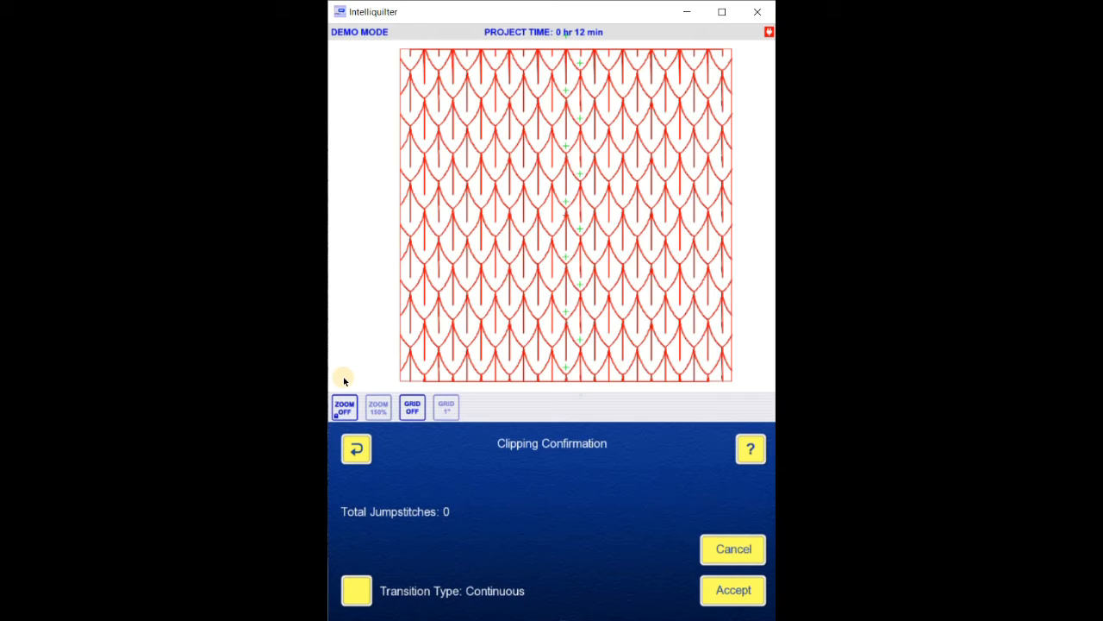
{"action": "left_click", "coordinate": [721, 592]}
{"action": "left_click", "coordinate": [490, 546]}
{"action": "left_click", "coordinate": [710, 600]}
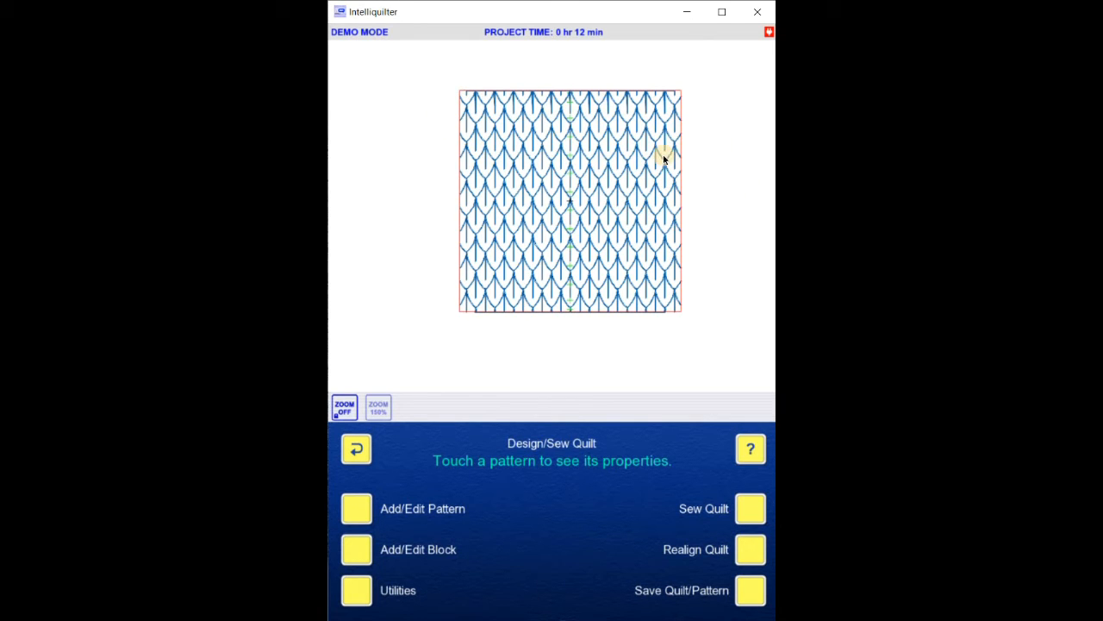
- Start the quilt's stitching sequence with the topmost full row of feathers, beginning at its left end
{"action": "left_click", "coordinate": [751, 509]}
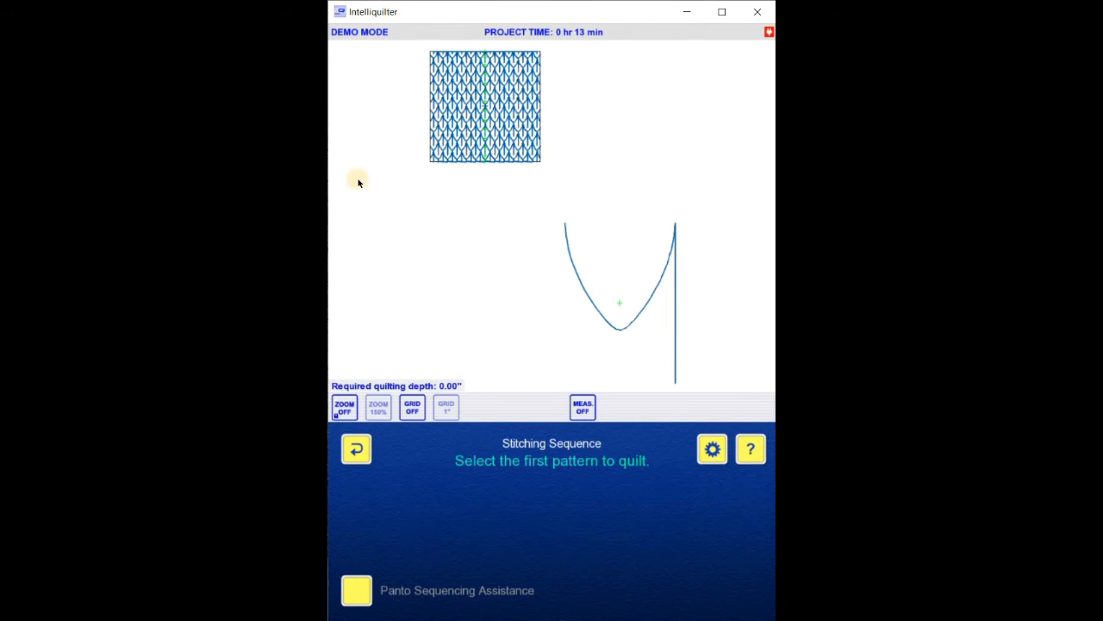
{"action": "left_click", "coordinate": [344, 406]}
{"action": "left_click", "coordinate": [348, 340]}
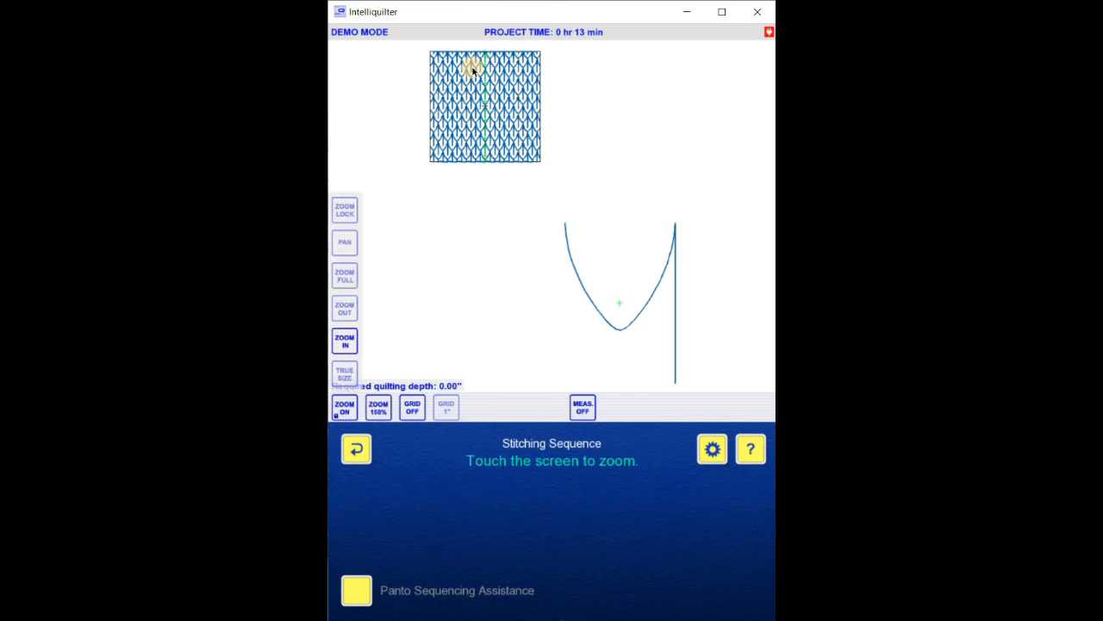
{"action": "left_click", "coordinate": [346, 407]}
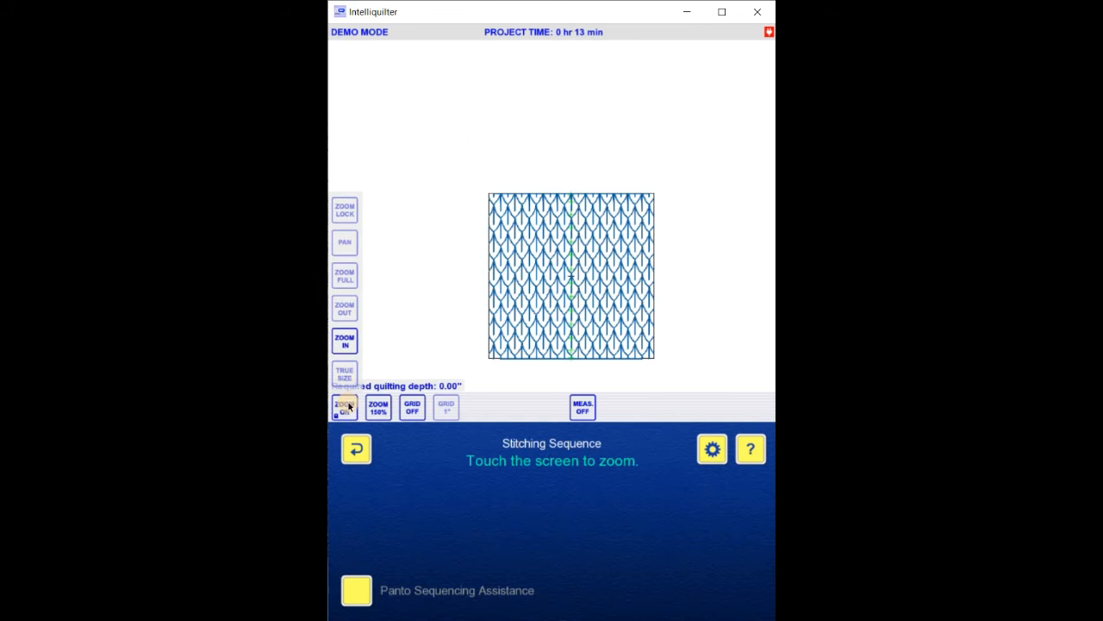
{"action": "left_click", "coordinate": [494, 199]}
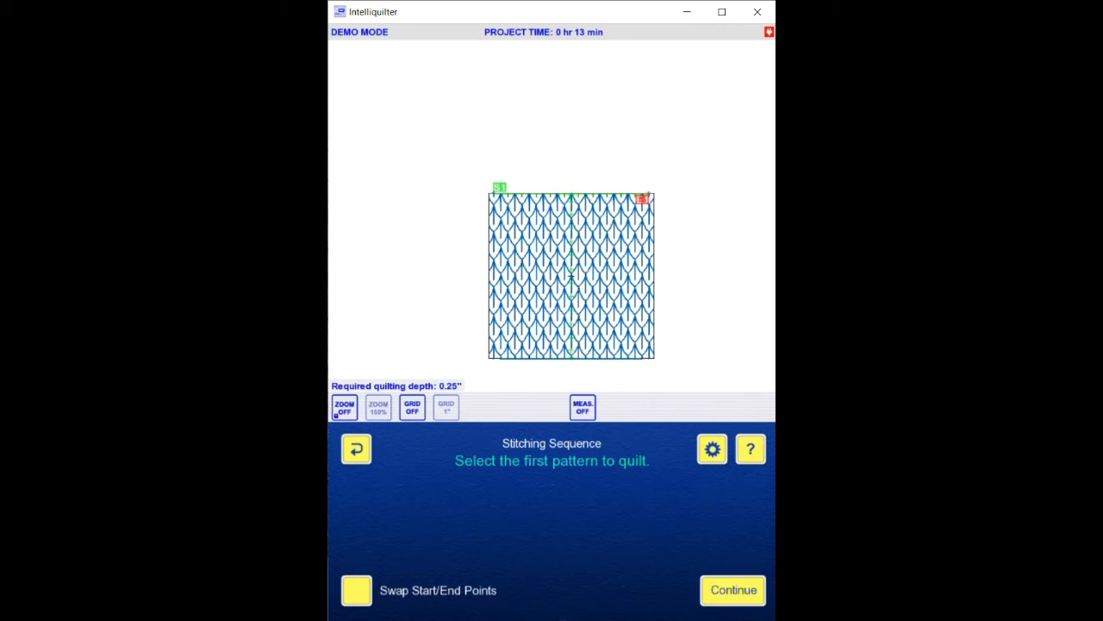
{"action": "left_click", "coordinate": [499, 201]}
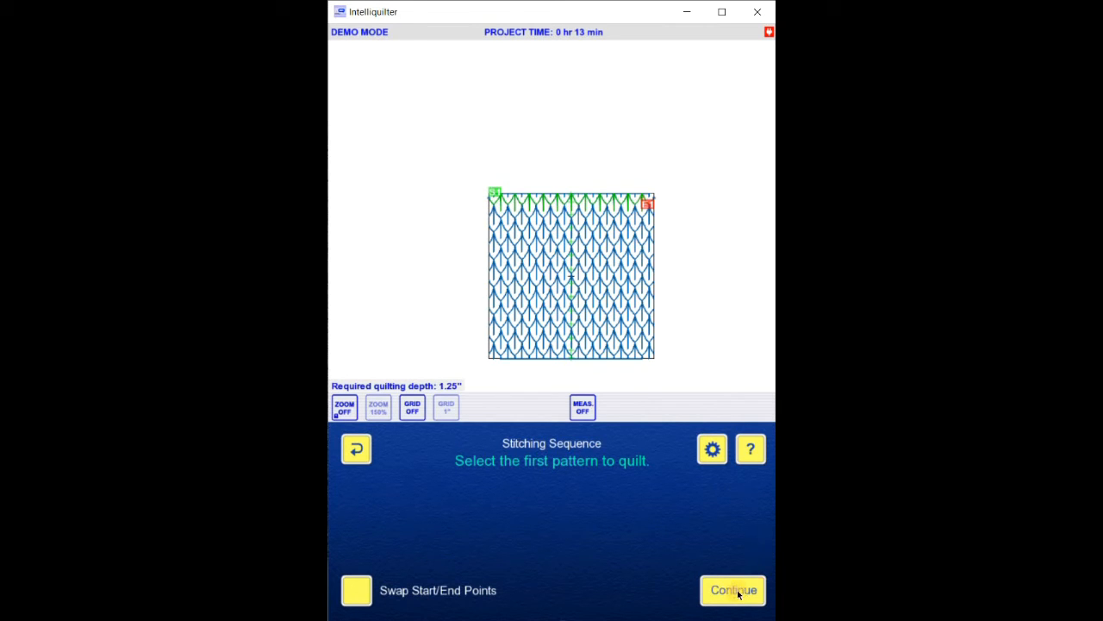
{"action": "left_click", "coordinate": [739, 593]}
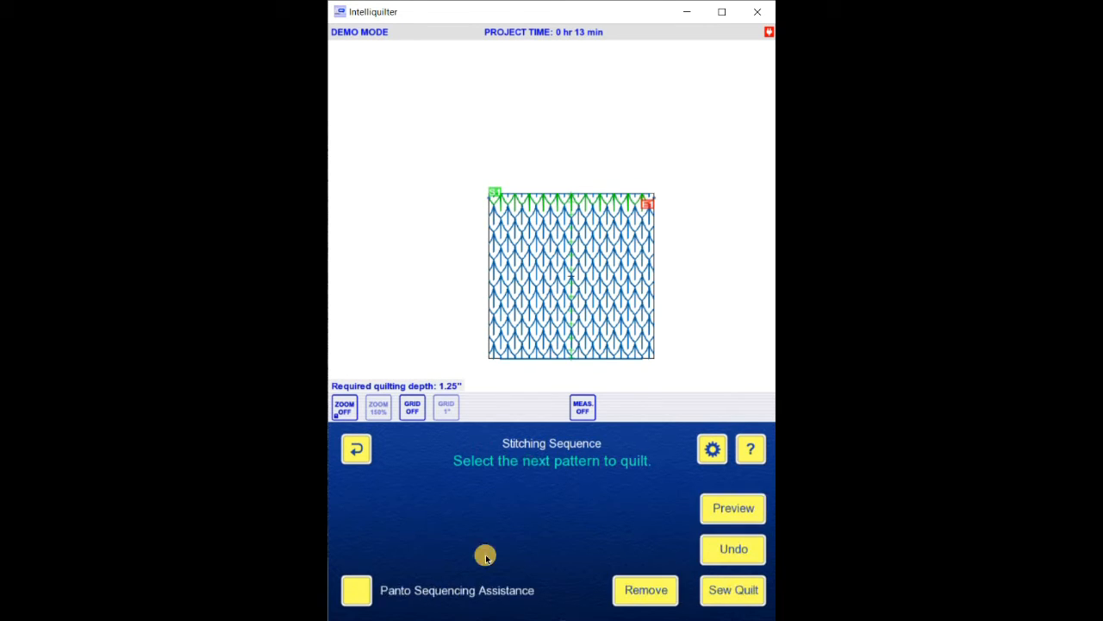
- Try Panto Sequencing Assistance with the rows quilted in alternating directions, and leave the stitching sequence
{"action": "left_click", "coordinate": [358, 591]}
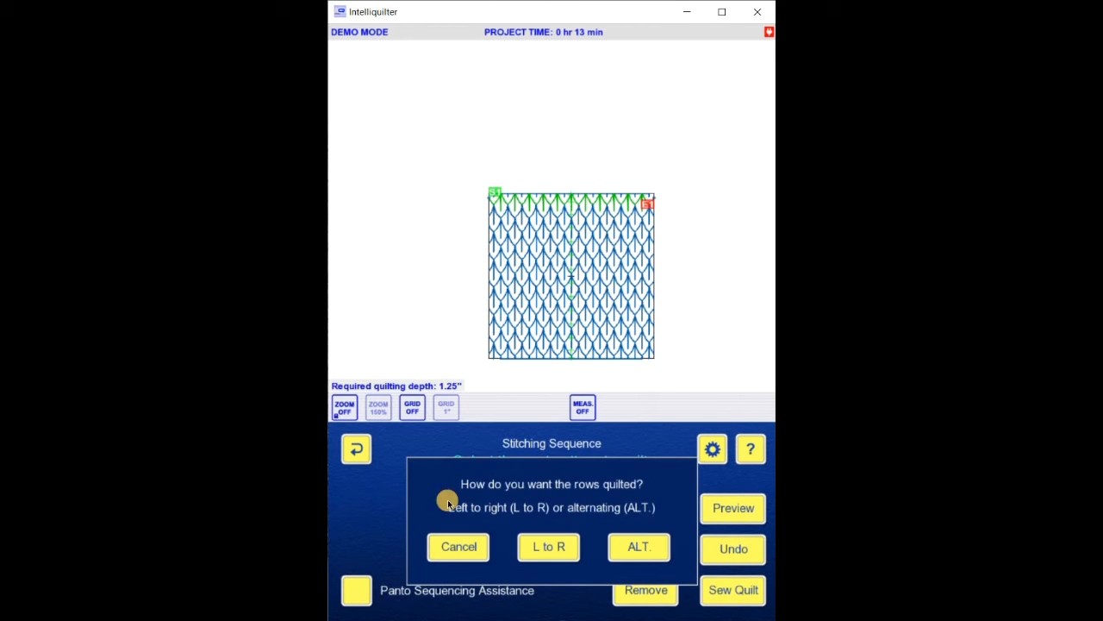
{"action": "left_click", "coordinate": [646, 548]}
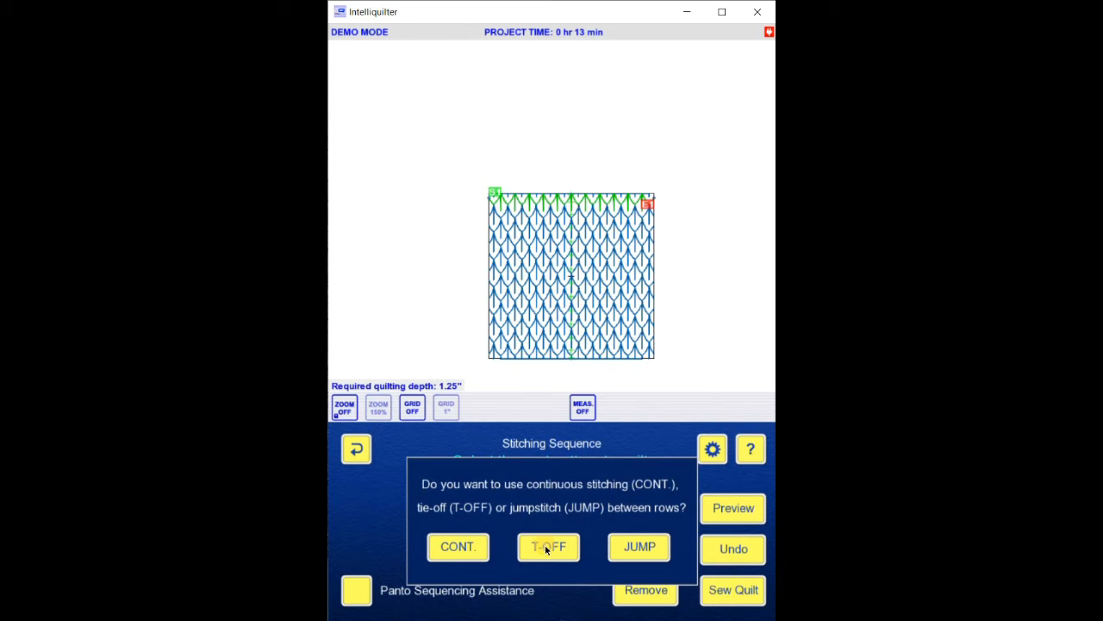
{"action": "left_click", "coordinate": [546, 548]}
{"action": "left_click", "coordinate": [639, 548]}
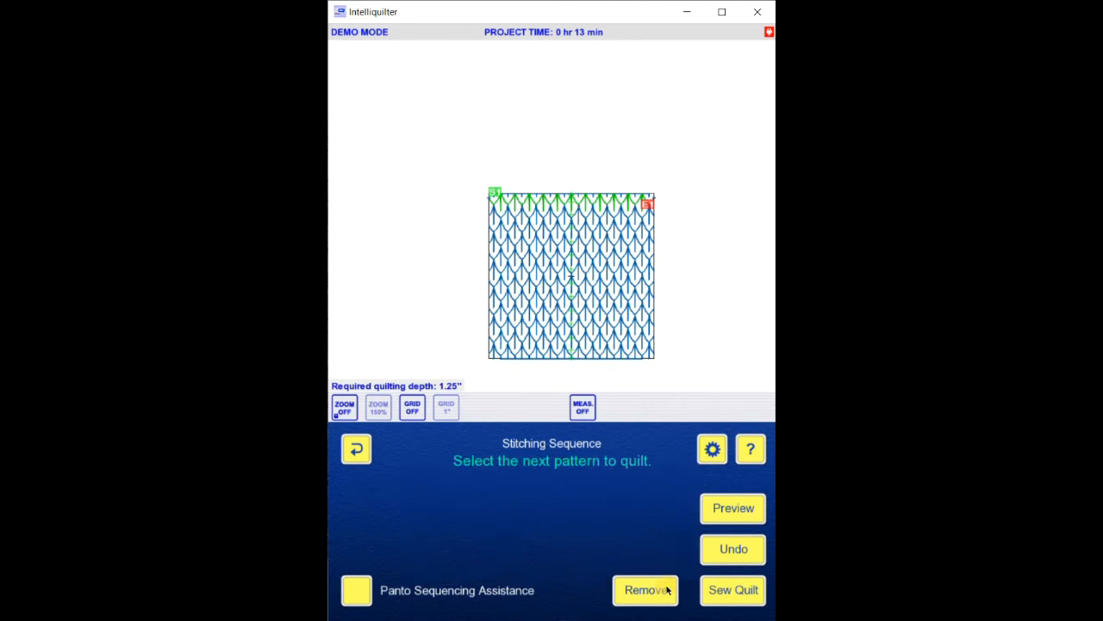
{"action": "left_click", "coordinate": [357, 449]}
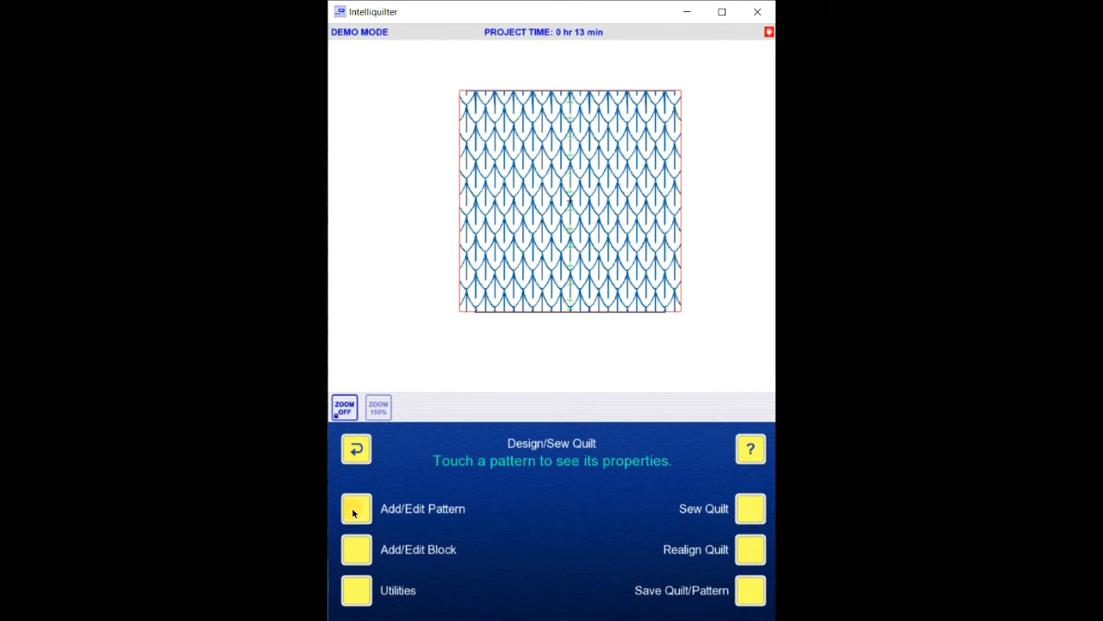
- Start combining the patterns, connecting the second full feather row to the first with a continuous stitch line
{"action": "left_click", "coordinate": [381, 509]}
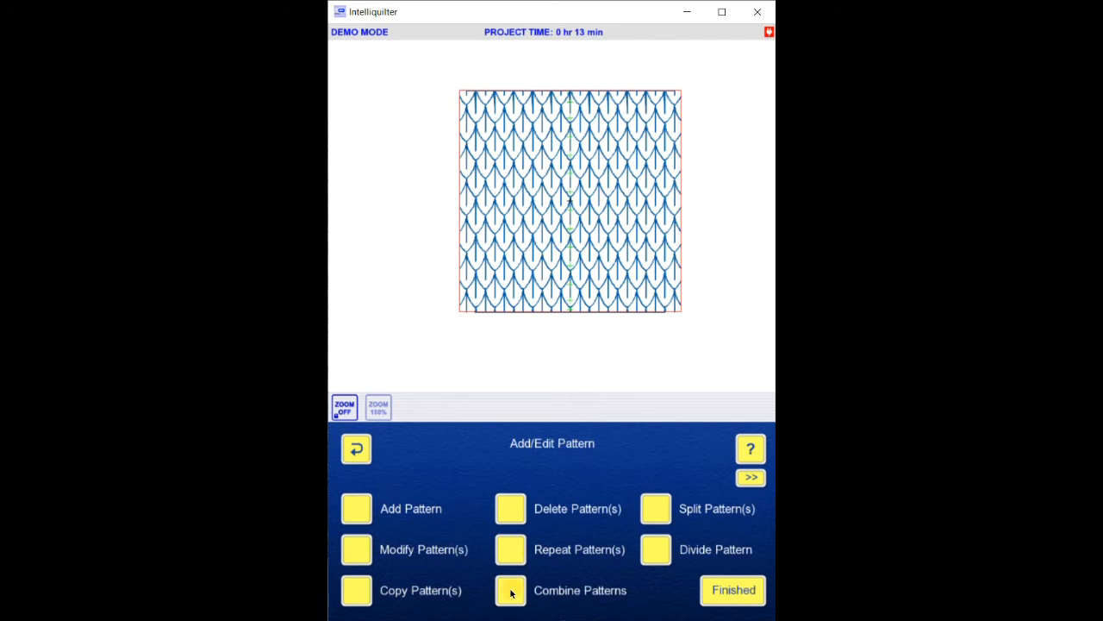
{"action": "left_click", "coordinate": [512, 592]}
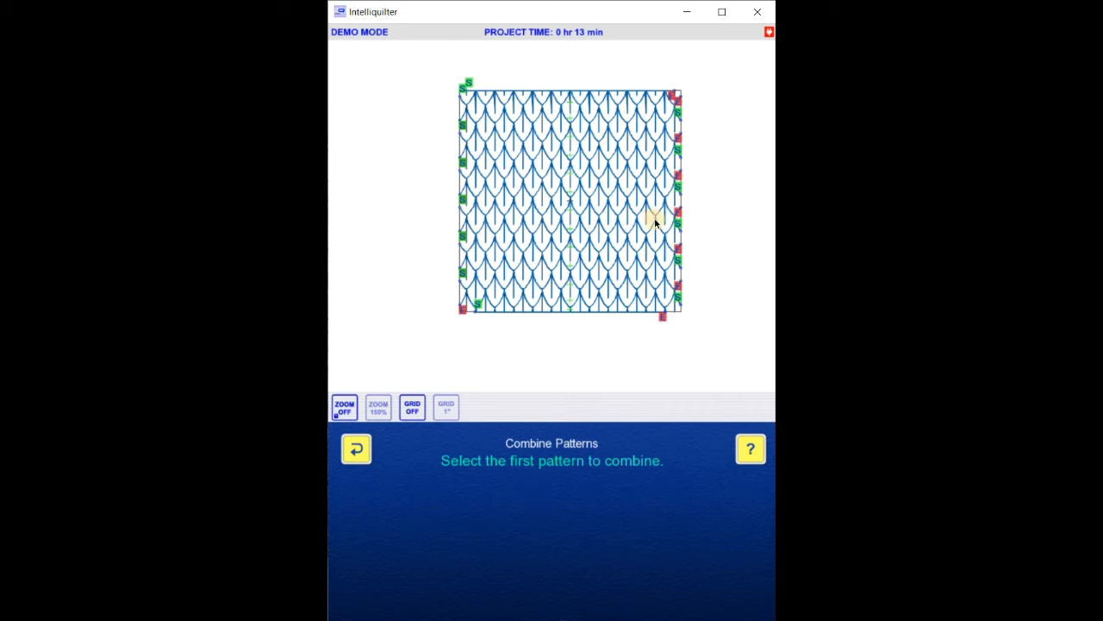
{"action": "left_click", "coordinate": [461, 102]}
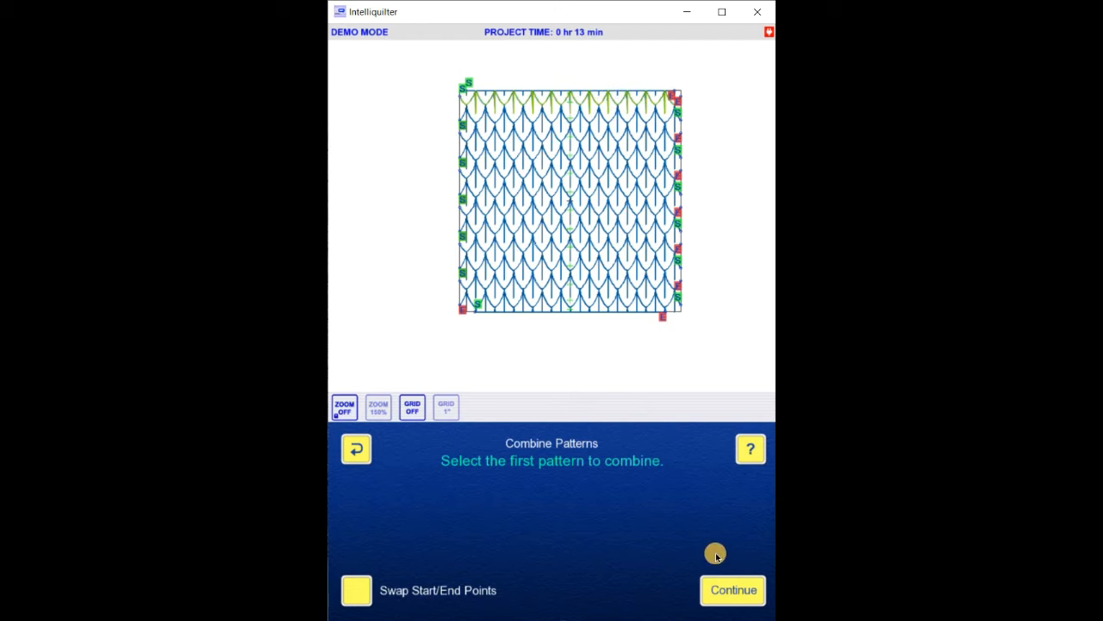
{"action": "left_click", "coordinate": [733, 593]}
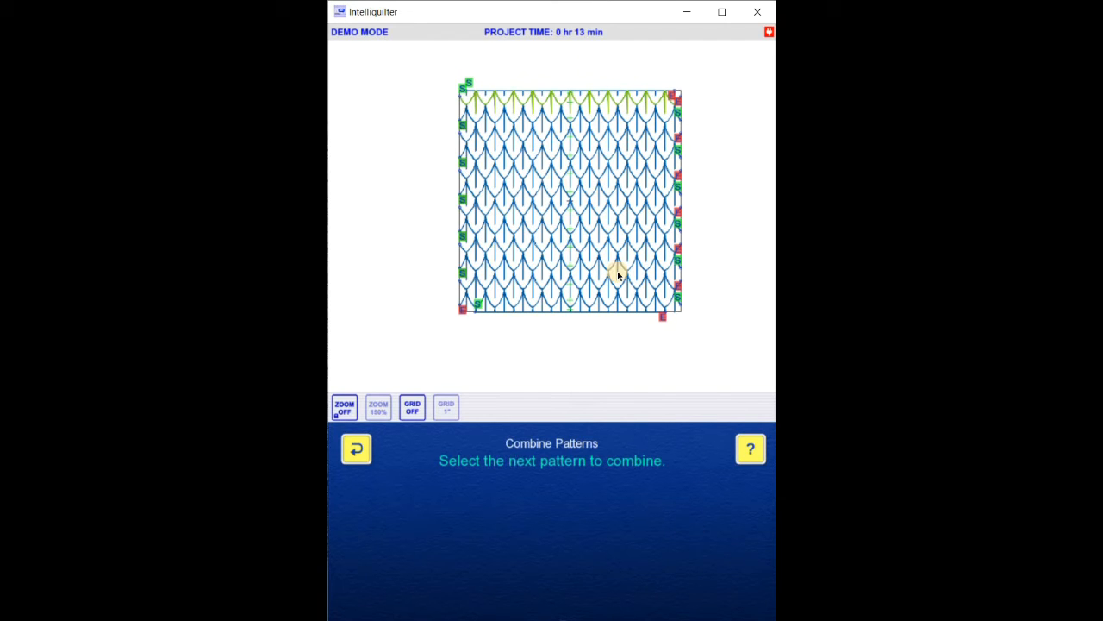
{"action": "left_click", "coordinate": [558, 118]}
{"action": "left_click", "coordinate": [733, 592]}
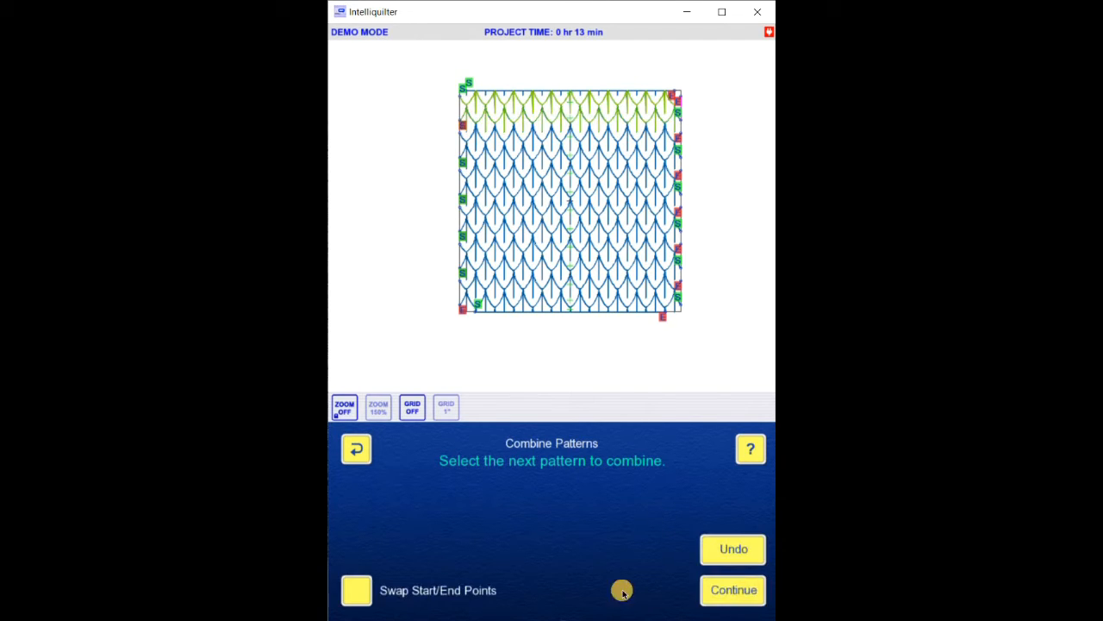
{"action": "left_click", "coordinate": [362, 514]}
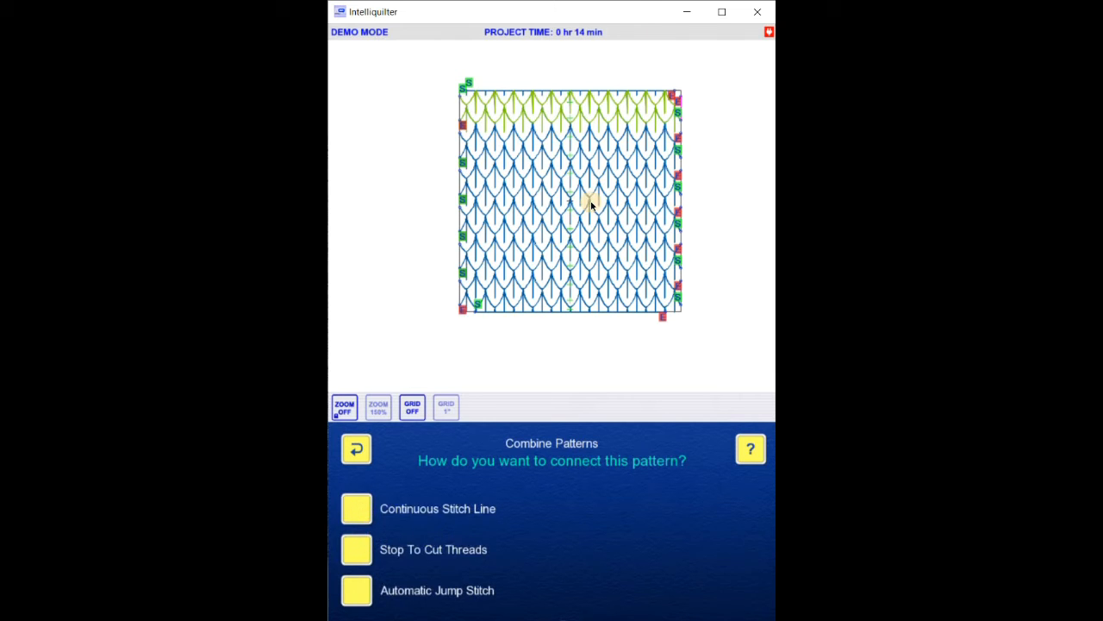
- Add the third and fourth feather rows to the combined pattern, each connected with a continuous stitch line
{"action": "left_click", "coordinate": [507, 134]}
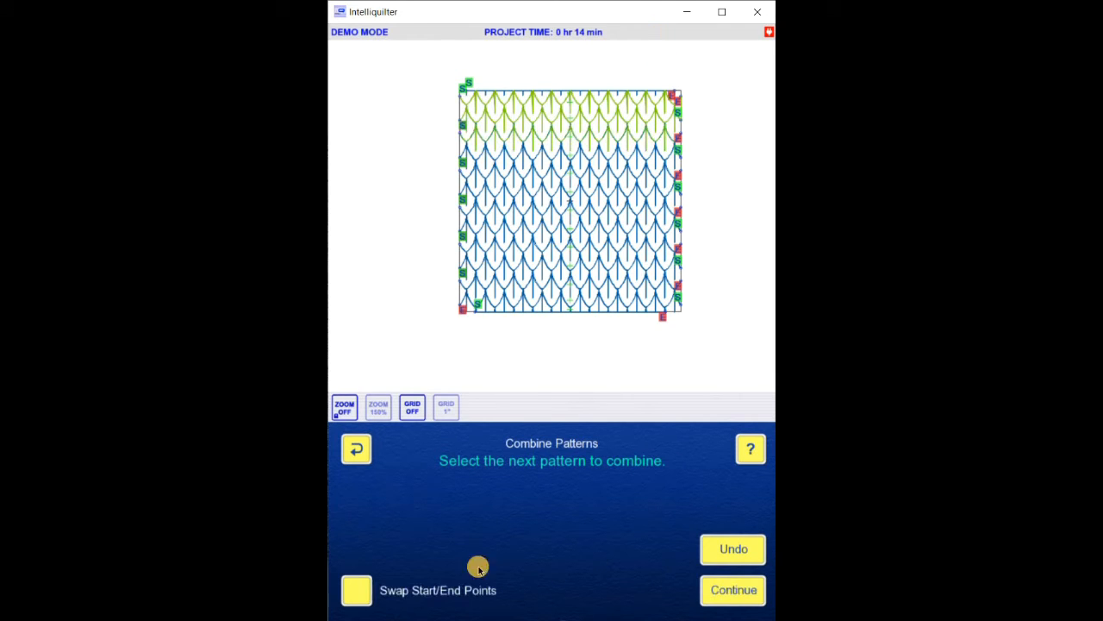
{"action": "left_click", "coordinate": [735, 592]}
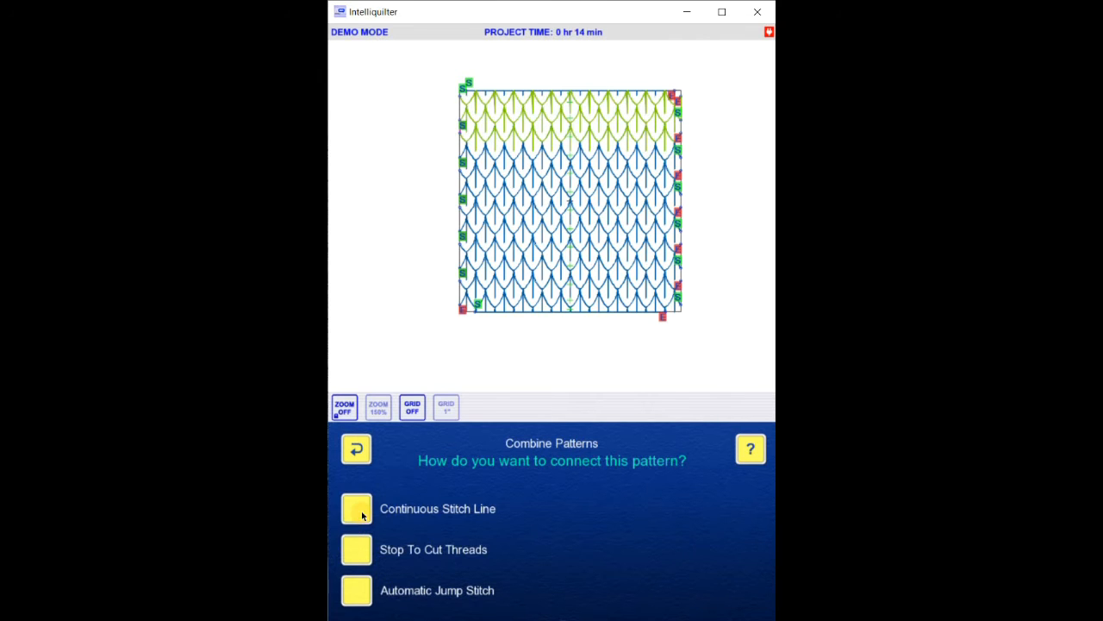
{"action": "left_click", "coordinate": [357, 509]}
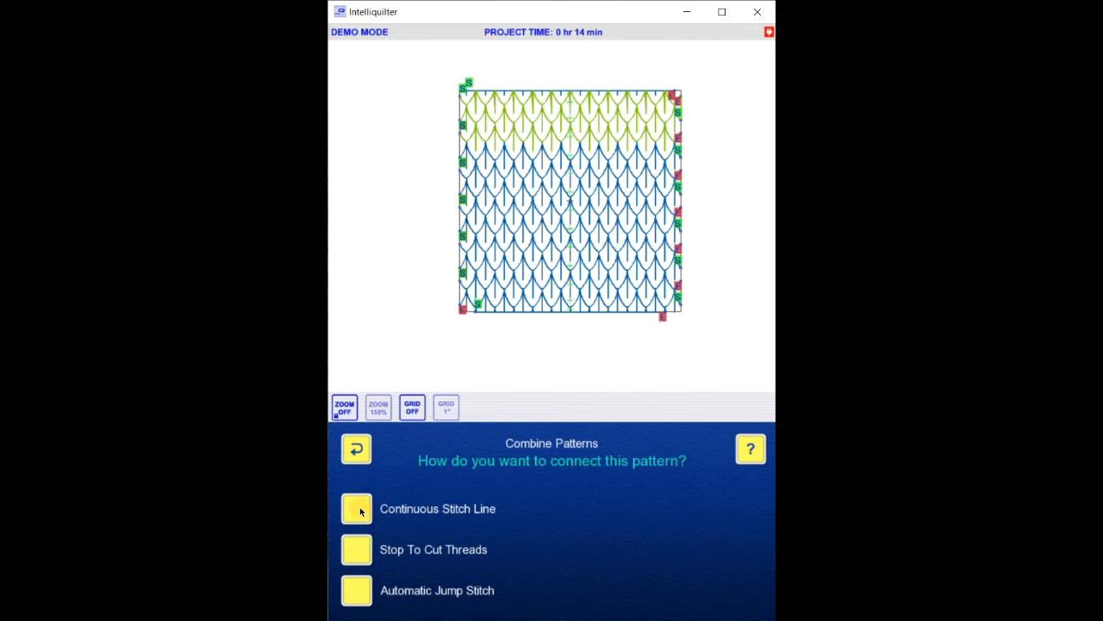
{"action": "left_click", "coordinate": [655, 259]}
{"action": "left_click", "coordinate": [733, 592]}
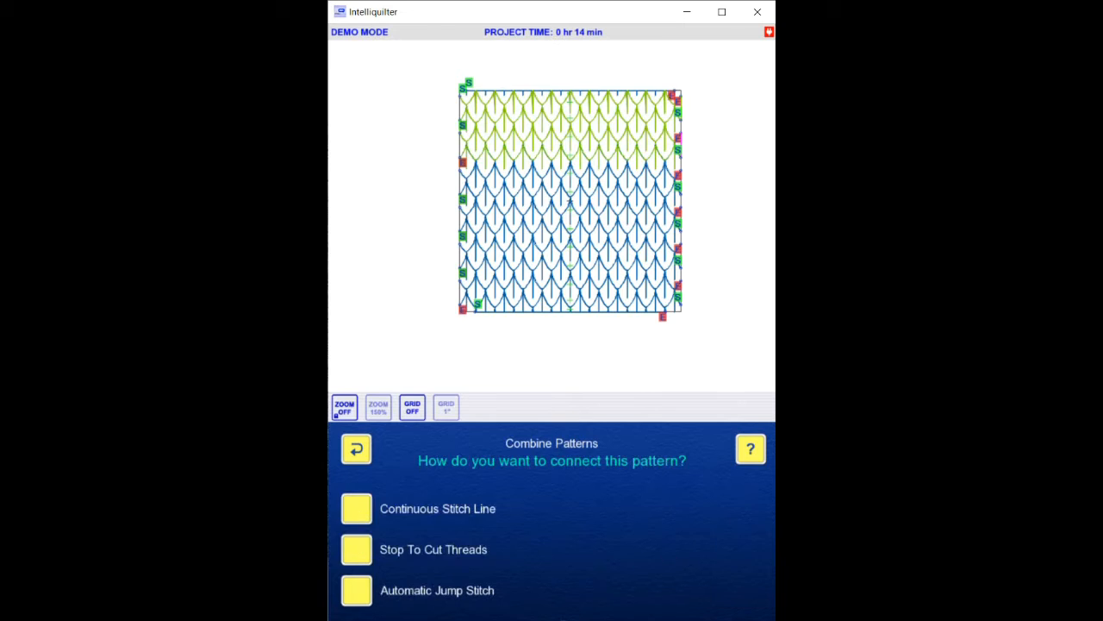
{"action": "left_click", "coordinate": [358, 510]}
- Add the fifth and sixth feather rows to the combined pattern, each connected with a continuous stitch line
{"action": "left_click", "coordinate": [502, 179]}
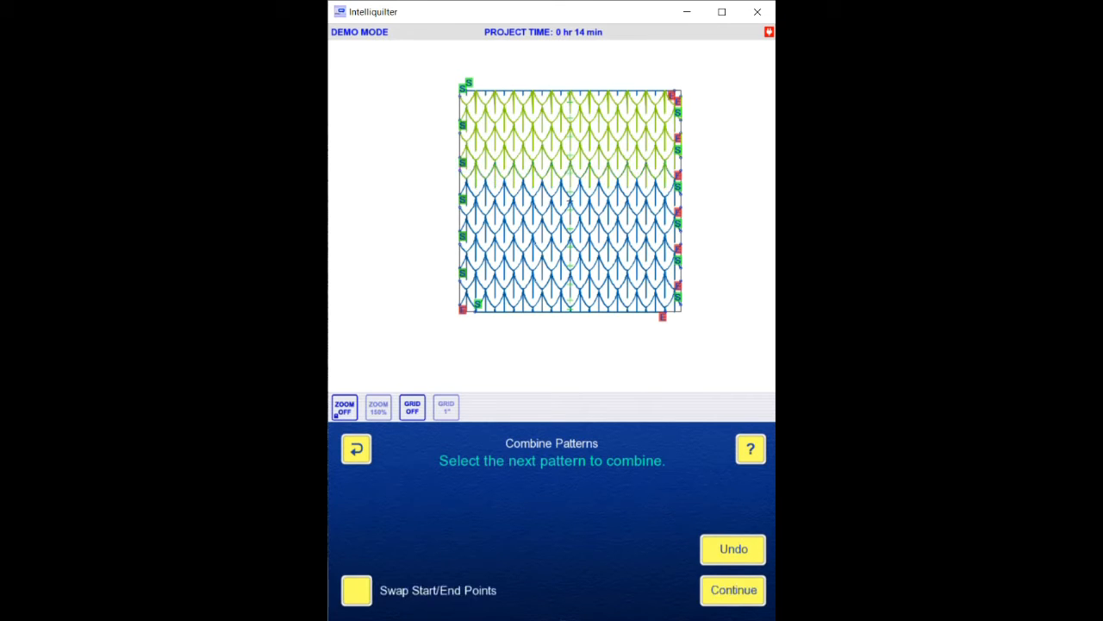
{"action": "left_click", "coordinate": [728, 593]}
{"action": "left_click", "coordinate": [366, 512]}
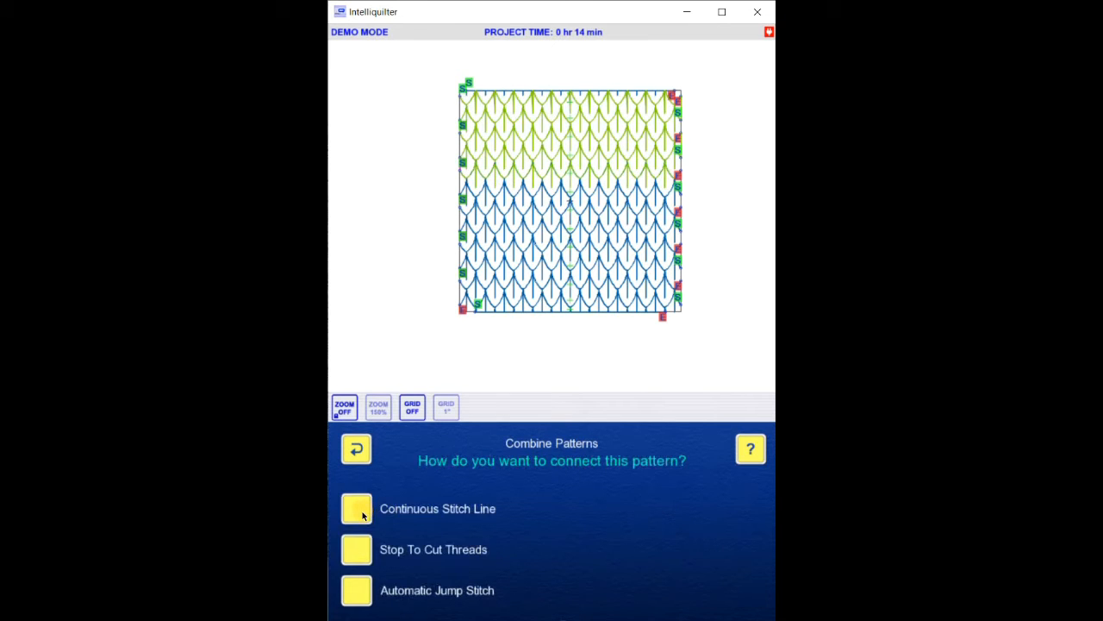
{"action": "left_click", "coordinate": [613, 198]}
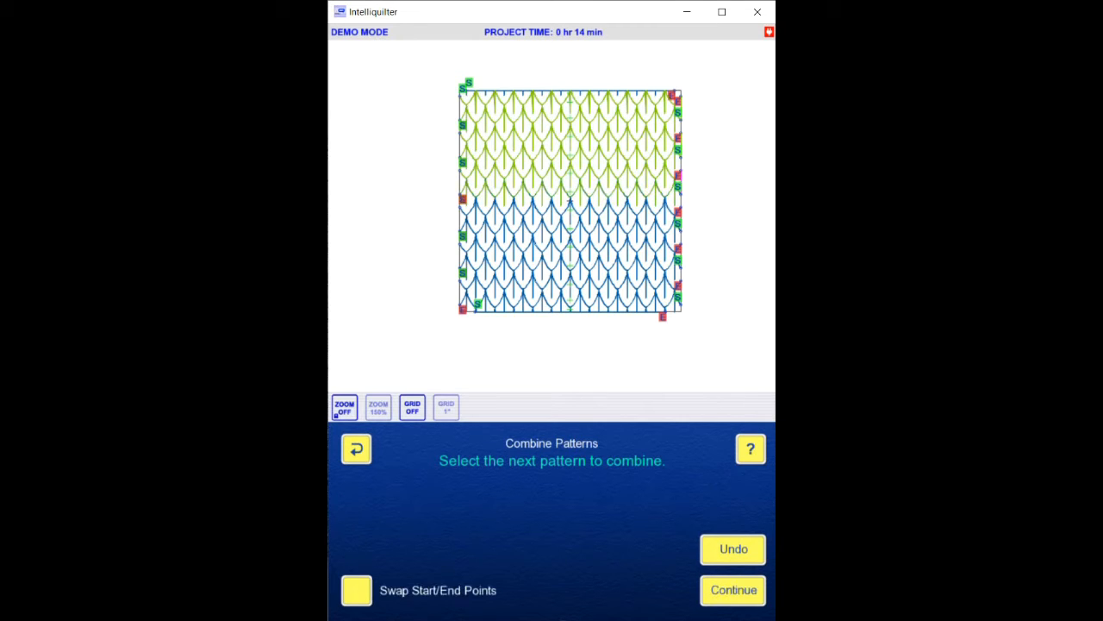
{"action": "left_click", "coordinate": [715, 591]}
{"action": "left_click", "coordinate": [358, 507]}
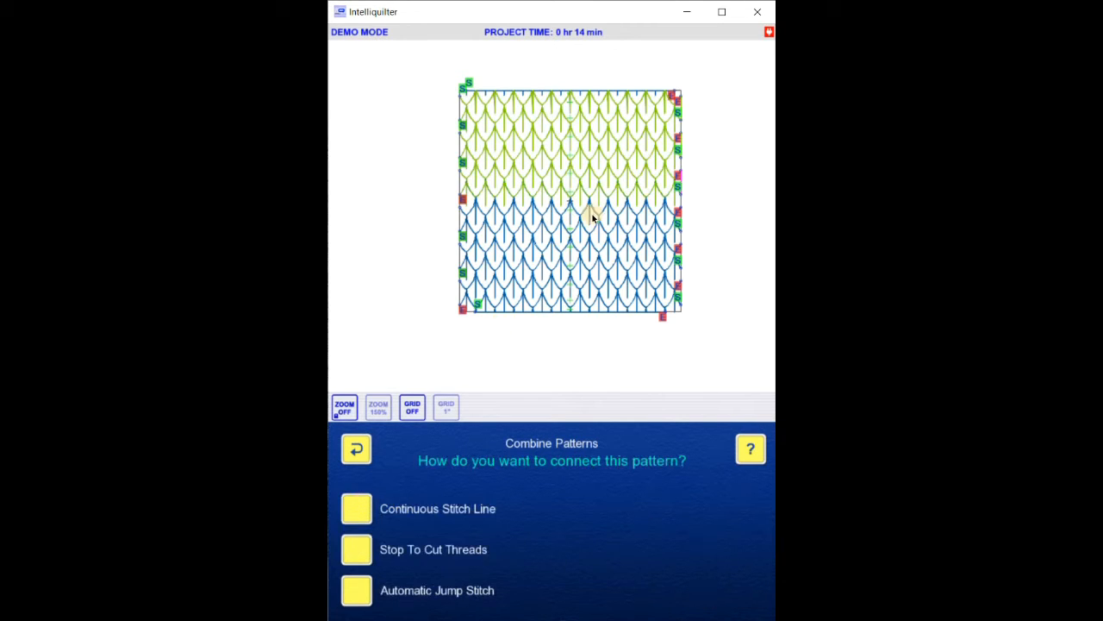
- Add the seventh and eighth feather rows to the combined pattern, each connected with a continuous stitch line
{"action": "left_click", "coordinate": [603, 211]}
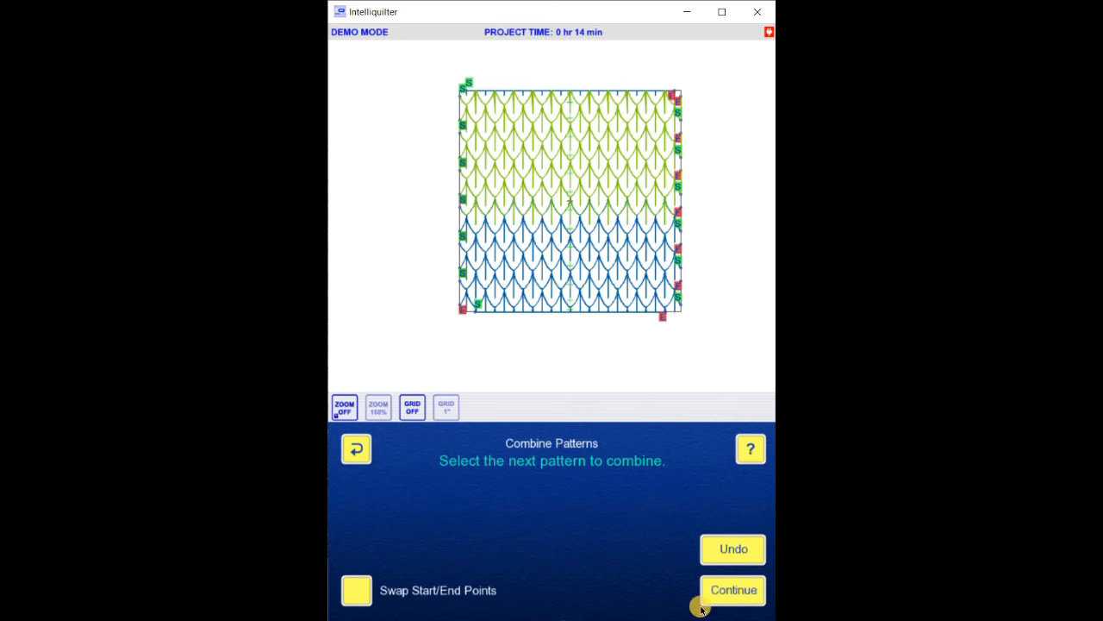
{"action": "left_click", "coordinate": [716, 592]}
{"action": "left_click", "coordinate": [358, 507]}
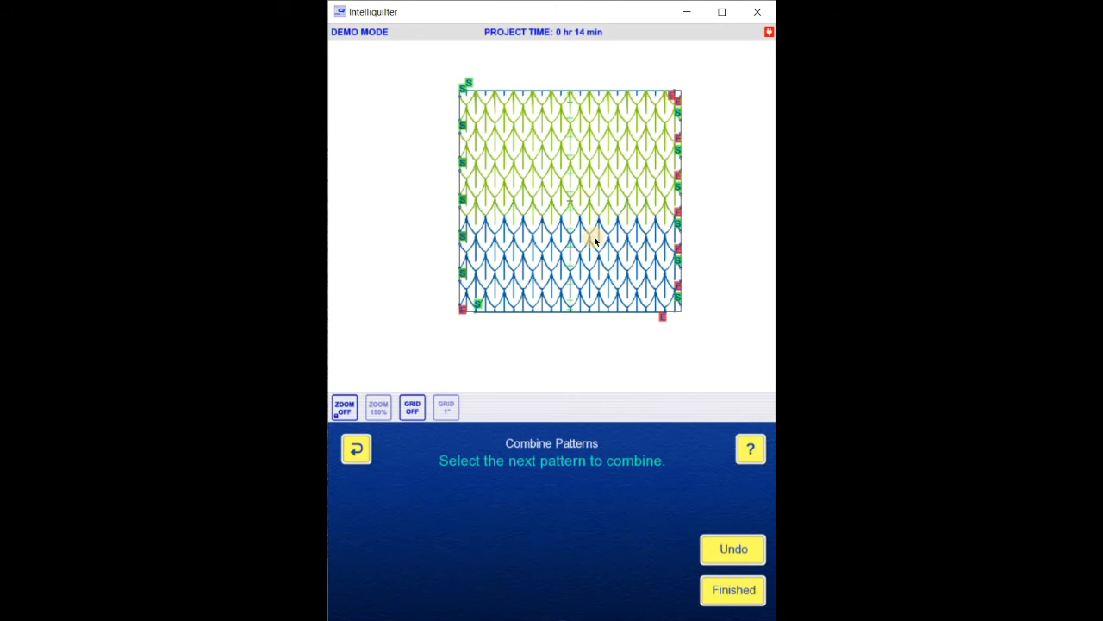
{"action": "left_click", "coordinate": [578, 234]}
{"action": "left_click", "coordinate": [724, 592]}
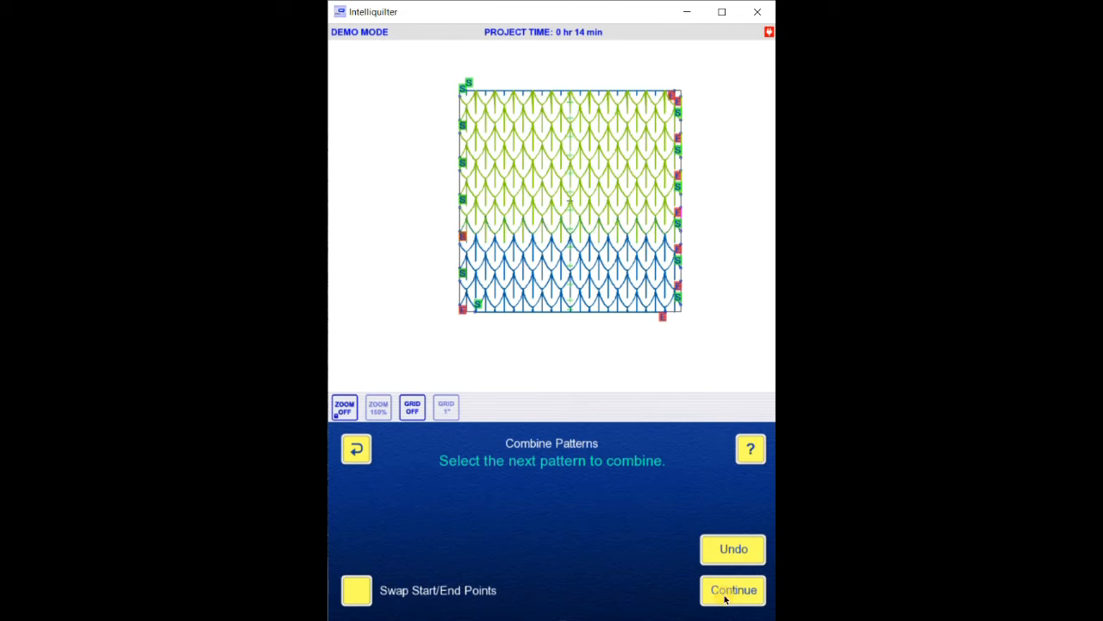
{"action": "left_click", "coordinate": [376, 514]}
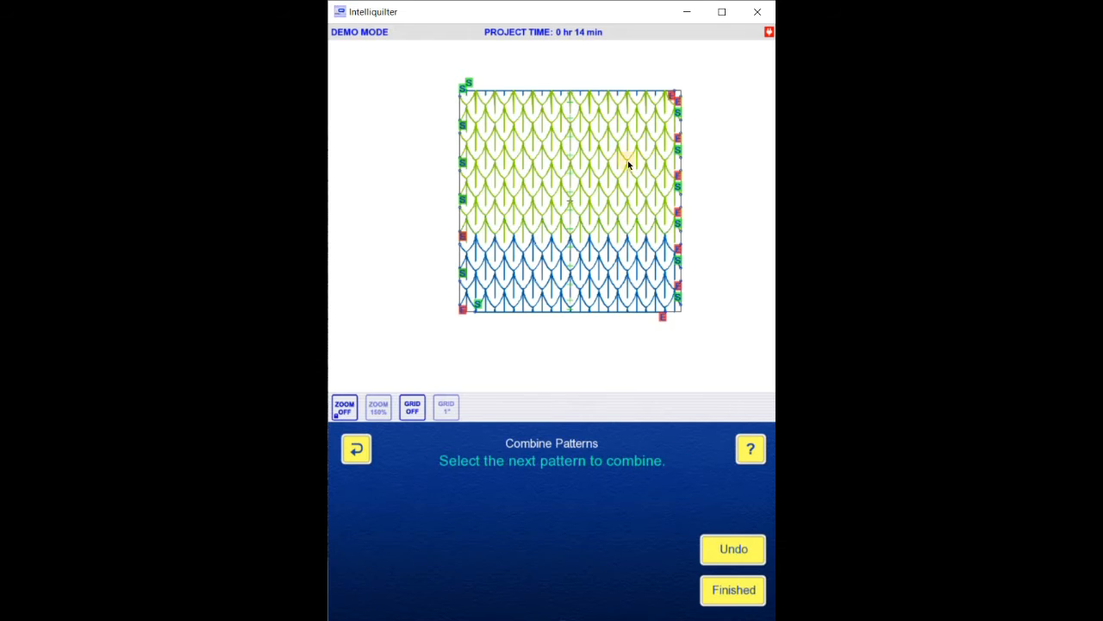
- Add the ninth, tenth and eleventh feather rows to the combined pattern, each connected with a continuous stitch line
{"action": "left_click", "coordinate": [603, 248]}
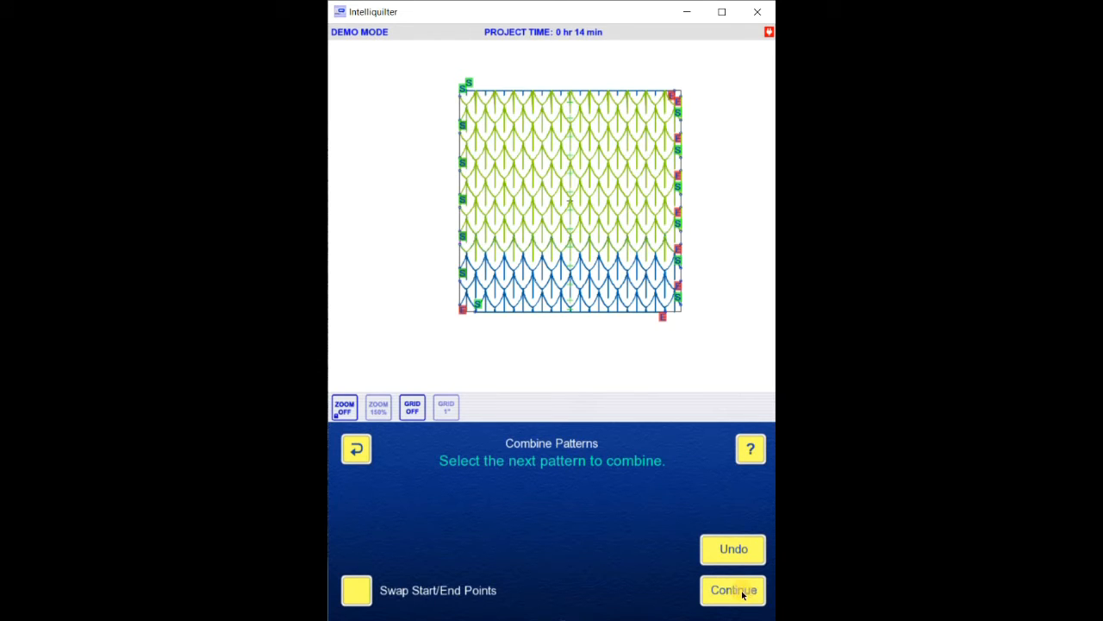
{"action": "left_click", "coordinate": [733, 591]}
{"action": "left_click", "coordinate": [374, 503]}
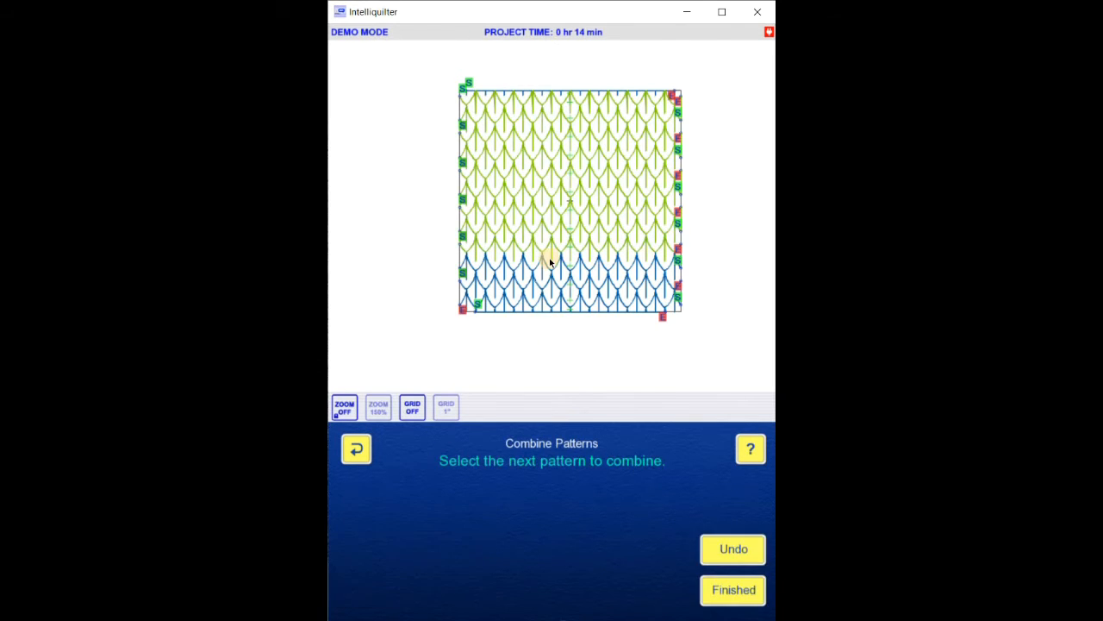
{"action": "left_click", "coordinate": [549, 271]}
{"action": "left_click", "coordinate": [732, 592]}
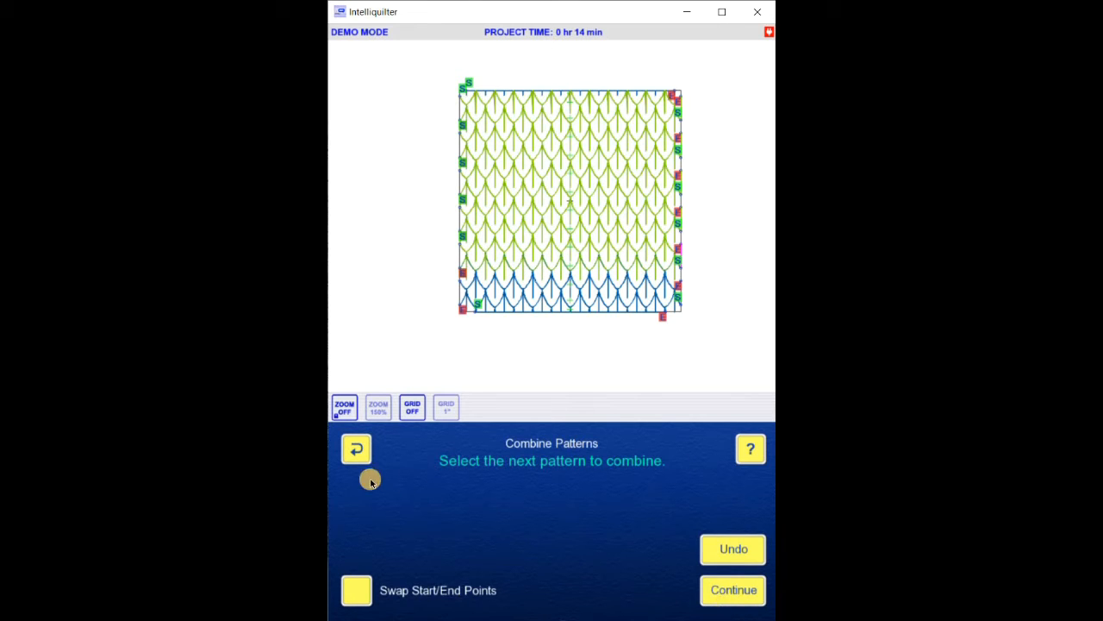
{"action": "left_click", "coordinate": [355, 510]}
{"action": "left_click", "coordinate": [520, 291]}
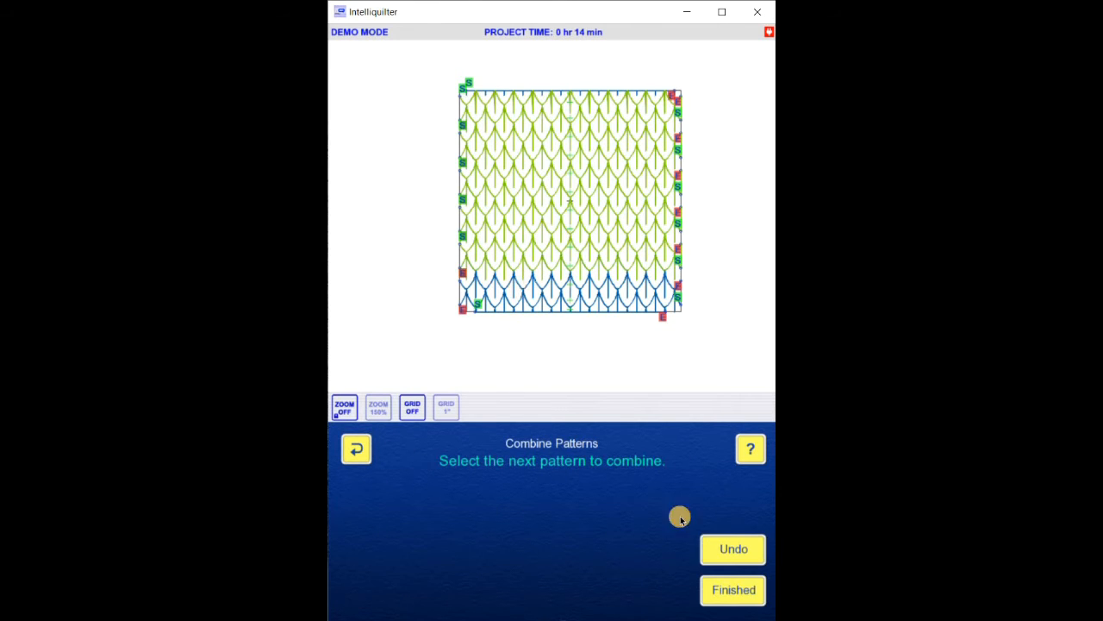
{"action": "left_click", "coordinate": [723, 609]}
{"action": "left_click", "coordinate": [353, 507]}
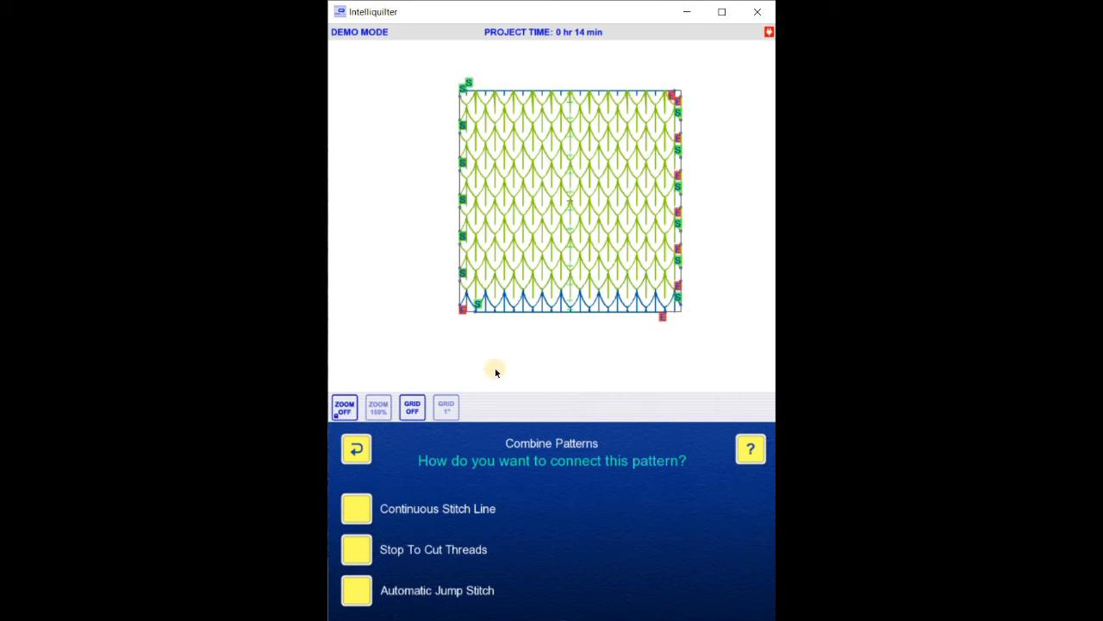
- Add the bottom feather row to the combined pattern with a continuous stitch line and finish combining
{"action": "left_click", "coordinate": [549, 300]}
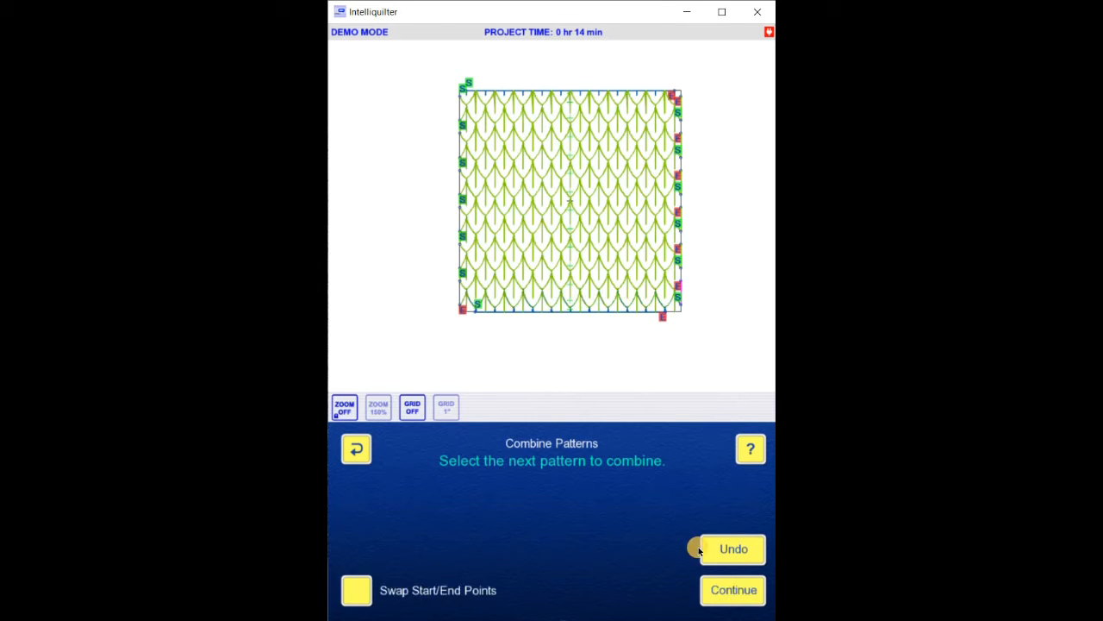
{"action": "left_click", "coordinate": [723, 595]}
{"action": "left_click", "coordinate": [357, 507]}
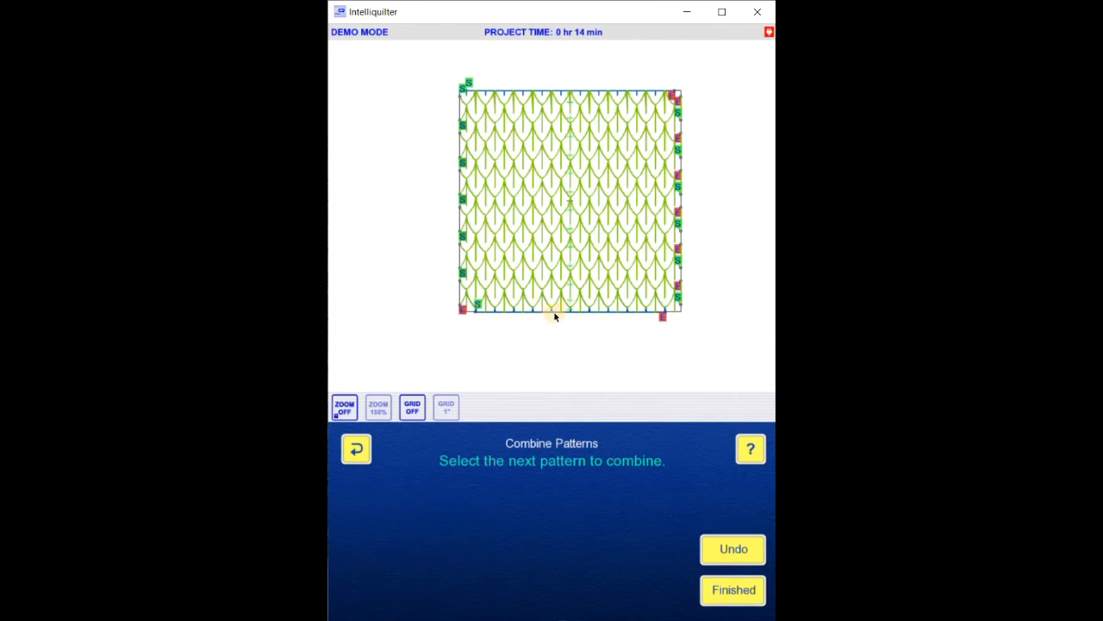
{"action": "left_click", "coordinate": [734, 592]}
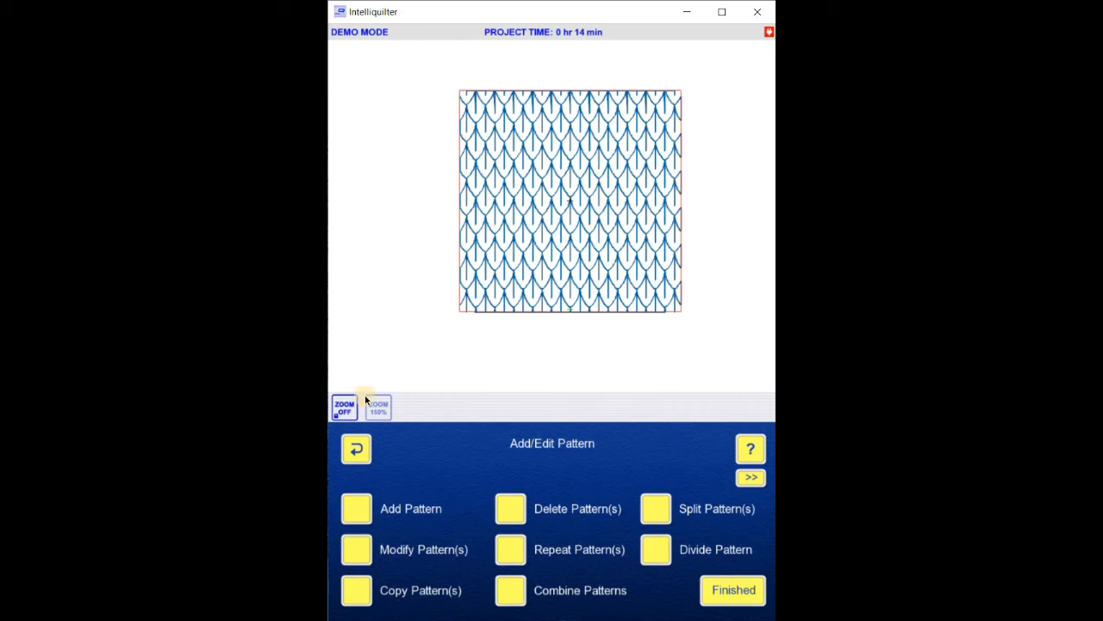
- Move the combined feather pattern out of the square block into the empty area below it
{"action": "left_click", "coordinate": [353, 550]}
{"action": "left_click", "coordinate": [578, 223]}
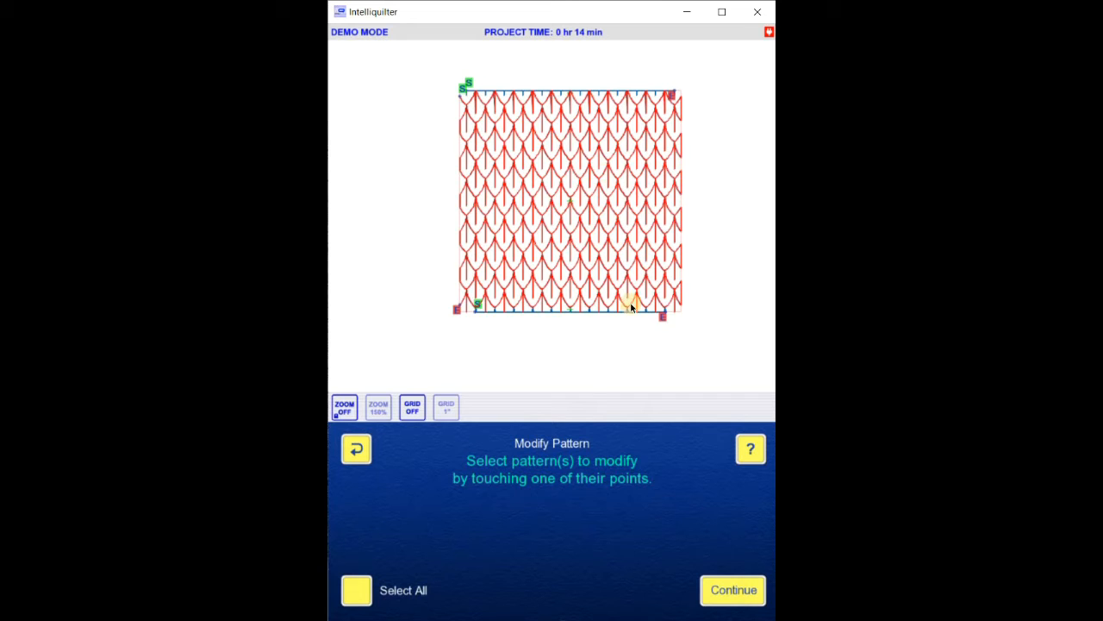
{"action": "left_click", "coordinate": [733, 590]}
{"action": "left_click_drag", "start_coordinate": [550, 210], "coordinate": [408, 320]}
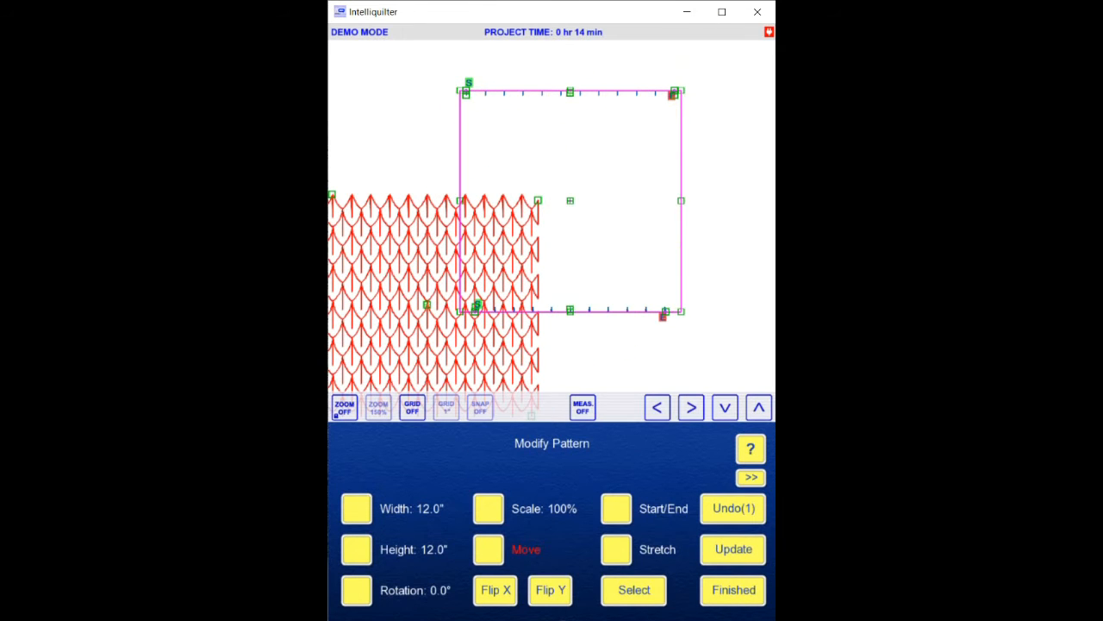
{"action": "left_click", "coordinate": [343, 407]}
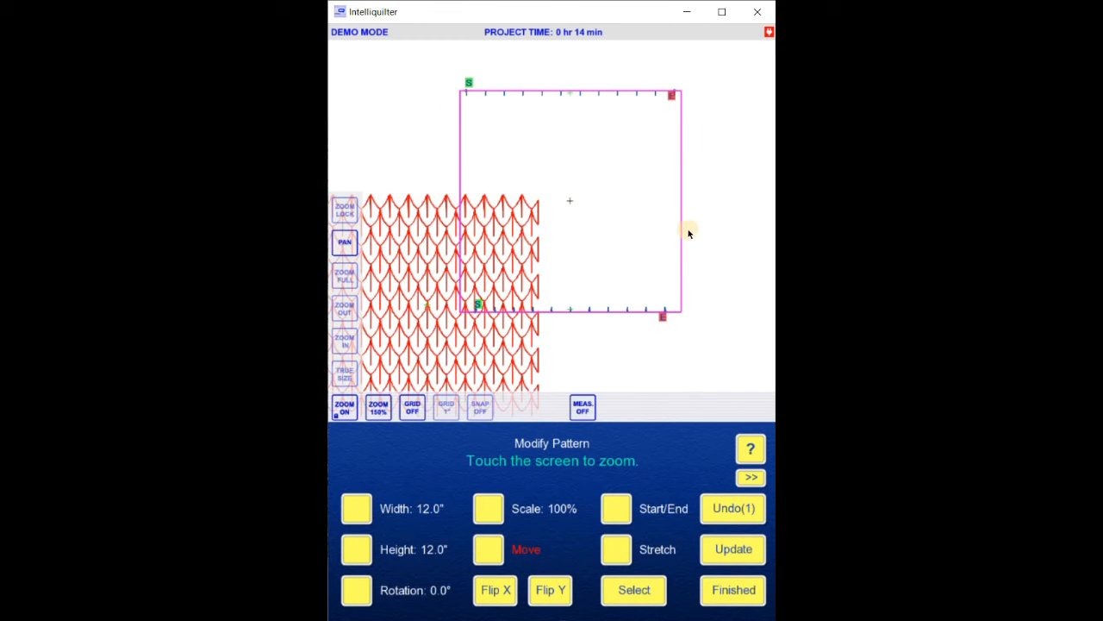
{"action": "left_click_drag", "start_coordinate": [653, 115], "coordinate": [612, 316]}
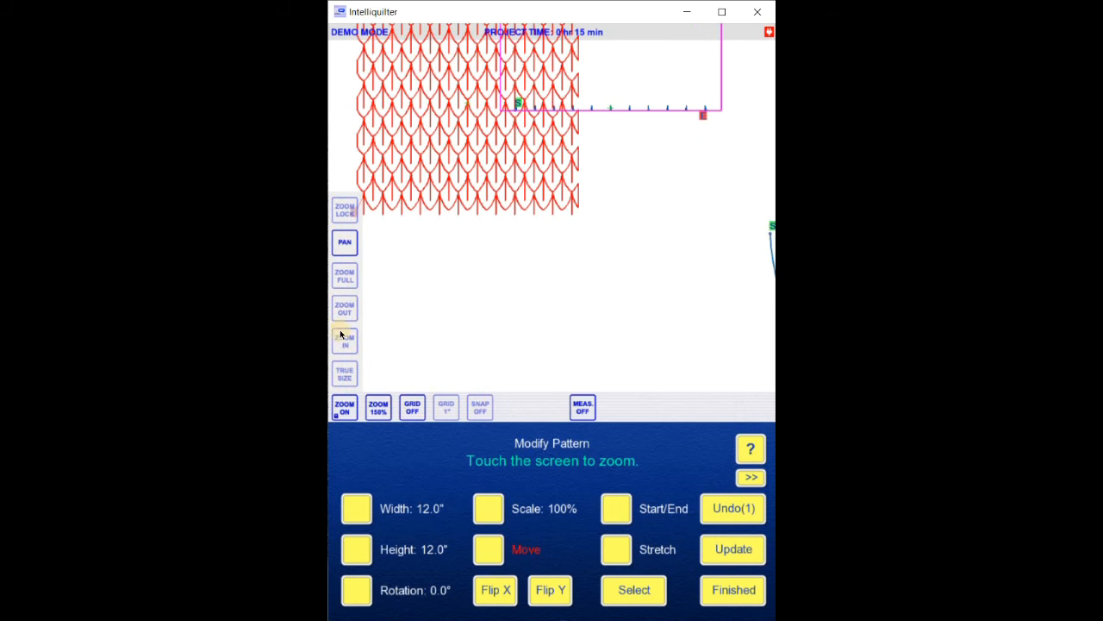
{"action": "left_click", "coordinate": [498, 119]}
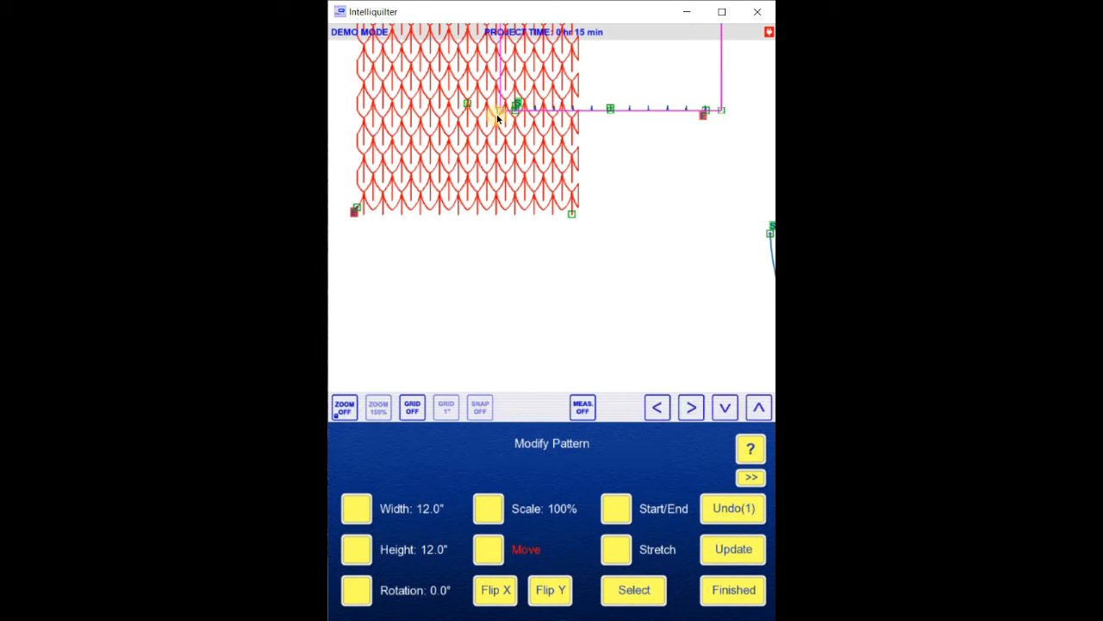
{"action": "left_click_drag", "start_coordinate": [498, 119], "coordinate": [517, 288]}
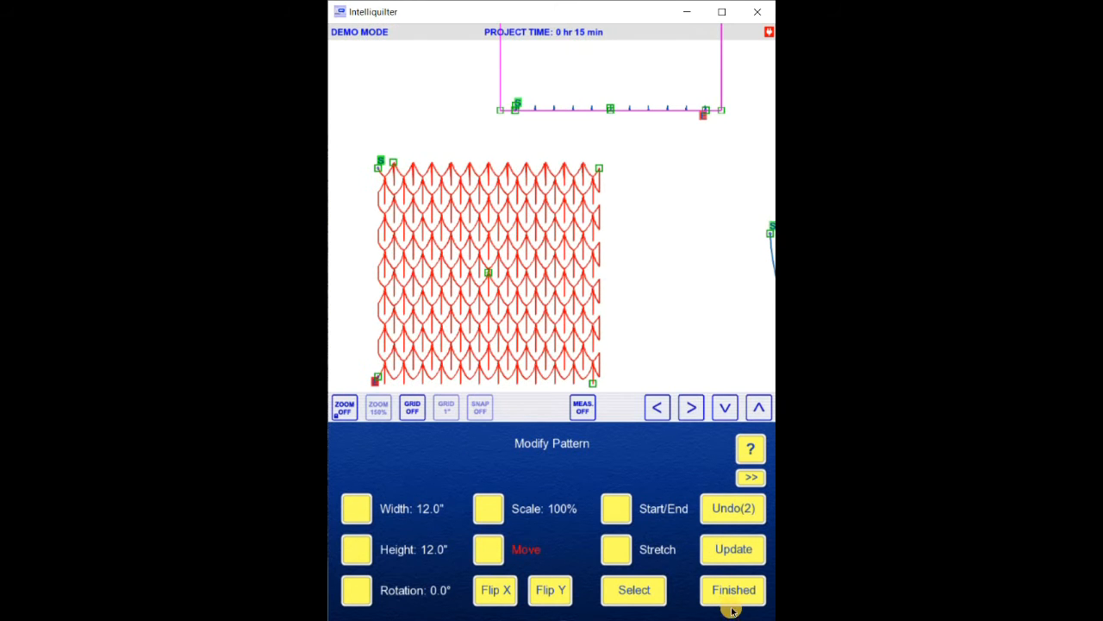
{"action": "left_click", "coordinate": [732, 591]}
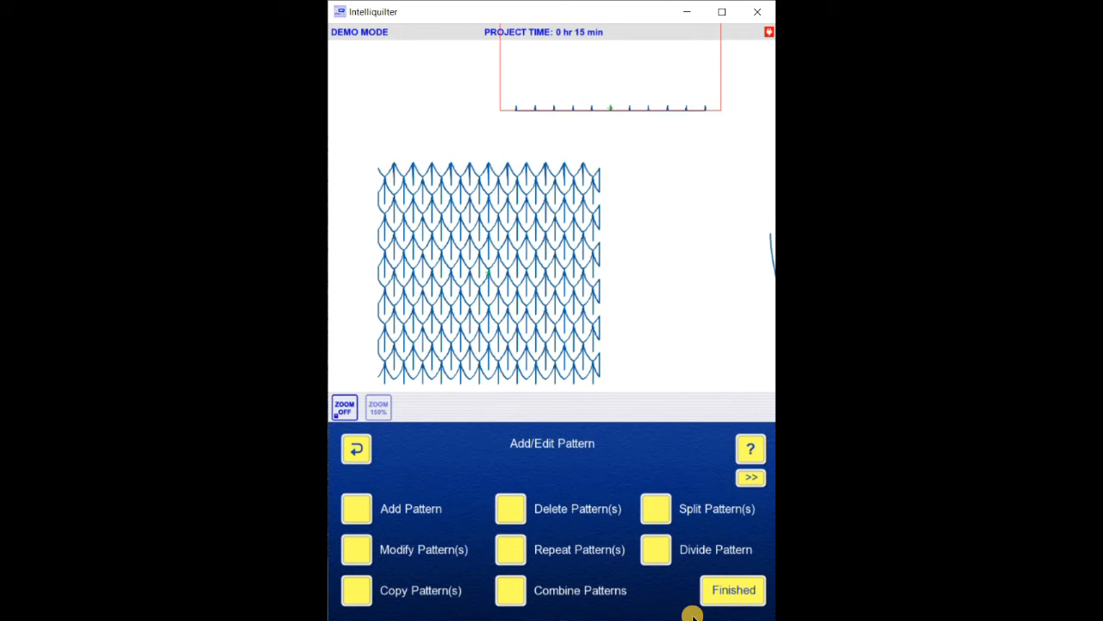
- Add the "ANGEL WING" shape from the Sonya Blocks catalog as a new standard block over the feather pattern
{"action": "left_click", "coordinate": [724, 591]}
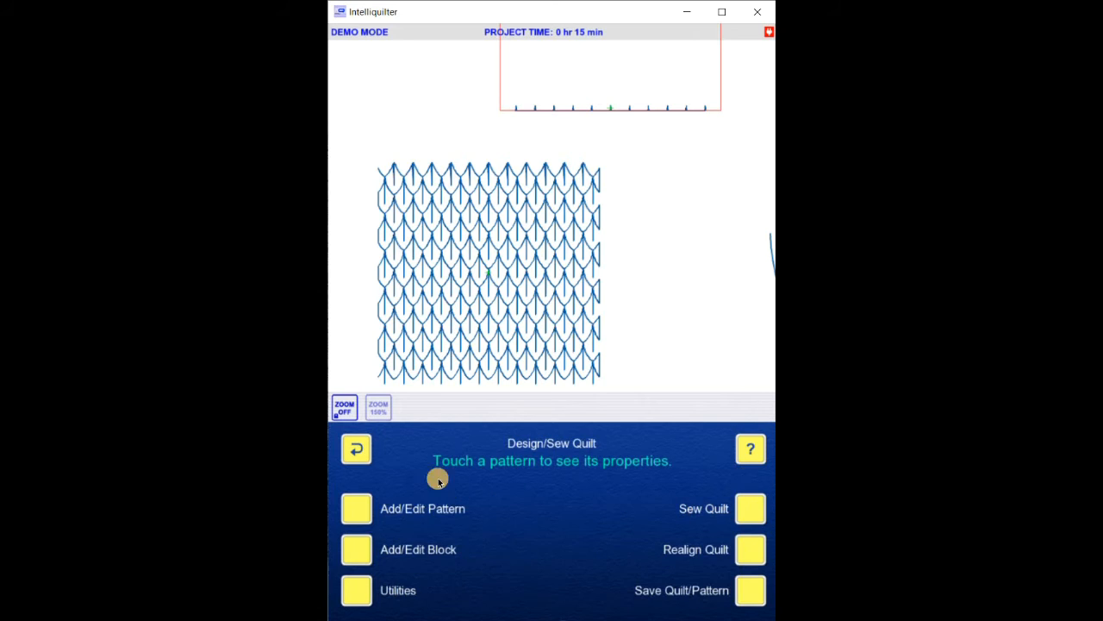
{"action": "left_click", "coordinate": [358, 549]}
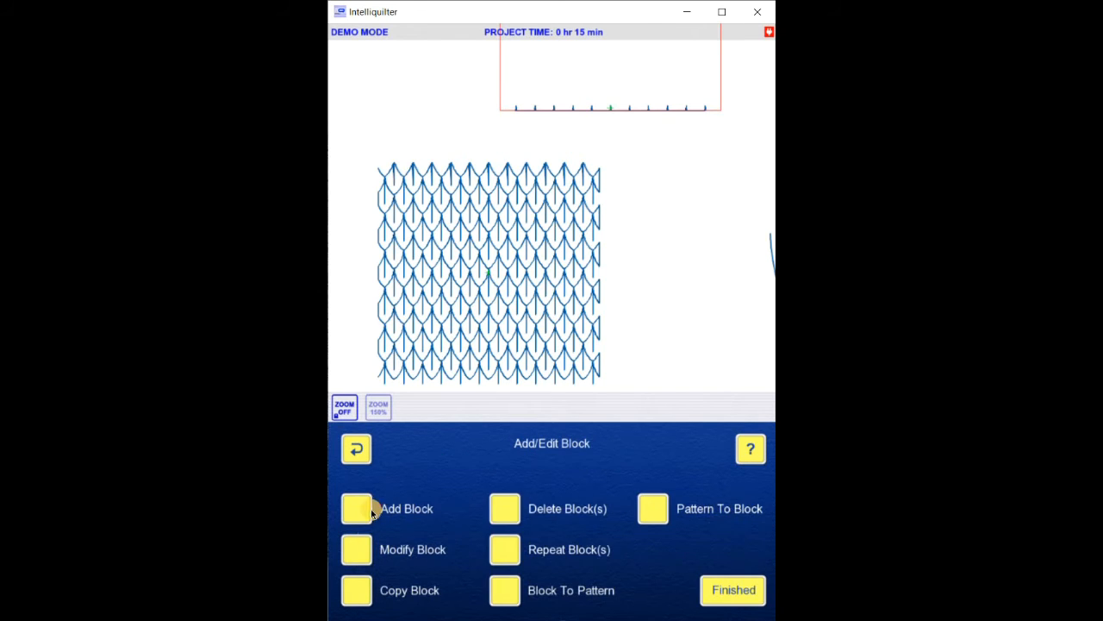
{"action": "left_click", "coordinate": [355, 508]}
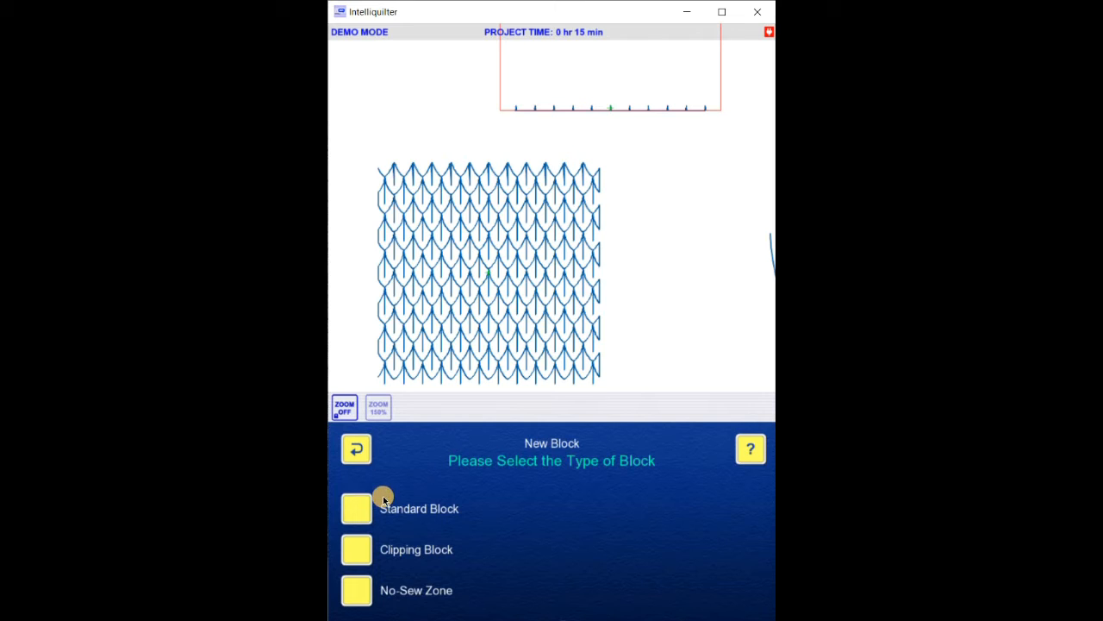
{"action": "left_click", "coordinate": [366, 520]}
{"action": "left_click", "coordinate": [376, 524]}
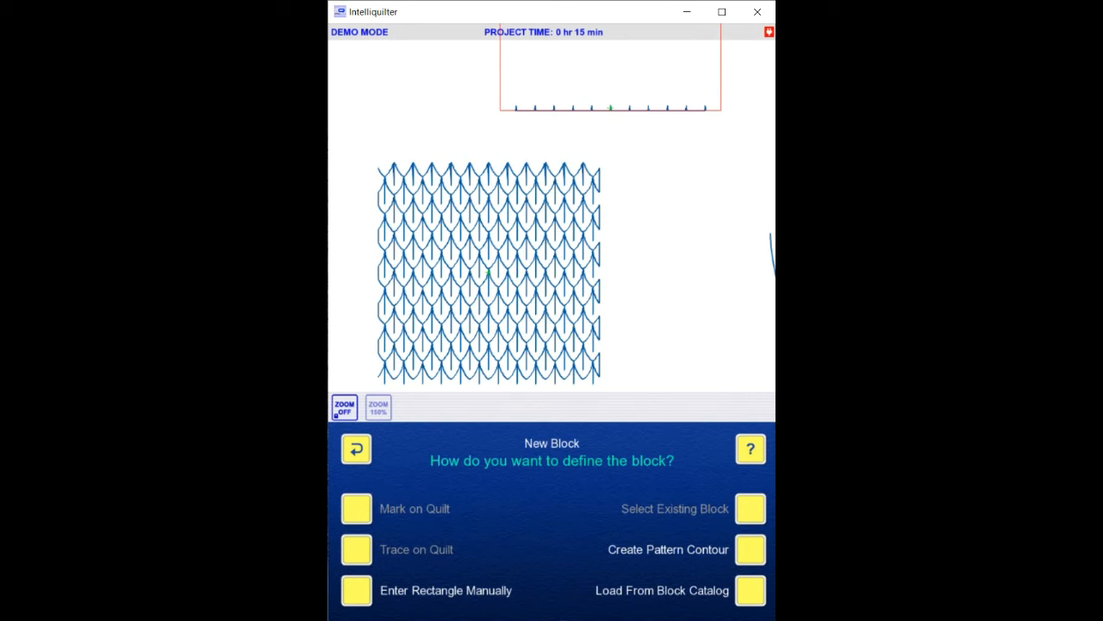
{"action": "left_click", "coordinate": [743, 597]}
{"action": "left_click", "coordinate": [429, 552]}
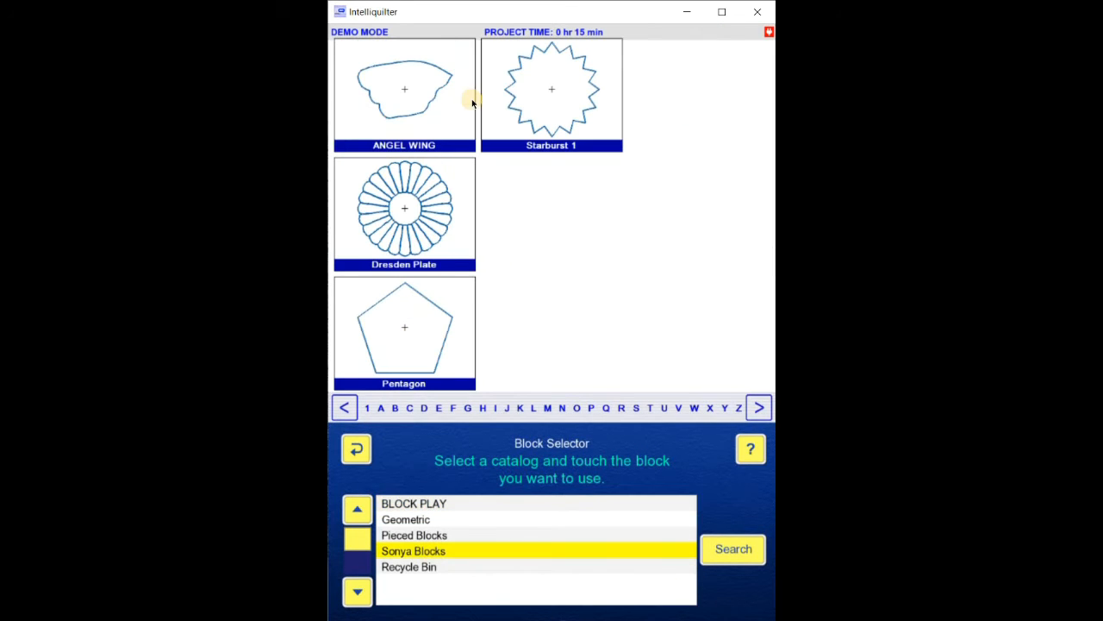
{"action": "left_click", "coordinate": [429, 93]}
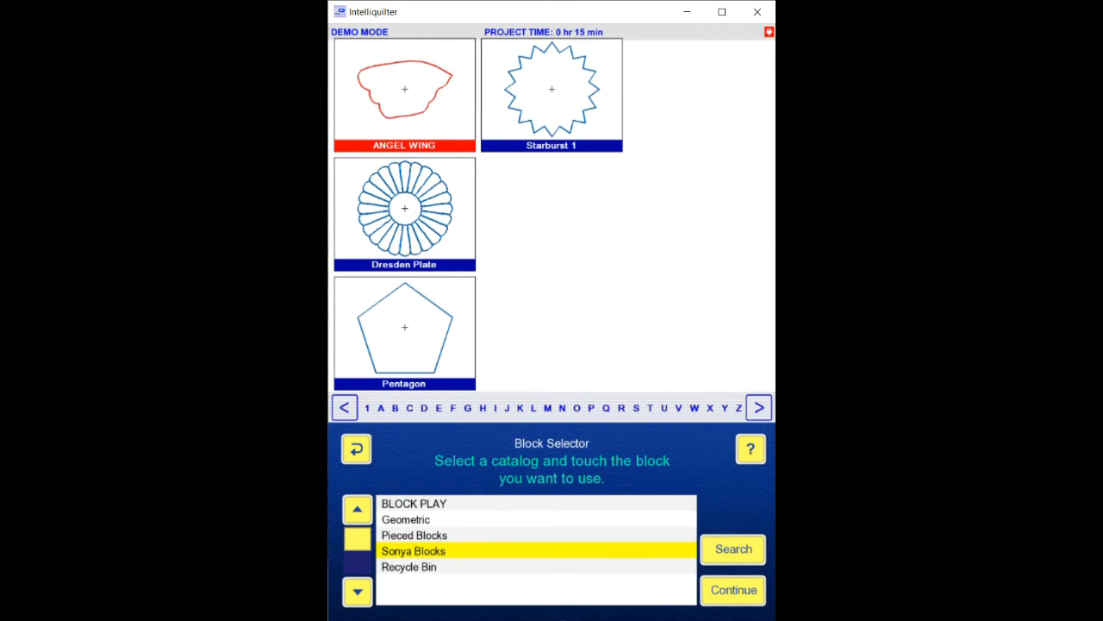
{"action": "left_click", "coordinate": [733, 591]}
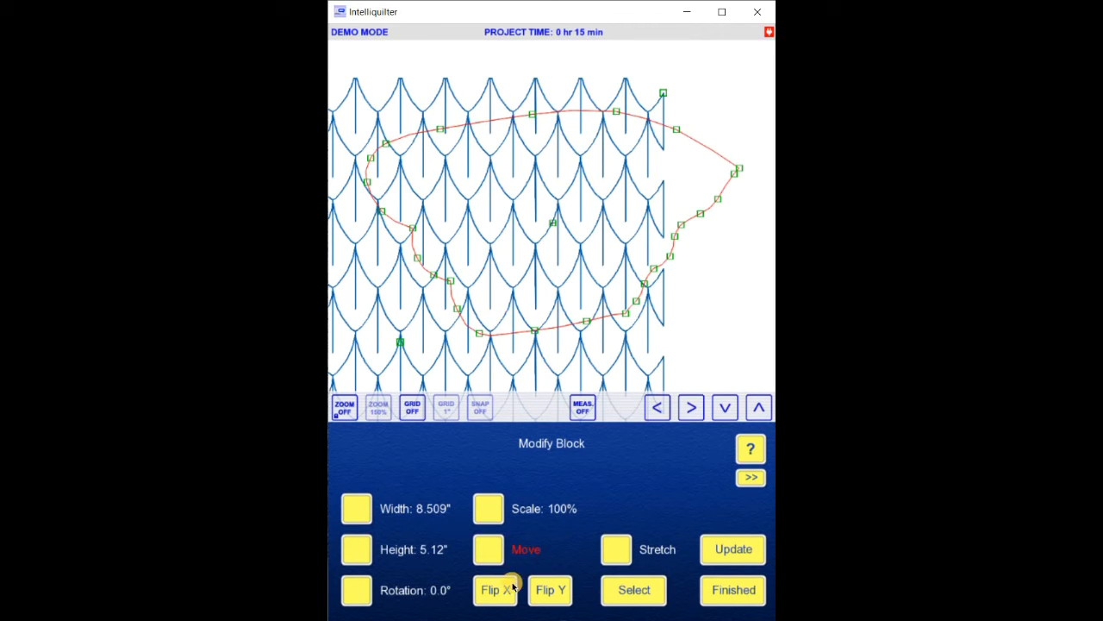
{"action": "left_click", "coordinate": [732, 590]}
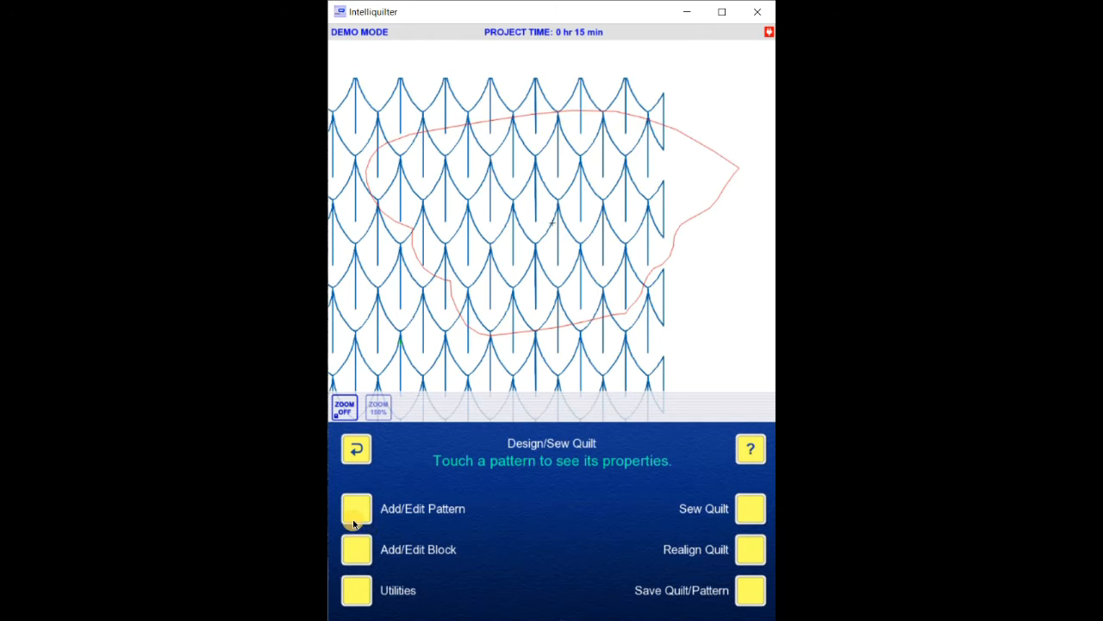
- Rotate the combined feather pattern by 90° clockwise
{"action": "left_click", "coordinate": [354, 522]}
{"action": "left_click", "coordinate": [357, 547]}
{"action": "left_click", "coordinate": [495, 254]}
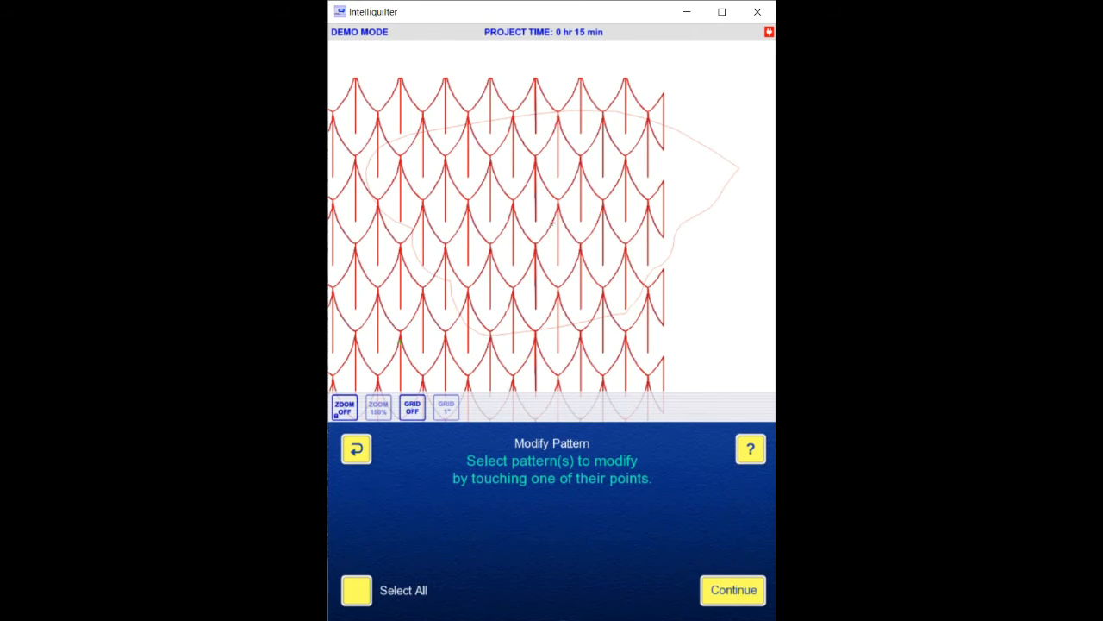
{"action": "left_click", "coordinate": [731, 590]}
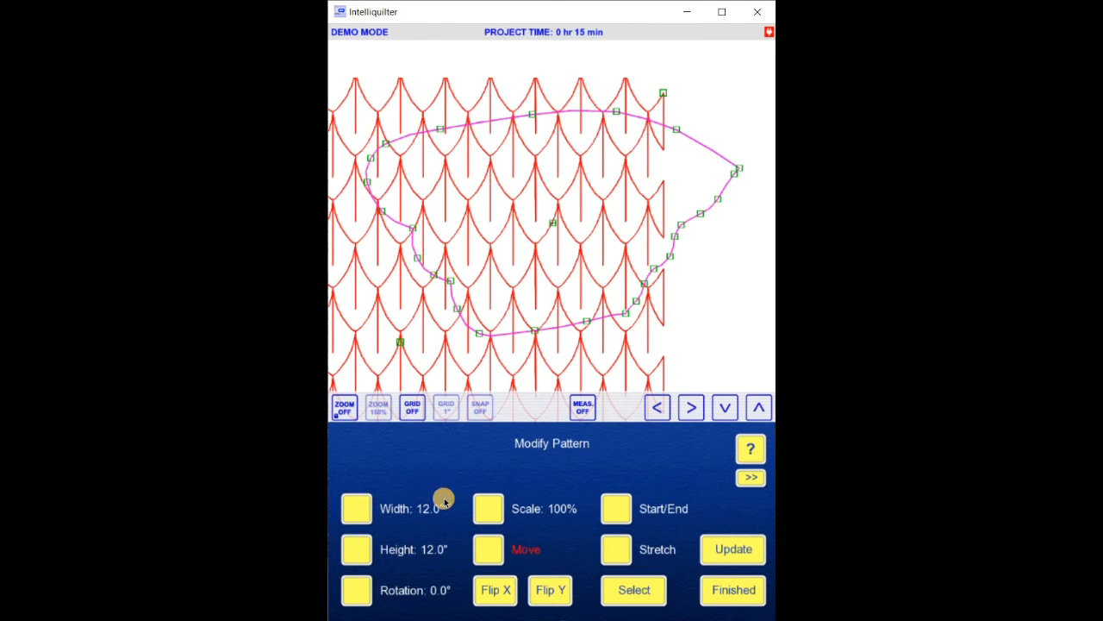
{"action": "left_click", "coordinate": [357, 589]}
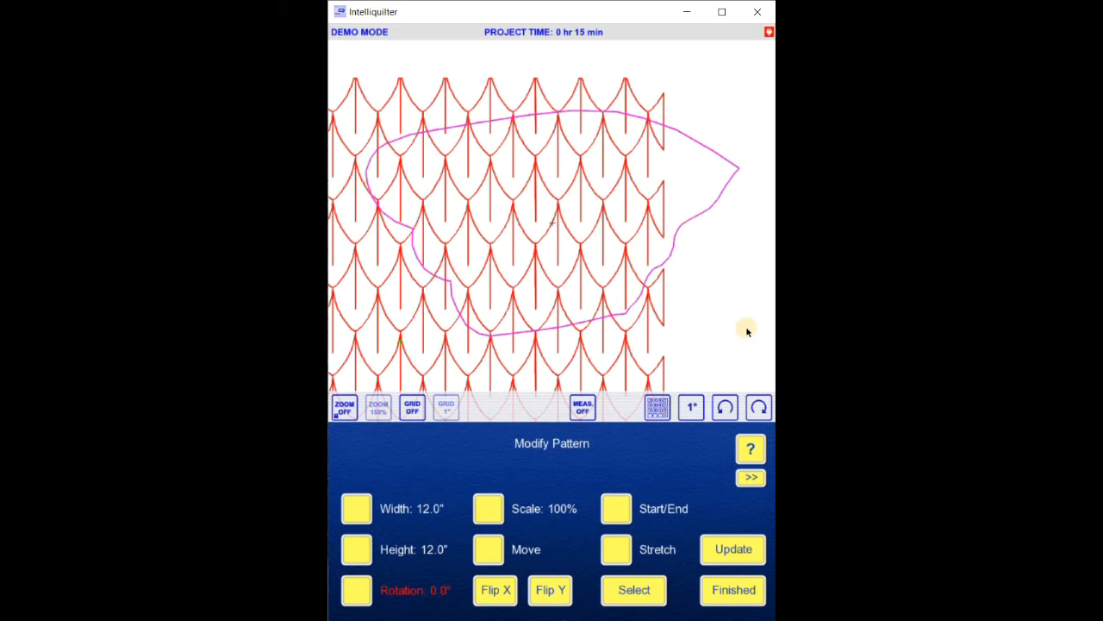
{"action": "left_click", "coordinate": [693, 406]}
{"action": "left_click", "coordinate": [758, 409]}
- Move the rotated feather pattern so that it covers the whole angel wing block with a margin all around
{"action": "left_click", "coordinate": [488, 549]}
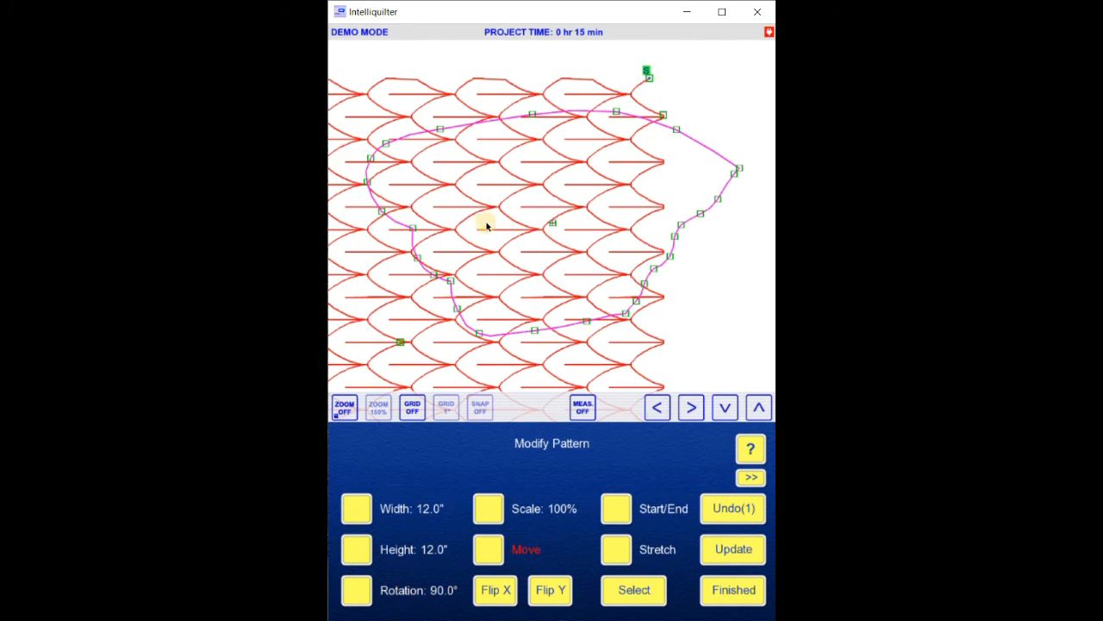
{"action": "left_click_drag", "start_coordinate": [487, 225], "coordinate": [577, 224]}
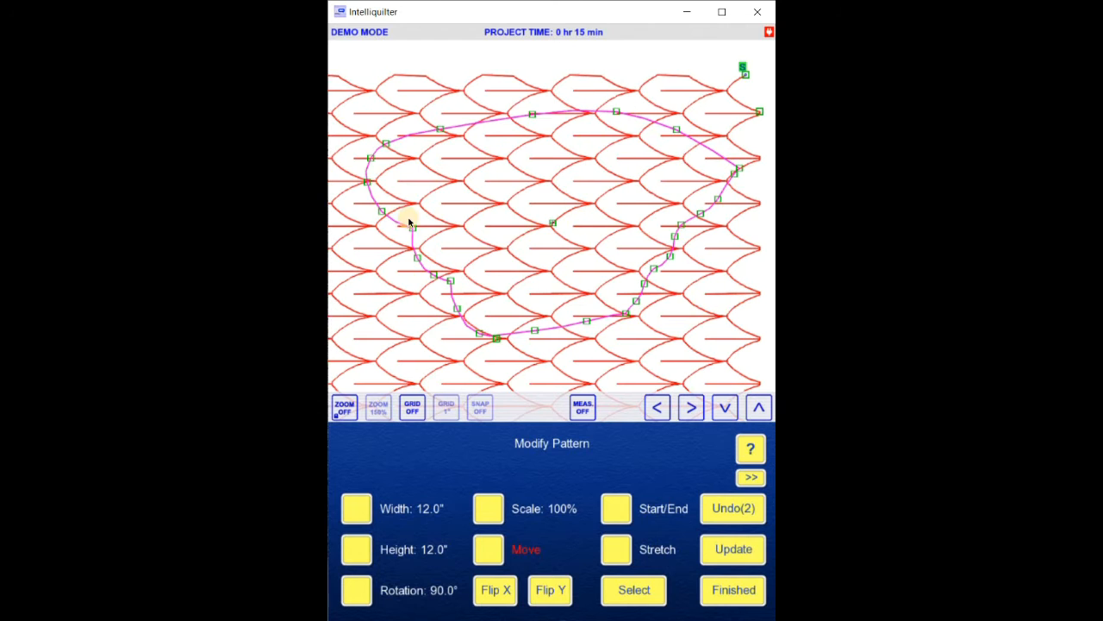
{"action": "left_click", "coordinate": [344, 406]}
{"action": "left_click", "coordinate": [345, 309]}
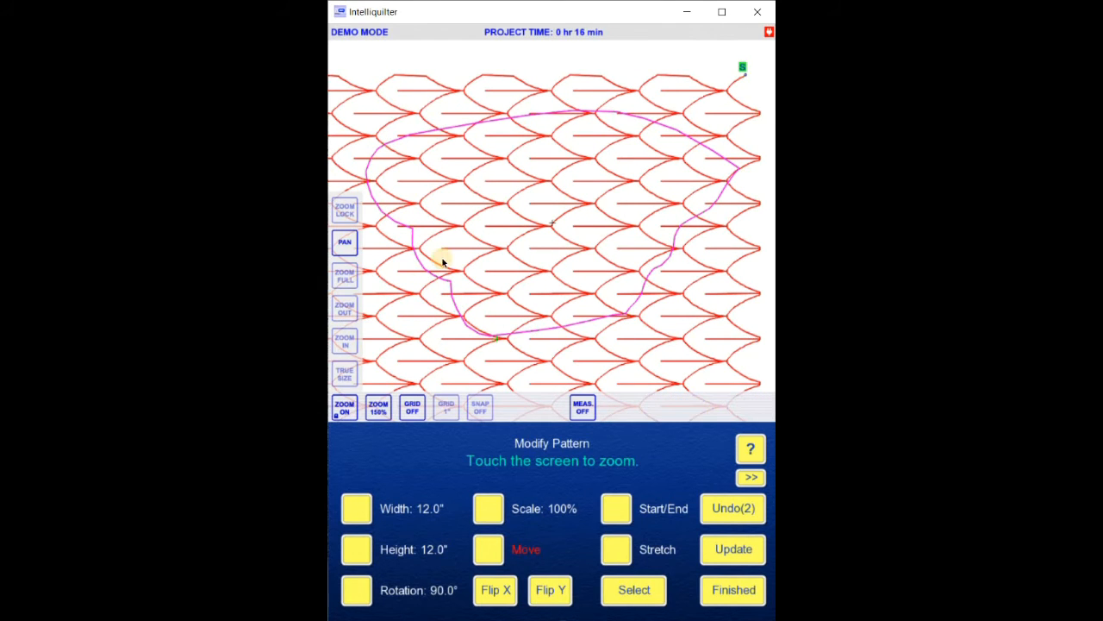
{"action": "left_click", "coordinate": [443, 251]}
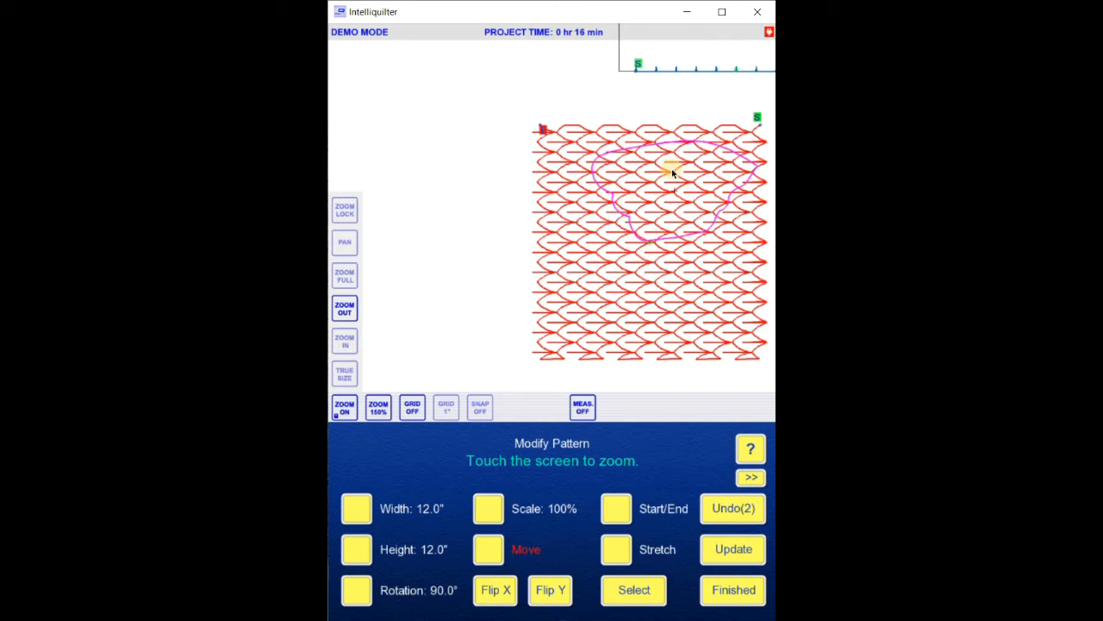
{"action": "left_click", "coordinate": [670, 169]}
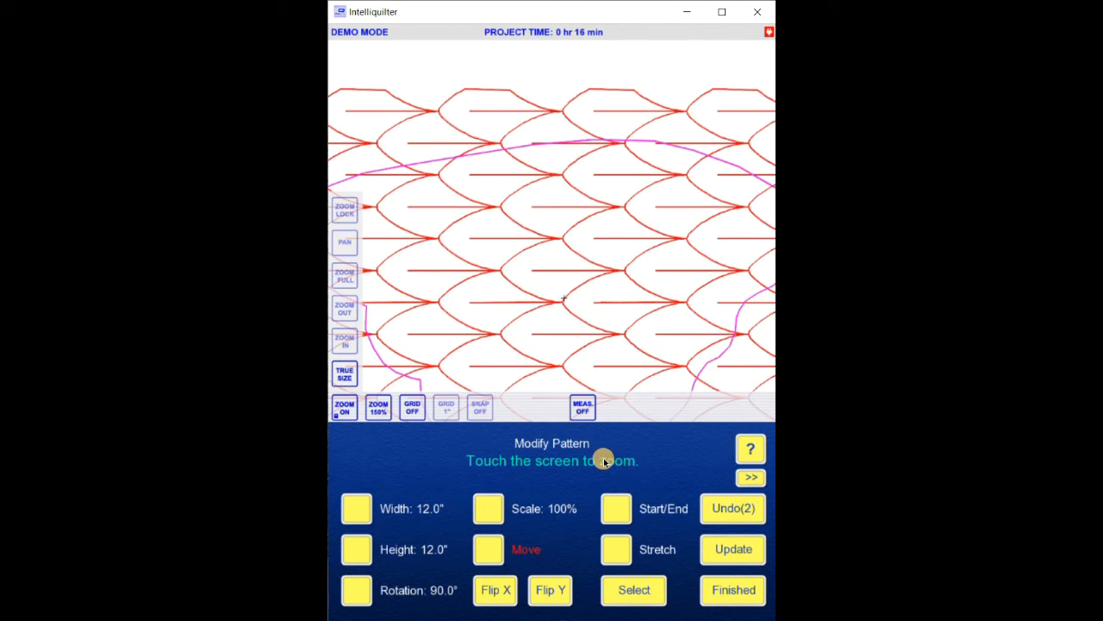
{"action": "left_click", "coordinate": [345, 314]}
{"action": "left_click", "coordinate": [579, 322]}
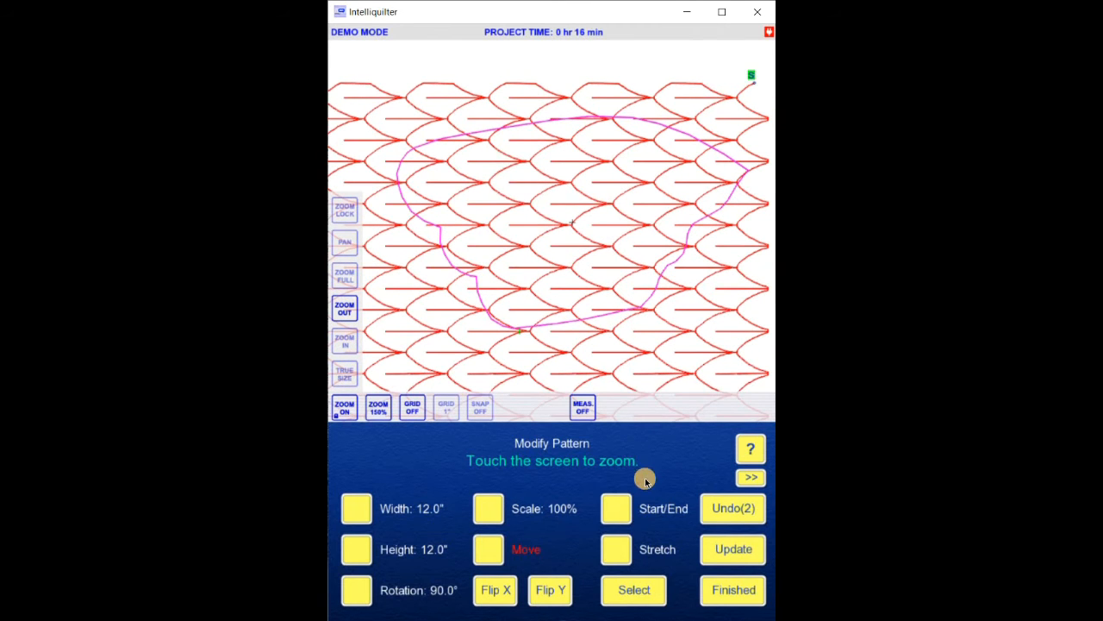
{"action": "left_click", "coordinate": [576, 163]}
{"action": "left_click", "coordinate": [345, 406]}
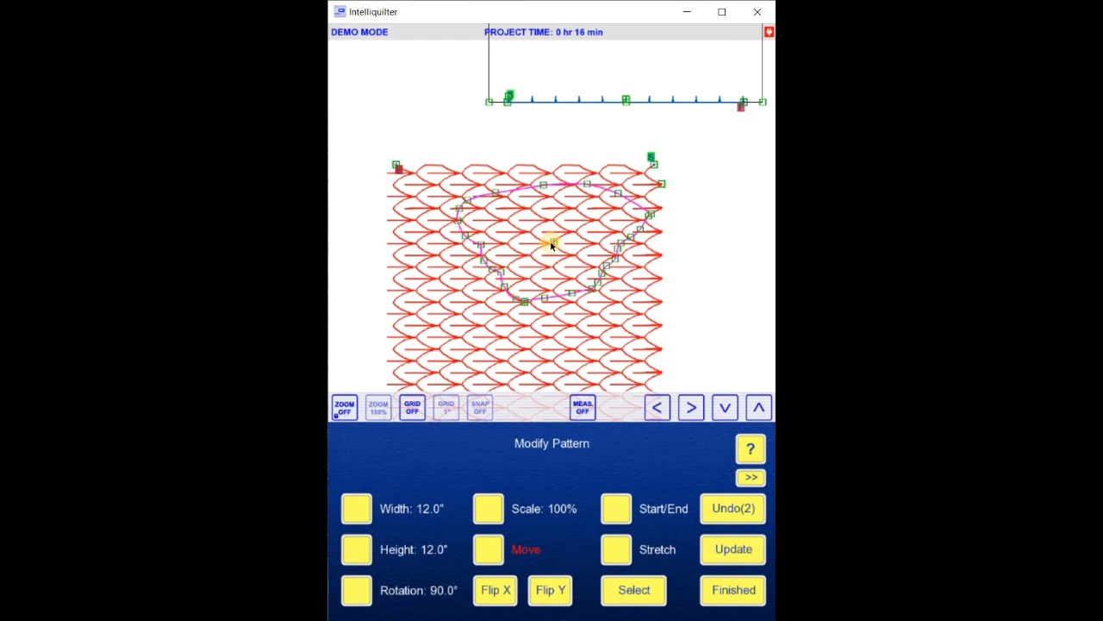
{"action": "left_click_drag", "start_coordinate": [552, 271], "coordinate": [556, 245]}
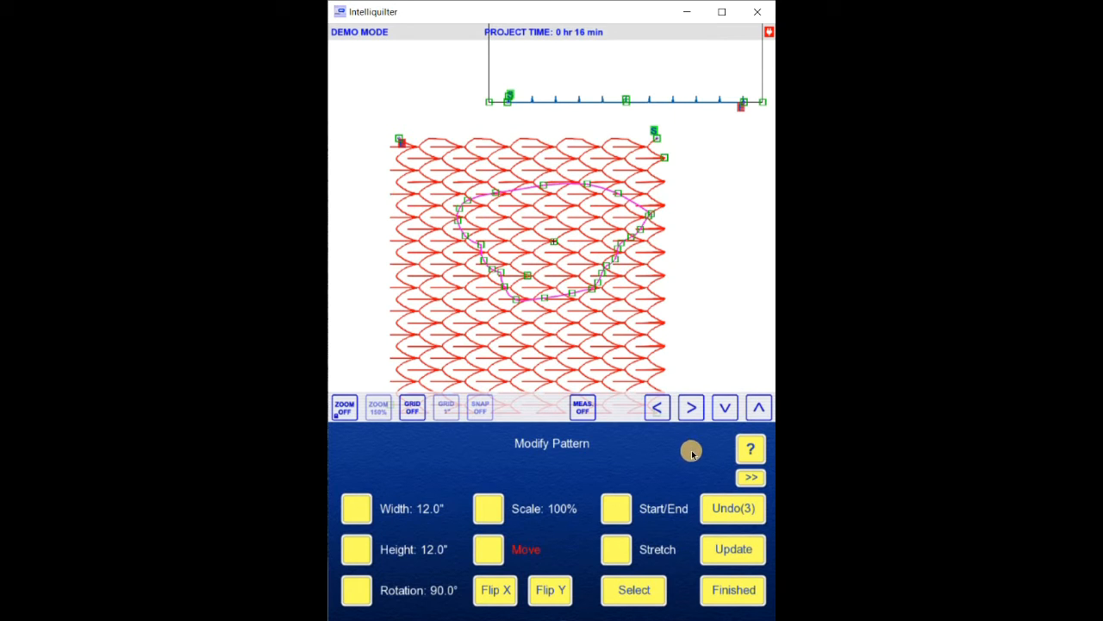
- Distort the rotated feather pattern by pulling its top-left corner outward, up and to the left
{"action": "left_click", "coordinate": [751, 478]}
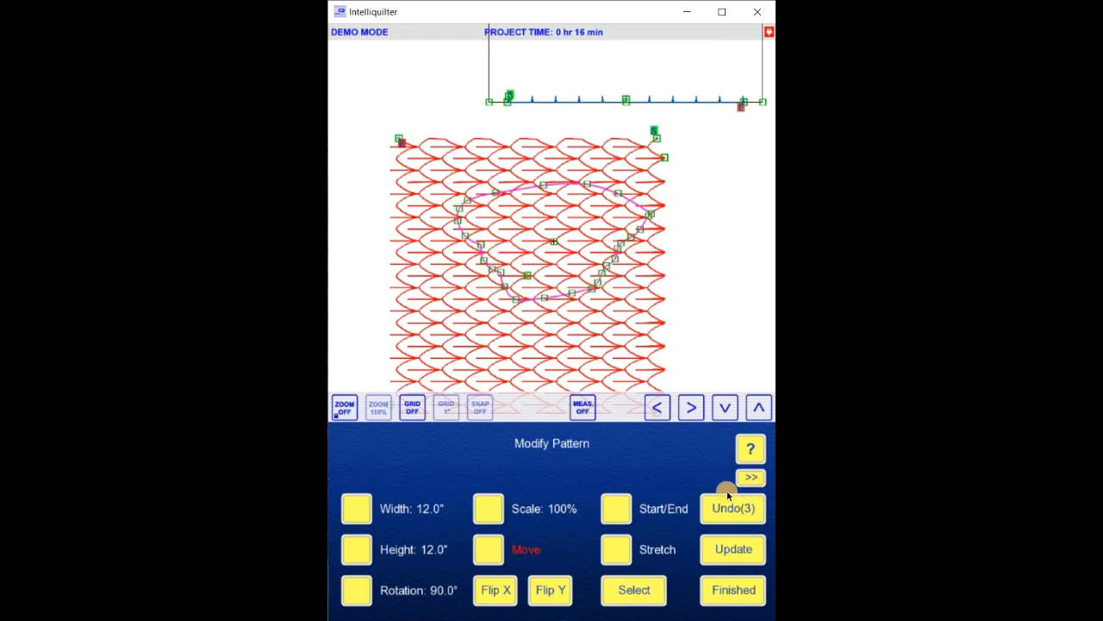
{"action": "left_click", "coordinate": [352, 591]}
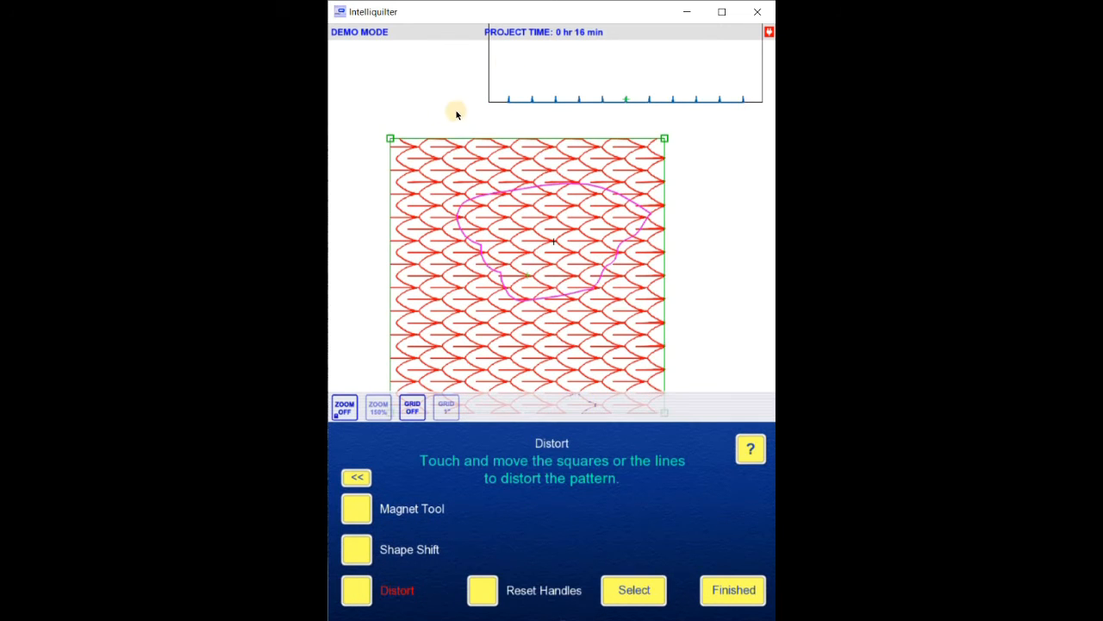
{"action": "left_click_drag", "start_coordinate": [364, 113], "coordinate": [307, 83]}
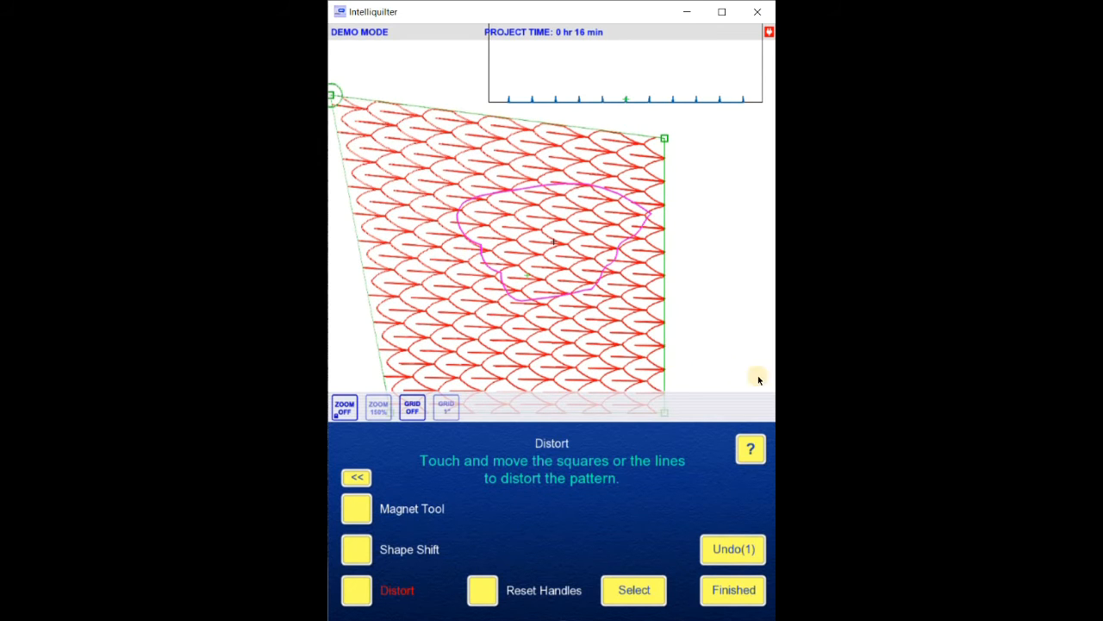
- Flare the left side of the feather pattern further by lowering its bottom-left corner and raising its top-left corner, and finish the distortion
{"action": "left_click", "coordinate": [344, 407]}
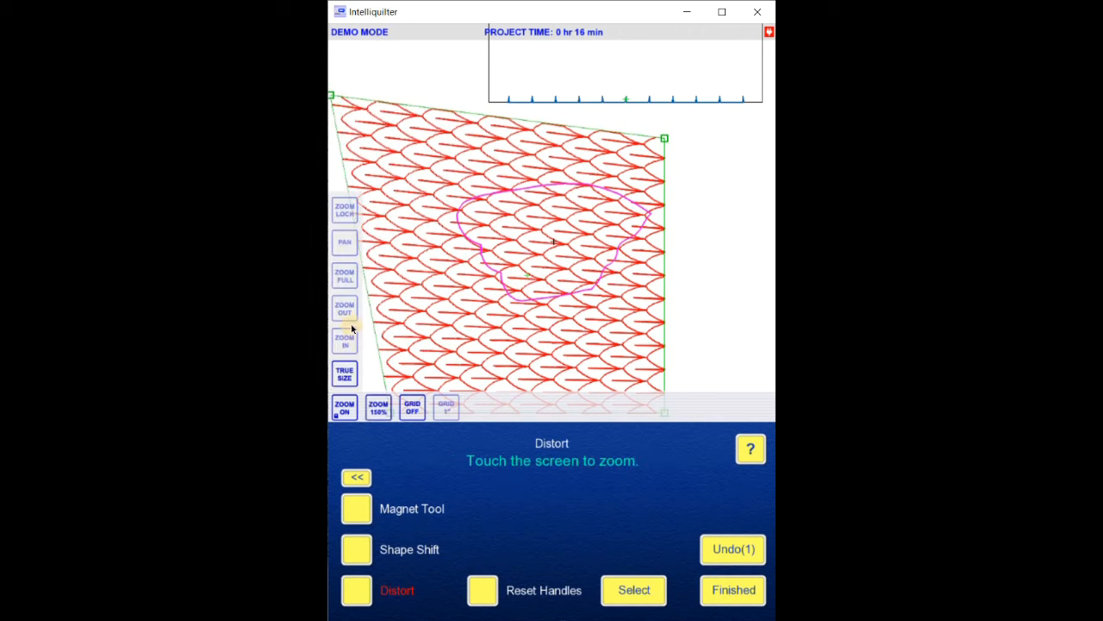
{"action": "left_click", "coordinate": [344, 309]}
{"action": "left_click", "coordinate": [638, 374]}
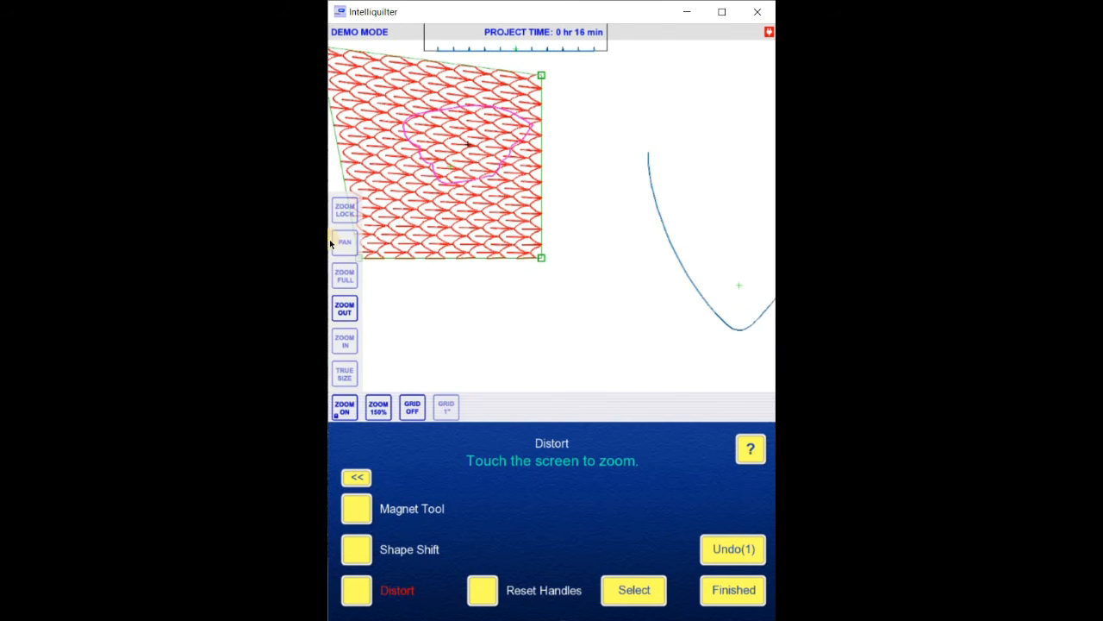
{"action": "left_click", "coordinate": [621, 362]}
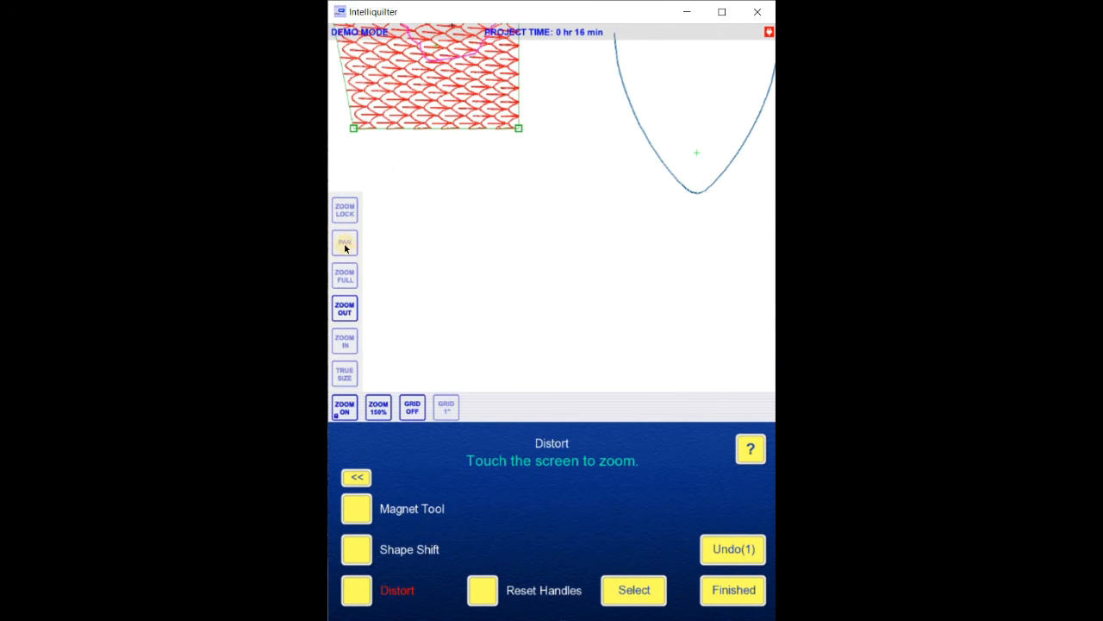
{"action": "left_click", "coordinate": [343, 341]}
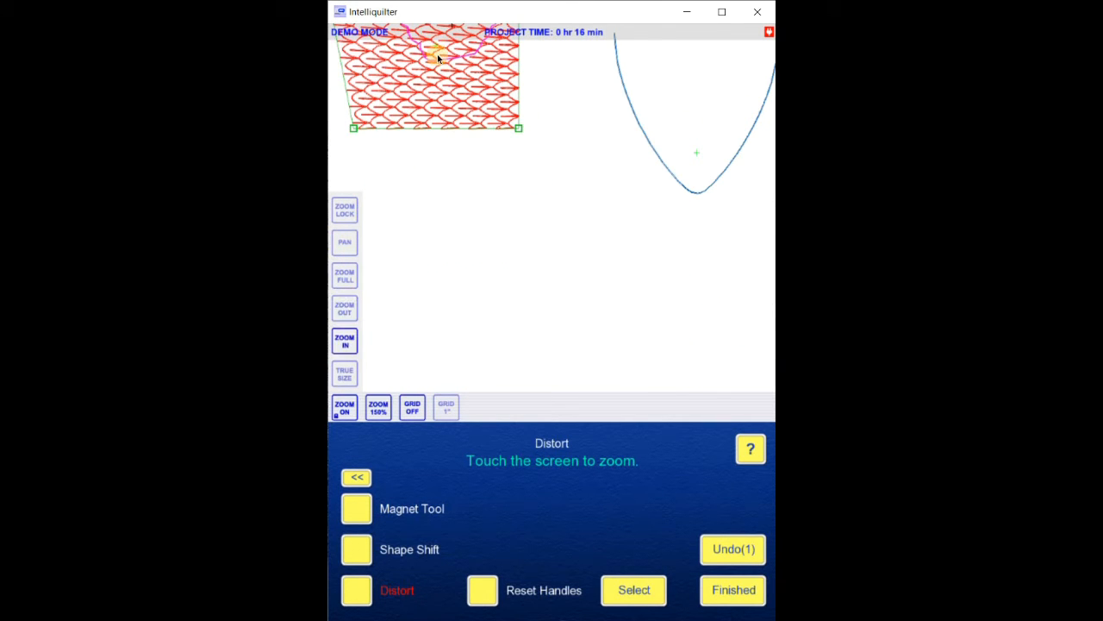
{"action": "left_click", "coordinate": [518, 184]}
{"action": "left_click", "coordinate": [342, 418]}
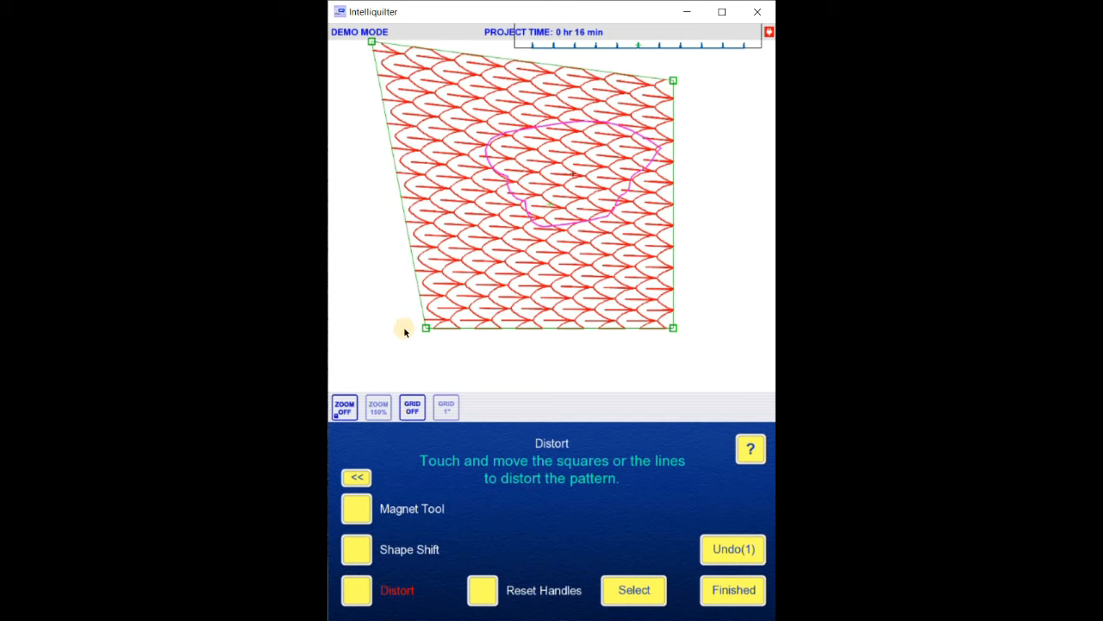
{"action": "left_click_drag", "start_coordinate": [405, 331], "coordinate": [378, 387]}
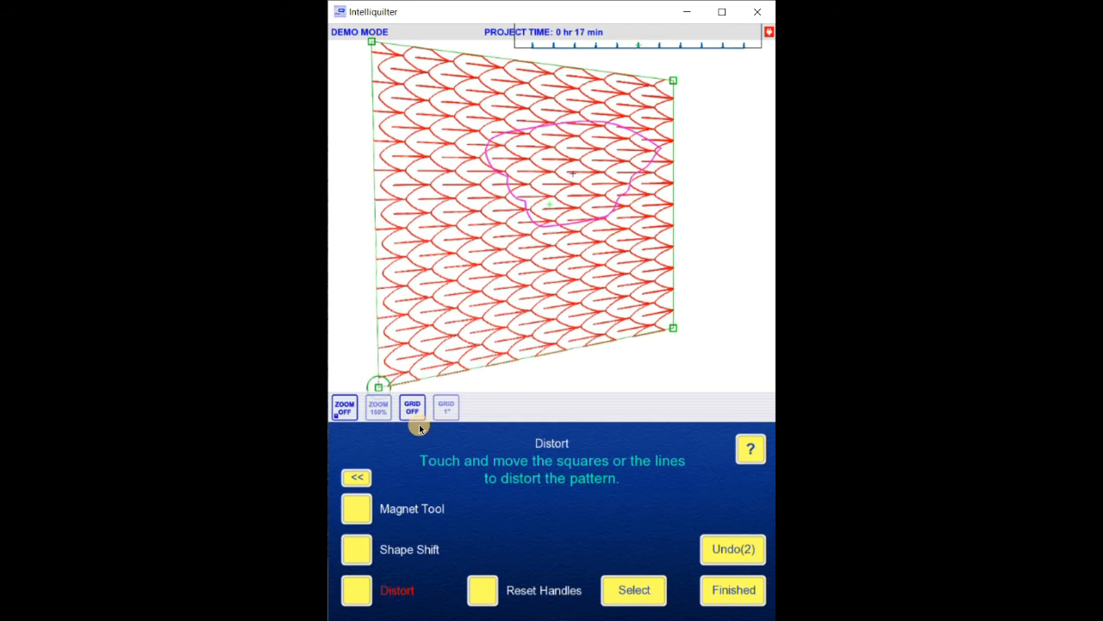
{"action": "left_click_drag", "start_coordinate": [421, 355], "coordinate": [406, 398]}
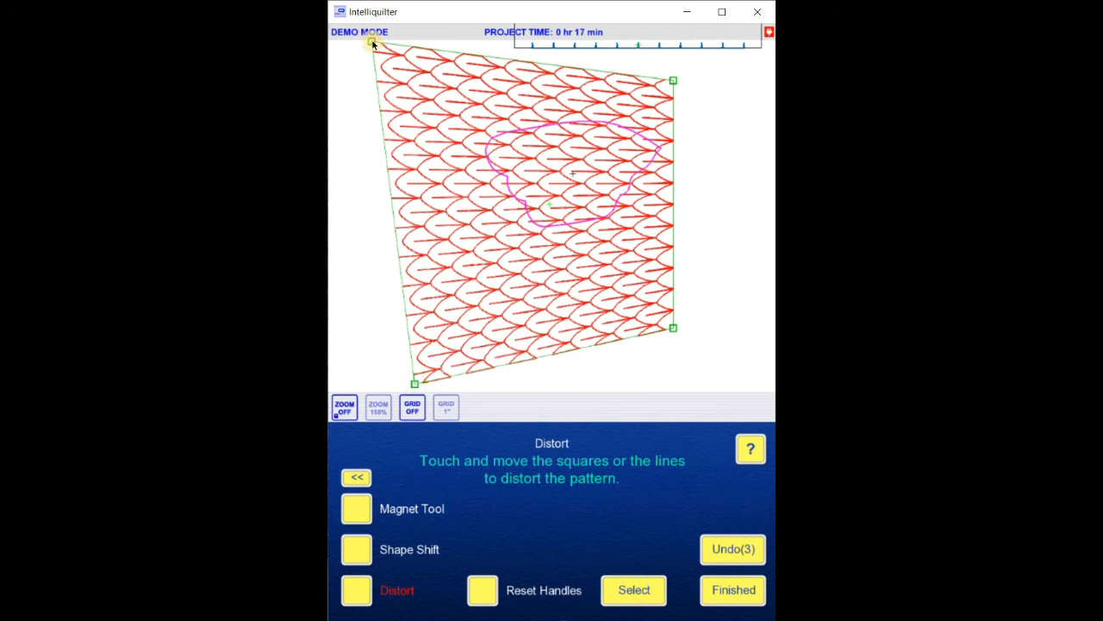
{"action": "left_click_drag", "start_coordinate": [373, 43], "coordinate": [369, 11]}
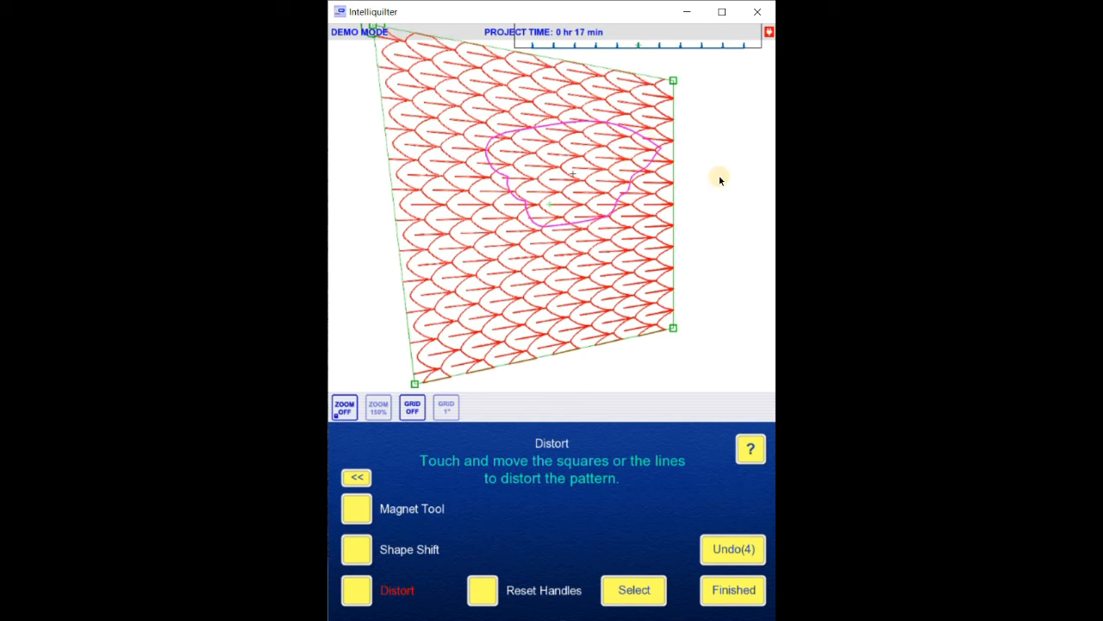
{"action": "left_click", "coordinate": [728, 595]}
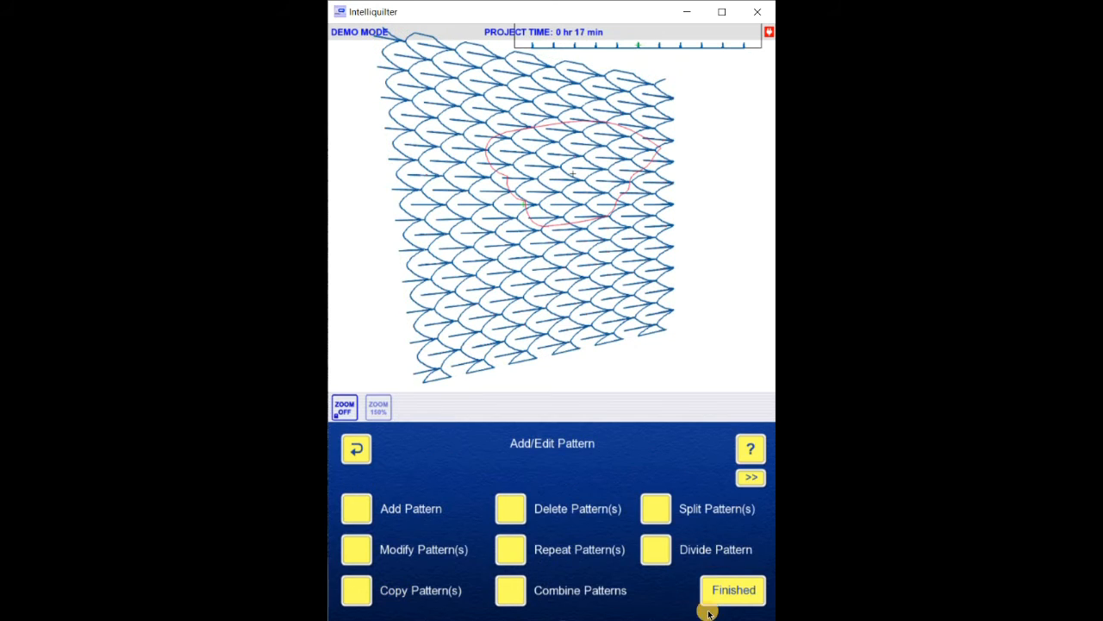
{"action": "left_click", "coordinate": [729, 600]}
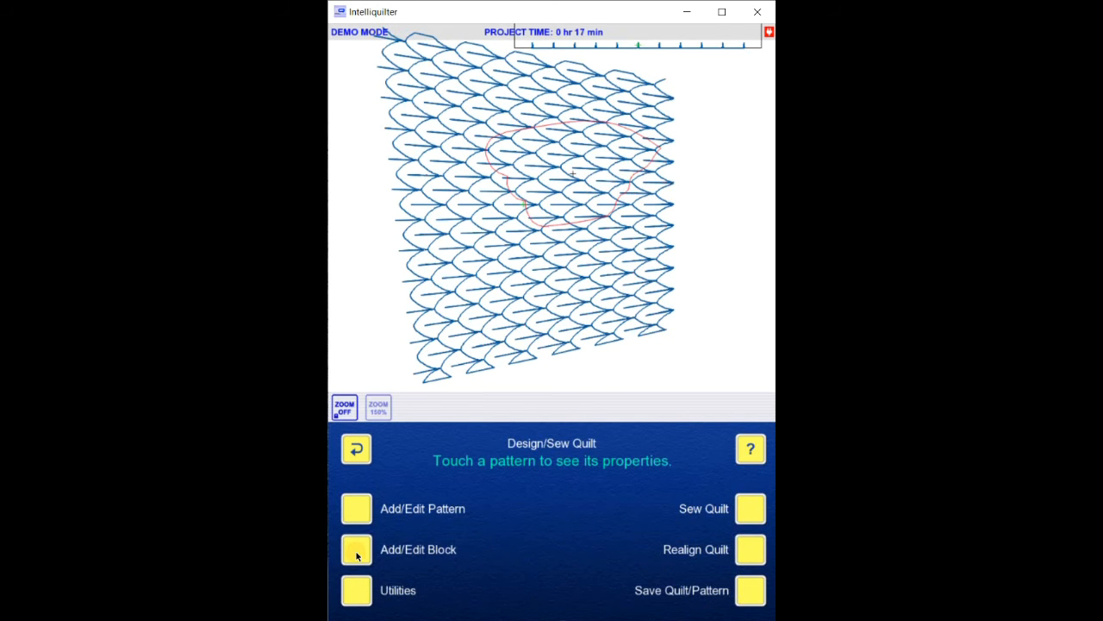
- Clip the distorted feather pattern with a new clipping block defined by the existing angel wing block, continuing despite the large clipped share
{"action": "left_click", "coordinate": [356, 551]}
{"action": "left_click", "coordinate": [361, 511]}
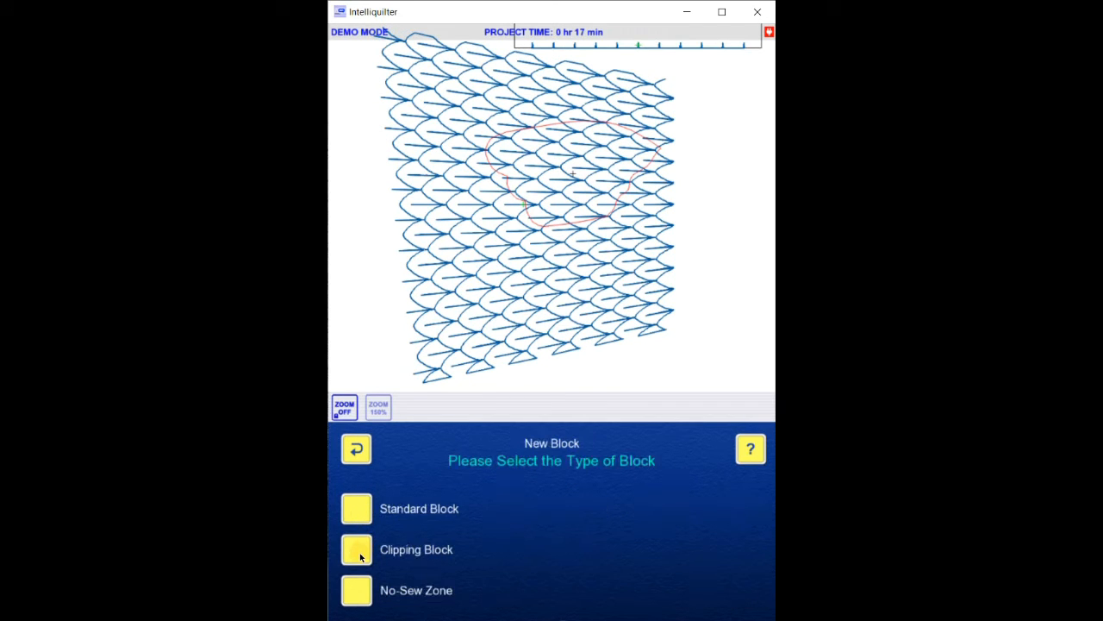
{"action": "left_click", "coordinate": [364, 553]}
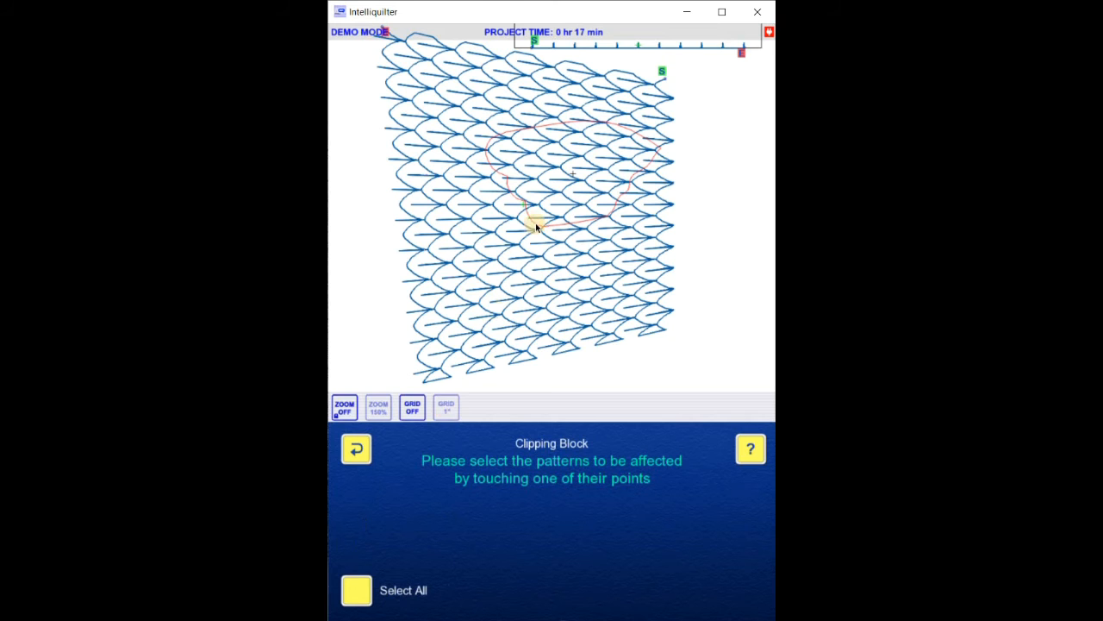
{"action": "left_click", "coordinate": [542, 282]}
{"action": "left_click", "coordinate": [745, 595]}
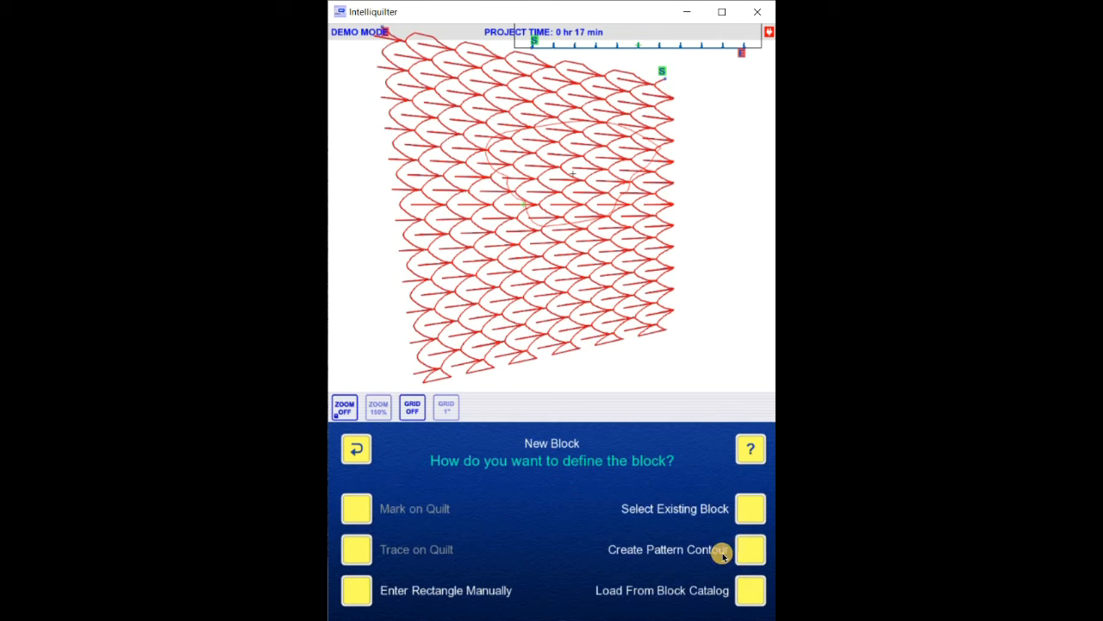
{"action": "left_click", "coordinate": [750, 506]}
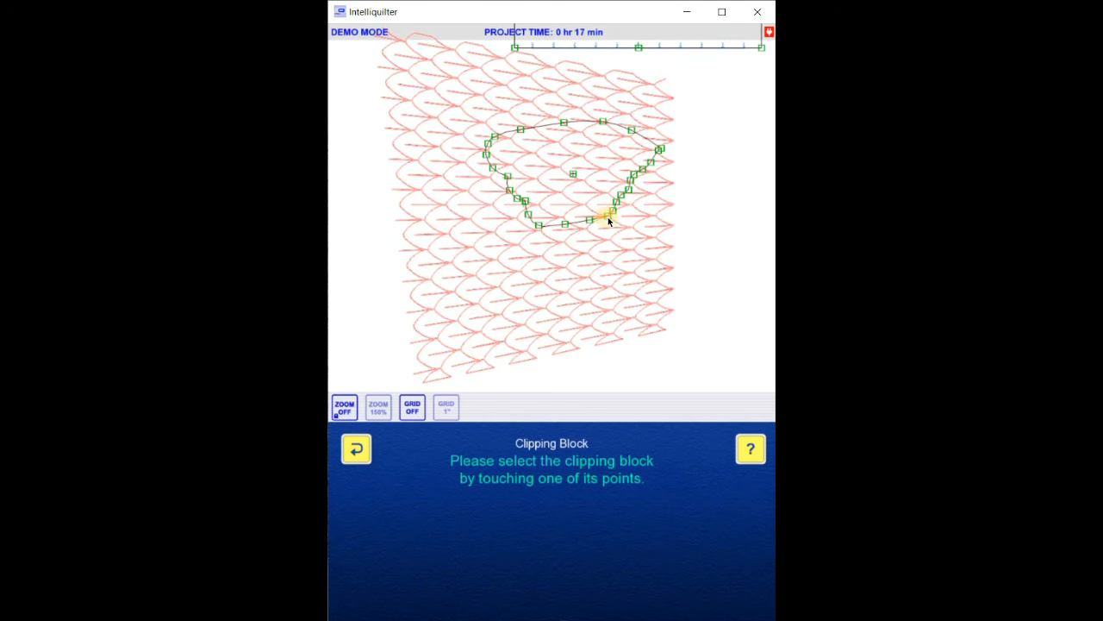
{"action": "left_click", "coordinate": [608, 220]}
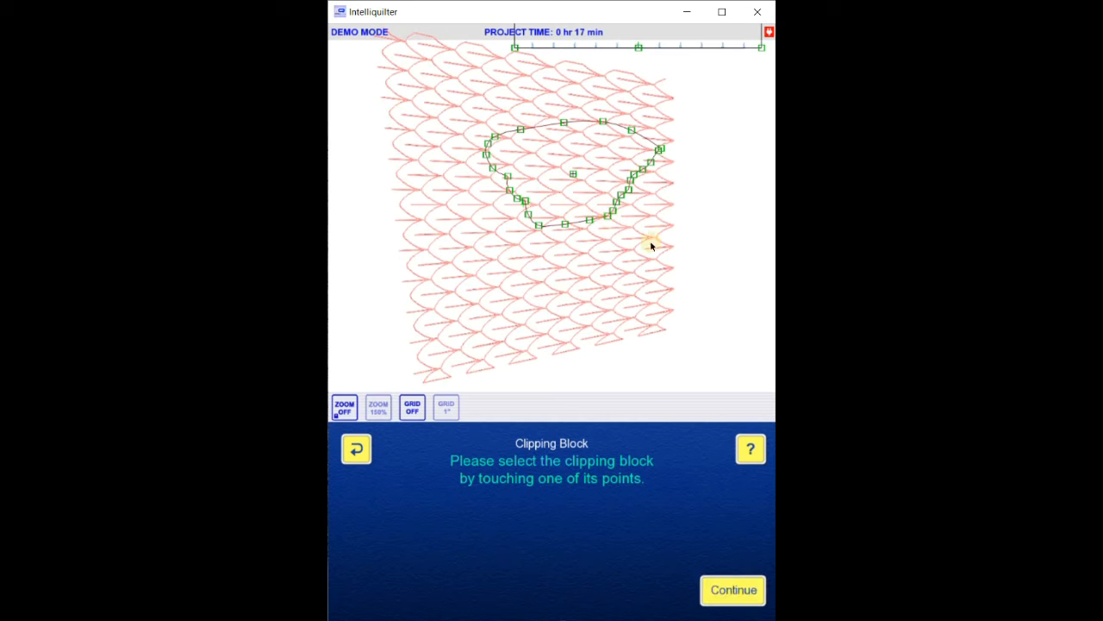
{"action": "left_click", "coordinate": [727, 588]}
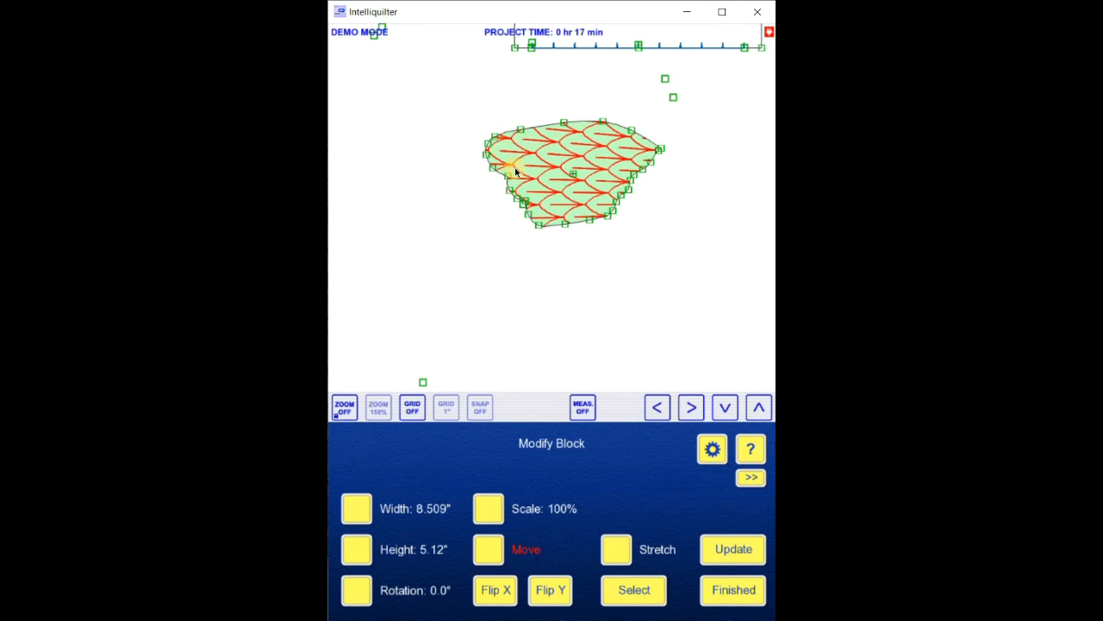
{"action": "left_click", "coordinate": [719, 598]}
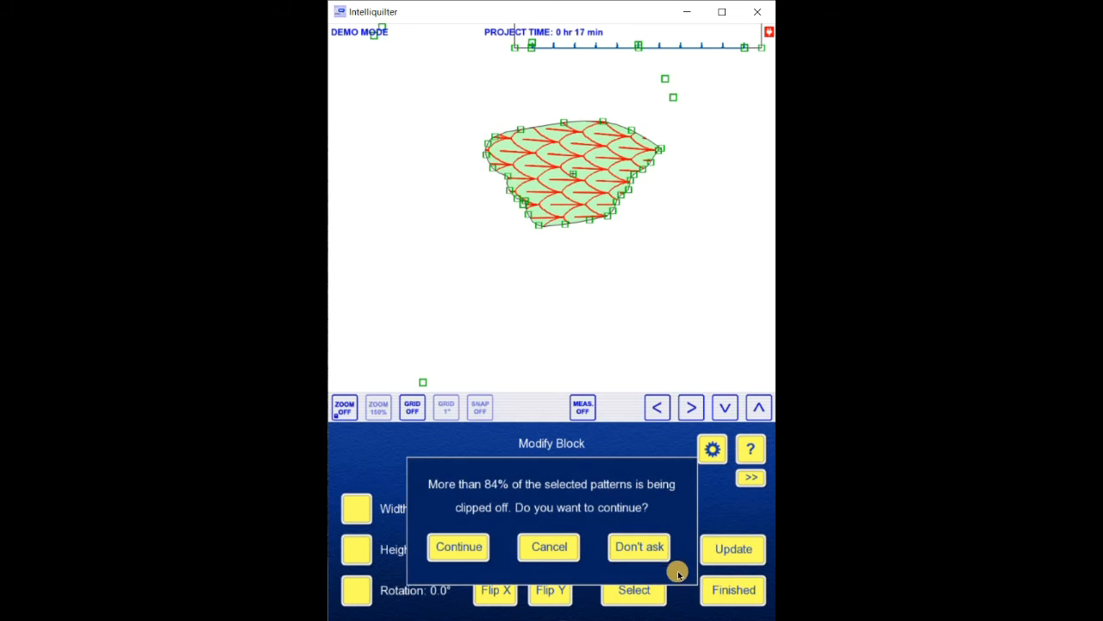
{"action": "left_click", "coordinate": [466, 548]}
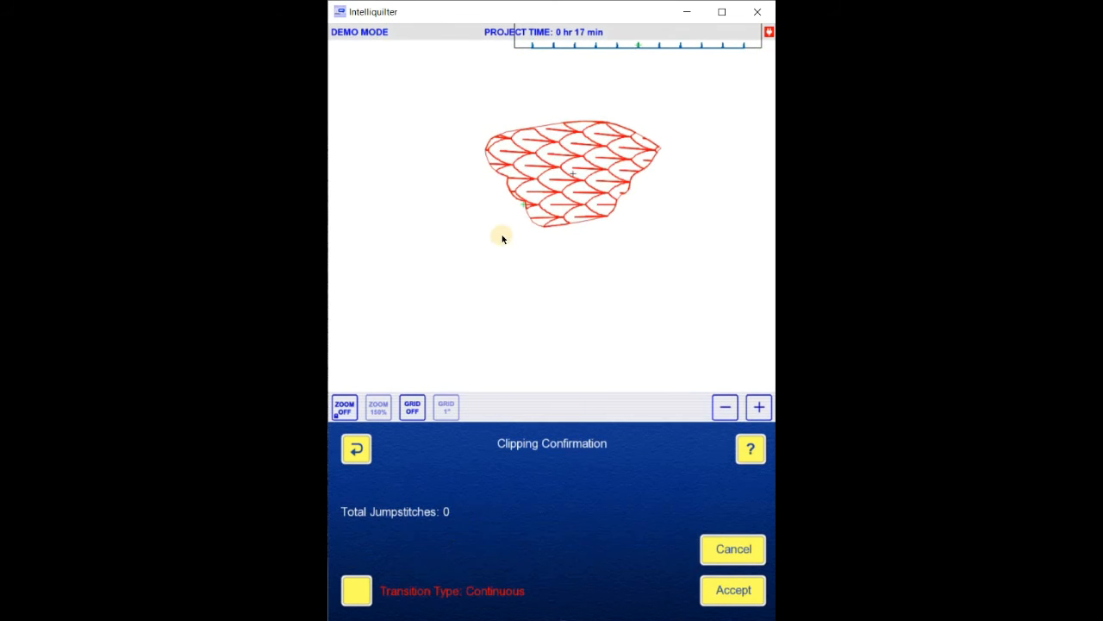
- Commit the clipped feather pattern with the Continuous transition type after trying the Jumpstitch and Tie-Off transitions
{"action": "left_click", "coordinate": [762, 408]}
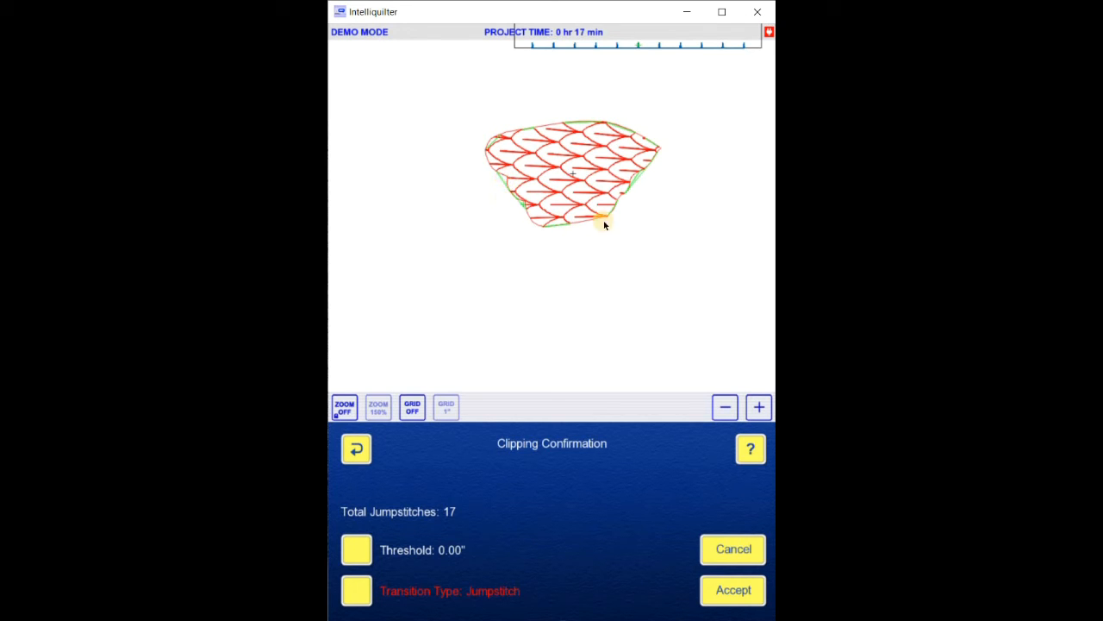
{"action": "left_click", "coordinate": [755, 410]}
{"action": "left_click", "coordinate": [755, 410]}
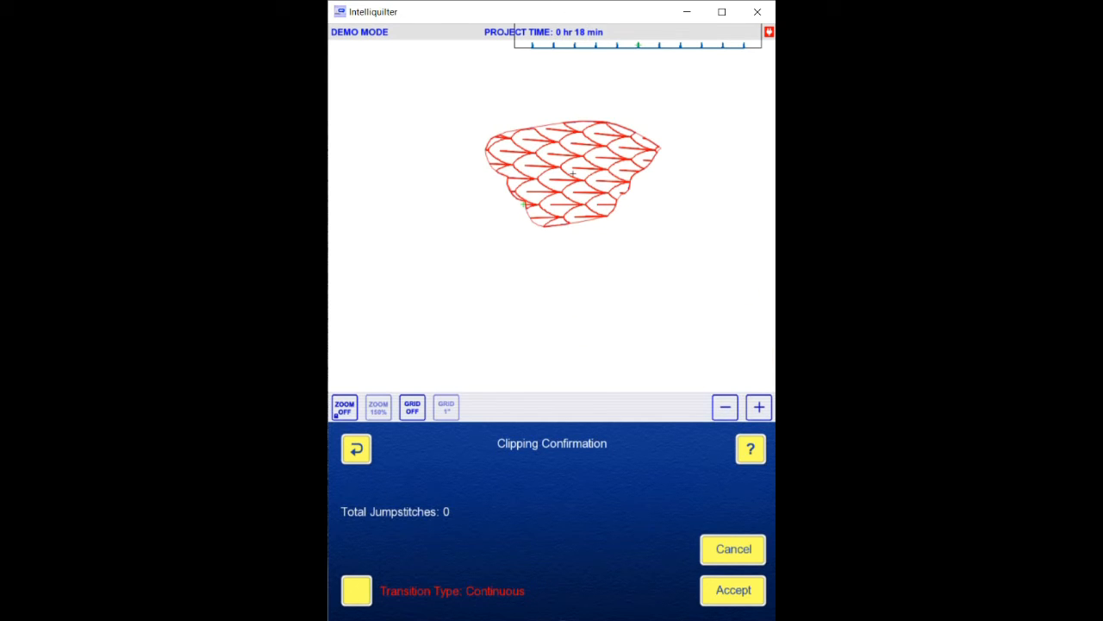
{"action": "left_click", "coordinate": [734, 593]}
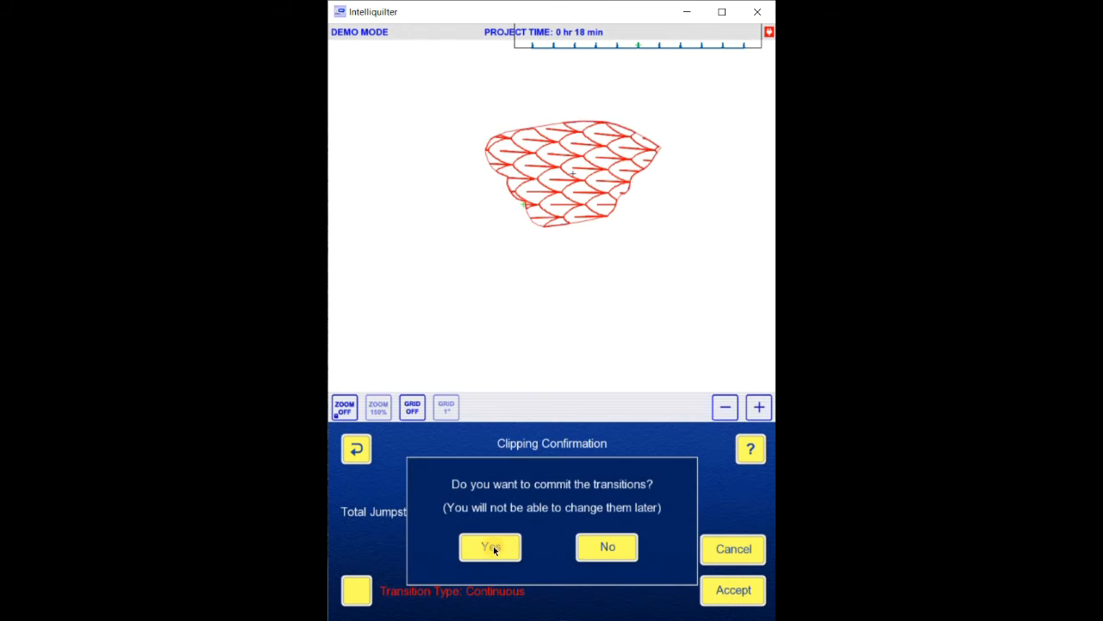
{"action": "left_click", "coordinate": [491, 547]}
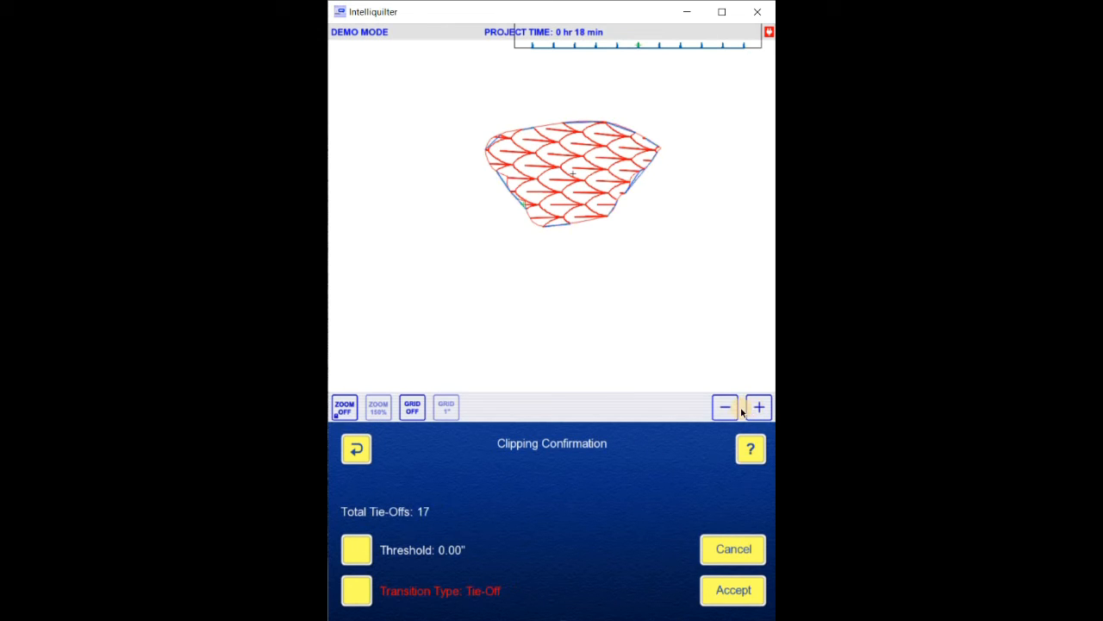
{"action": "left_click", "coordinate": [535, 593]}
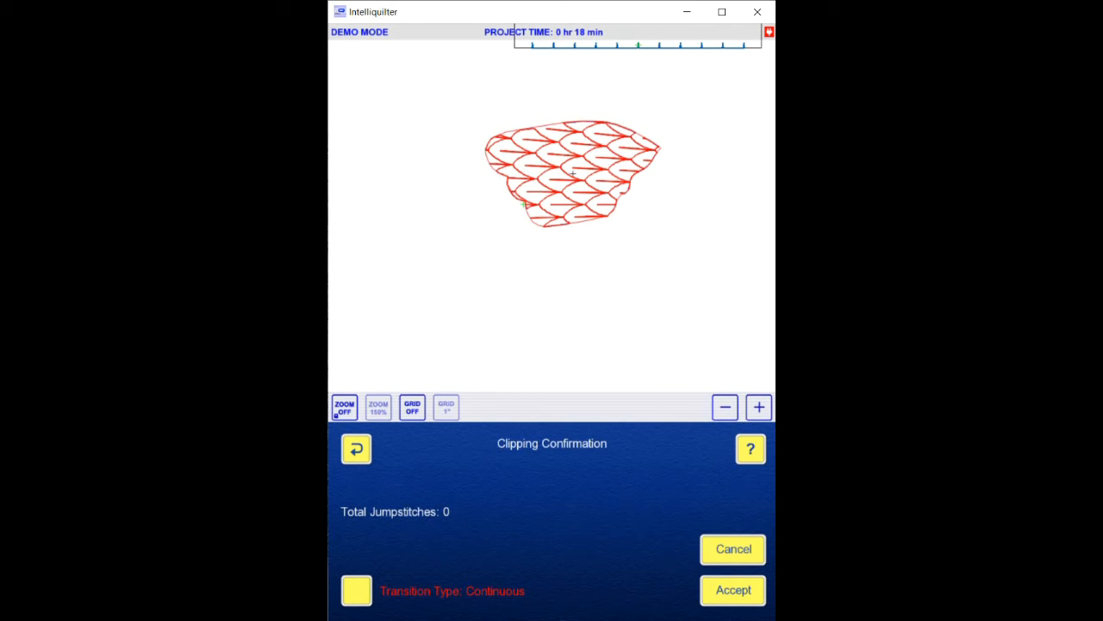
{"action": "left_click", "coordinate": [734, 593]}
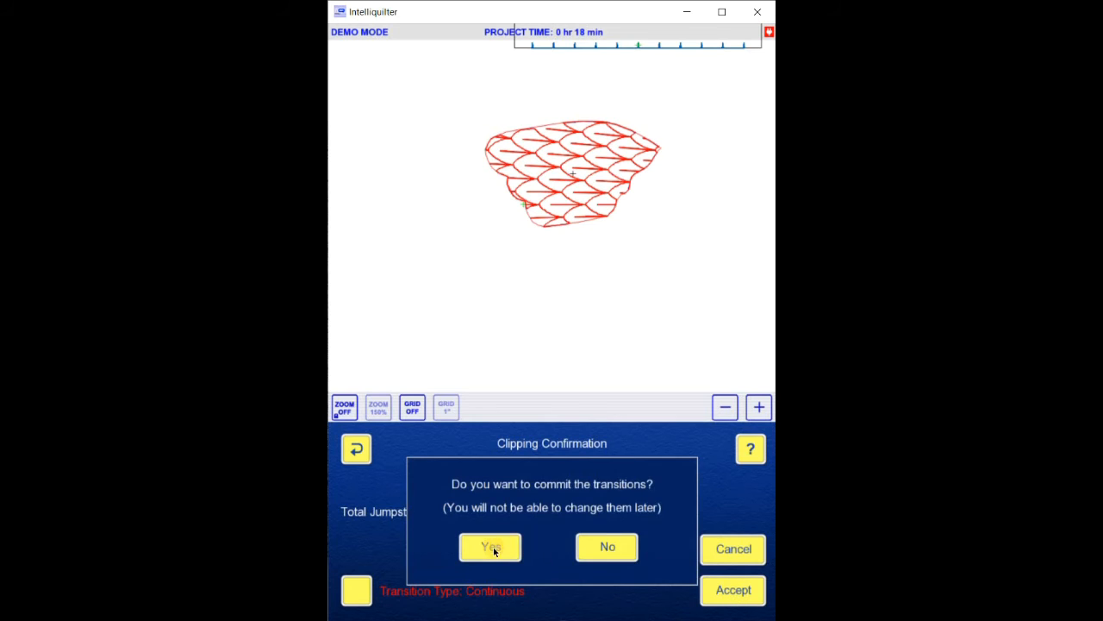
{"action": "left_click", "coordinate": [493, 547]}
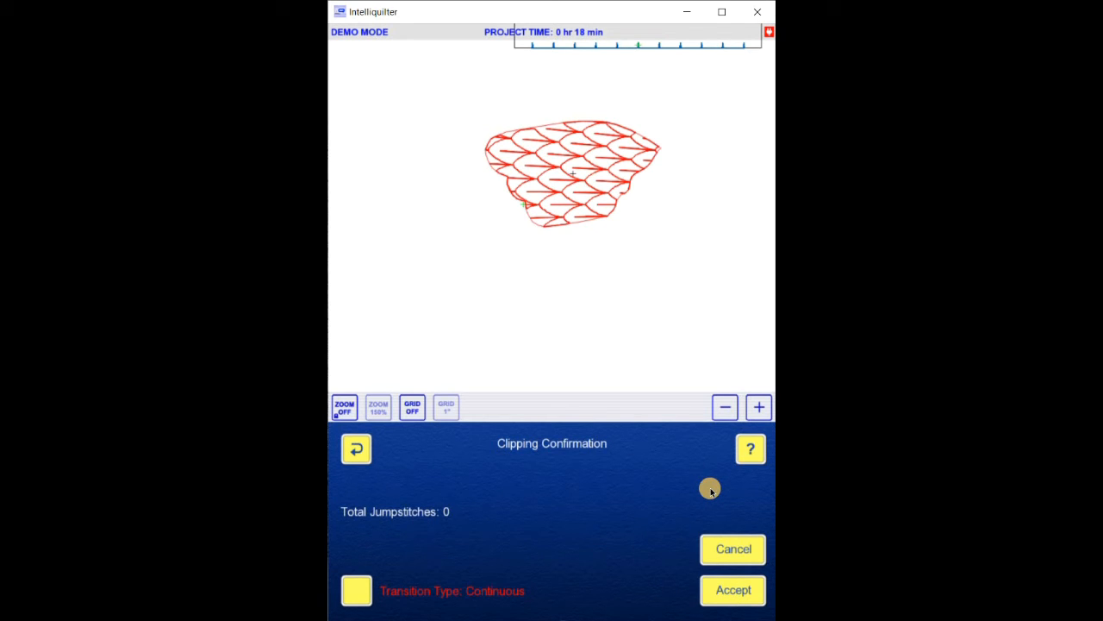
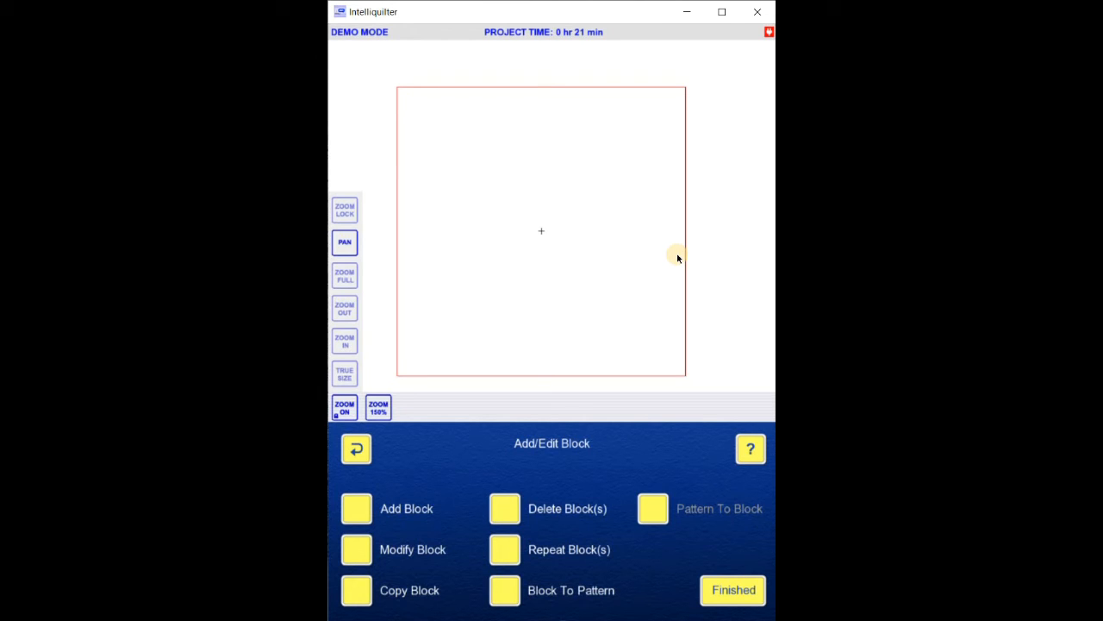
- Start a pantograph pattern in the current square block, using "Angled Shingle" for both the odd and even rows
{"action": "left_click", "coordinate": [733, 591]}
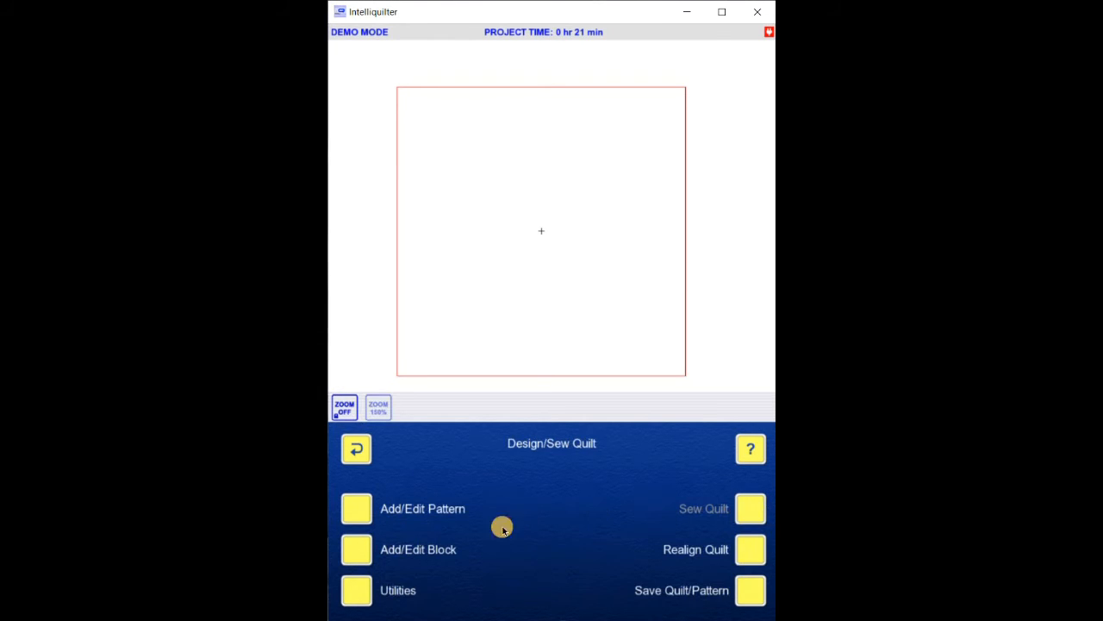
{"action": "left_click", "coordinate": [357, 515]}
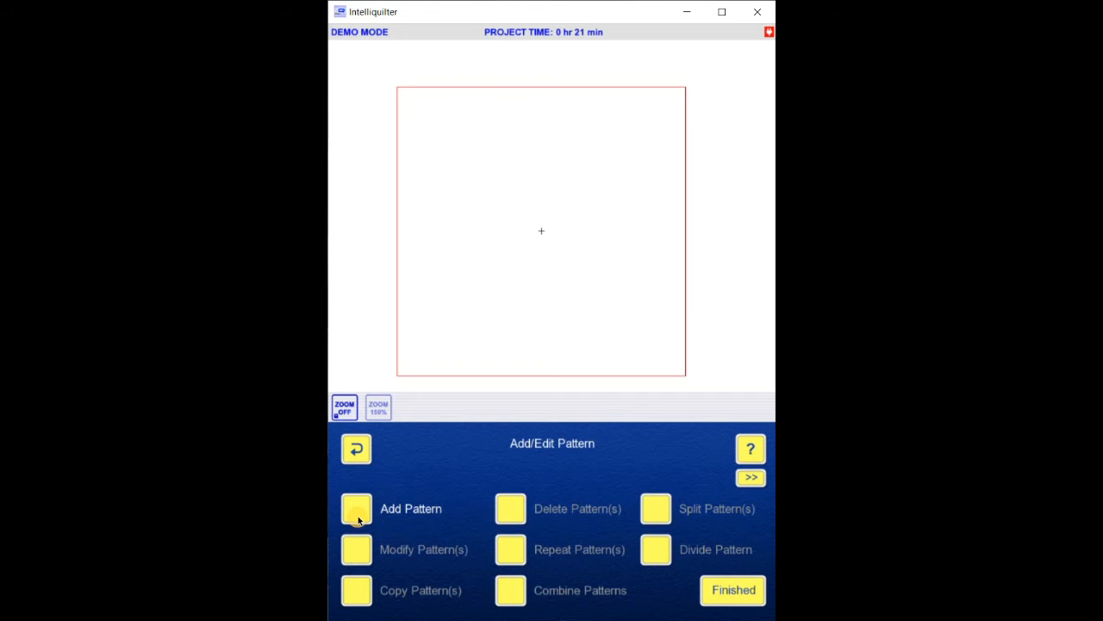
{"action": "left_click", "coordinate": [357, 513]}
{"action": "left_click", "coordinate": [362, 514]}
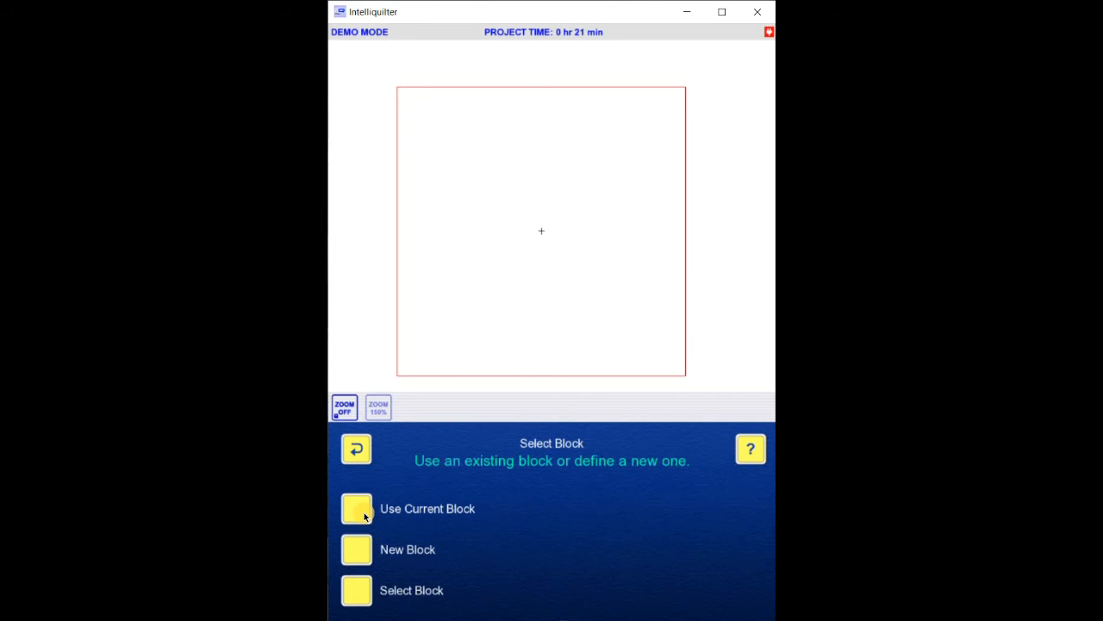
{"action": "left_click", "coordinate": [364, 513]}
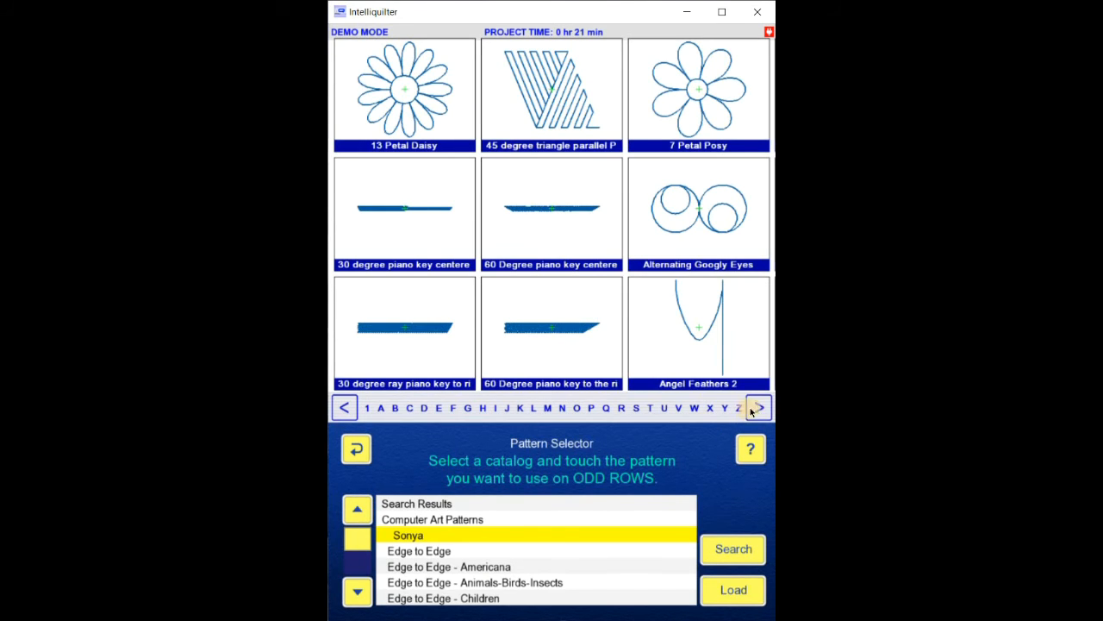
{"action": "left_click", "coordinate": [758, 411]}
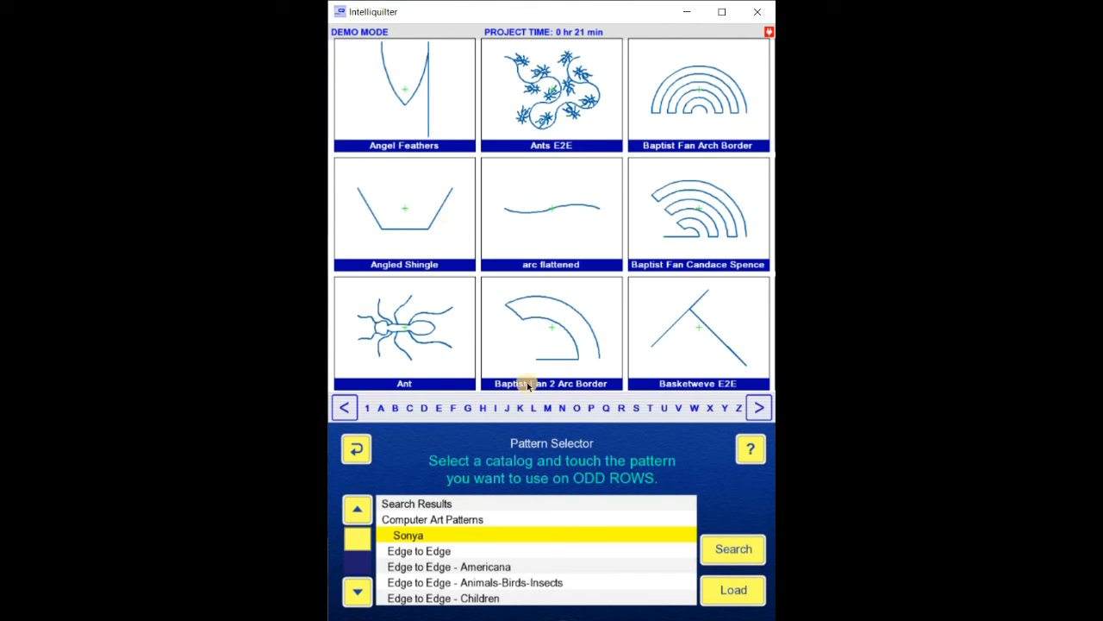
{"action": "left_click", "coordinate": [390, 221]}
{"action": "left_click", "coordinate": [739, 607]}
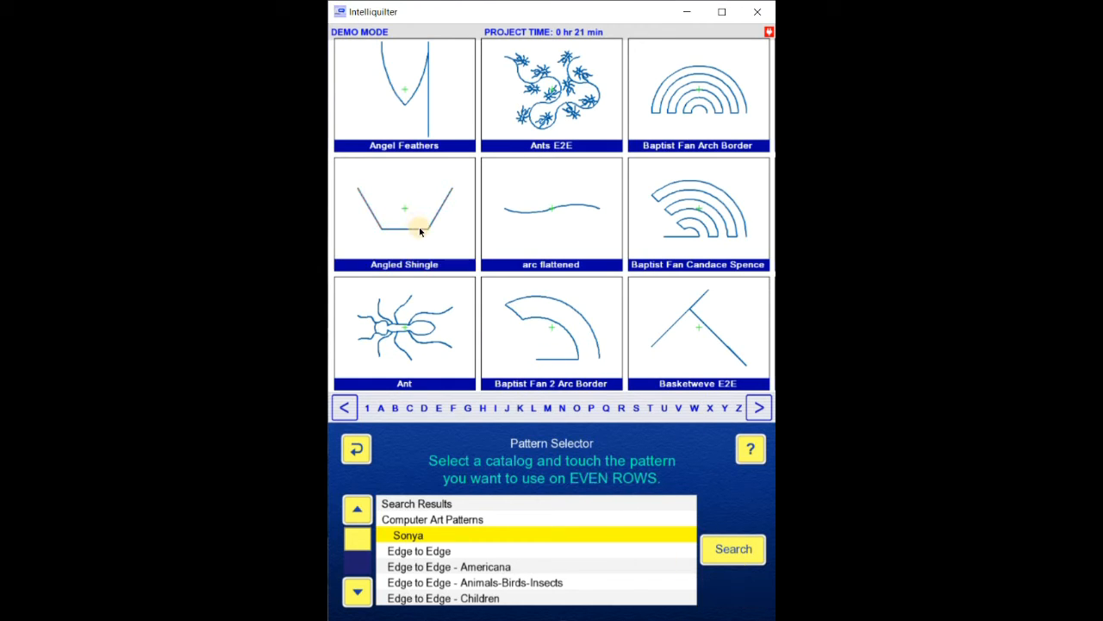
{"action": "left_click", "coordinate": [419, 227]}
{"action": "left_click", "coordinate": [712, 590]}
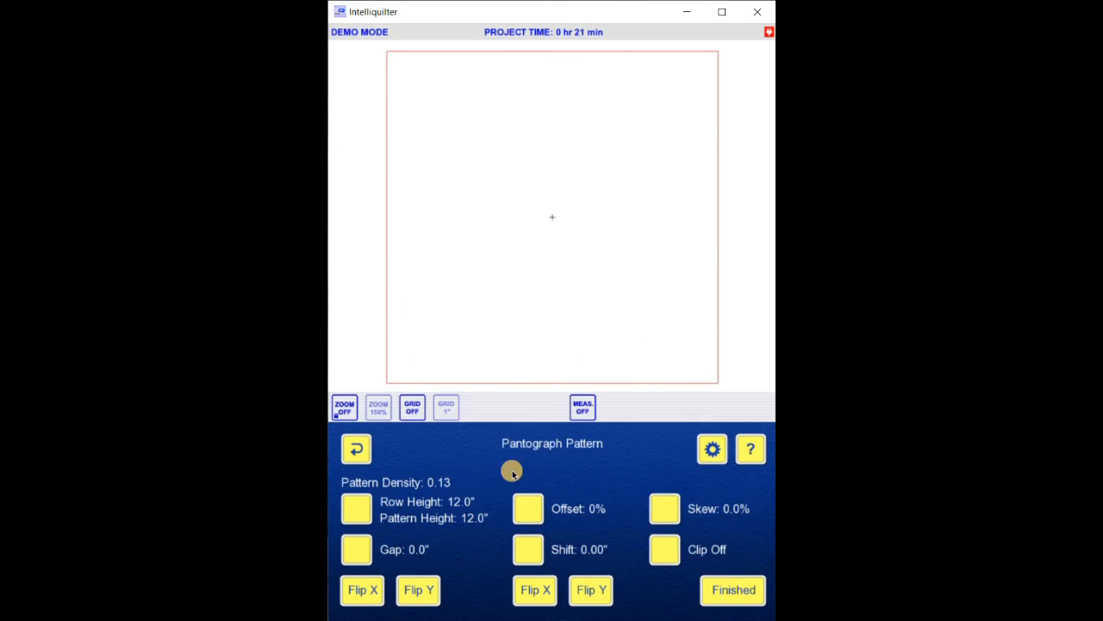
- Set the shingle pantograph's row height to 0.5" and offset the rows by 50%
{"action": "left_click", "coordinate": [361, 510]}
{"action": "left_click", "coordinate": [658, 406]}
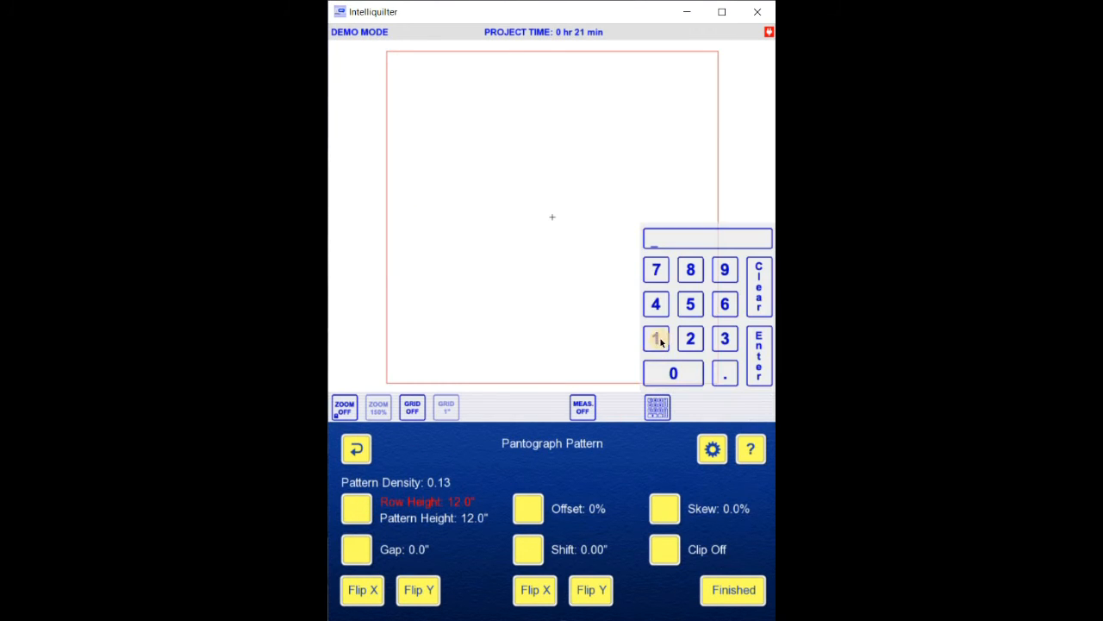
{"action": "left_click", "coordinate": [723, 373]}
{"action": "left_click", "coordinate": [750, 367]}
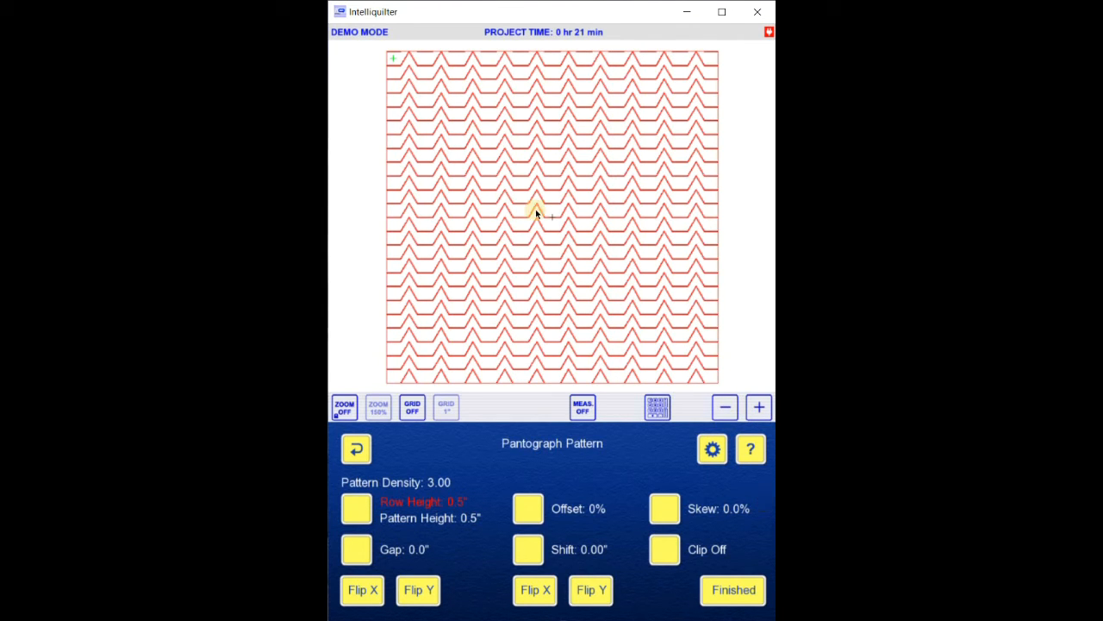
{"action": "left_click", "coordinate": [532, 517]}
{"action": "left_click", "coordinate": [690, 407]}
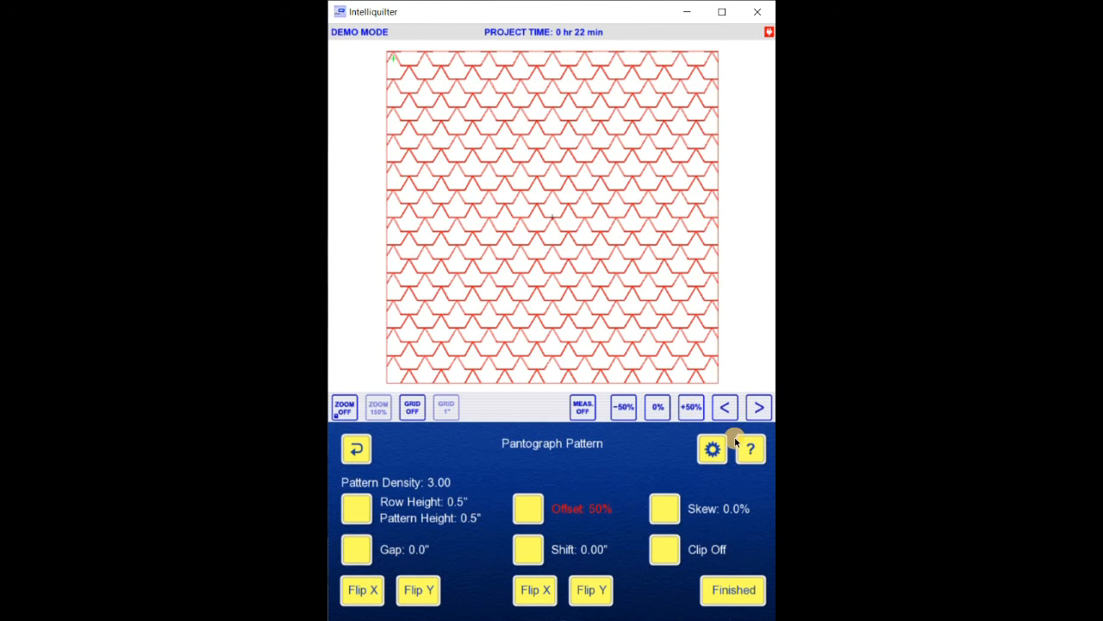
- View the shingle pantograph at true size and try to reduce its row height below 0.5"
{"action": "left_click", "coordinate": [344, 407]}
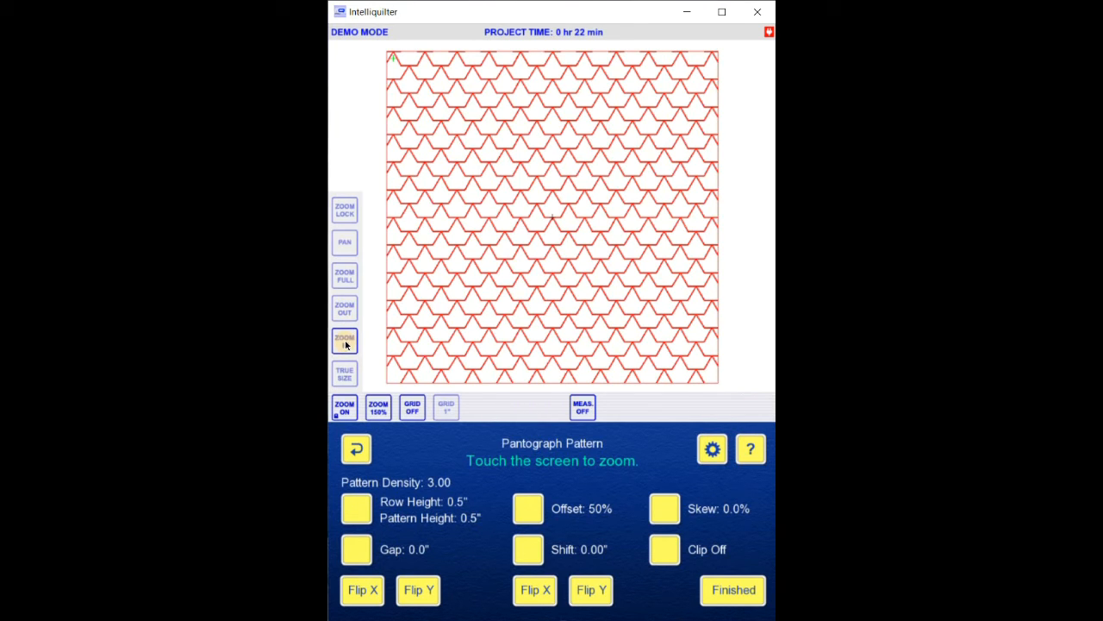
{"action": "left_click", "coordinate": [345, 377]}
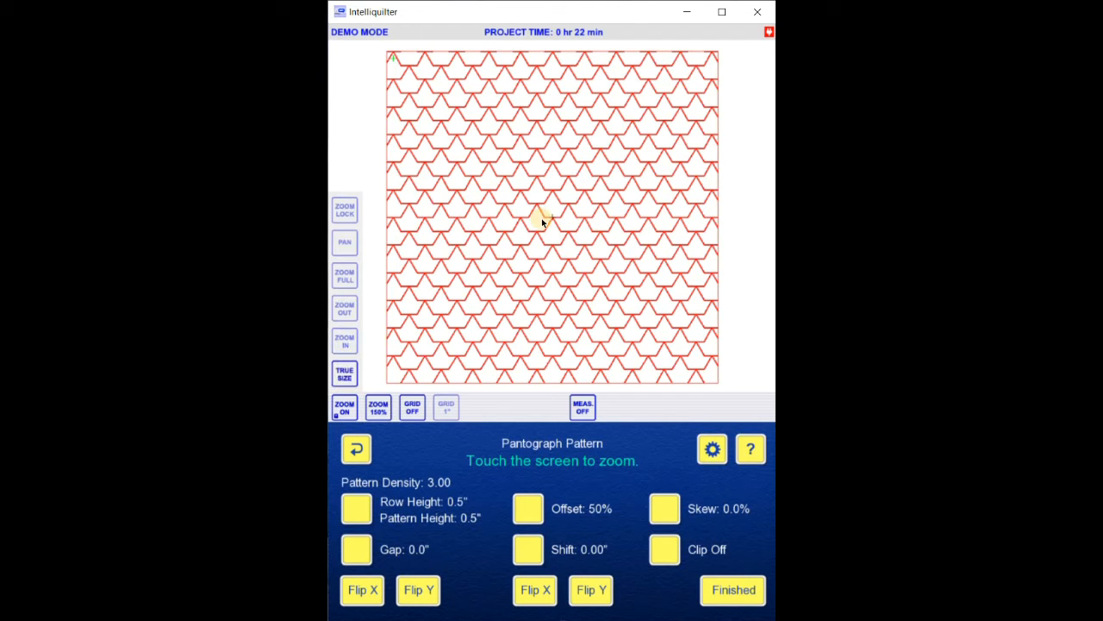
{"action": "left_click", "coordinate": [533, 319]}
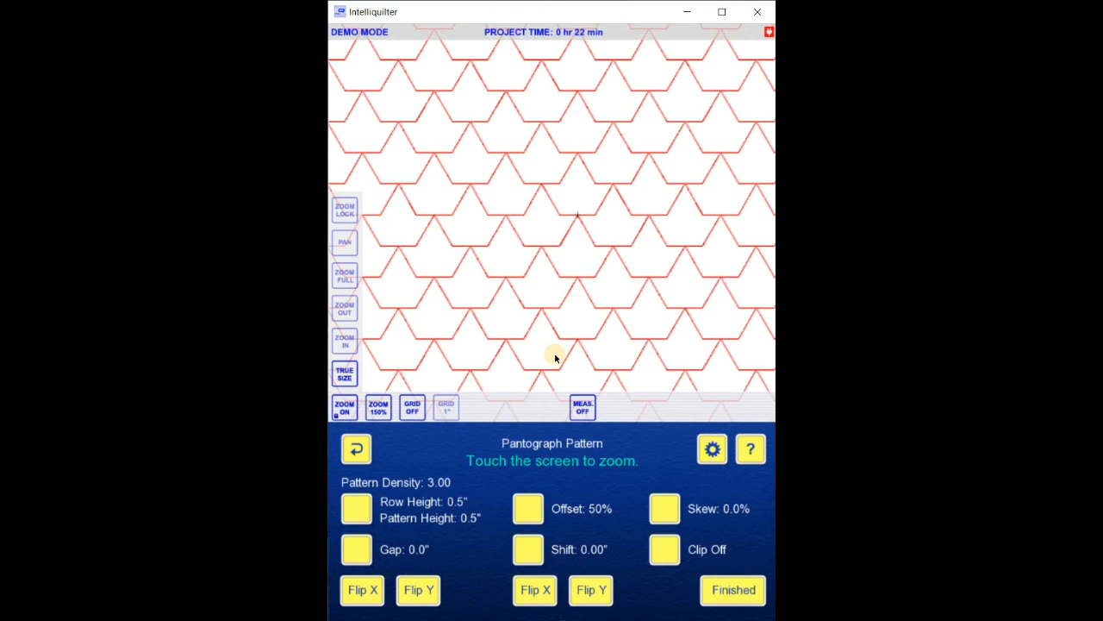
{"action": "left_click", "coordinate": [356, 509]}
{"action": "left_click", "coordinate": [724, 407]}
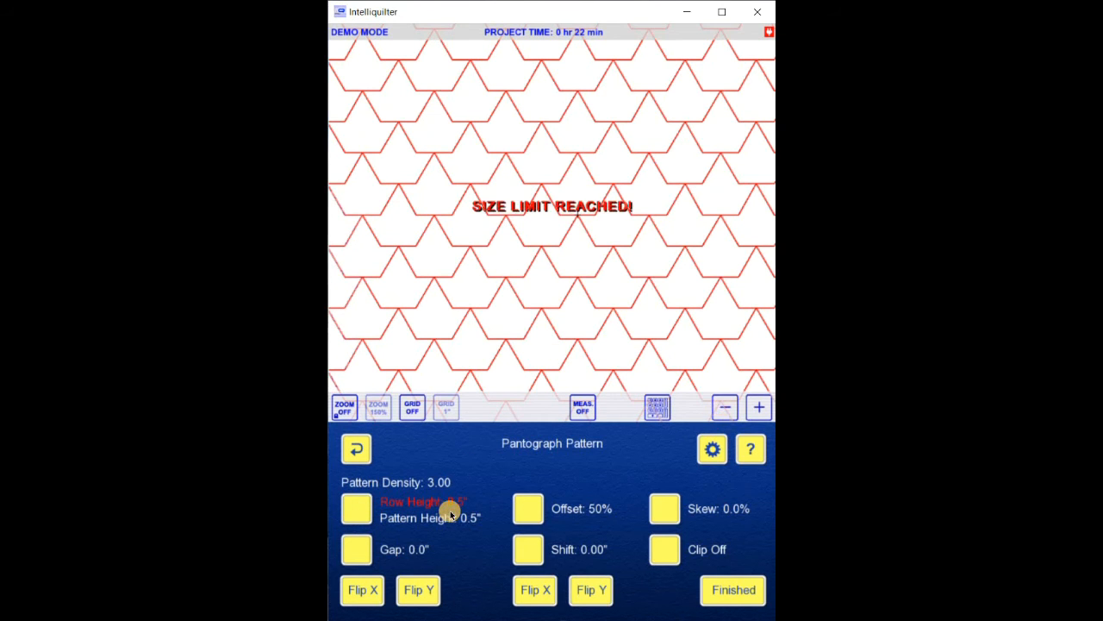
{"action": "left_click", "coordinate": [724, 407]}
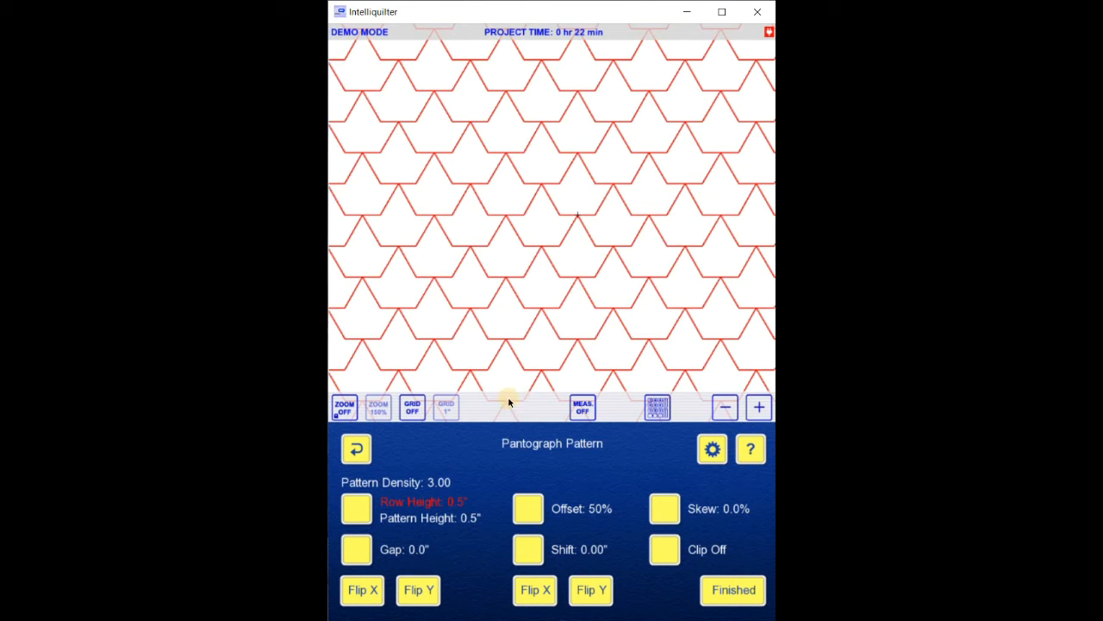
- Finish the shingle pantograph, accept the clipping and commit the Continuous transitions
{"action": "left_click", "coordinate": [715, 591]}
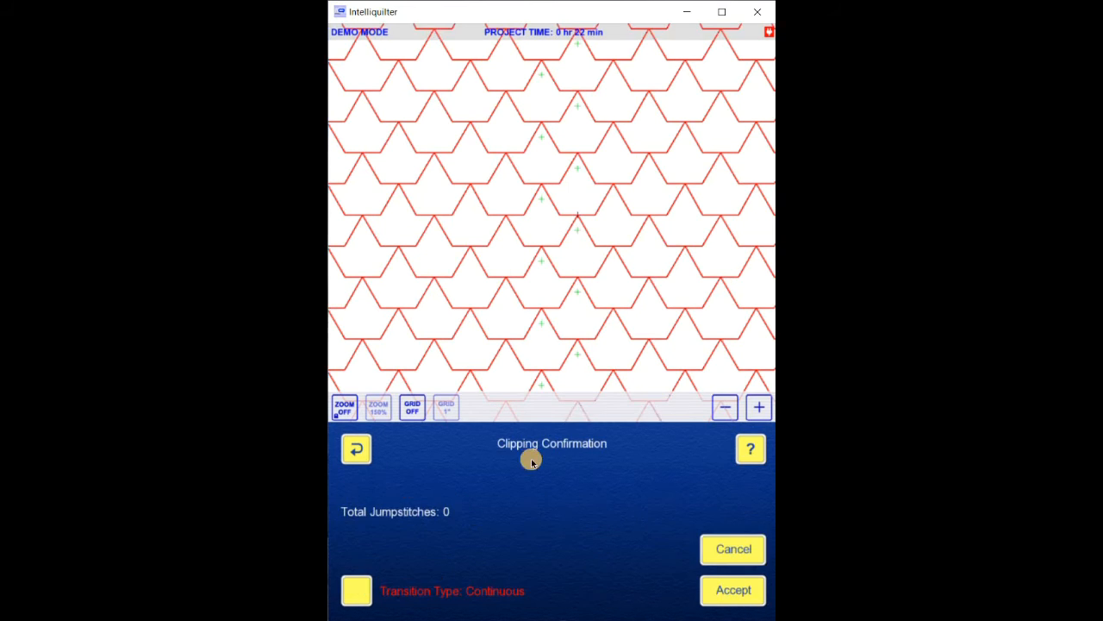
{"action": "left_click", "coordinate": [720, 591]}
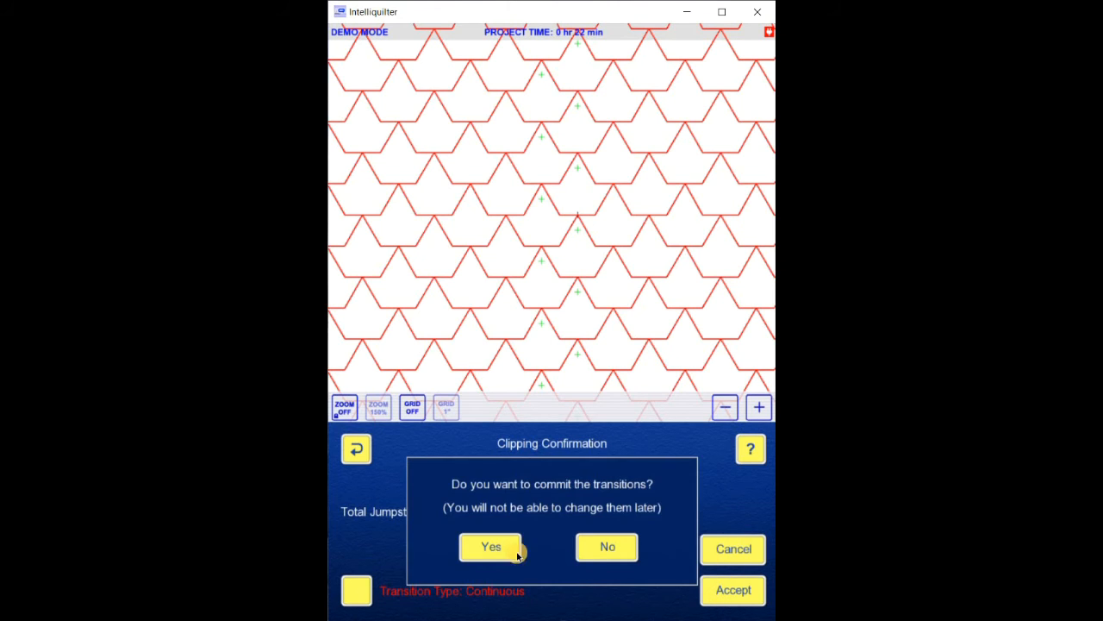
{"action": "left_click", "coordinate": [492, 546]}
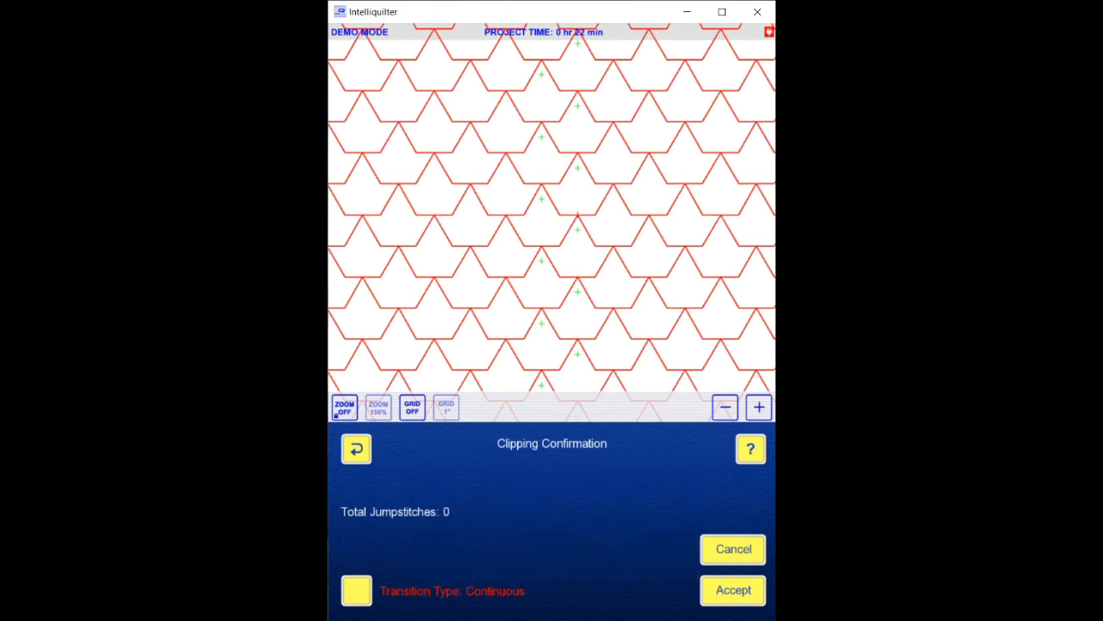
{"action": "left_click", "coordinate": [345, 406]}
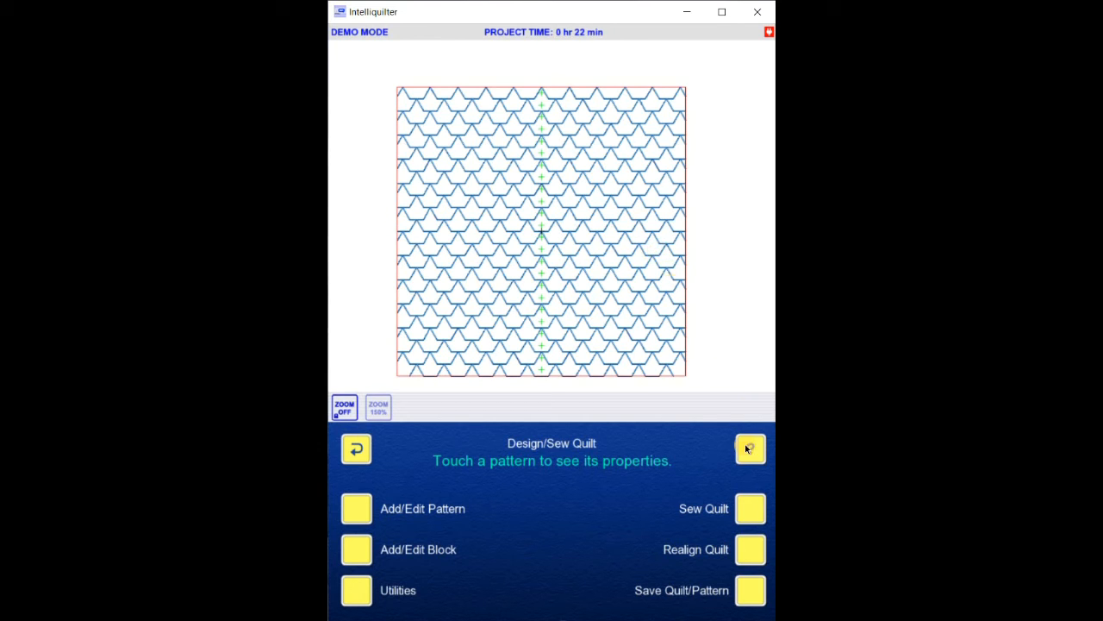
- Try sequencing the rows for sewing from the top row with Panto Sequencing Assistance, using alternating direction and jumpstitches, and leave the sequence
{"action": "left_click", "coordinate": [749, 509]}
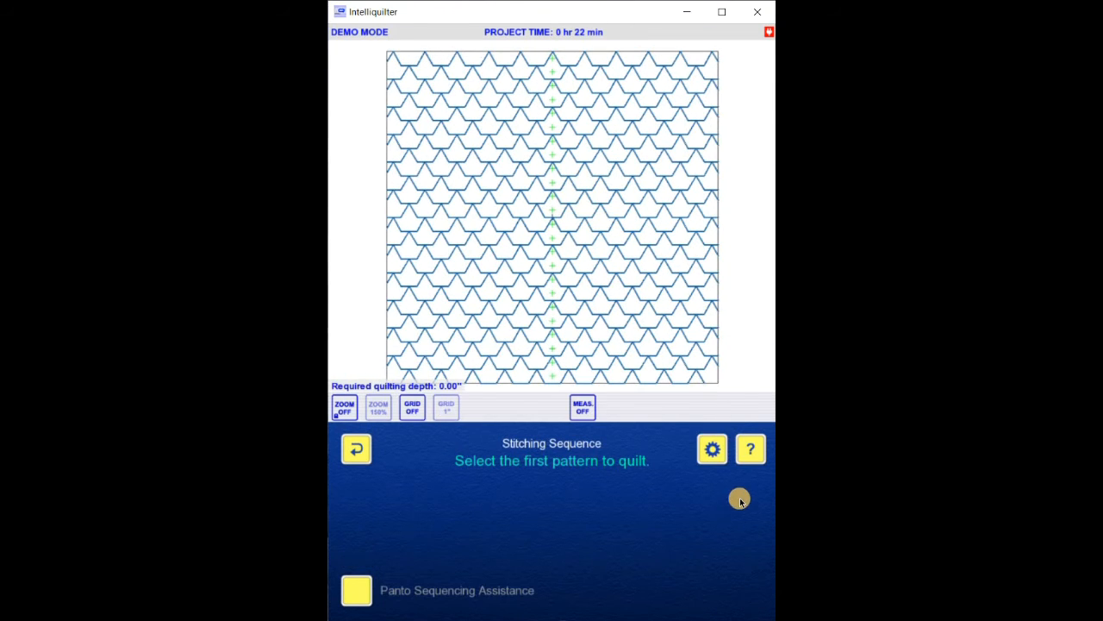
{"action": "left_click", "coordinate": [431, 62]}
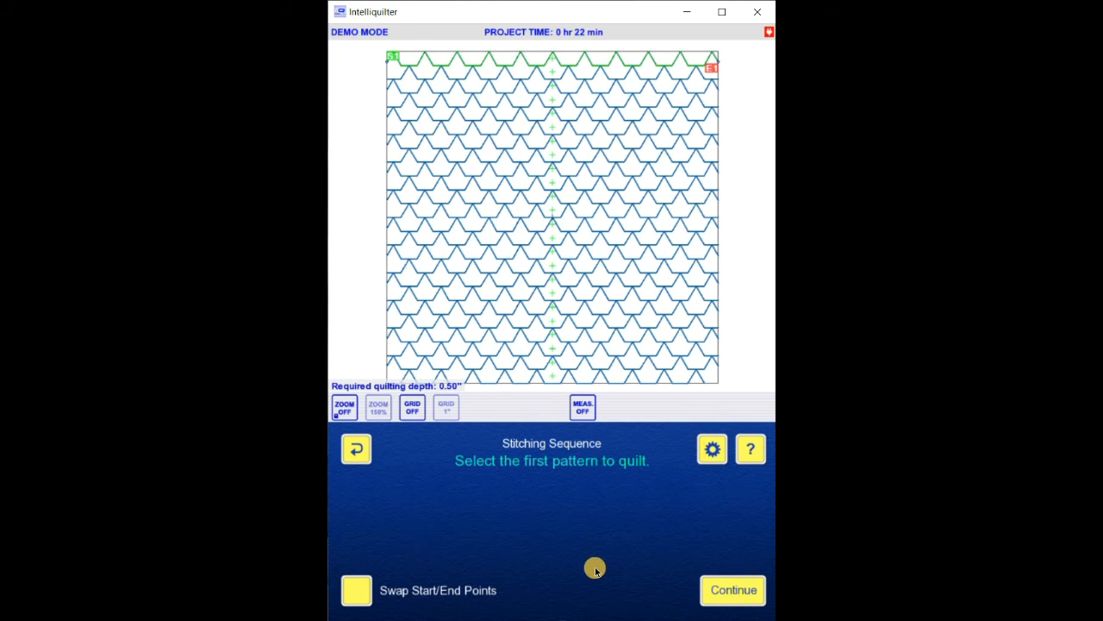
{"action": "left_click", "coordinate": [725, 593]}
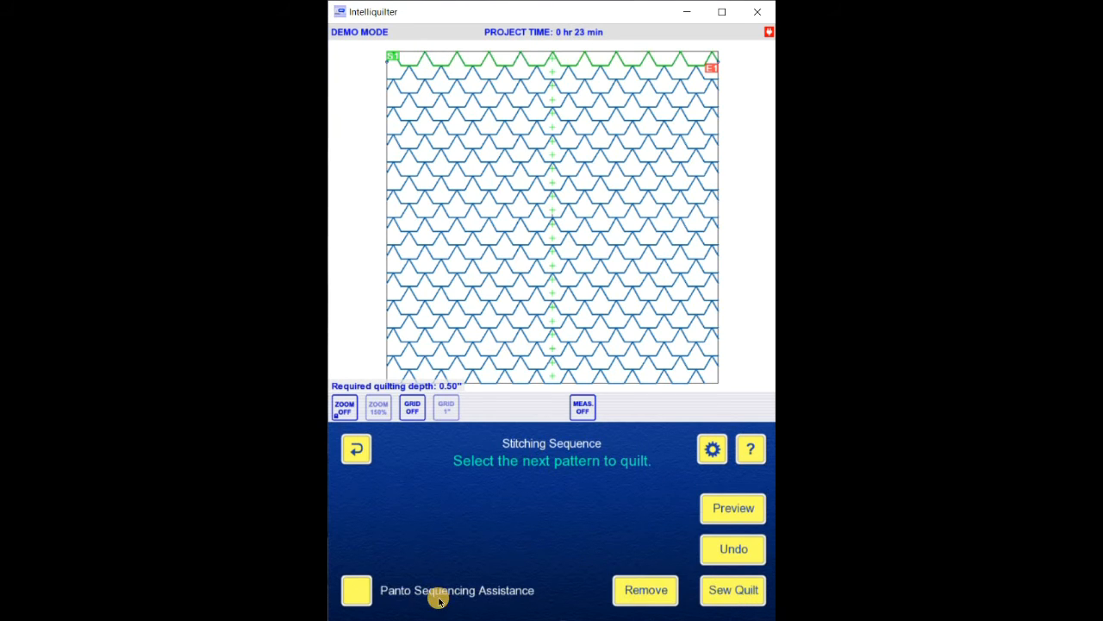
{"action": "left_click", "coordinate": [357, 591]}
{"action": "left_click", "coordinate": [639, 548]}
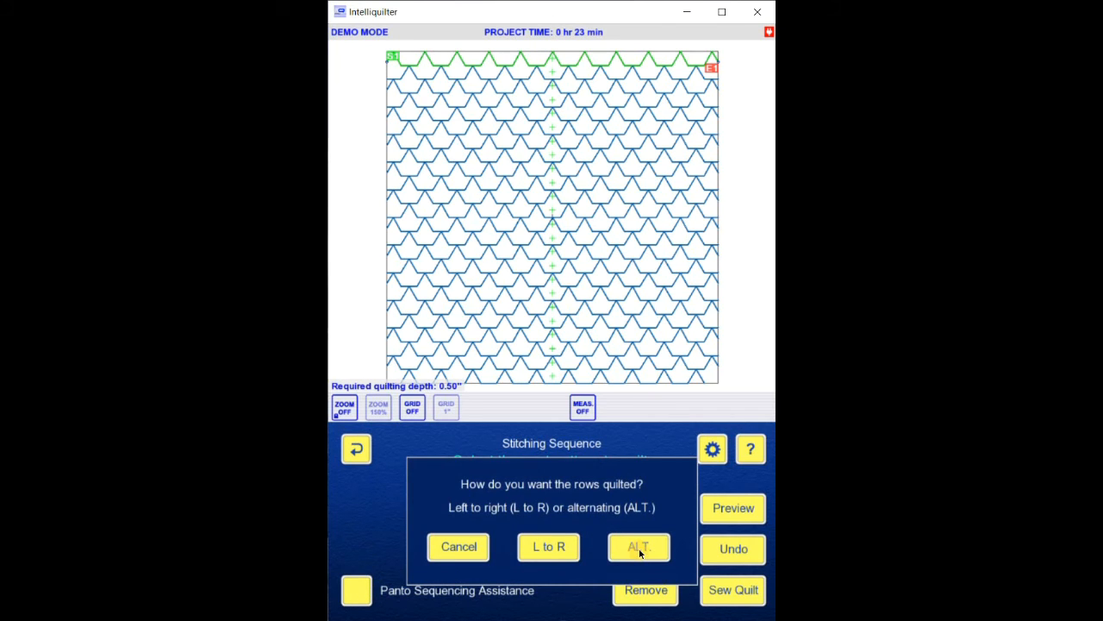
{"action": "left_click", "coordinate": [631, 547]}
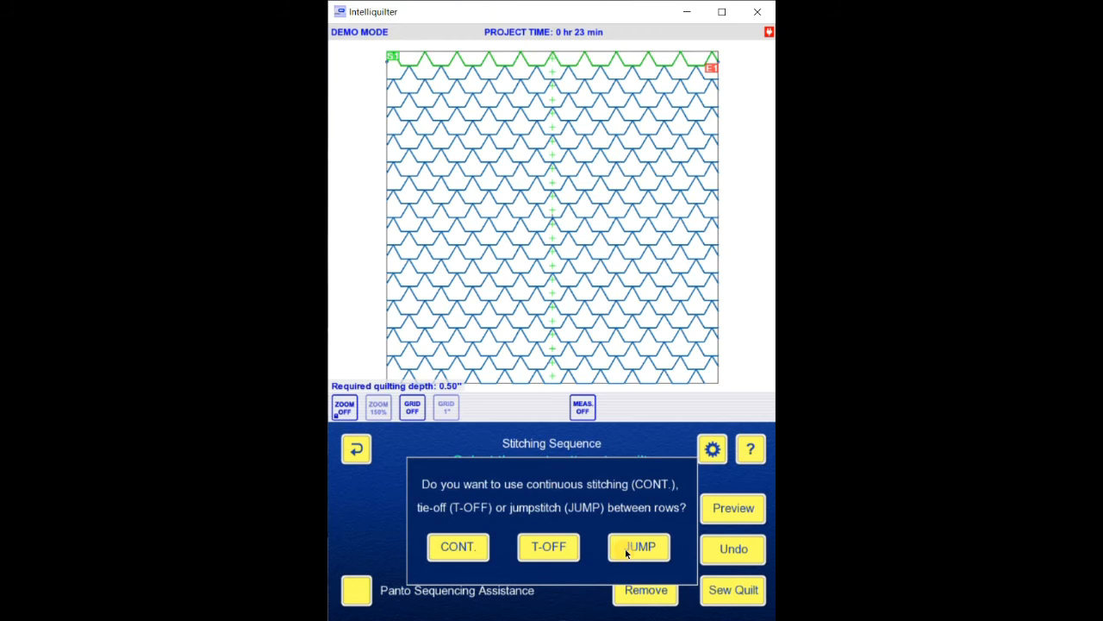
{"action": "left_click", "coordinate": [638, 549]}
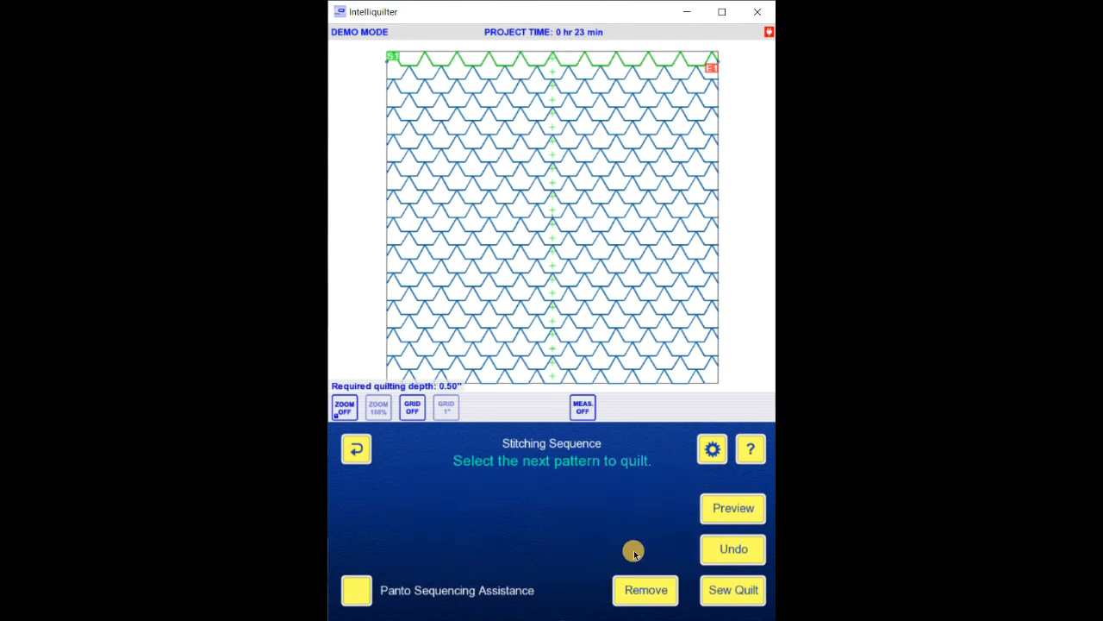
{"action": "left_click", "coordinate": [355, 449]}
- Start combining the shingle rows by joining the top row to the second row with a Continuous Stitch Line
{"action": "left_click", "coordinate": [357, 515]}
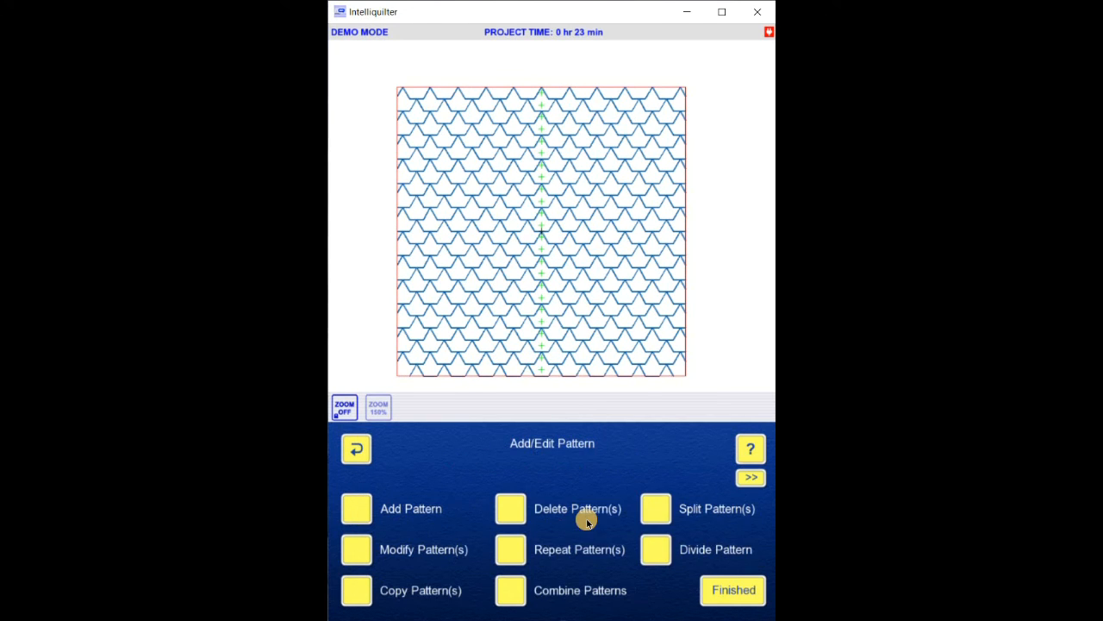
{"action": "left_click", "coordinate": [510, 593]}
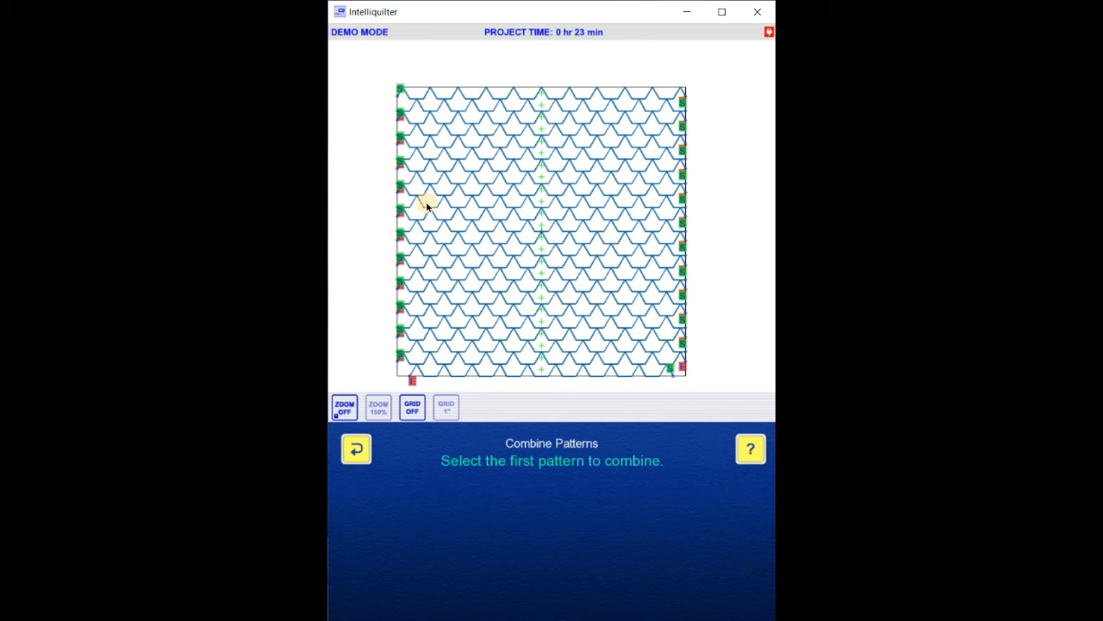
{"action": "left_click", "coordinate": [428, 89]}
{"action": "left_click", "coordinate": [733, 589]}
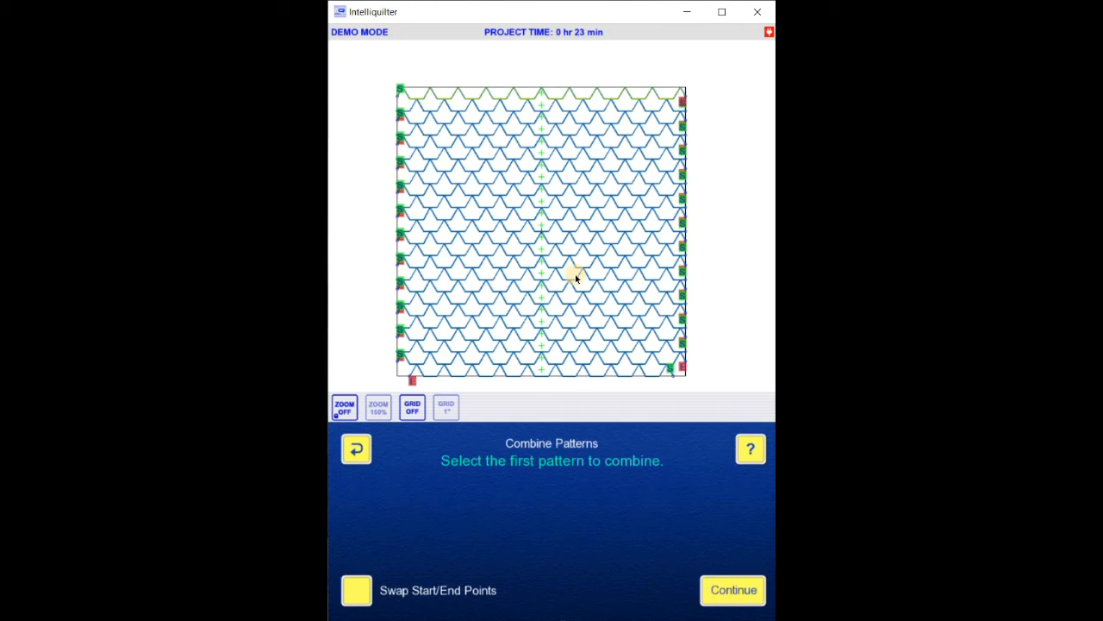
{"action": "left_click", "coordinate": [527, 115]}
{"action": "left_click", "coordinate": [729, 593]}
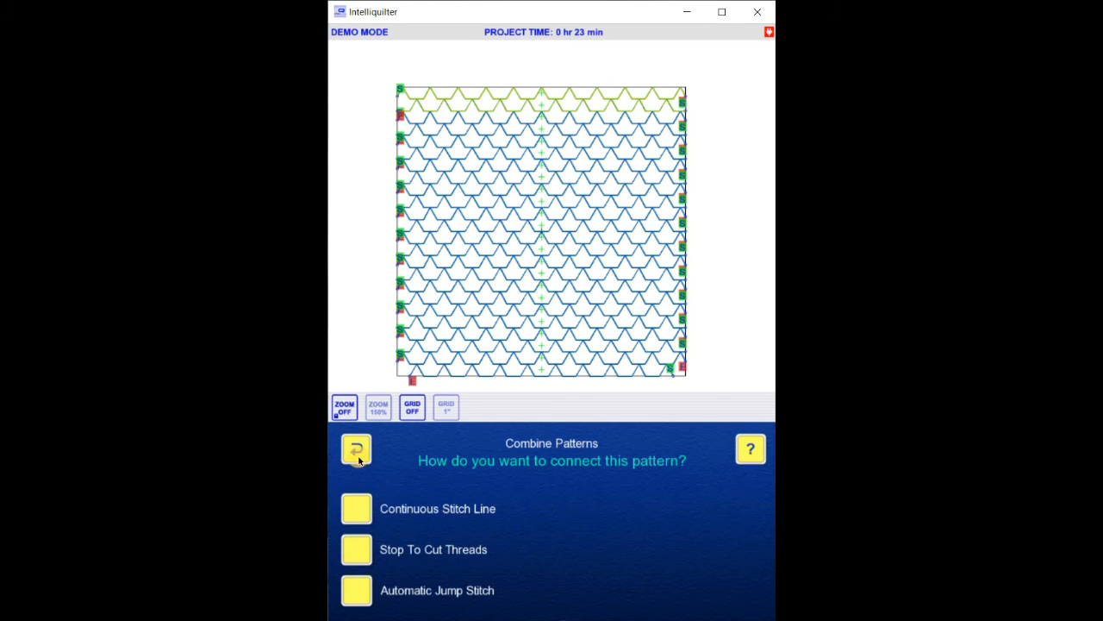
{"action": "left_click", "coordinate": [356, 507]}
- Join the third and fourth shingle rows from the top to the combined pattern with Continuous Stitch Lines
{"action": "left_click", "coordinate": [453, 118]}
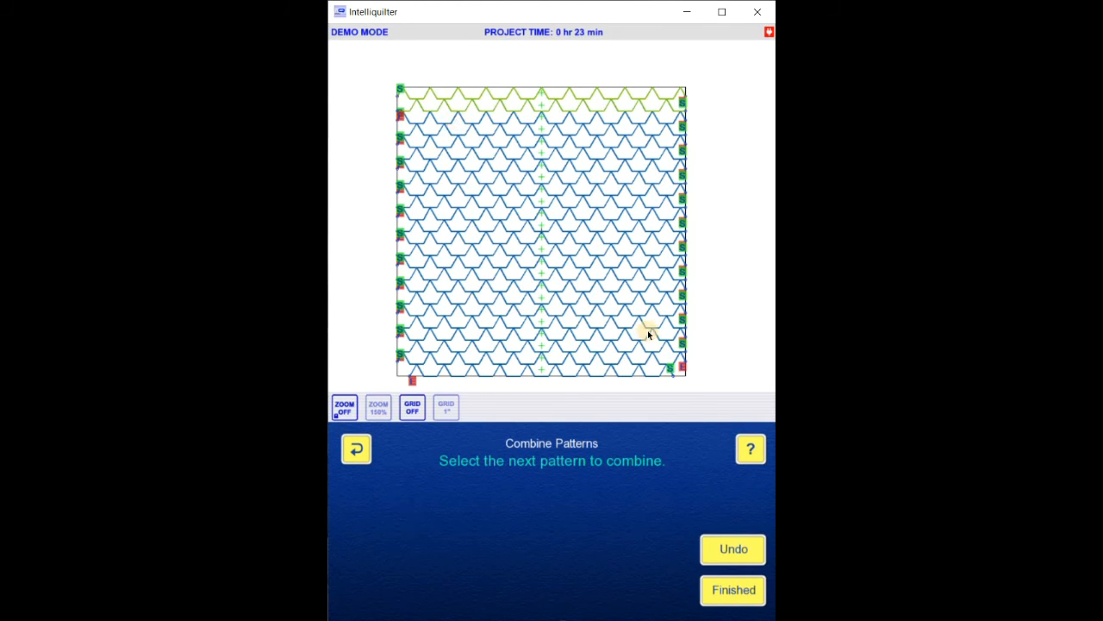
{"action": "left_click", "coordinate": [729, 593]}
{"action": "left_click", "coordinate": [356, 507]}
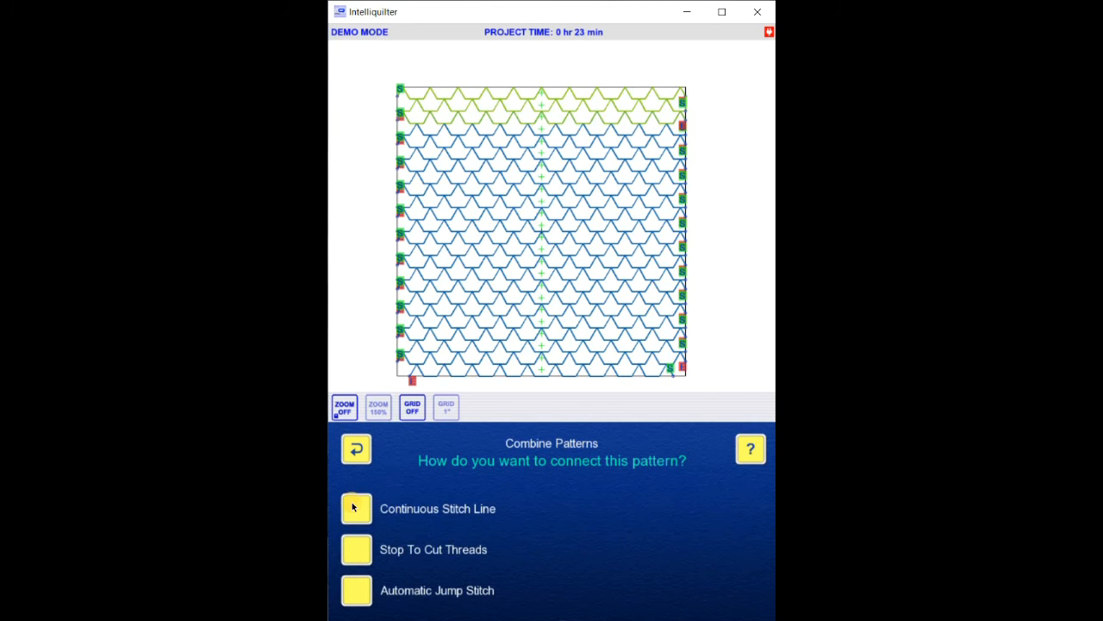
{"action": "left_click", "coordinate": [507, 136]}
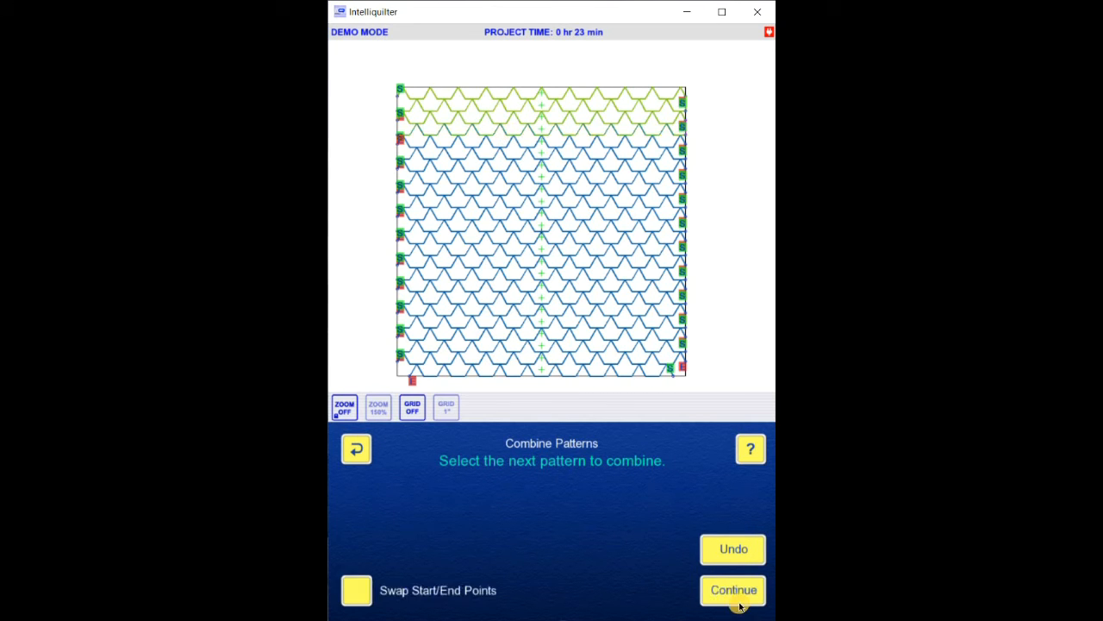
{"action": "left_click", "coordinate": [731, 595]}
{"action": "left_click", "coordinate": [374, 515]}
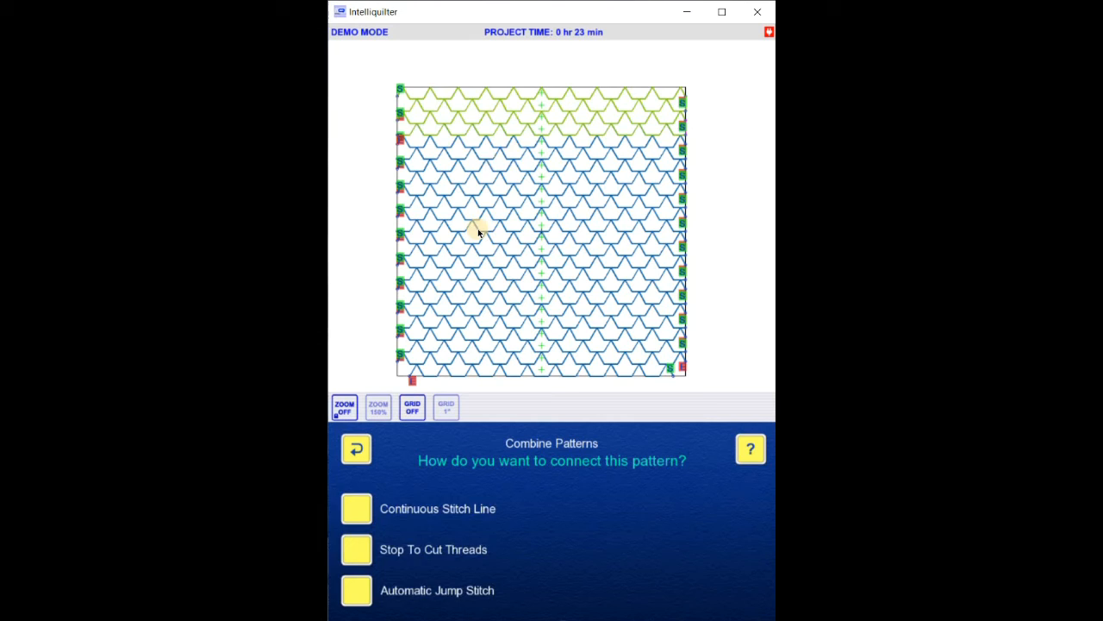
- Add the fifth and sixth shingle rows to the combined pattern, connecting each with a Continuous Stitch Line
{"action": "left_click", "coordinate": [494, 142]}
{"action": "left_click", "coordinate": [726, 593]}
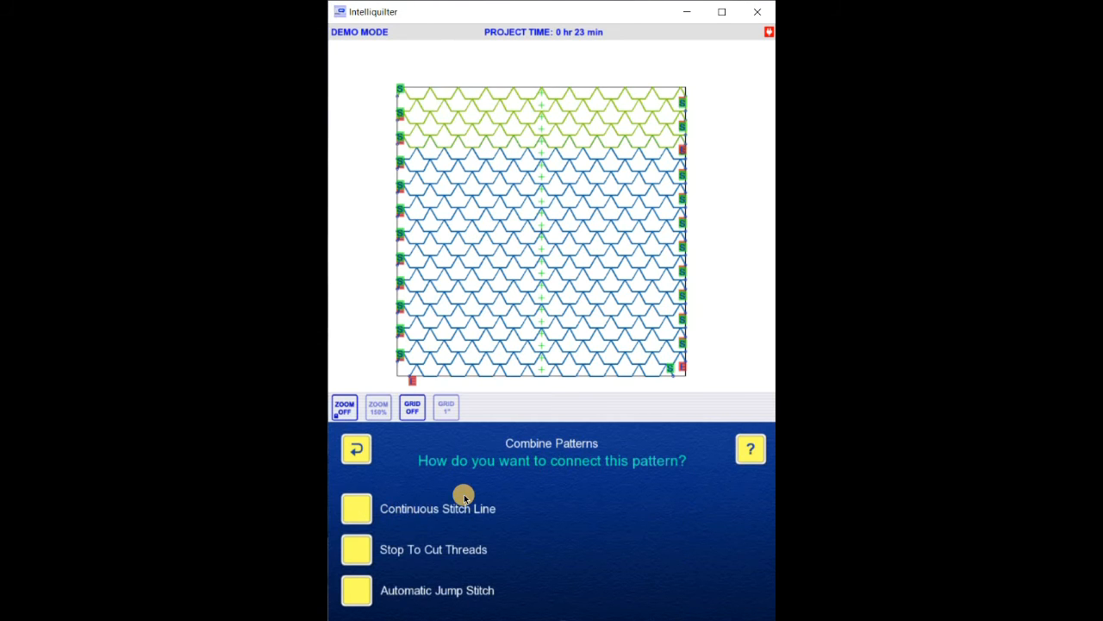
{"action": "left_click", "coordinate": [349, 508]}
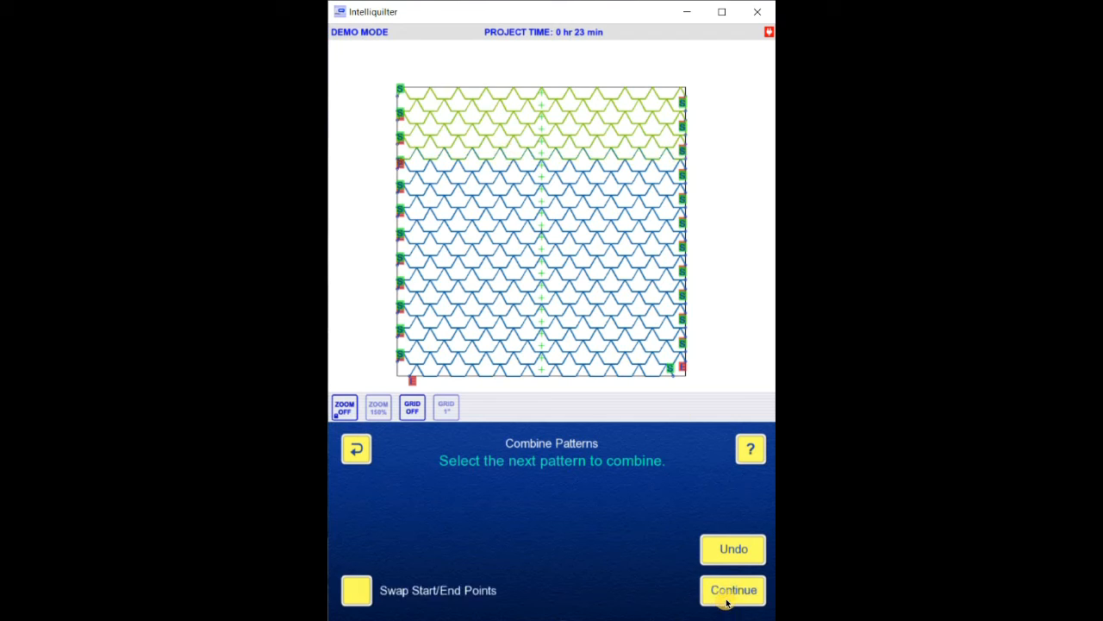
{"action": "left_click", "coordinate": [727, 597]}
{"action": "left_click", "coordinate": [352, 507]}
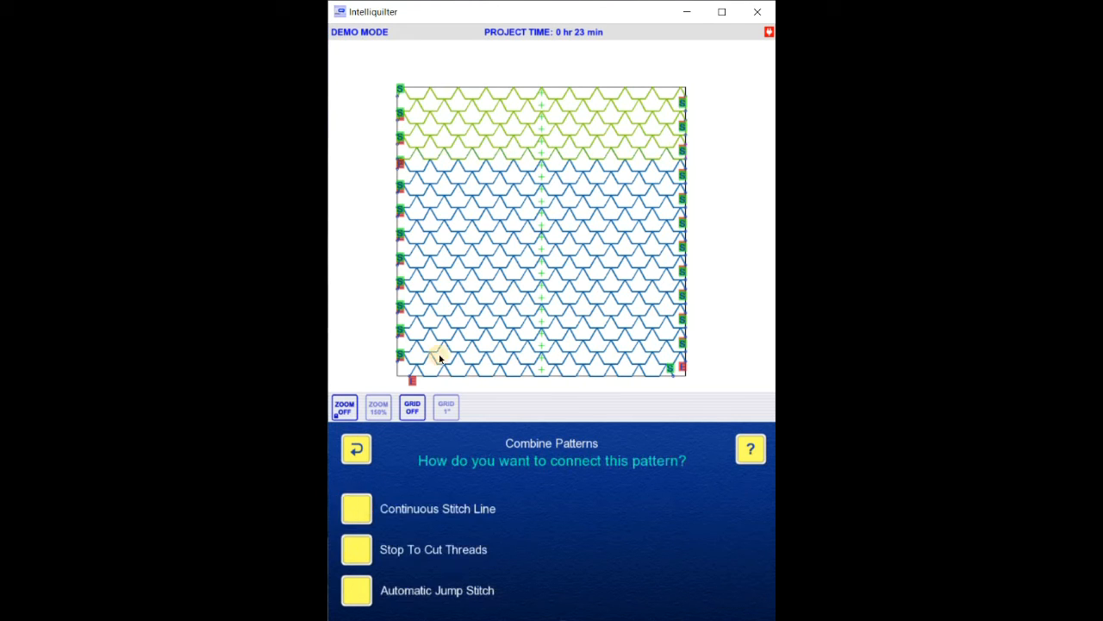
- Add the seventh and eighth shingle rows to the combined pattern, connecting each with a Continuous Stitch Line
{"action": "left_click", "coordinate": [512, 173]}
{"action": "left_click", "coordinate": [724, 603]}
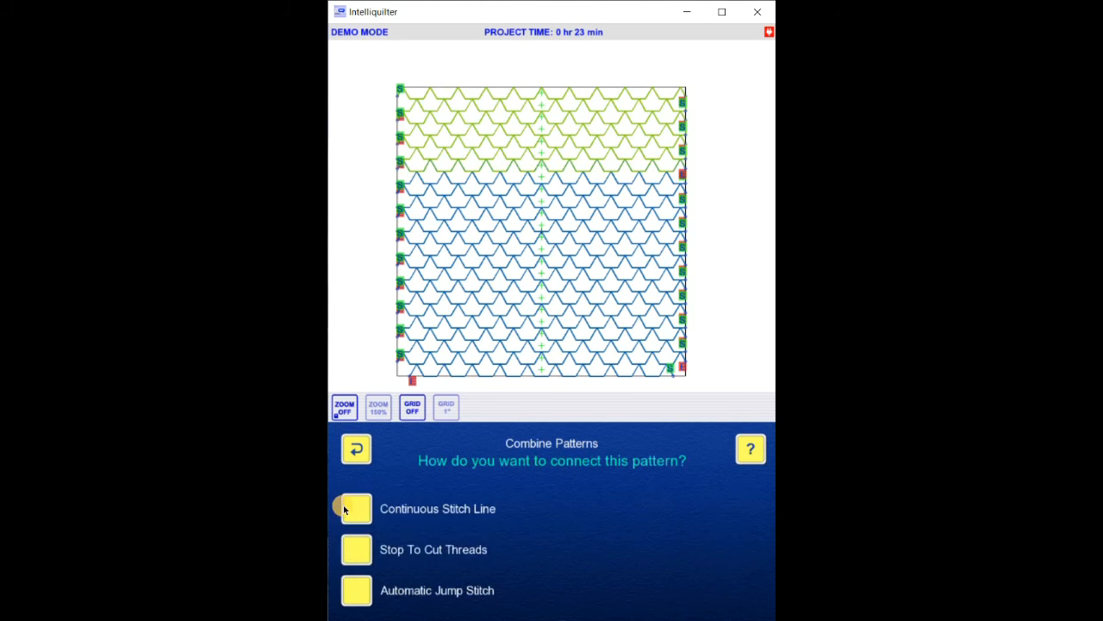
{"action": "left_click", "coordinate": [503, 181]}
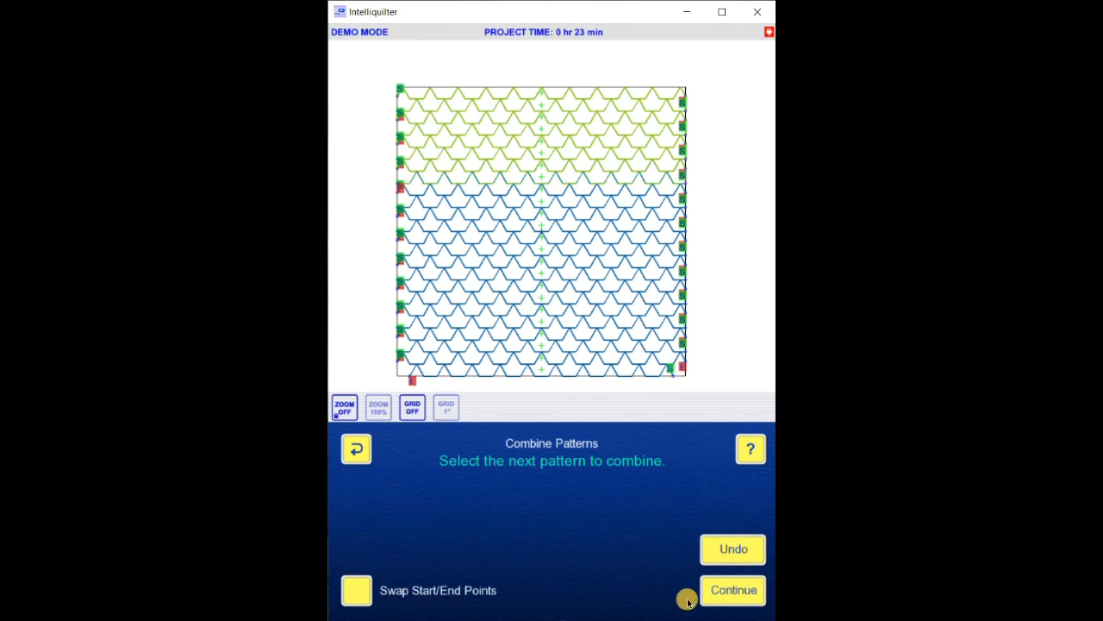
{"action": "left_click", "coordinate": [705, 595]}
{"action": "left_click", "coordinate": [354, 509]}
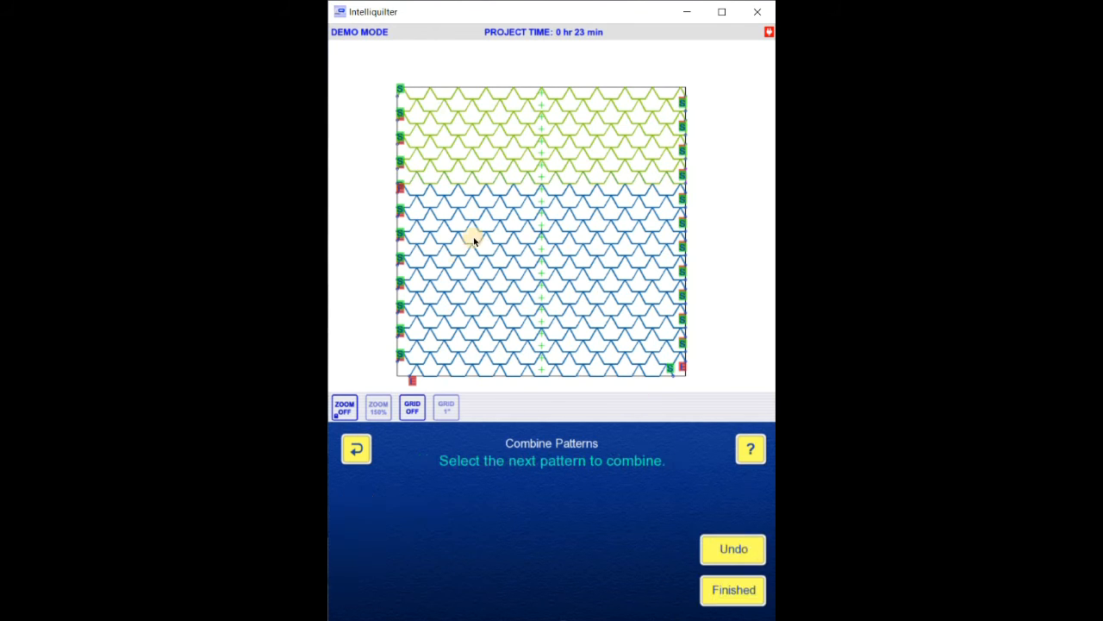
- Join shingle rows 9, 10 and 11 to the combined pattern in order, each with a Continuous Stitch Line
{"action": "left_click", "coordinate": [480, 193]}
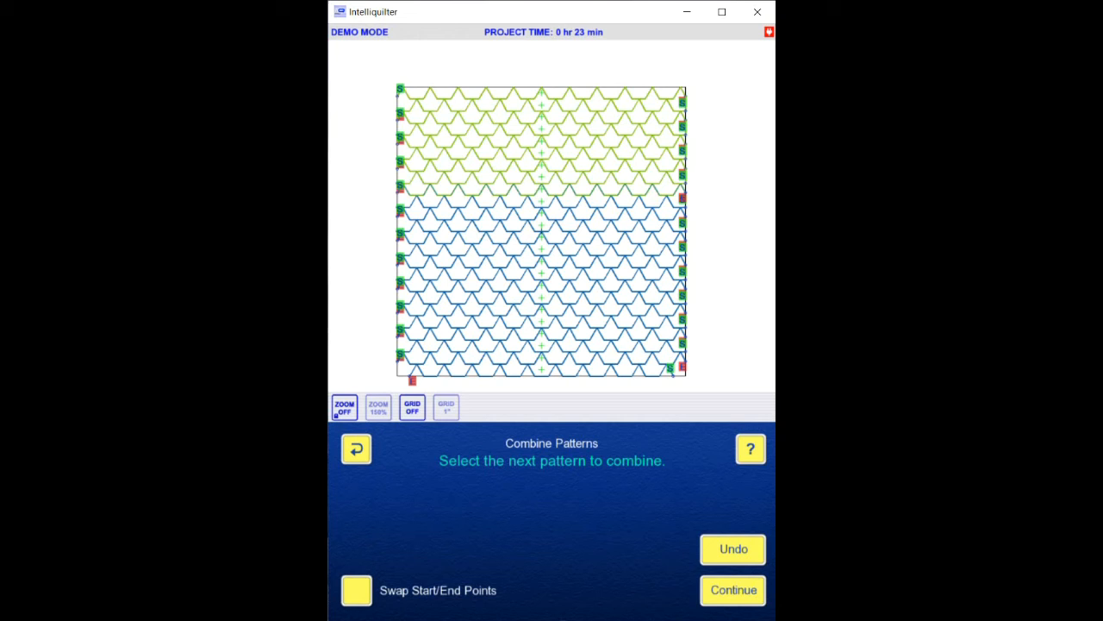
{"action": "left_click", "coordinate": [731, 591]}
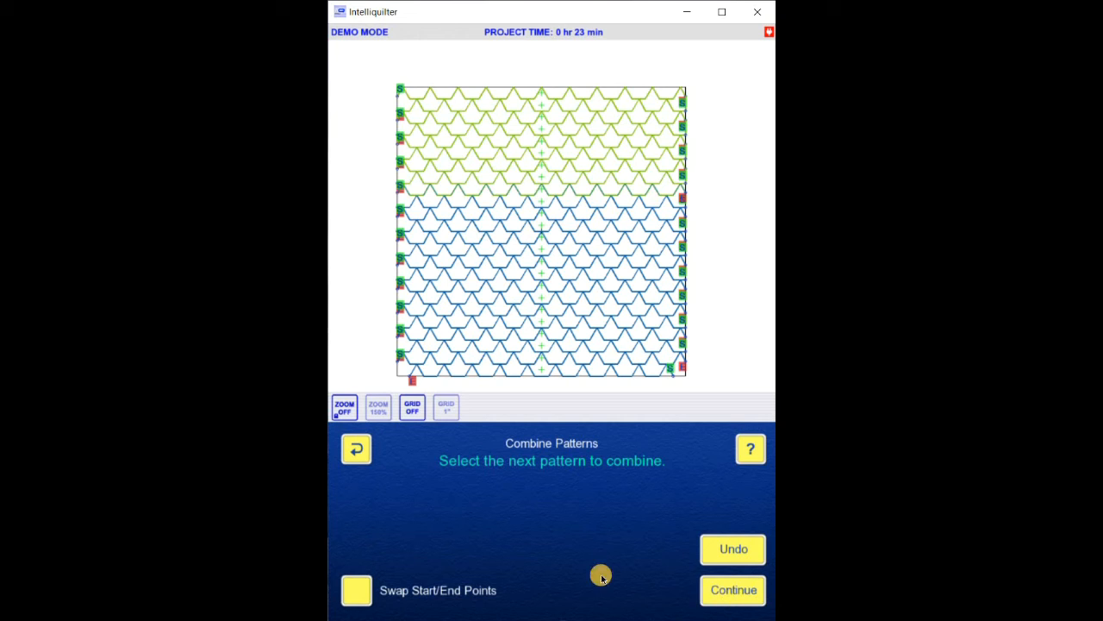
{"action": "left_click", "coordinate": [509, 205]}
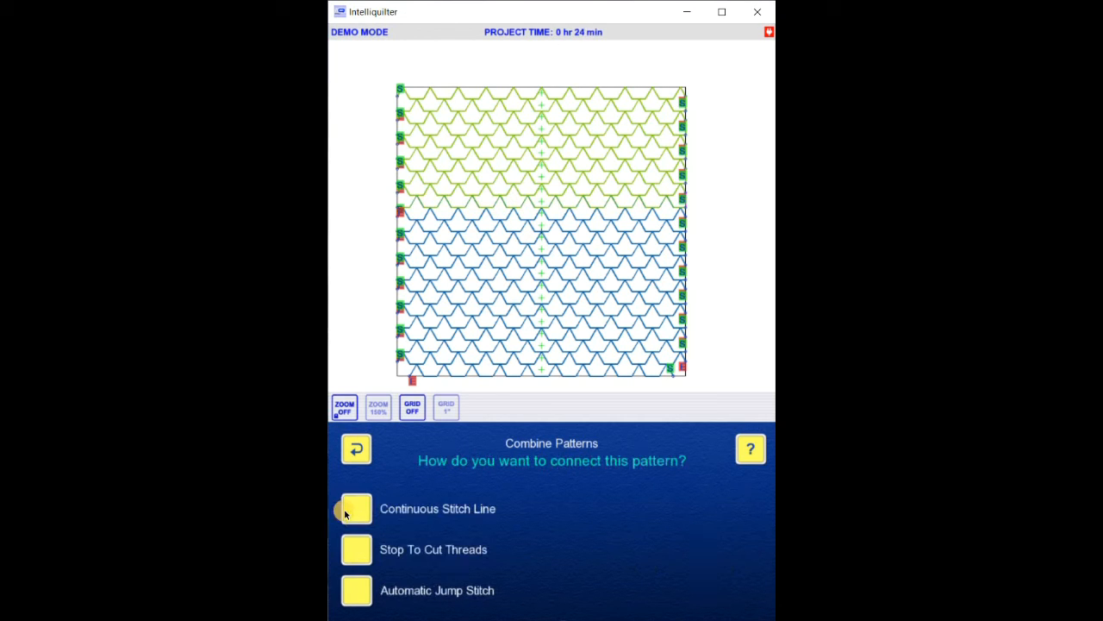
{"action": "left_click", "coordinate": [355, 510]}
{"action": "left_click", "coordinate": [451, 221]}
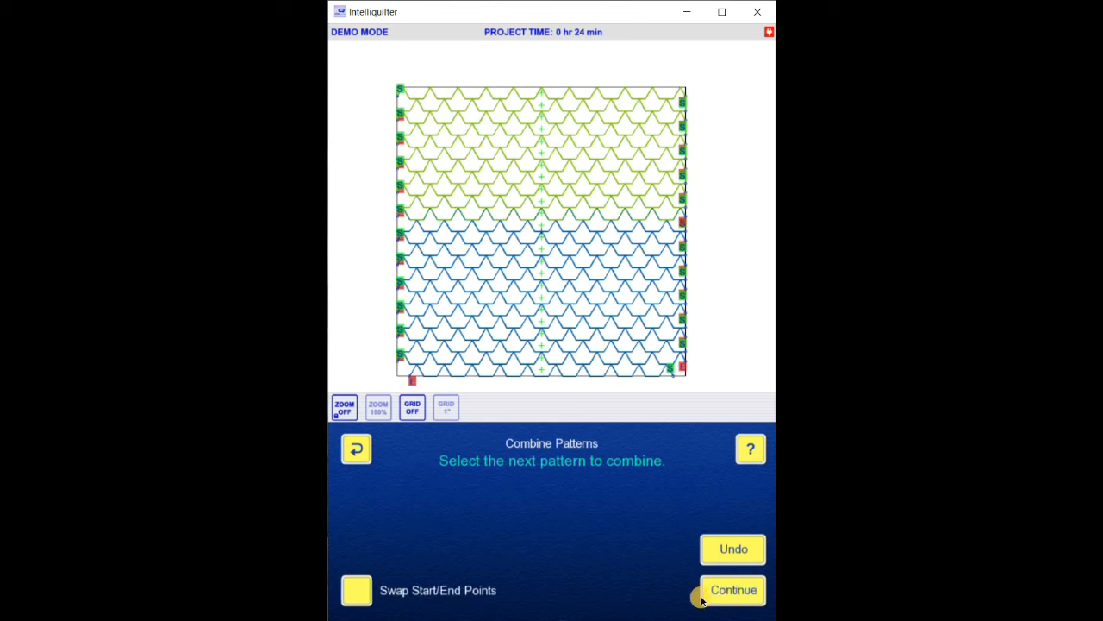
{"action": "left_click", "coordinate": [700, 591]}
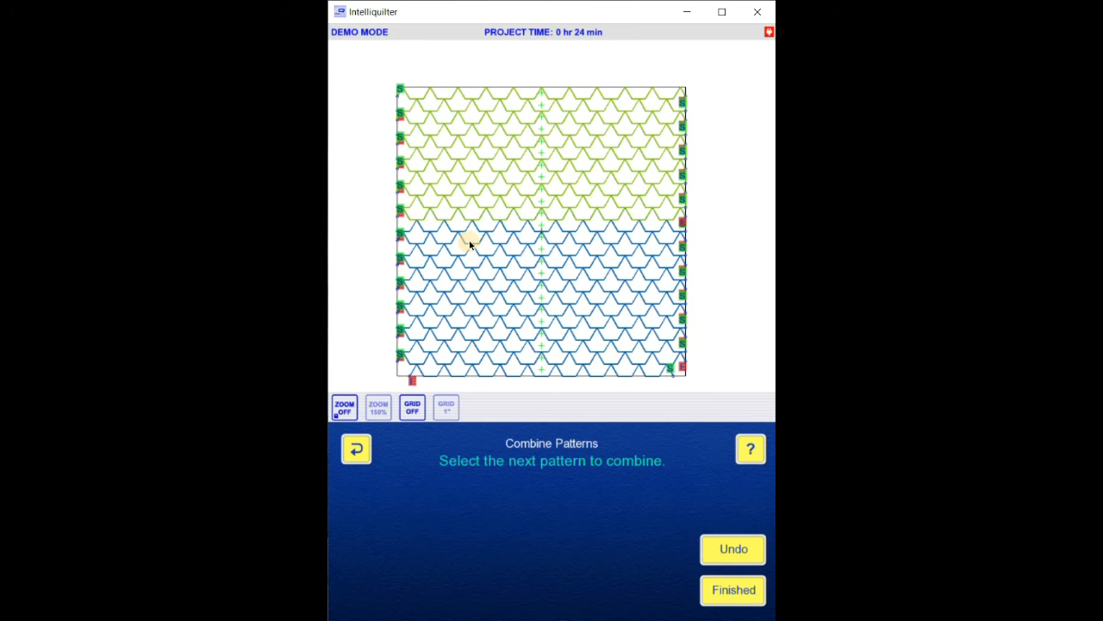
- Join shingle rows 12, 13 and 14 to the combined pattern in order, each with a Continuous Stitch Line
{"action": "left_click", "coordinate": [497, 226]}
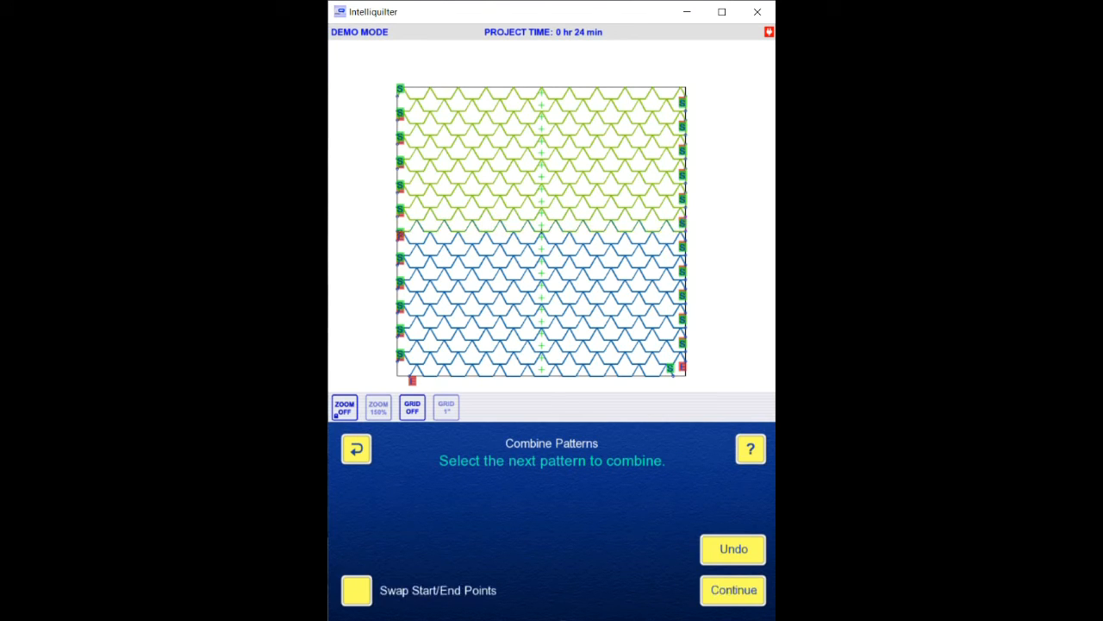
{"action": "left_click", "coordinate": [737, 592]}
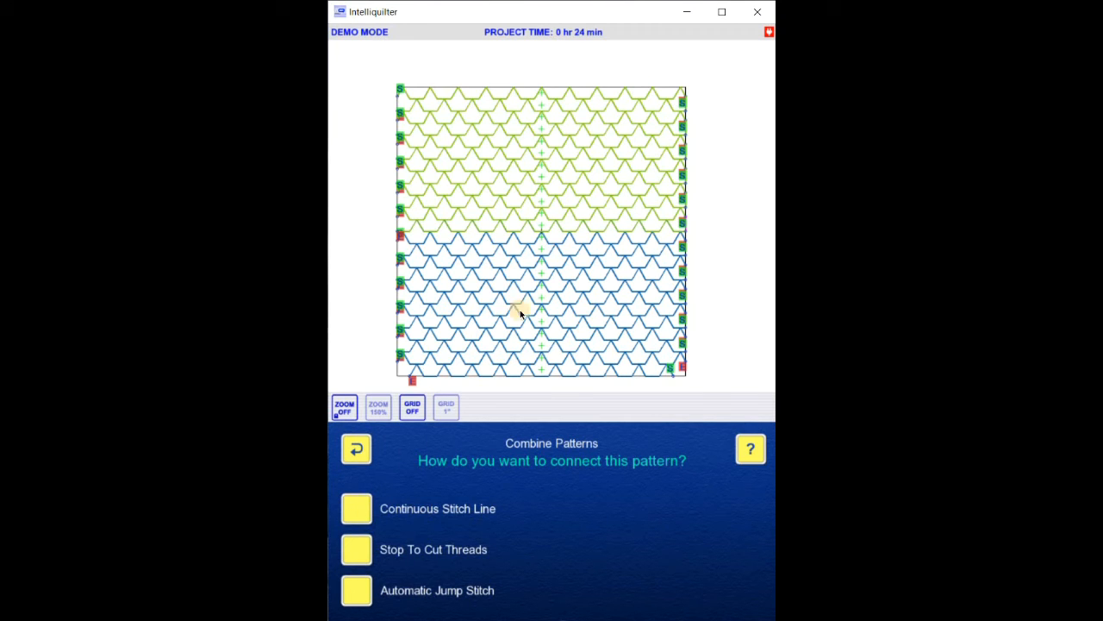
{"action": "left_click", "coordinate": [567, 246]}
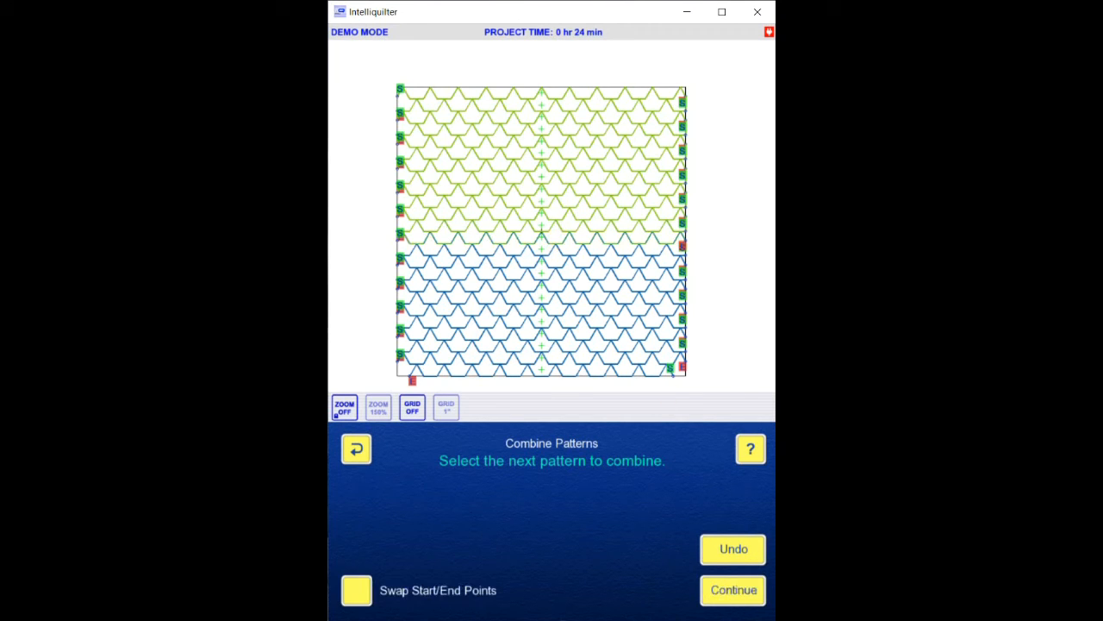
{"action": "left_click", "coordinate": [747, 591]}
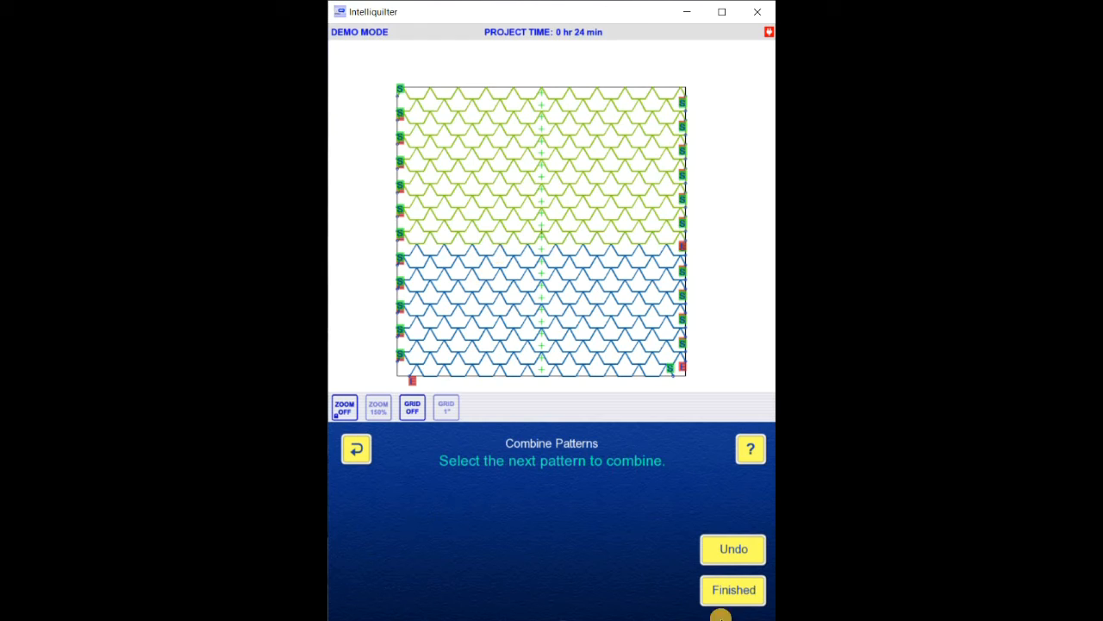
{"action": "left_click", "coordinate": [727, 593]}
{"action": "left_click", "coordinate": [355, 507]}
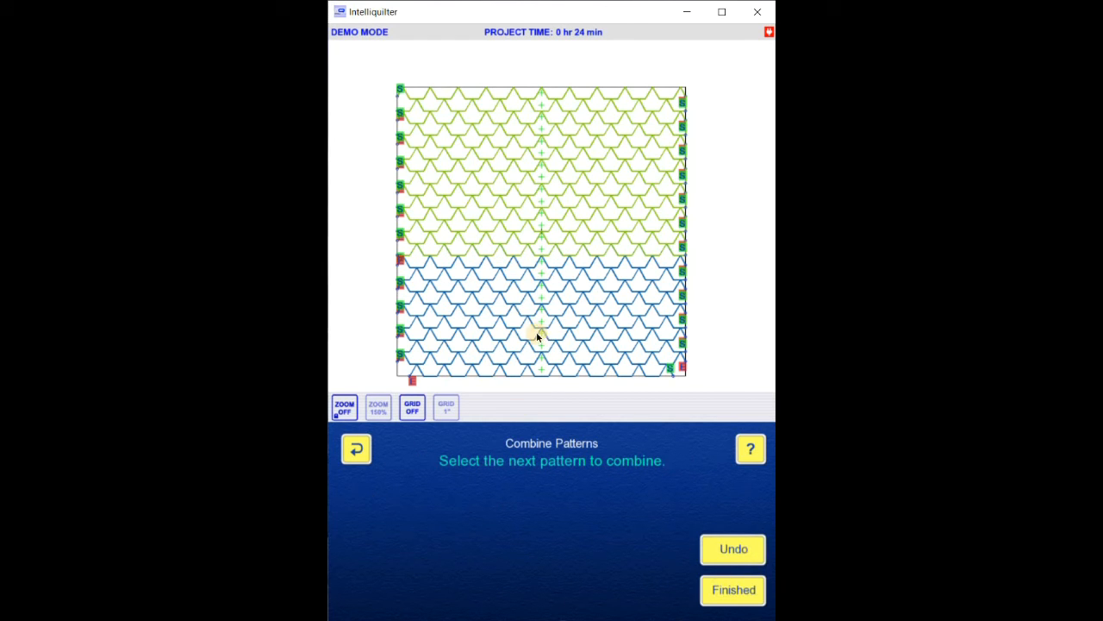
- Add shingle rows 15 and 16 to the combined pattern, connecting each with a Continuous Stitch Line
{"action": "left_click", "coordinate": [527, 278]}
{"action": "left_click", "coordinate": [727, 600]}
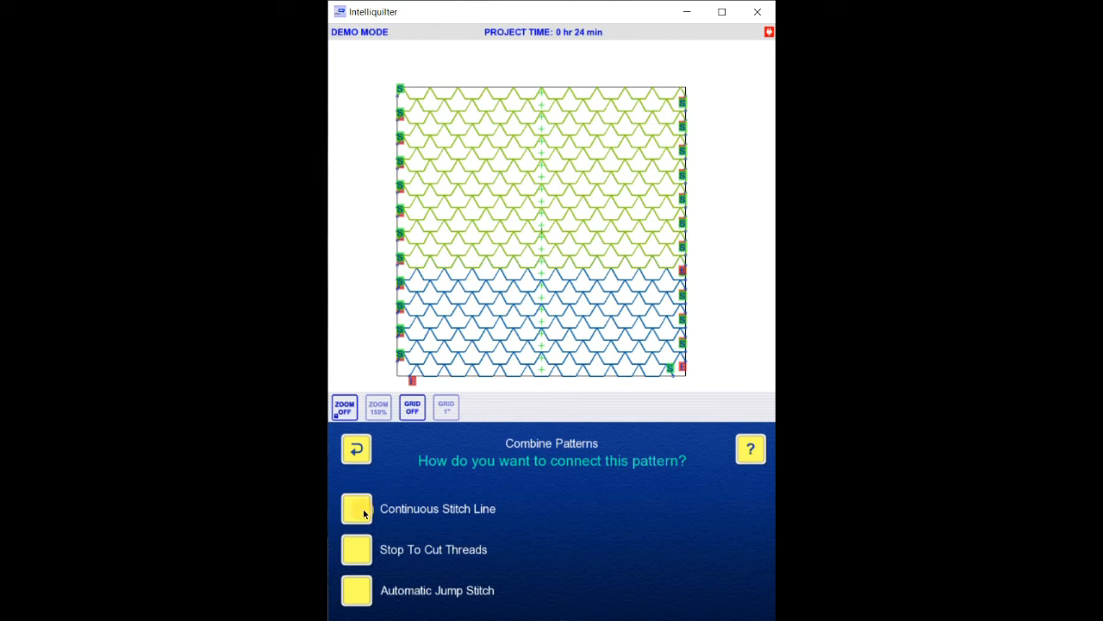
{"action": "left_click", "coordinate": [357, 508]}
{"action": "left_click", "coordinate": [540, 301]}
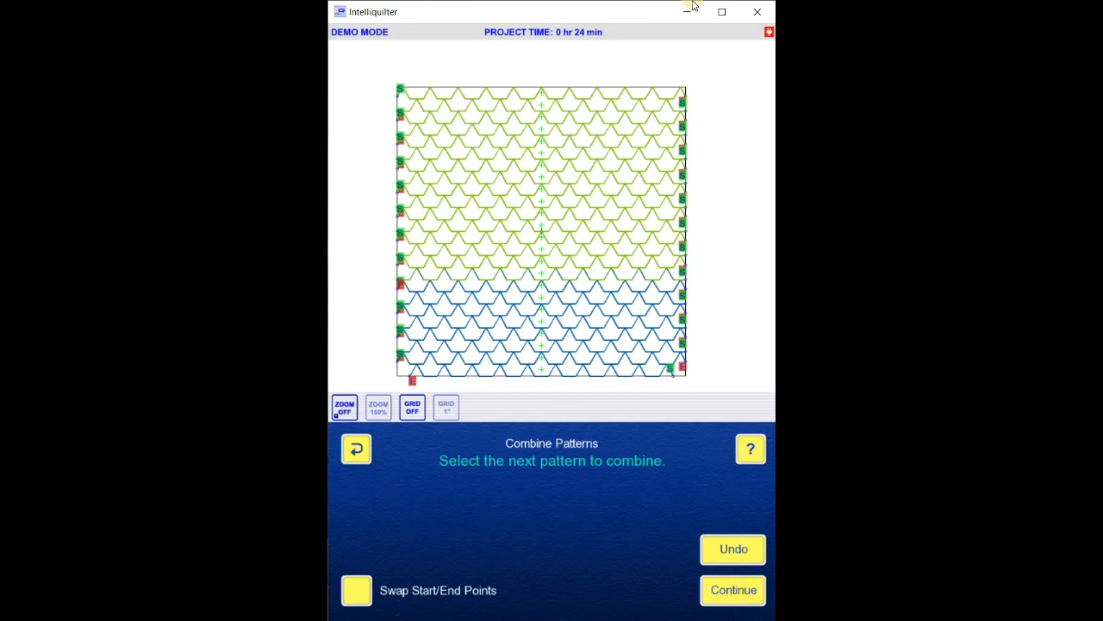
{"action": "left_click", "coordinate": [743, 594]}
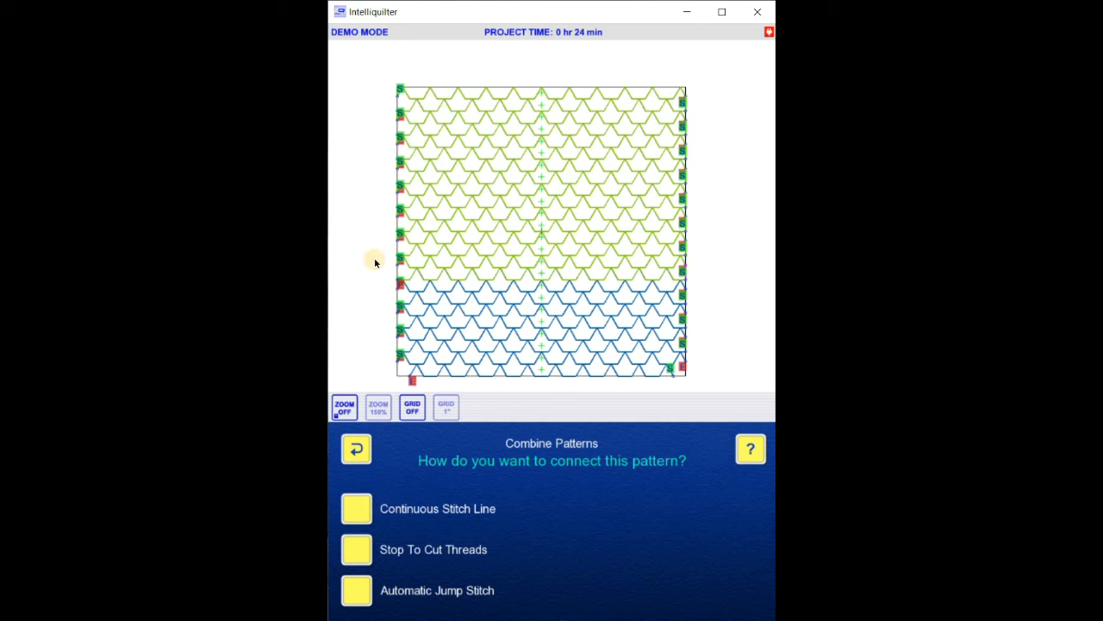
{"action": "left_click", "coordinate": [347, 505]}
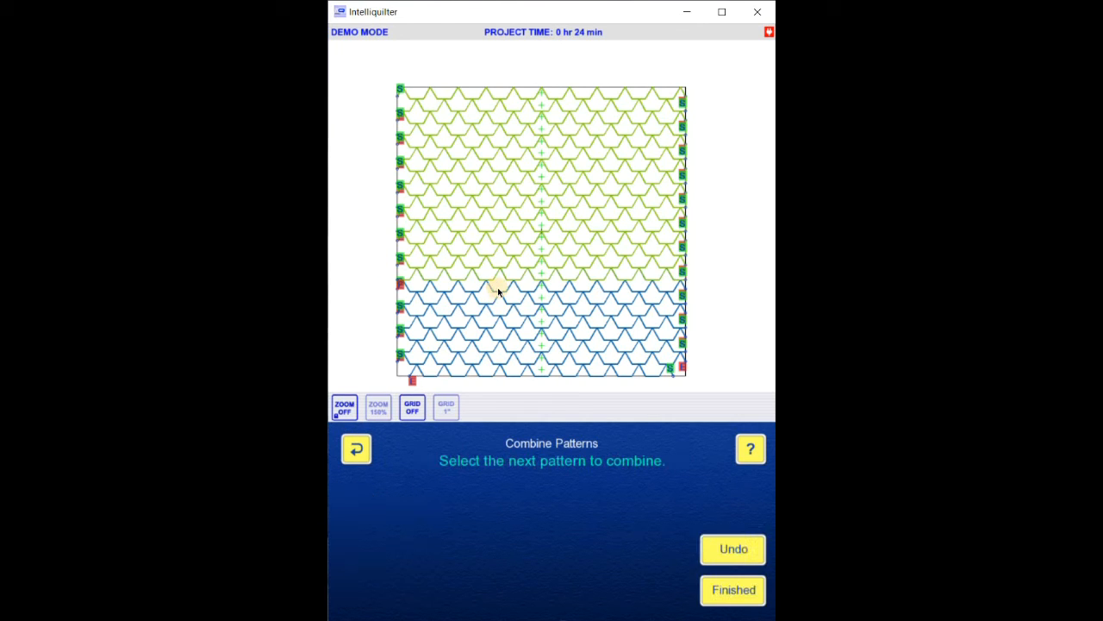
- Join shingle rows 17 through 20 to the combined pattern in order, each with a Continuous Stitch Line
{"action": "left_click", "coordinate": [723, 589]}
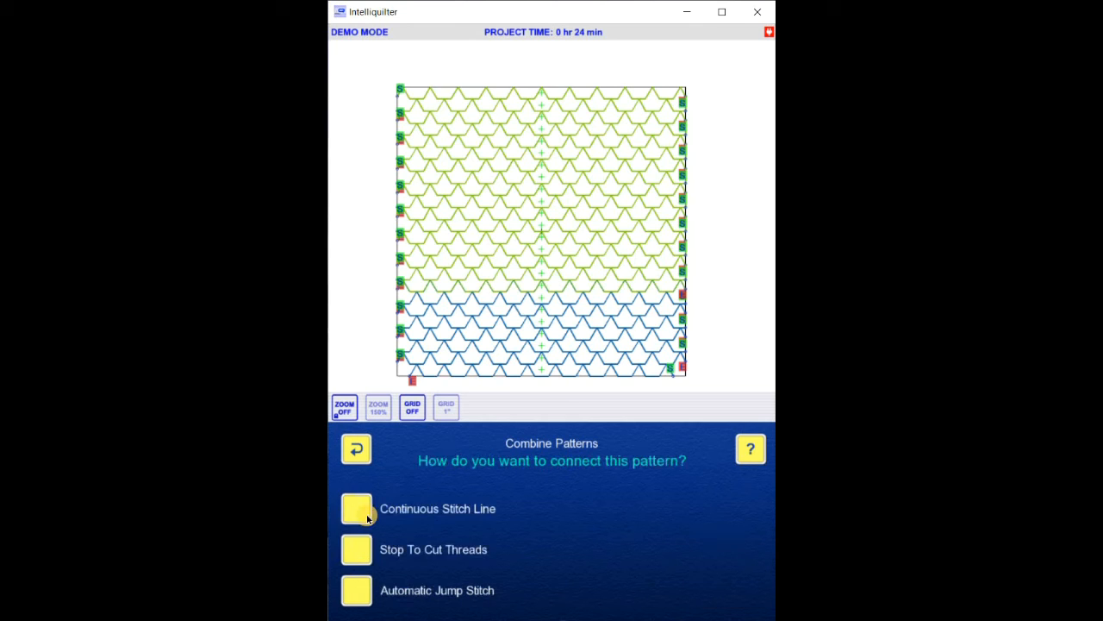
{"action": "left_click", "coordinate": [367, 513]}
{"action": "left_click", "coordinate": [500, 298]}
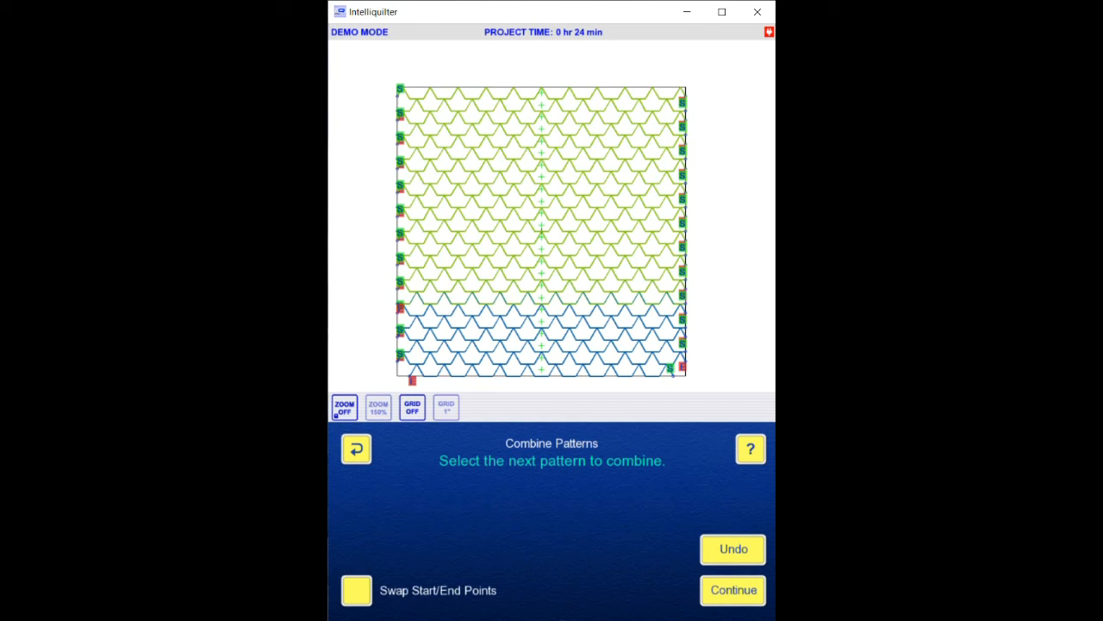
{"action": "left_click", "coordinate": [731, 591]}
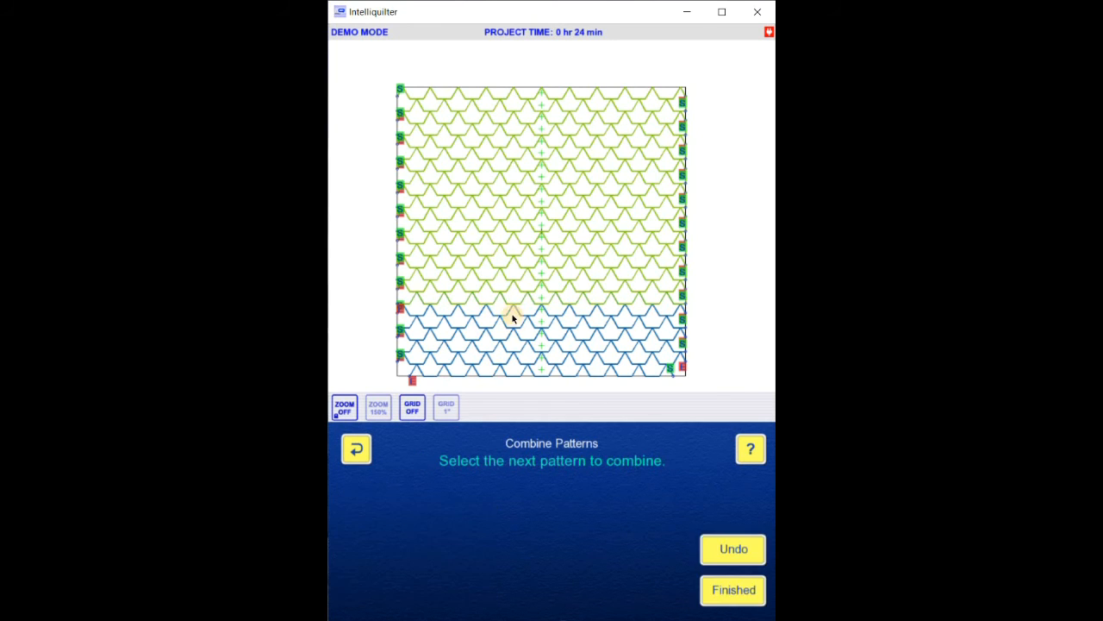
{"action": "left_click", "coordinate": [527, 344]}
{"action": "left_click", "coordinate": [708, 593]}
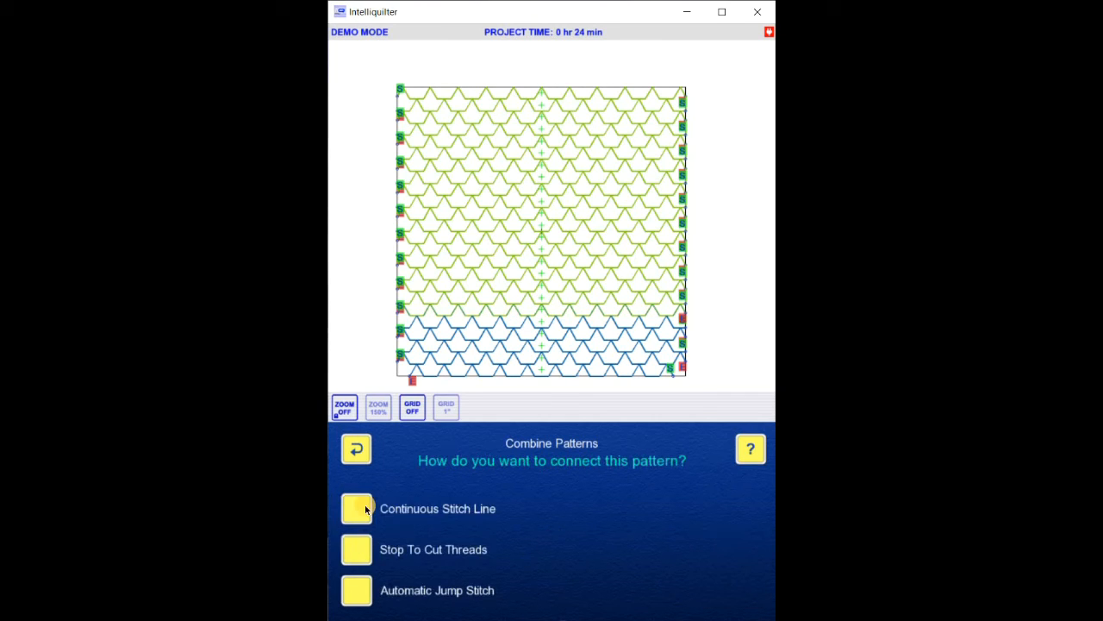
{"action": "left_click", "coordinate": [512, 323]}
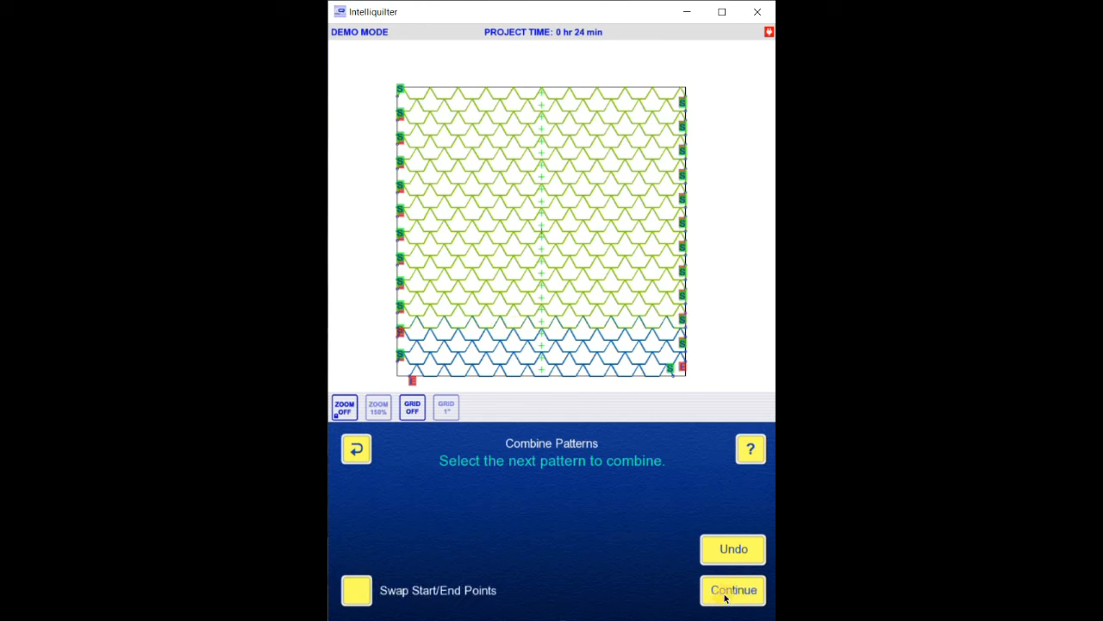
- Add shingle rows 21 and 22 to the combined pattern, connecting each with a Continuous Stitch Line
{"action": "left_click", "coordinate": [514, 339]}
{"action": "left_click", "coordinate": [732, 592]}
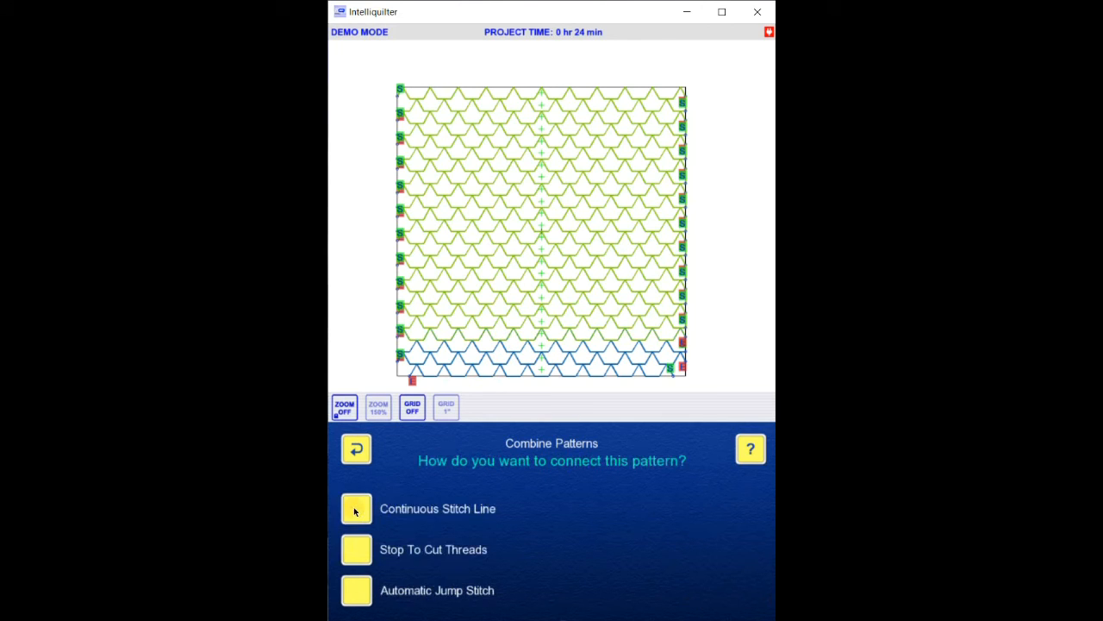
{"action": "left_click", "coordinate": [355, 510]}
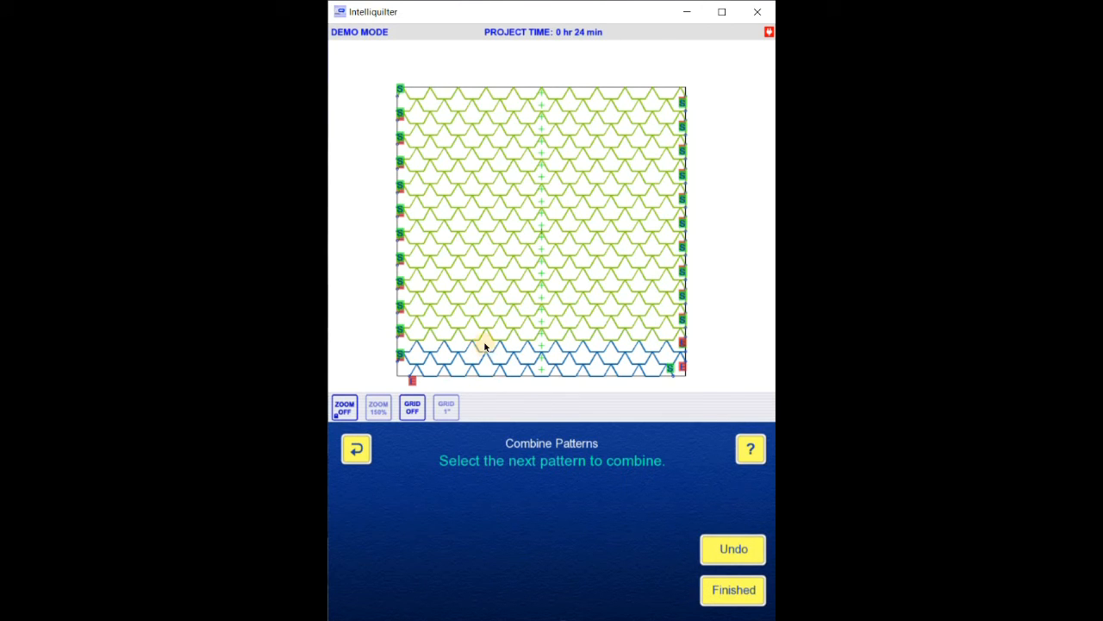
{"action": "left_click", "coordinate": [486, 345]}
{"action": "left_click", "coordinate": [732, 593]}
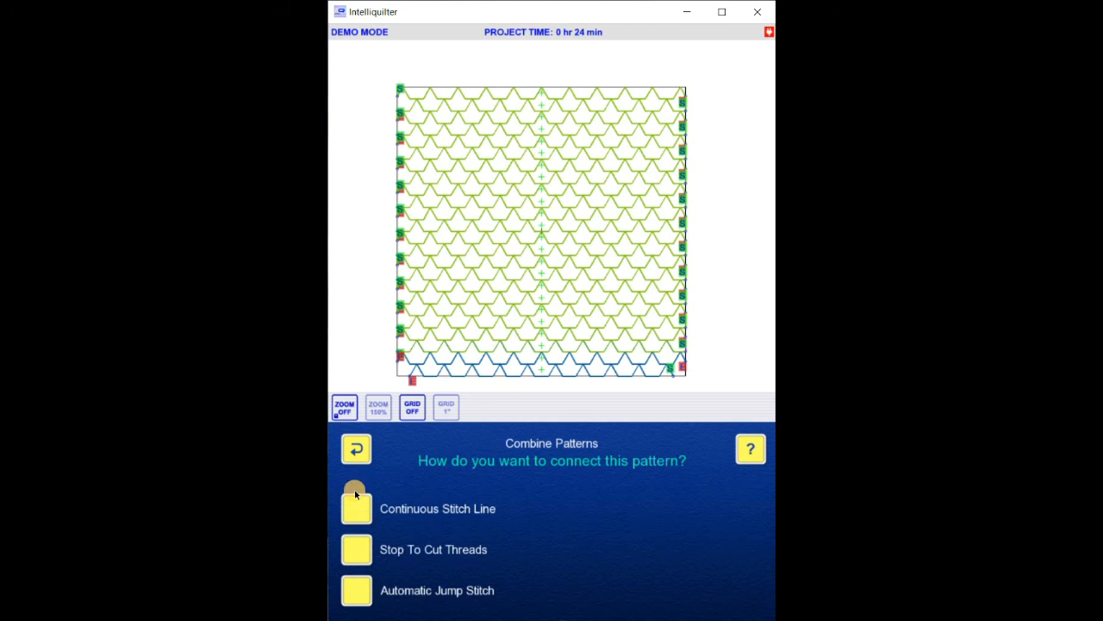
{"action": "left_click", "coordinate": [355, 494]}
- Join the last two shingle rows to the combined pattern with a Continuous Stitch Line each and finish combining
{"action": "left_click", "coordinate": [479, 363]}
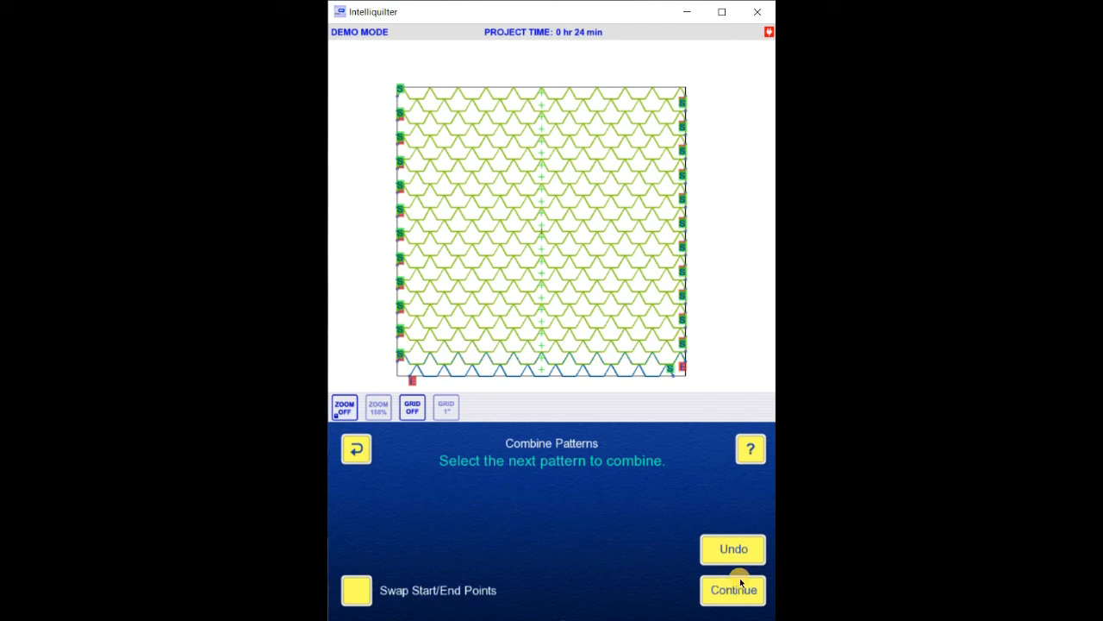
{"action": "left_click", "coordinate": [741, 582]}
{"action": "left_click", "coordinate": [357, 509]}
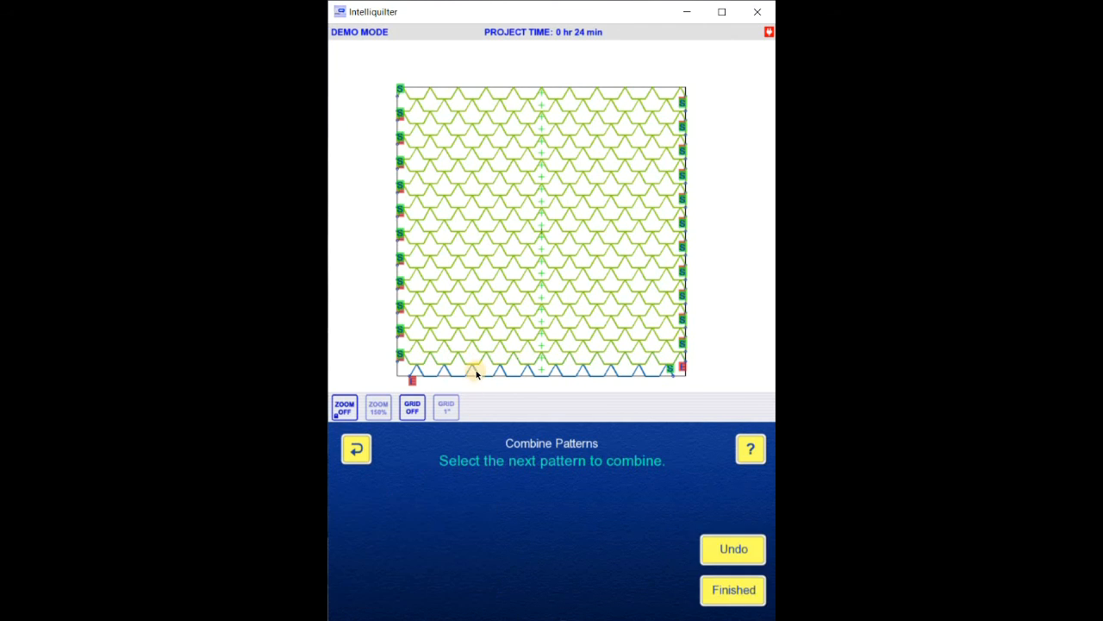
{"action": "left_click", "coordinate": [476, 370]}
{"action": "left_click", "coordinate": [714, 593]}
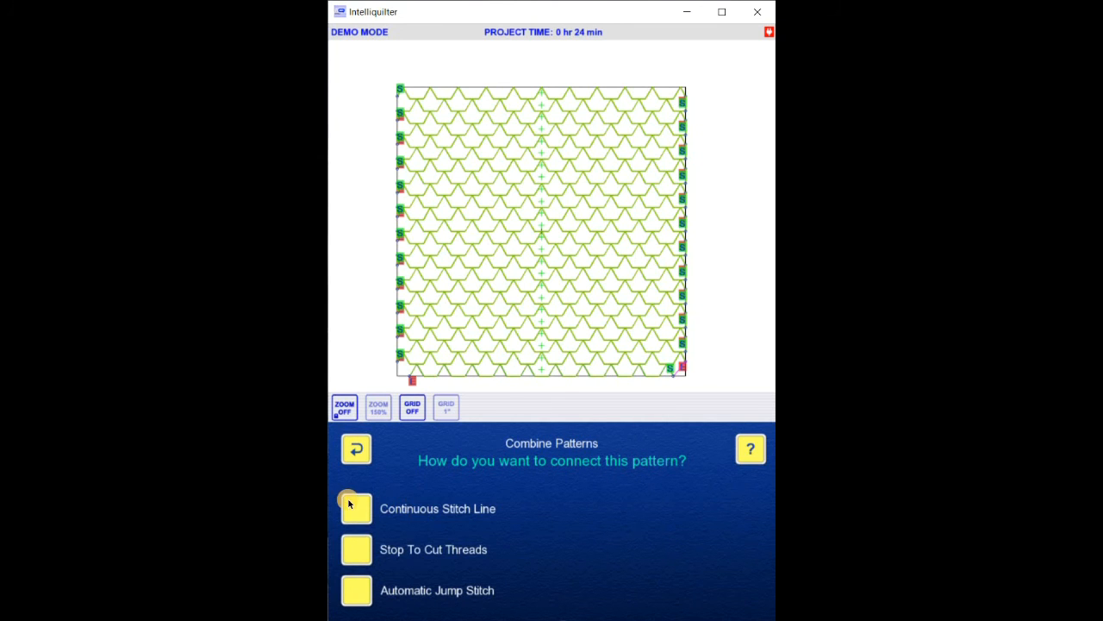
{"action": "left_click", "coordinate": [348, 503]}
{"action": "left_click", "coordinate": [724, 601]}
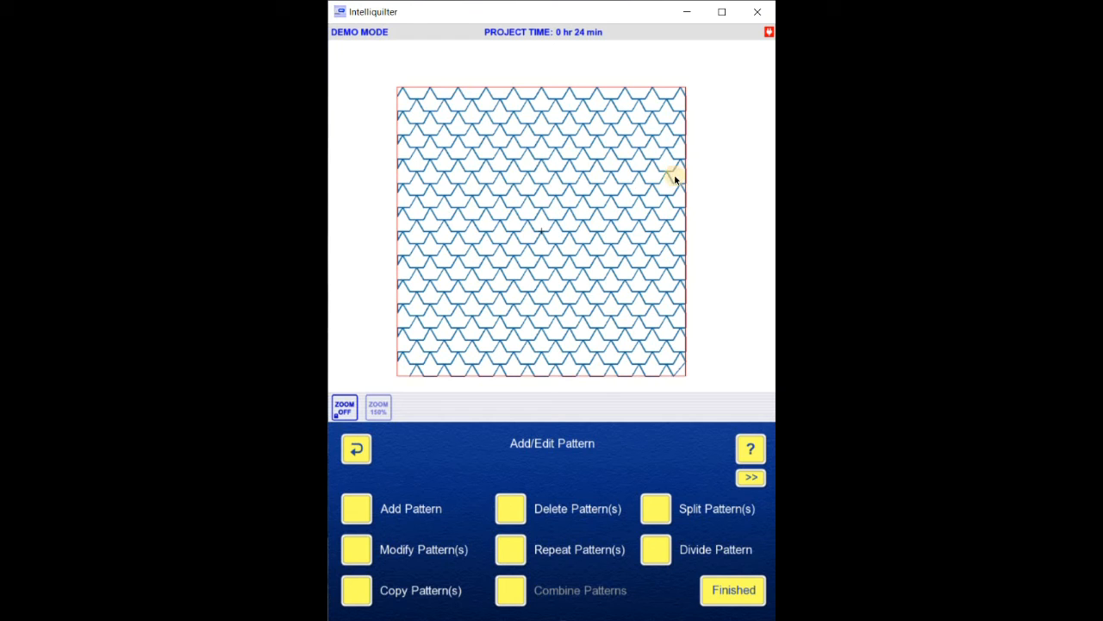
- Select the combined shingle pattern for modification and set its scale to 50%
{"action": "left_click", "coordinate": [353, 554]}
{"action": "left_click", "coordinate": [561, 192]}
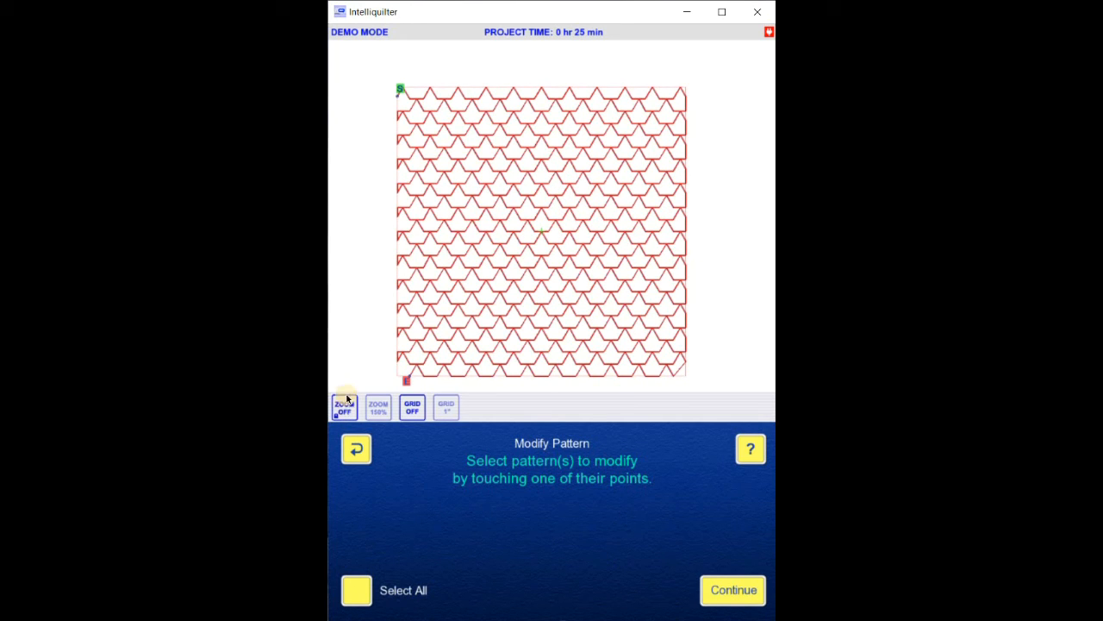
{"action": "left_click", "coordinate": [345, 409]}
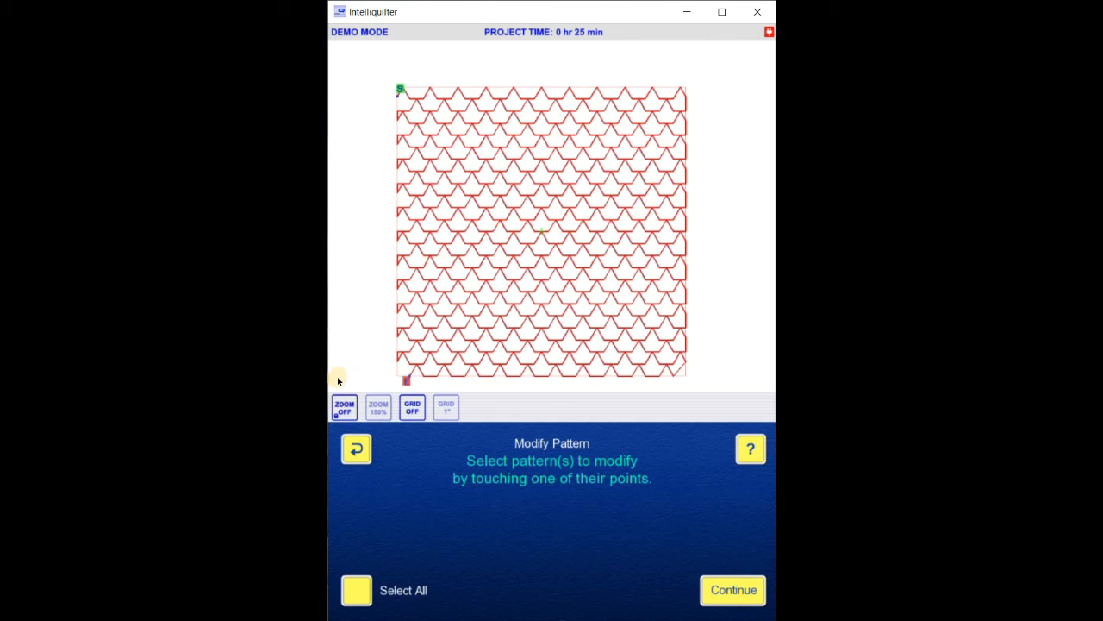
{"action": "left_click", "coordinate": [532, 216]}
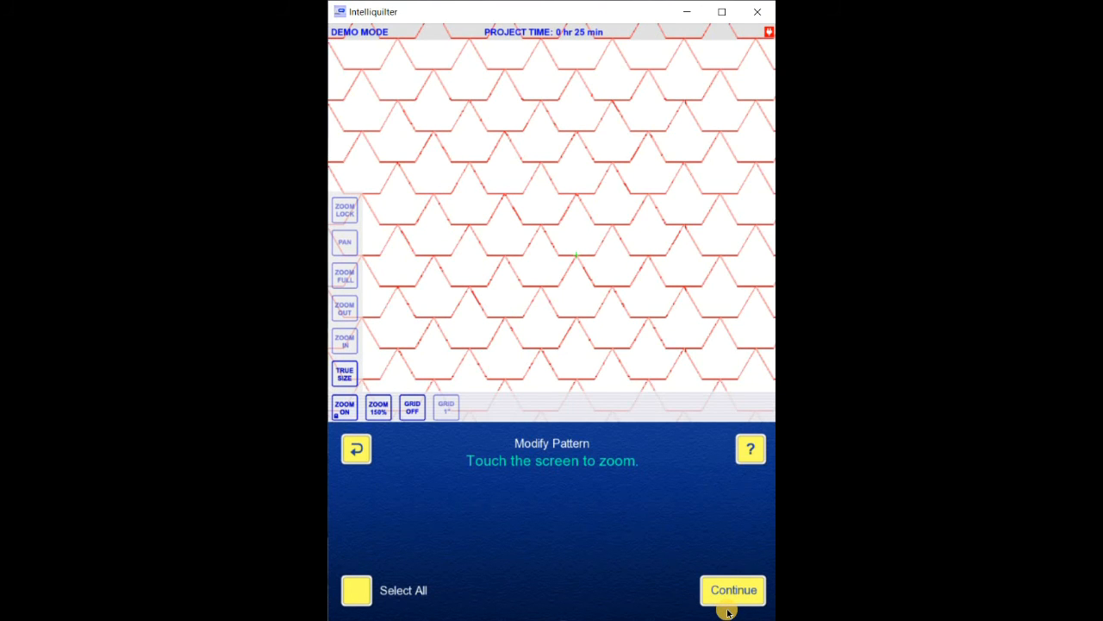
{"action": "left_click", "coordinate": [732, 591]}
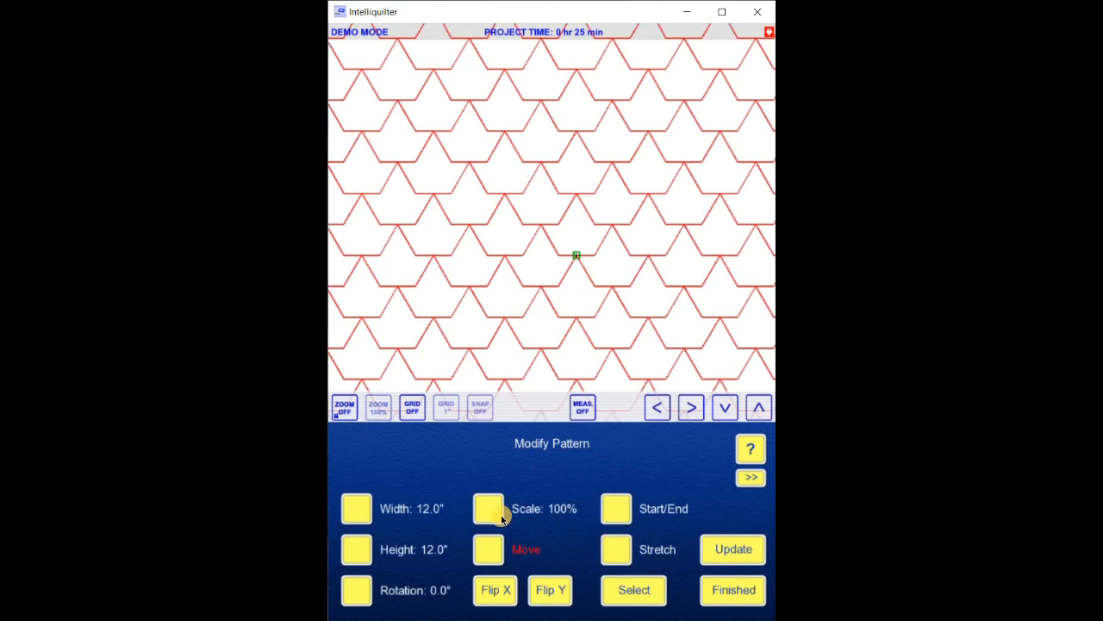
{"action": "left_click", "coordinate": [493, 509]}
{"action": "left_click", "coordinate": [656, 405]}
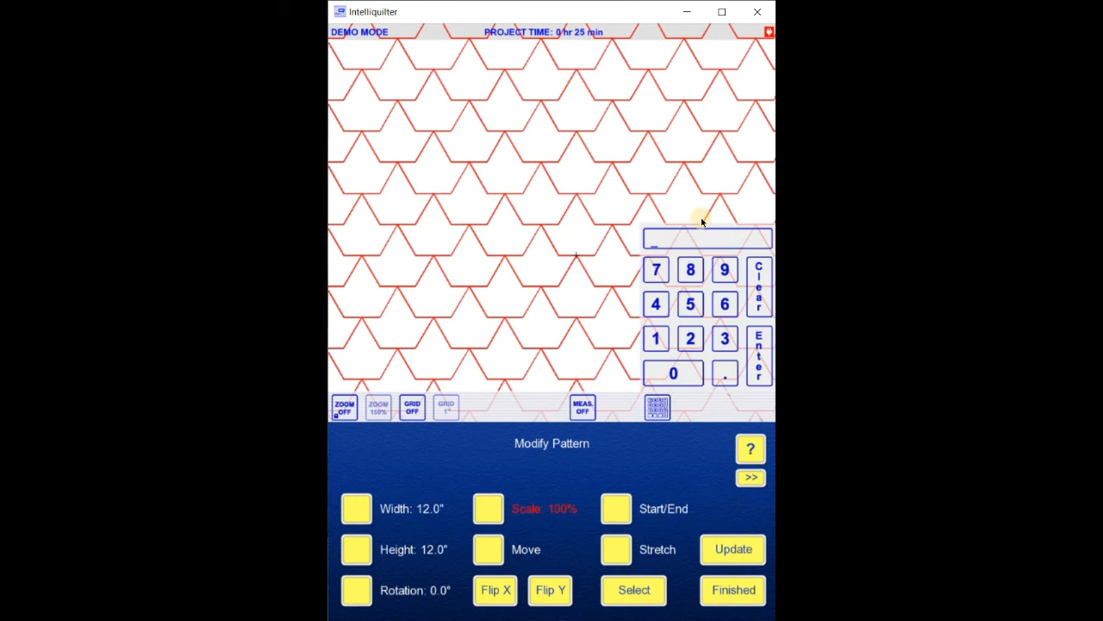
{"action": "left_click", "coordinate": [675, 380]}
{"action": "left_click", "coordinate": [759, 370]}
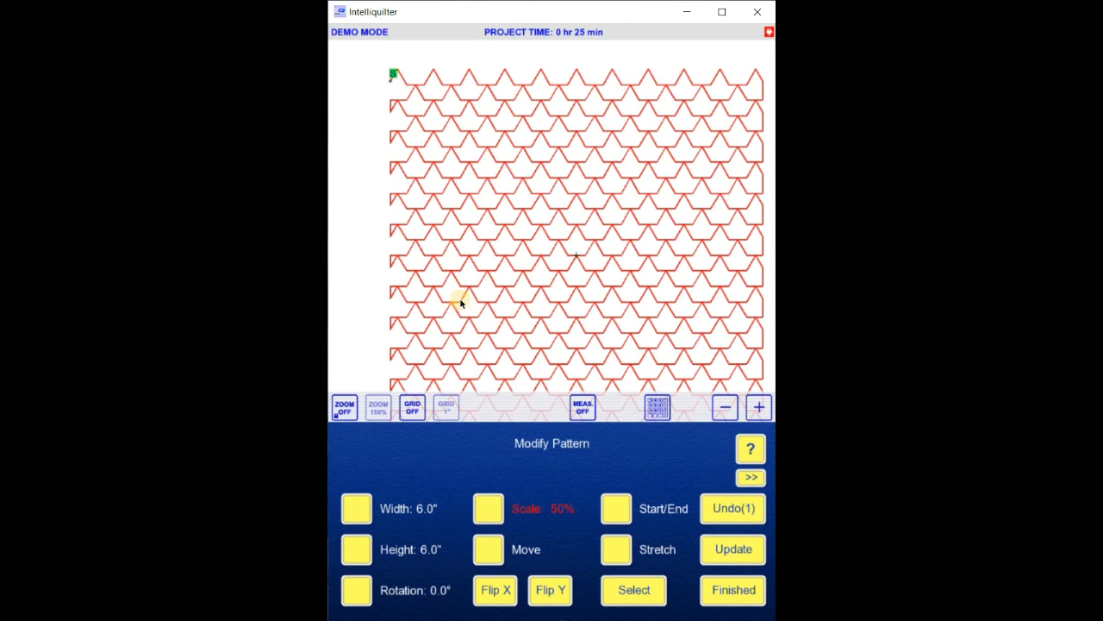
- Distort the shingle pattern into a trapezoid by pulling its two lower corners outward
{"action": "left_click", "coordinate": [344, 410]}
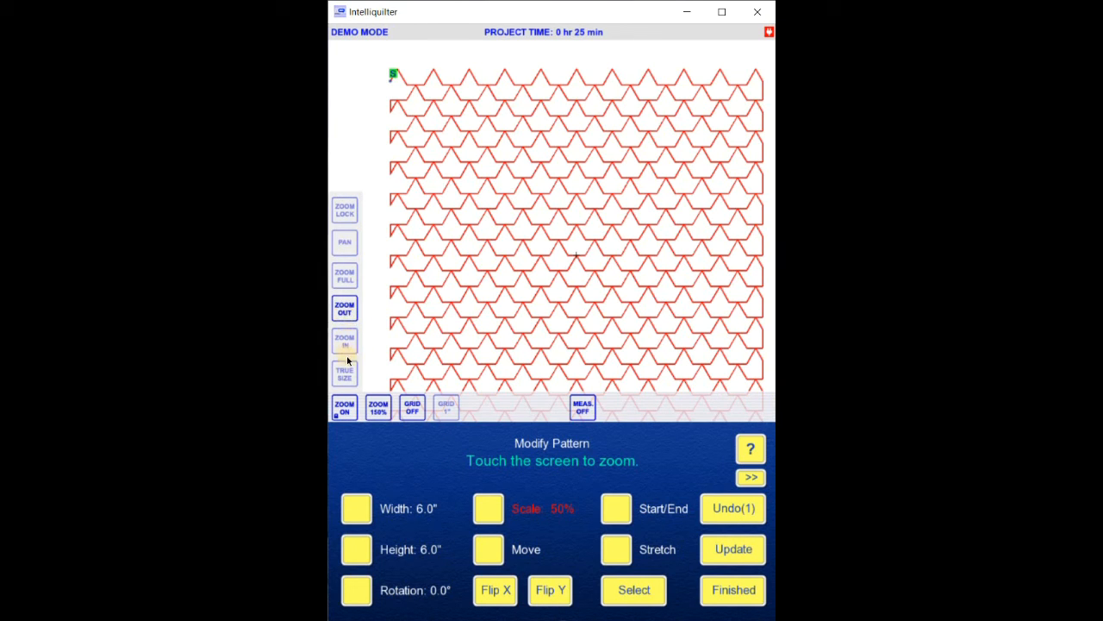
{"action": "left_click", "coordinate": [593, 293]}
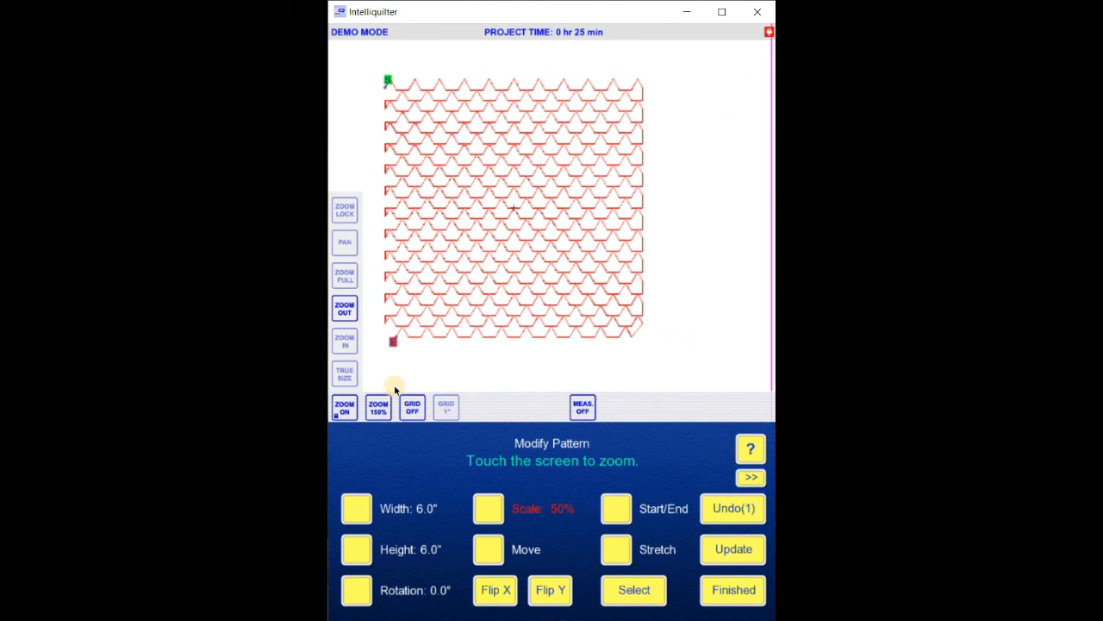
{"action": "left_click", "coordinate": [345, 412]}
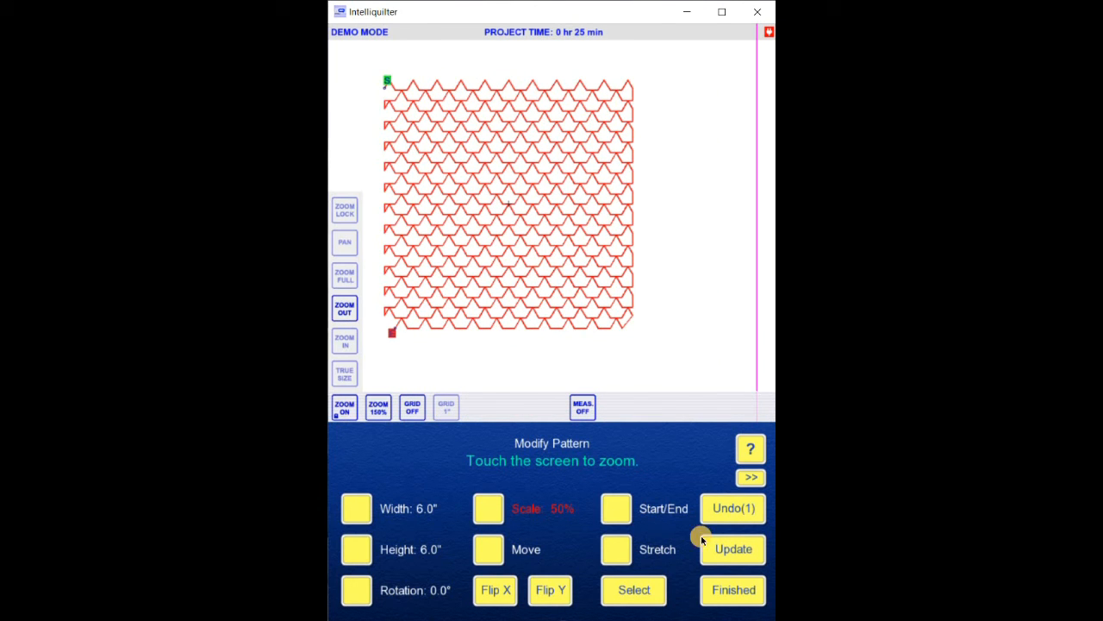
{"action": "left_click", "coordinate": [750, 477]}
{"action": "left_click", "coordinate": [354, 593]}
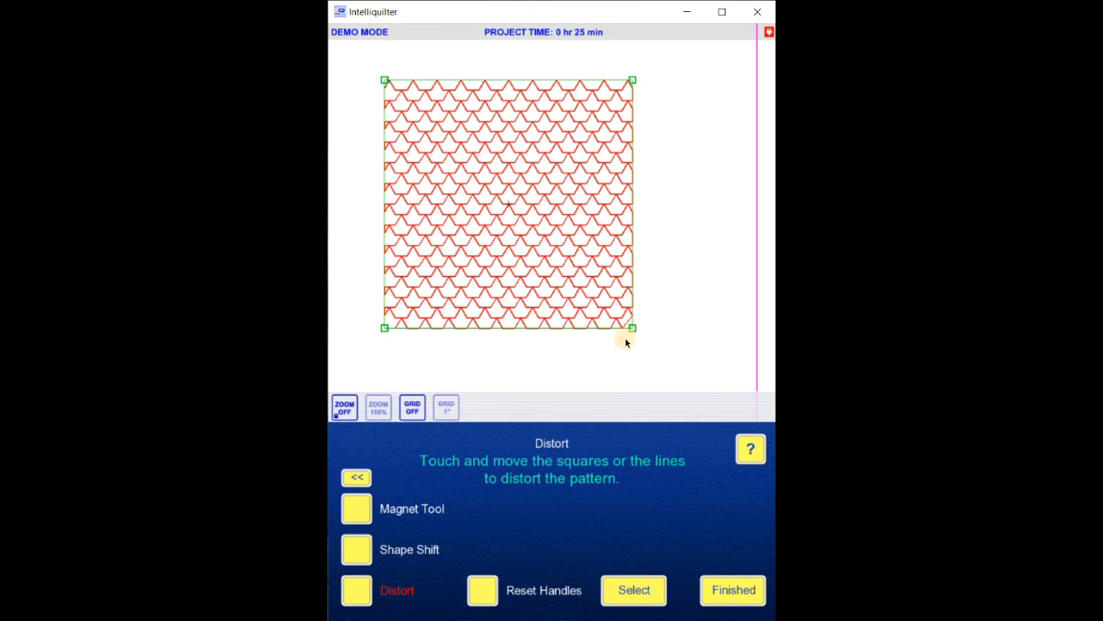
{"action": "left_click_drag", "start_coordinate": [632, 328], "coordinate": [733, 325]}
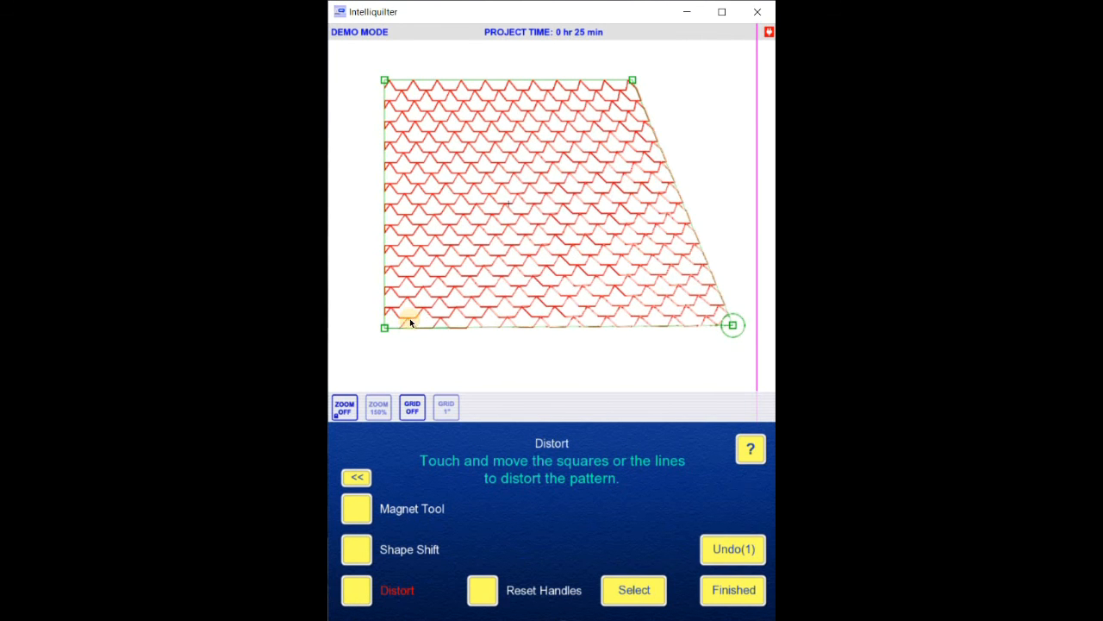
{"action": "left_click_drag", "start_coordinate": [362, 335], "coordinate": [333, 328]}
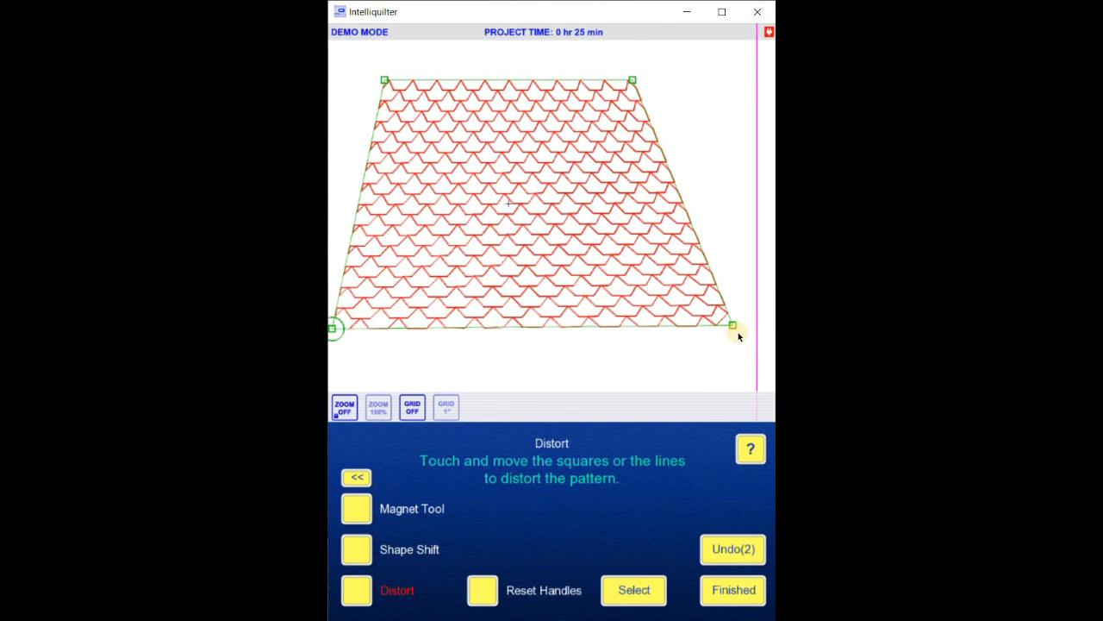
{"action": "left_click_drag", "start_coordinate": [756, 325], "coordinate": [756, 324]}
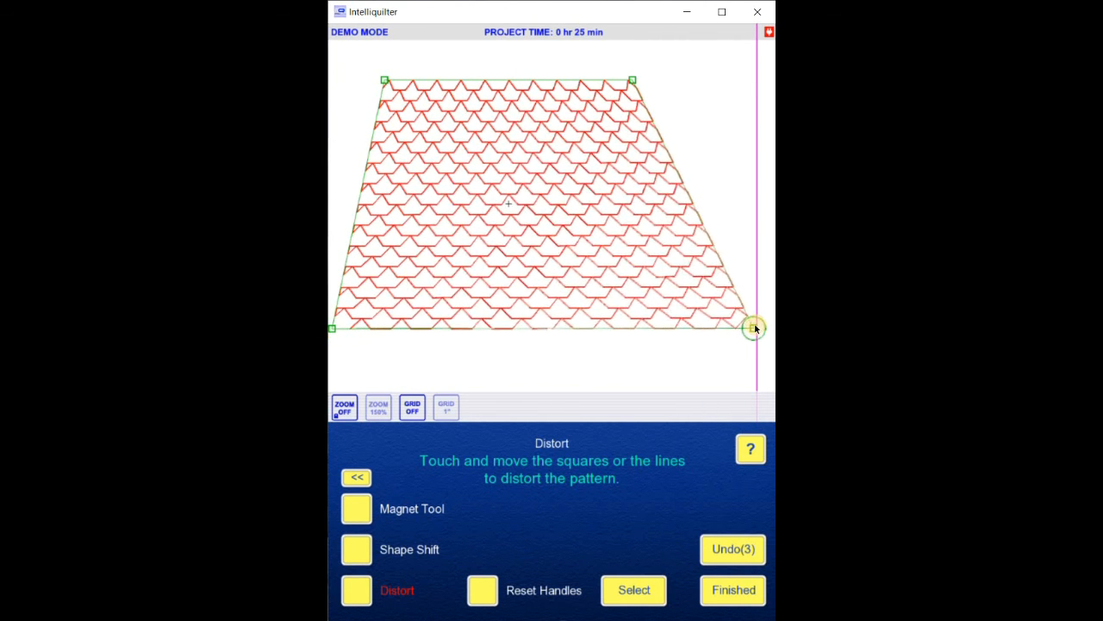
- Pull the pattern's lower-left corner further outward to even out the trapezoid, and finish editing the pattern
{"action": "left_click", "coordinate": [345, 407]}
{"action": "left_click", "coordinate": [448, 363]}
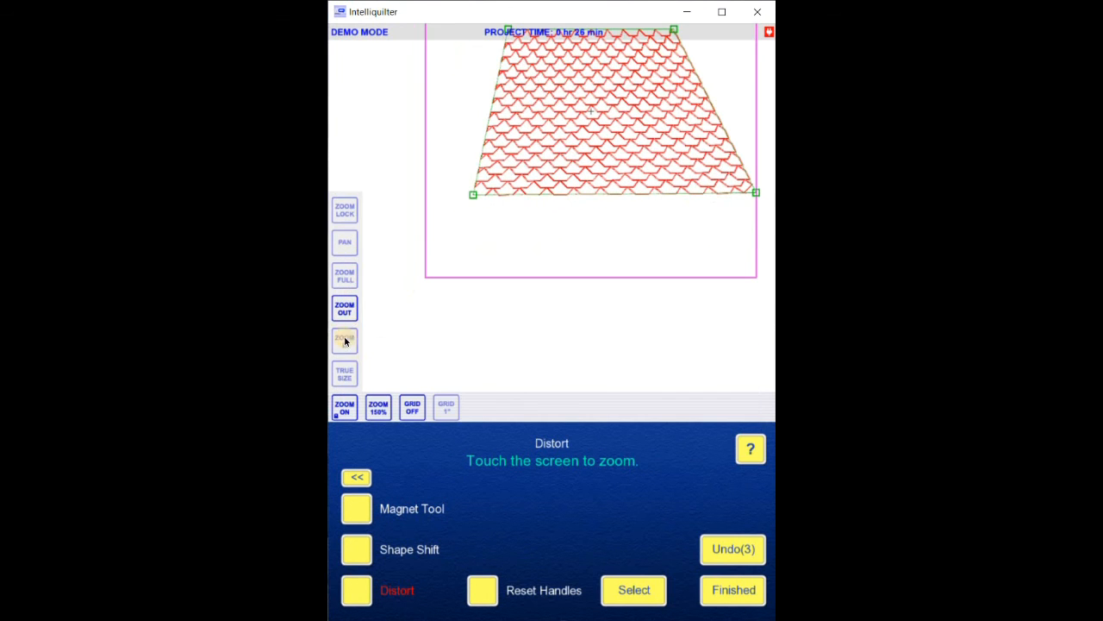
{"action": "left_click", "coordinate": [663, 253]}
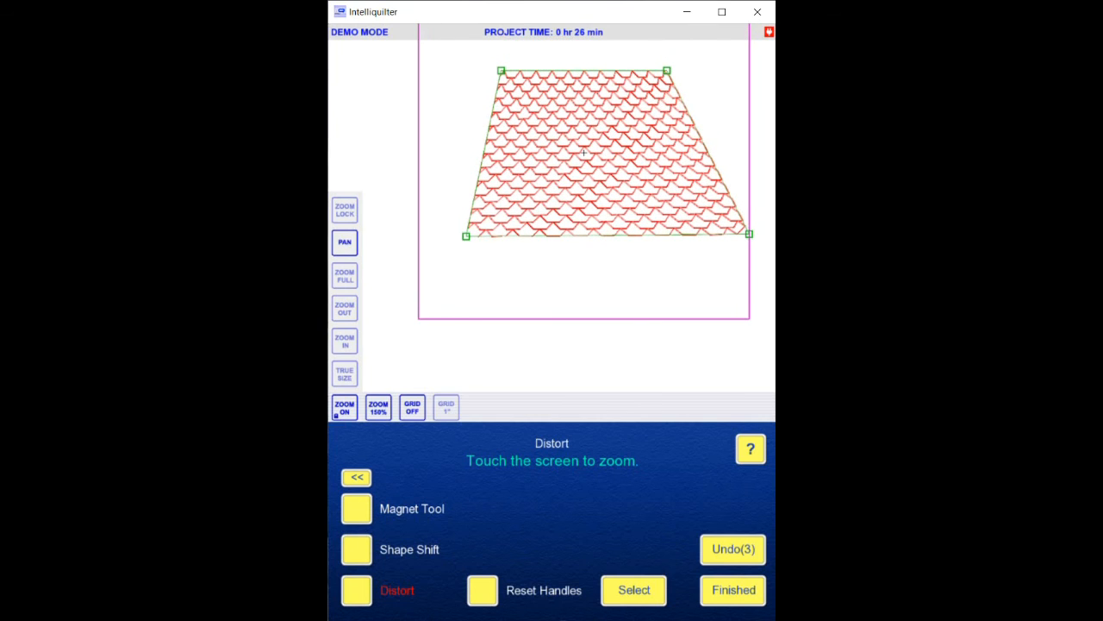
{"action": "left_click", "coordinate": [340, 413]}
{"action": "left_click_drag", "start_coordinate": [459, 240], "coordinate": [433, 240]}
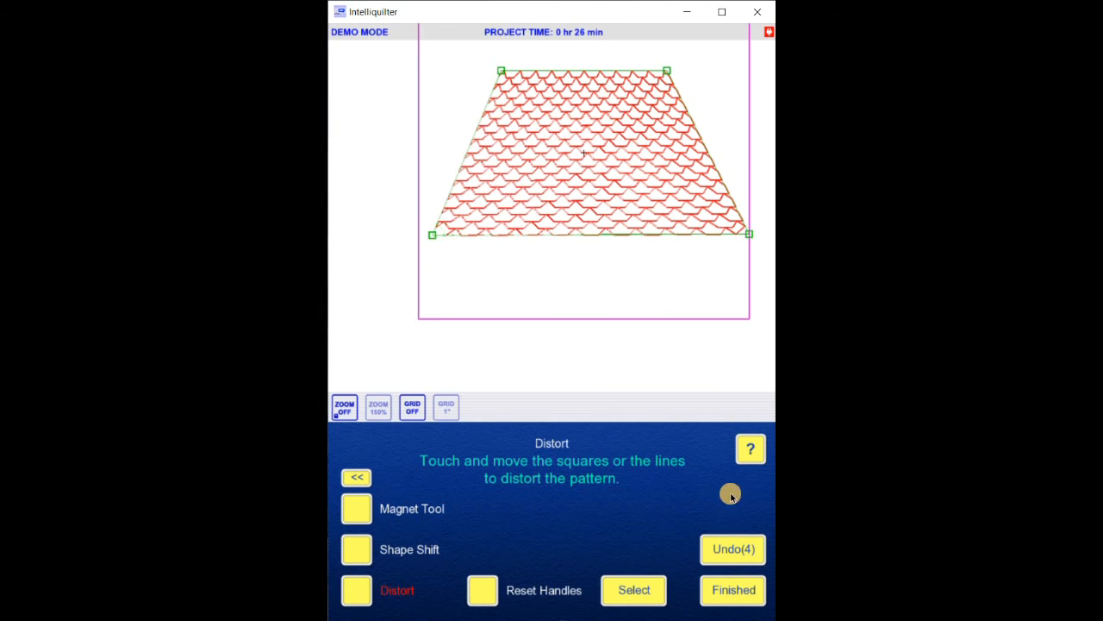
{"action": "left_click", "coordinate": [714, 593]}
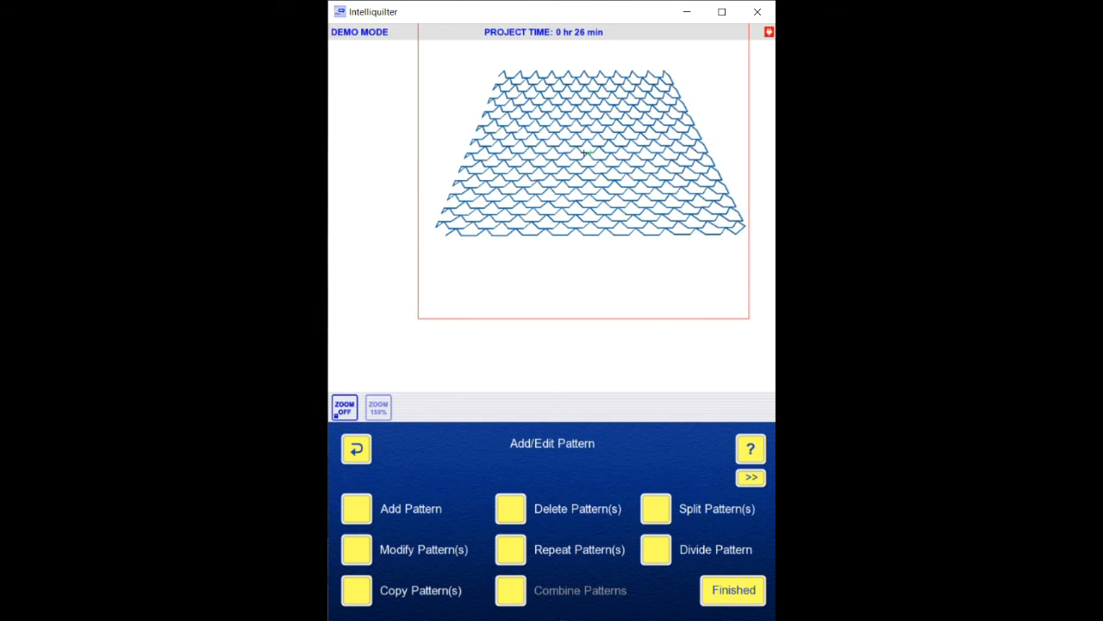
{"action": "left_click", "coordinate": [735, 597]}
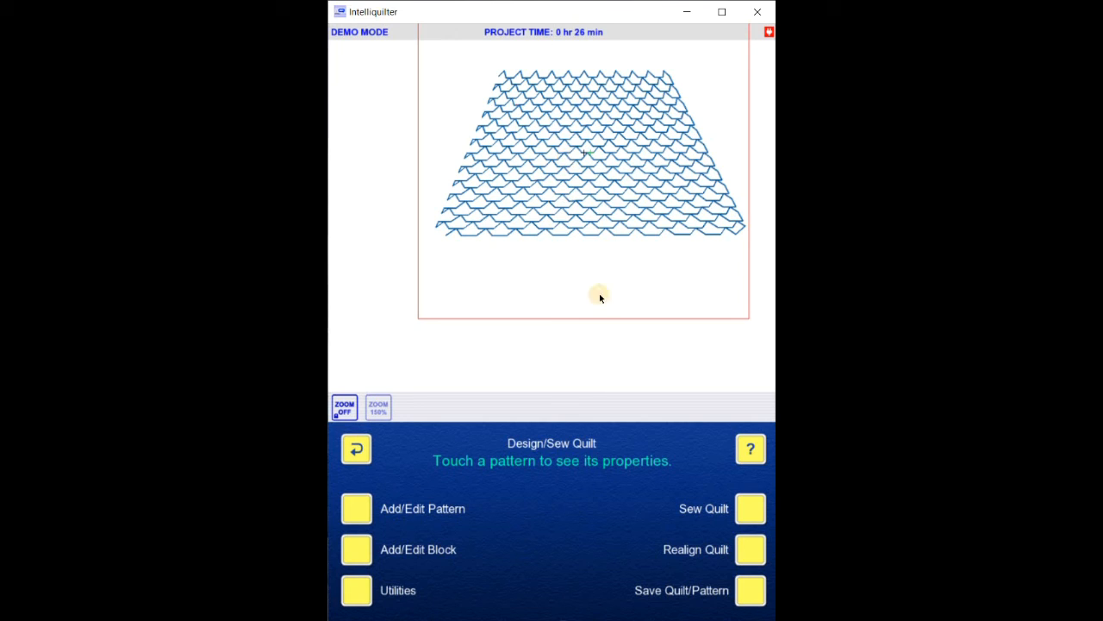
- Add a Clipping Block affecting the shingle pattern, using the TRELLIS block from the BLOCK PLAY catalog
{"action": "left_click", "coordinate": [358, 550]}
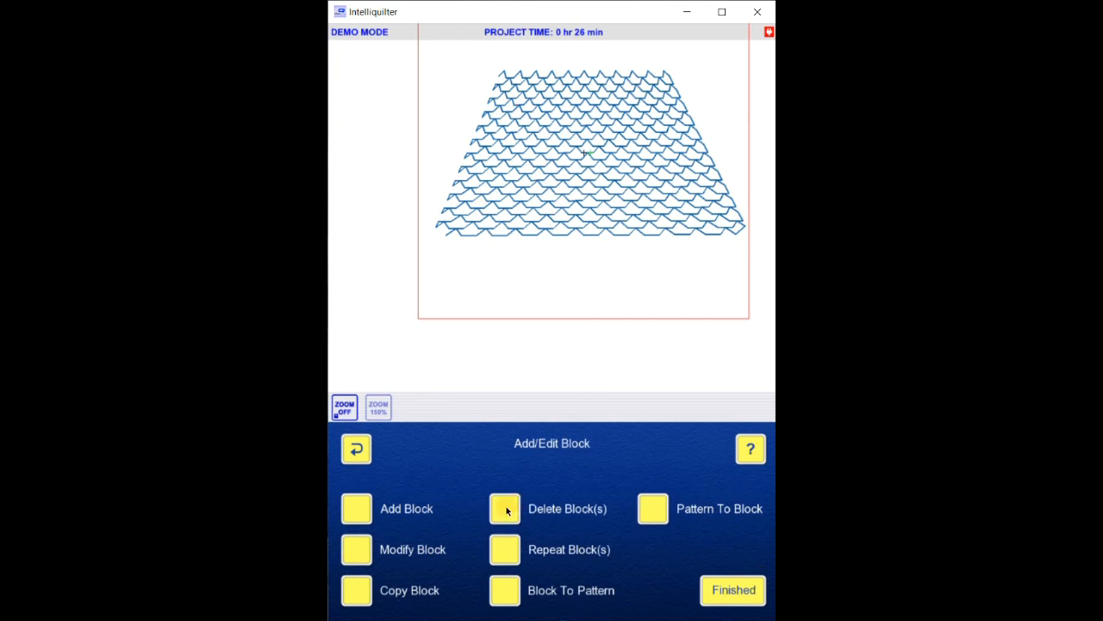
{"action": "left_click", "coordinate": [356, 510]}
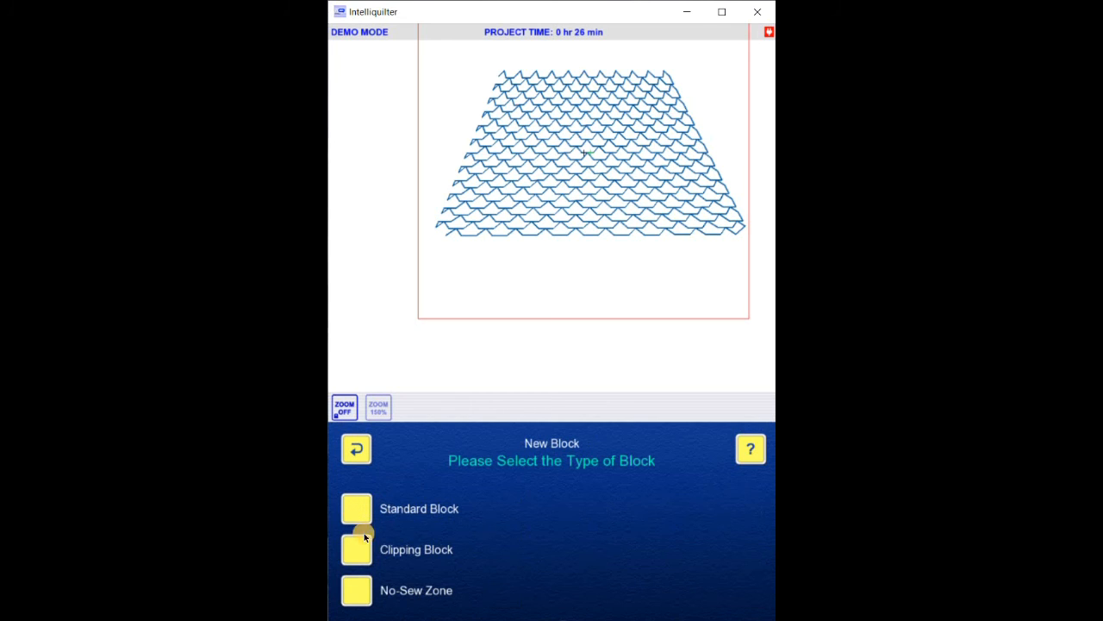
{"action": "left_click", "coordinate": [357, 552]}
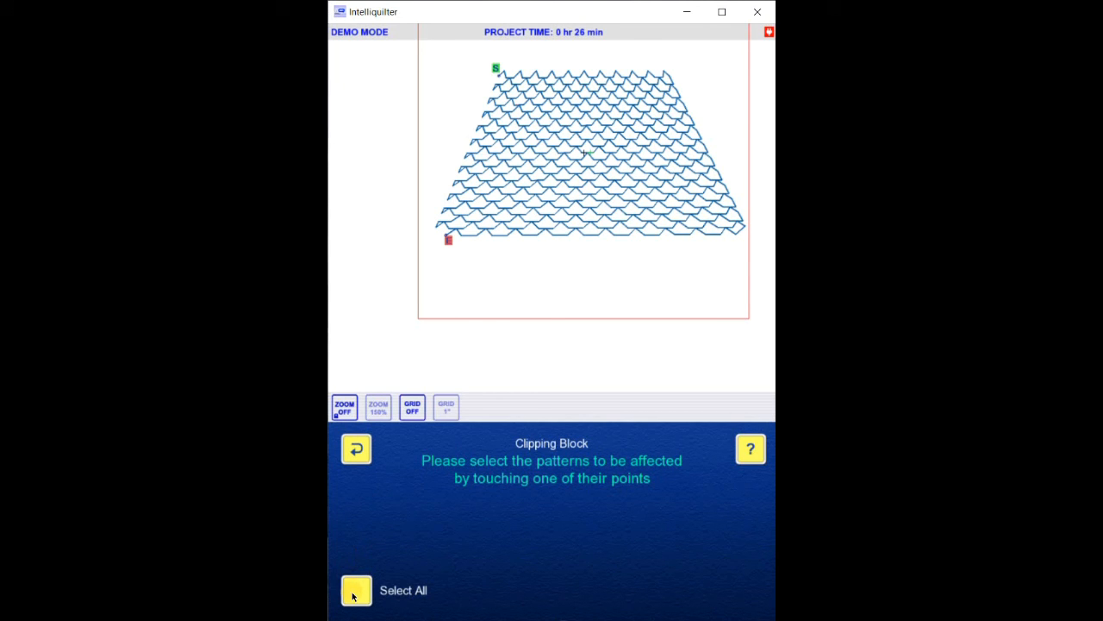
{"action": "left_click", "coordinate": [609, 138]}
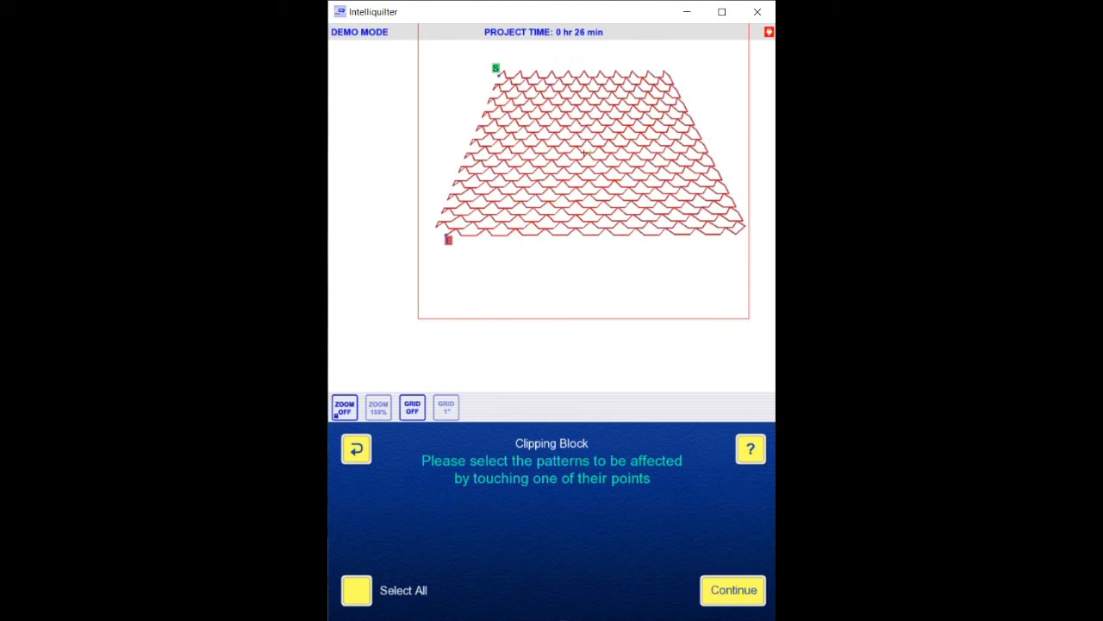
{"action": "left_click", "coordinate": [721, 598]}
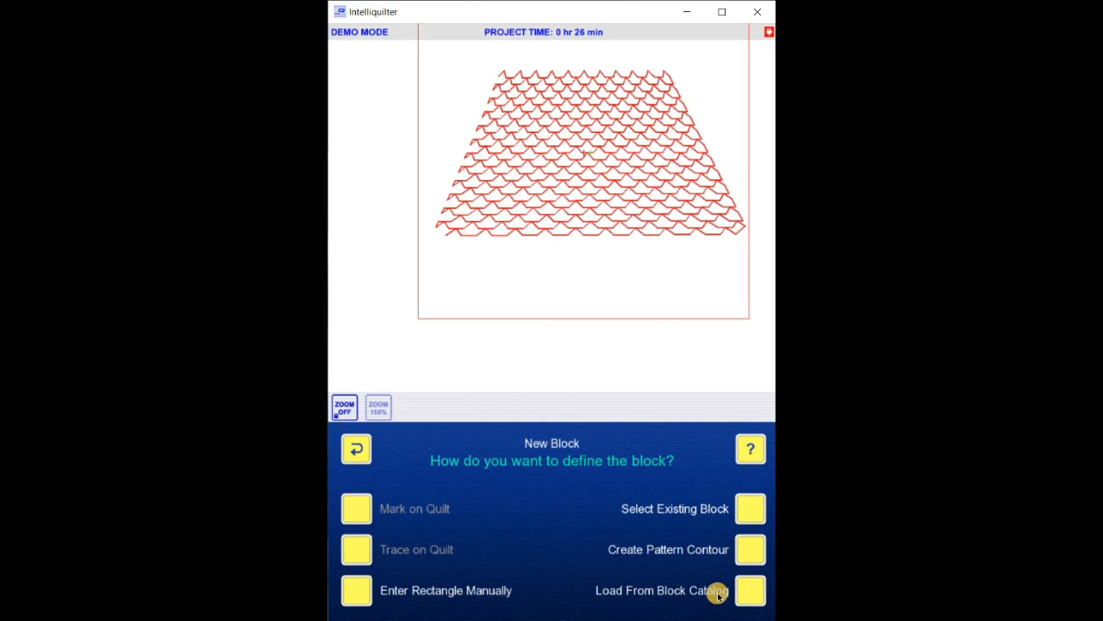
{"action": "left_click", "coordinate": [749, 591]}
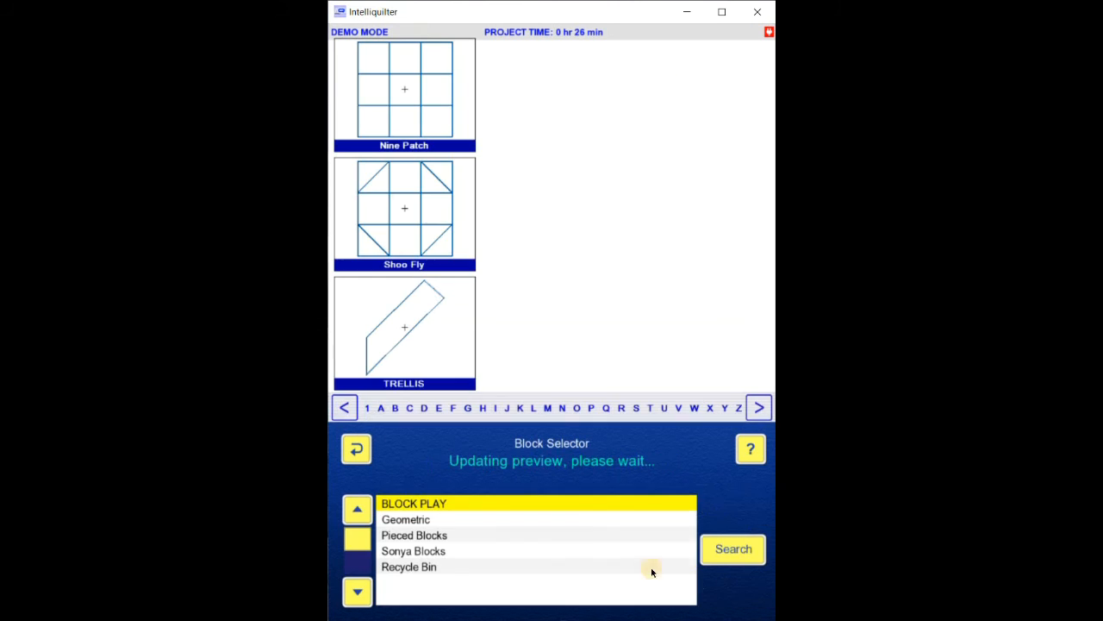
{"action": "left_click", "coordinate": [444, 299]}
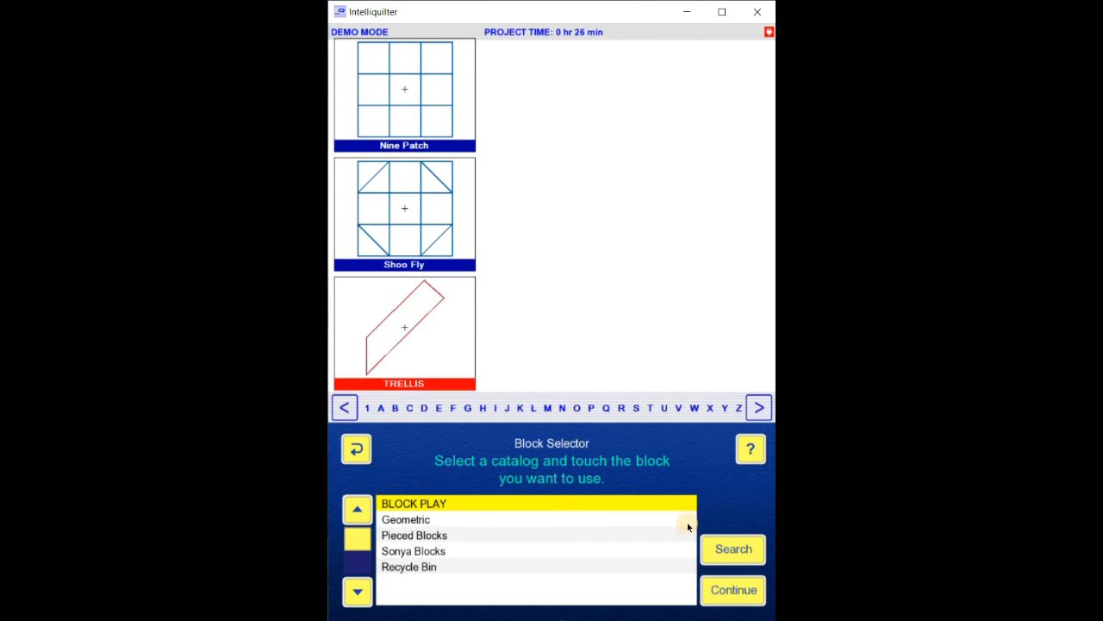
{"action": "left_click", "coordinate": [724, 591]}
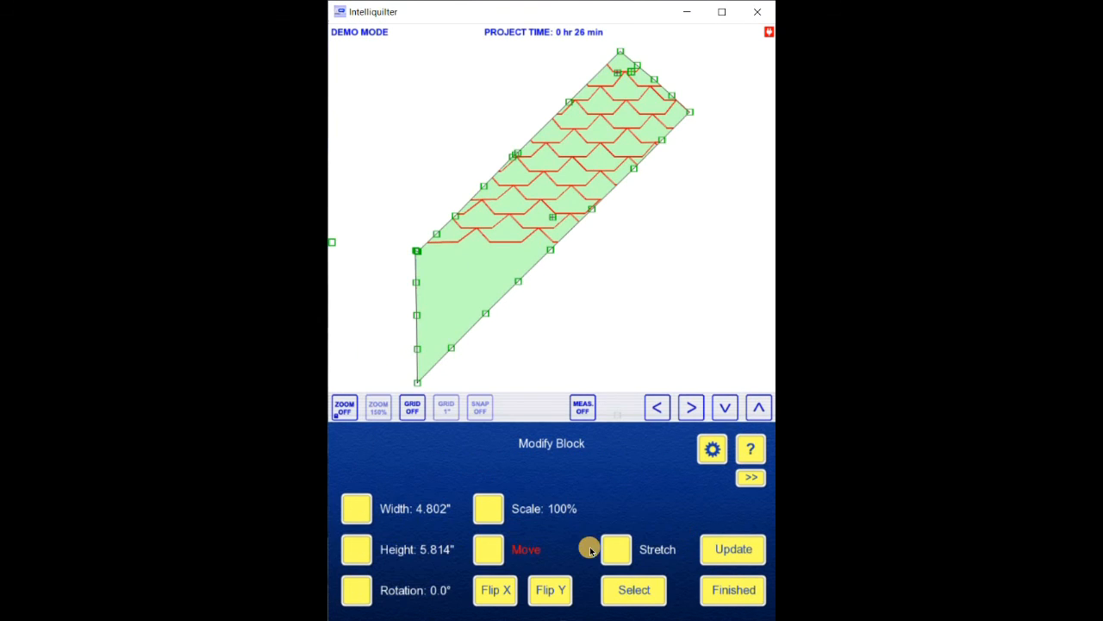
- Rotate the TRELLIS clipping block to 45°
{"action": "left_click", "coordinate": [355, 595]}
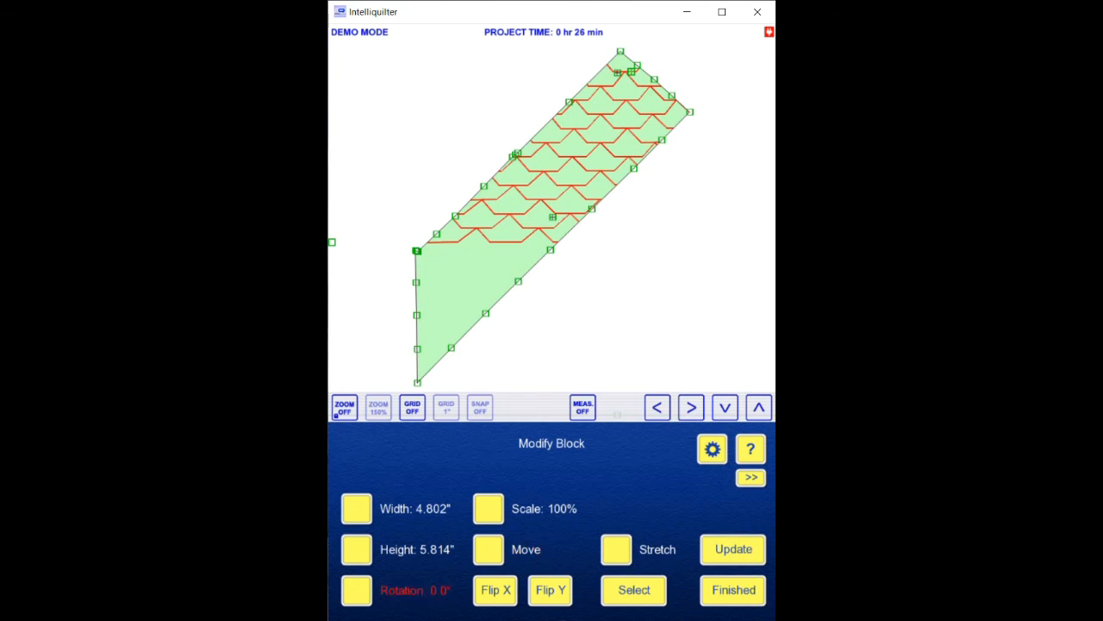
{"action": "left_click", "coordinate": [760, 409]}
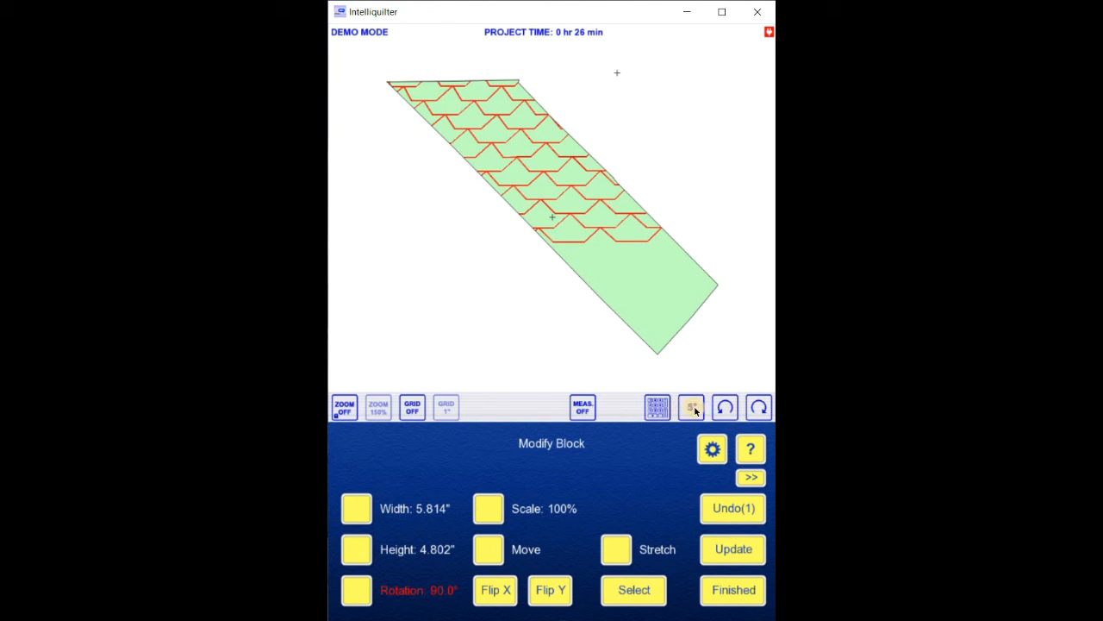
{"action": "left_click", "coordinate": [723, 409]}
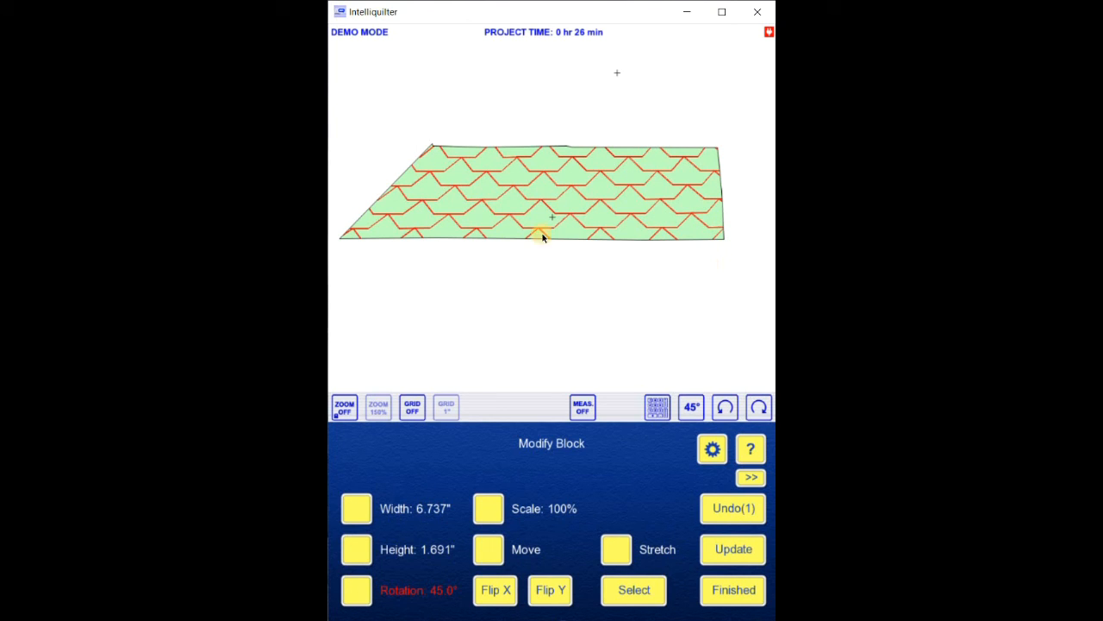
- Set the scale of the TRELLIS clipping block to 200%
{"action": "left_click", "coordinate": [489, 511]}
{"action": "left_click", "coordinate": [657, 406]}
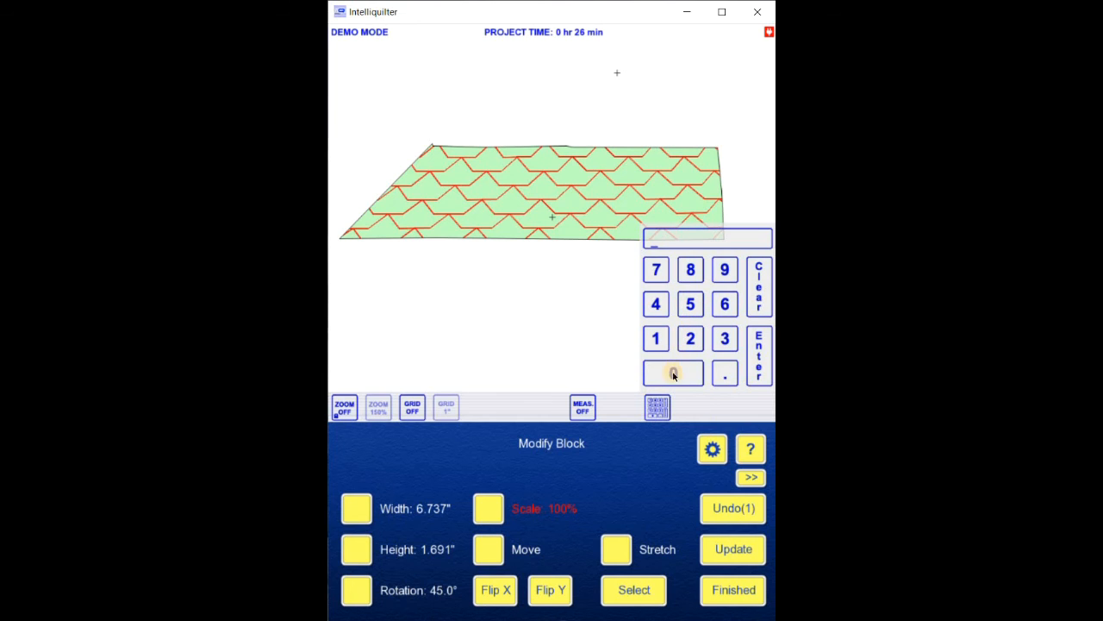
{"action": "type", "text": "200"}
{"action": "left_click", "coordinate": [758, 366]}
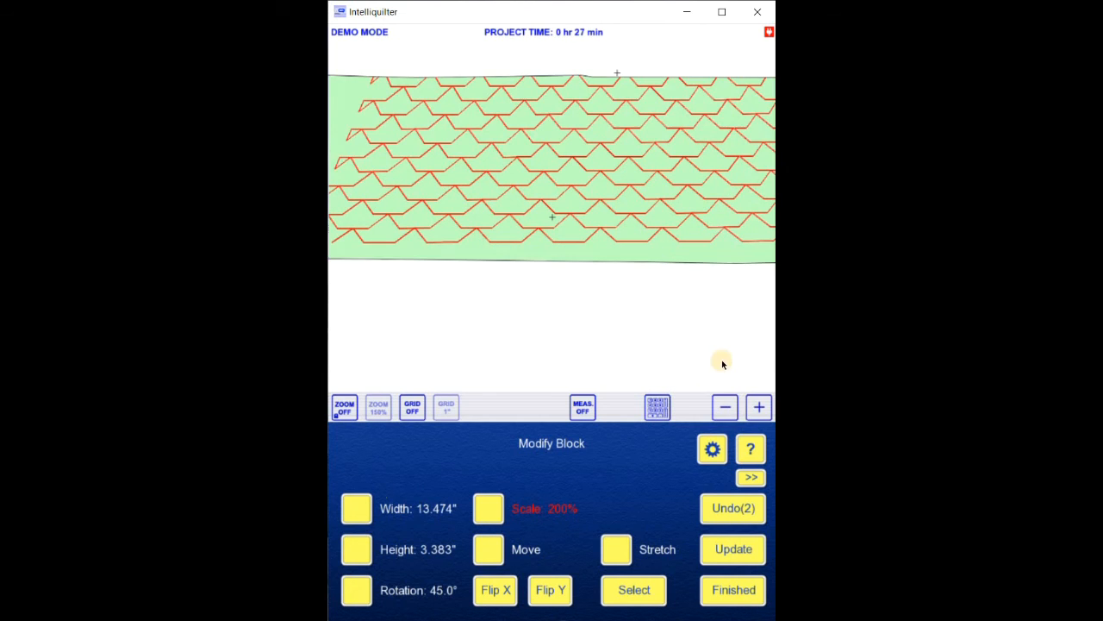
- Move the TRELLIS clipping block up and to the right over the shingle pattern
{"action": "left_click", "coordinate": [494, 548]}
{"action": "left_click_drag", "start_coordinate": [588, 203], "coordinate": [630, 182]}
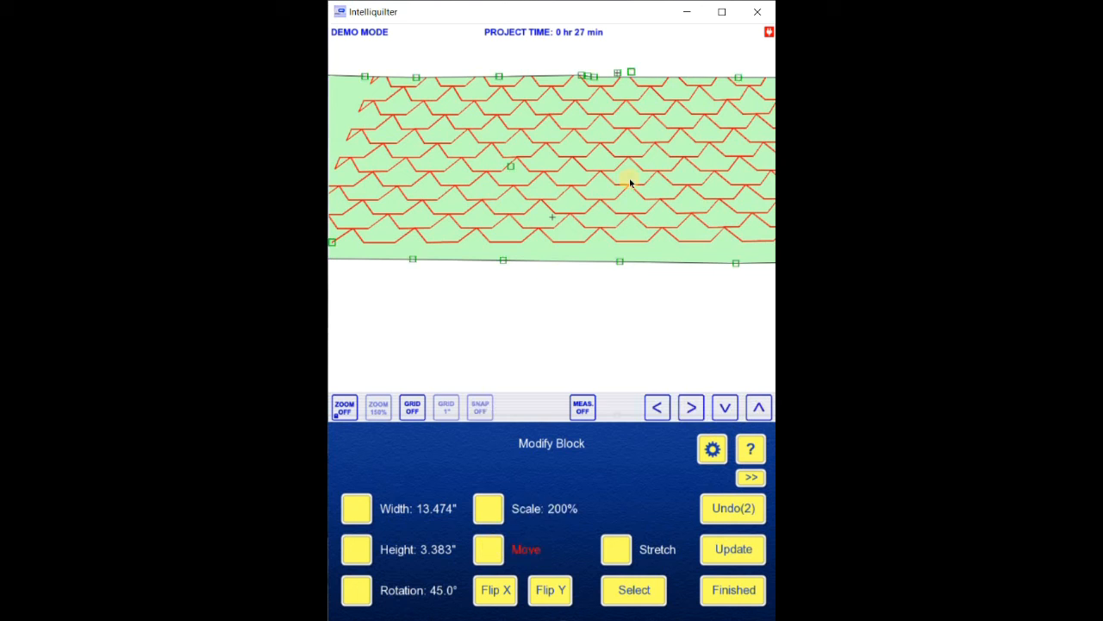
{"action": "left_click", "coordinate": [345, 408]}
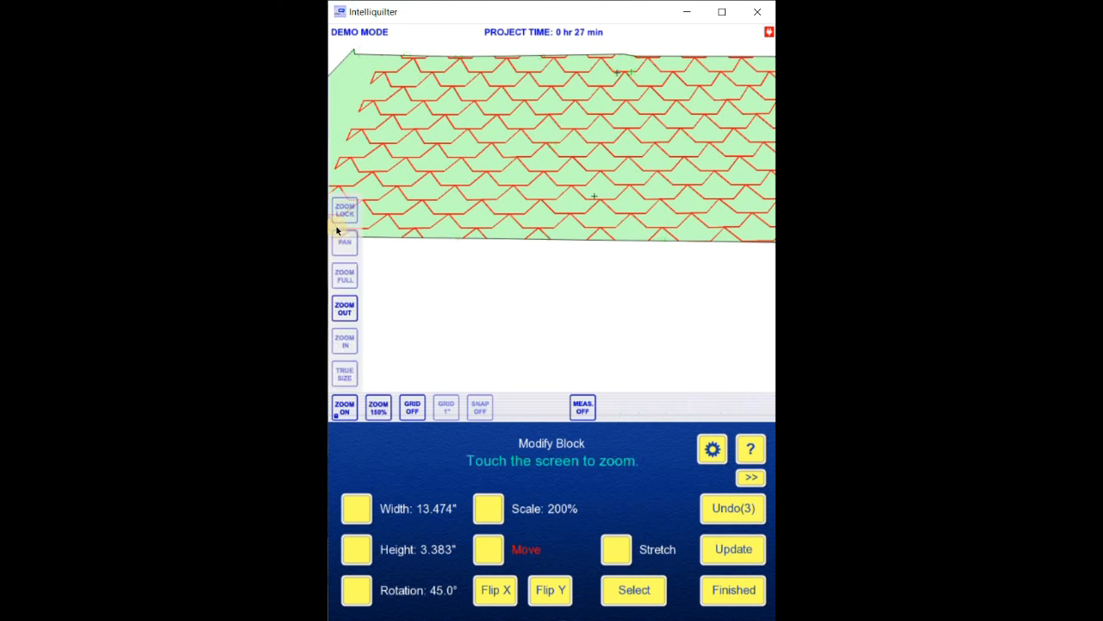
{"action": "left_click", "coordinate": [584, 250]}
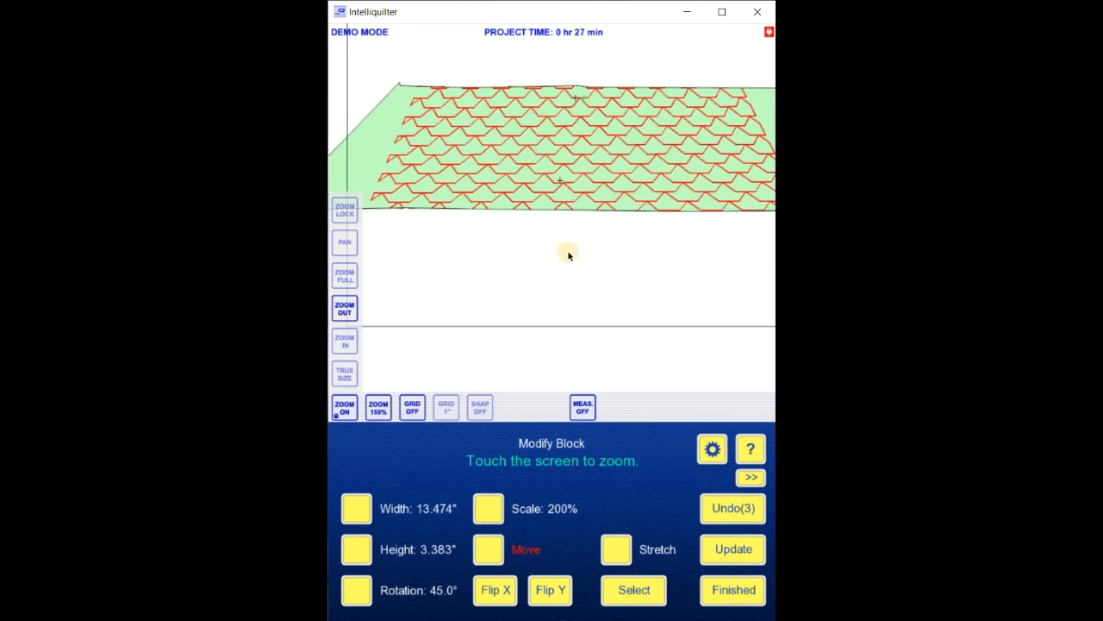
{"action": "left_click", "coordinate": [362, 509]}
{"action": "left_click", "coordinate": [583, 407]}
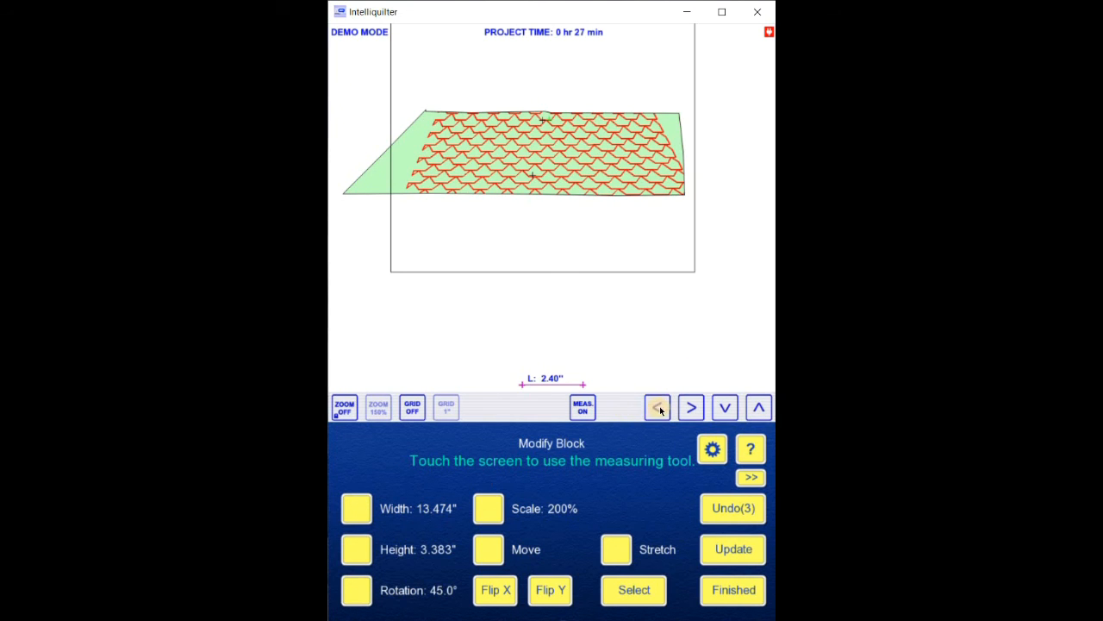
{"action": "left_click", "coordinate": [659, 406]}
{"action": "left_click", "coordinate": [660, 406]}
{"action": "left_click", "coordinate": [660, 406]}
{"action": "left_click", "coordinate": [695, 407]}
{"action": "left_click", "coordinate": [695, 407]}
{"action": "left_click", "coordinate": [695, 407]}
- Reduce the clipping block's width to 12.429" and update the block so its current shape becomes the new baseline
{"action": "left_click", "coordinate": [365, 510]}
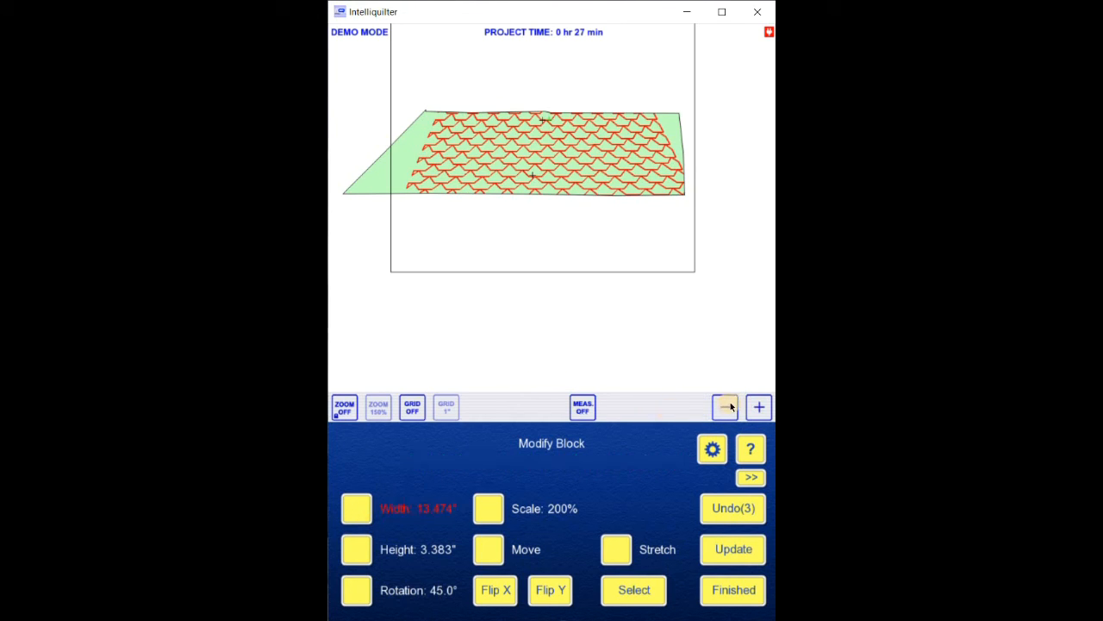
{"action": "left_click", "coordinate": [726, 410]}
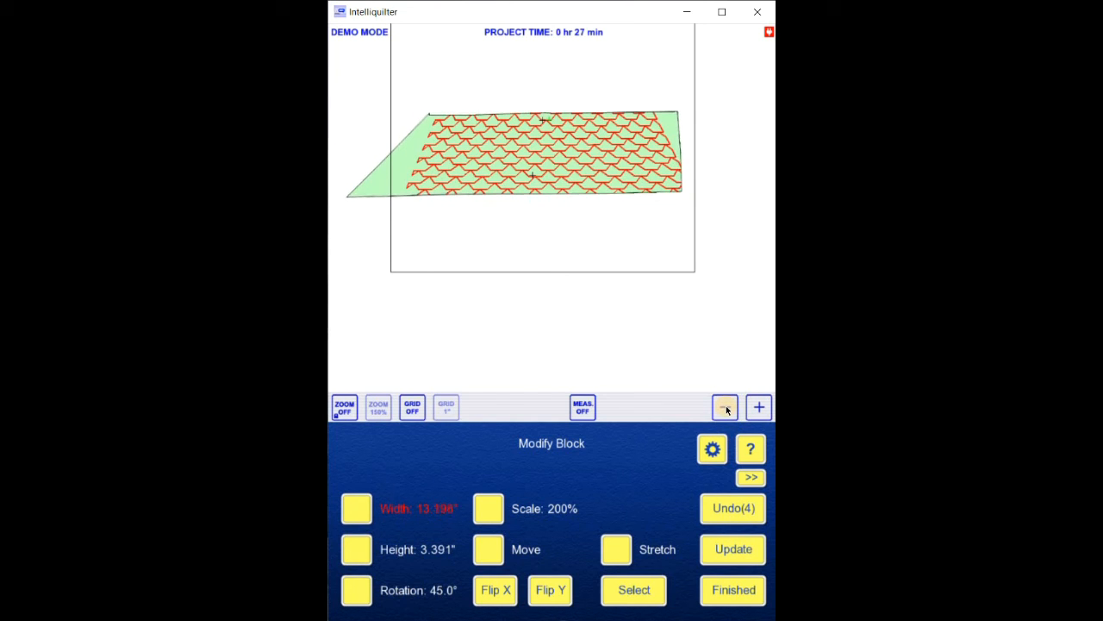
{"action": "left_click_drag", "start_coordinate": [726, 410], "coordinate": [724, 409]}
{"action": "left_click", "coordinate": [455, 160]}
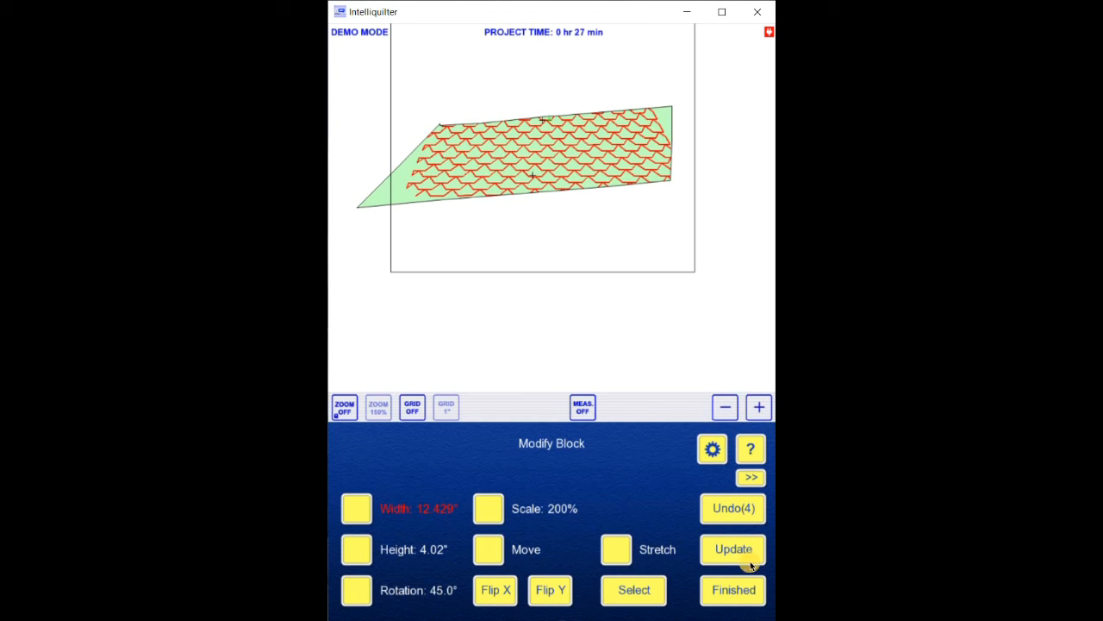
{"action": "left_click", "coordinate": [724, 550]}
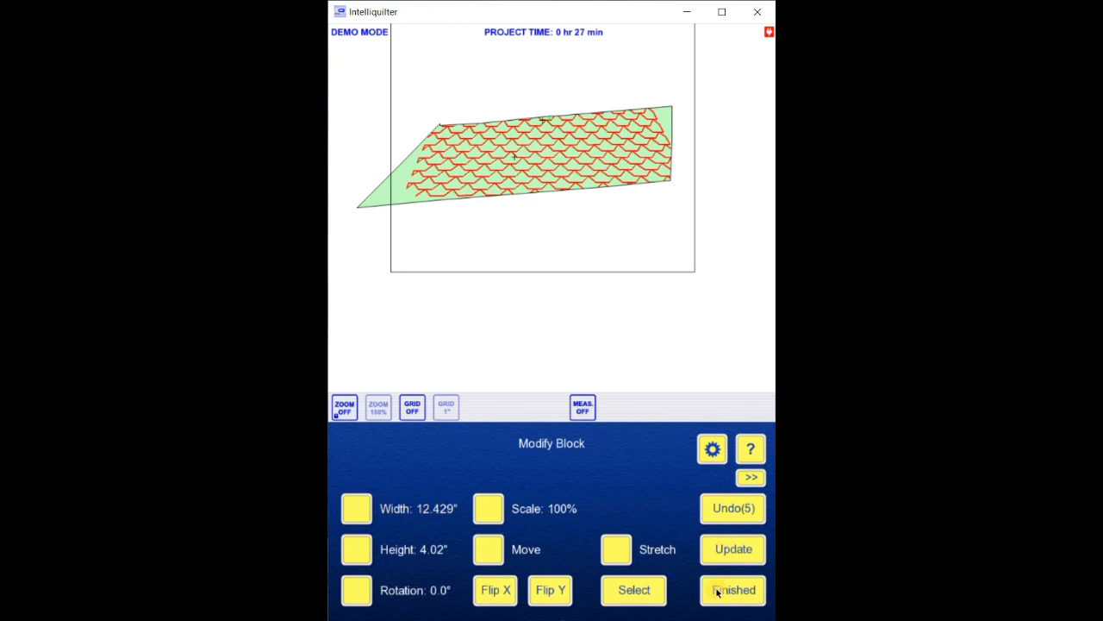
- Set the clipping block's width to 6" and finish modifying it, continuing with the clipping
{"action": "left_click", "coordinate": [357, 510]}
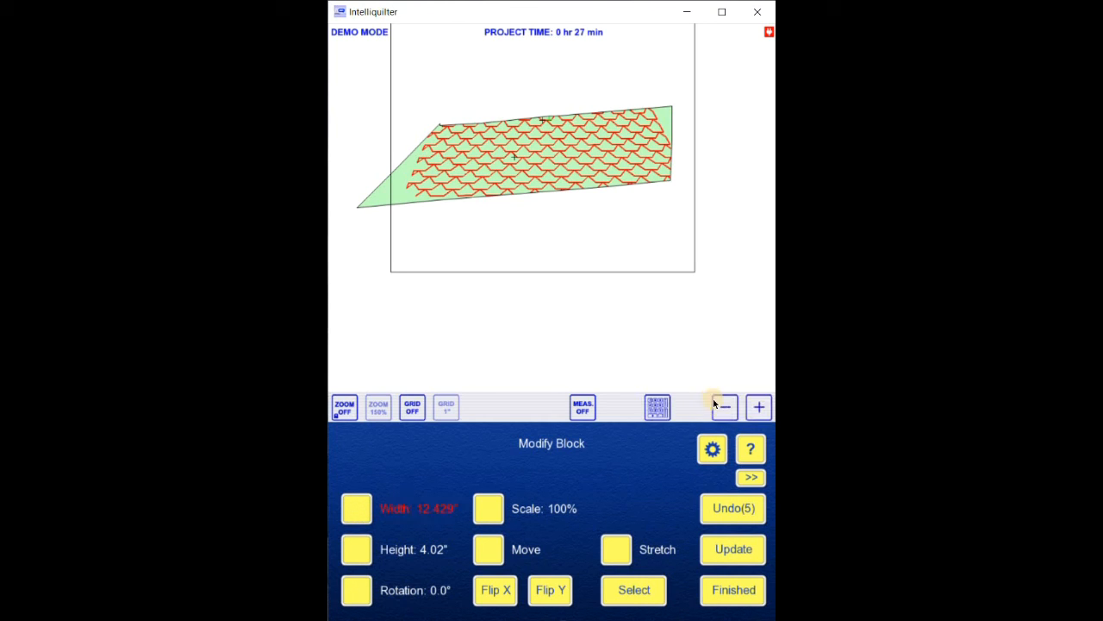
{"action": "left_click", "coordinate": [657, 408]}
{"action": "type", "text": "6"}
{"action": "left_click", "coordinate": [759, 365]}
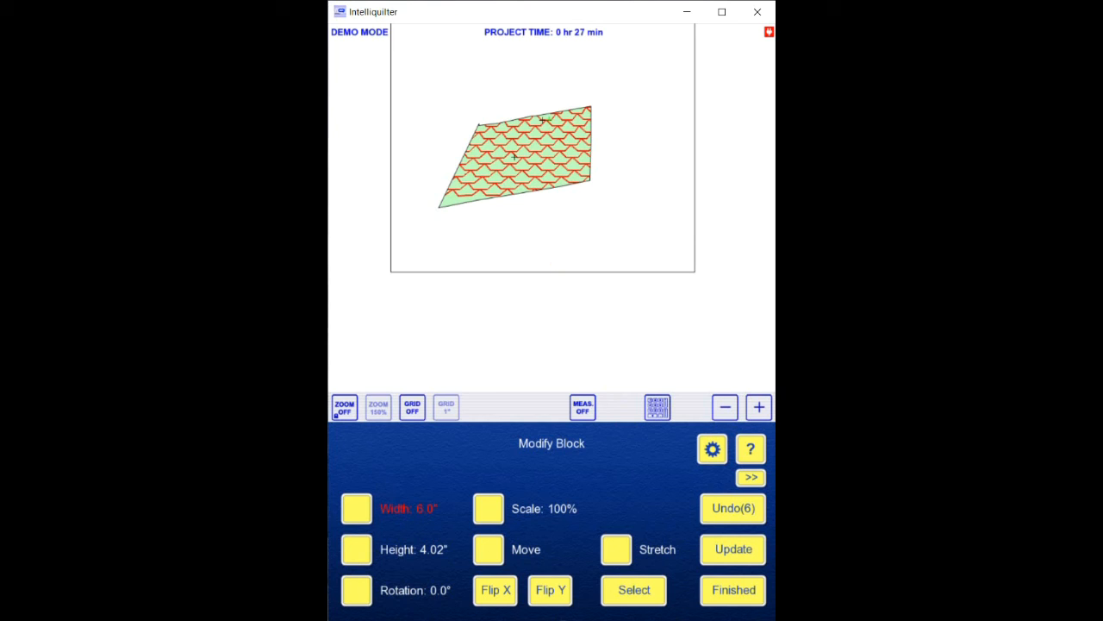
{"action": "left_click", "coordinate": [734, 591]}
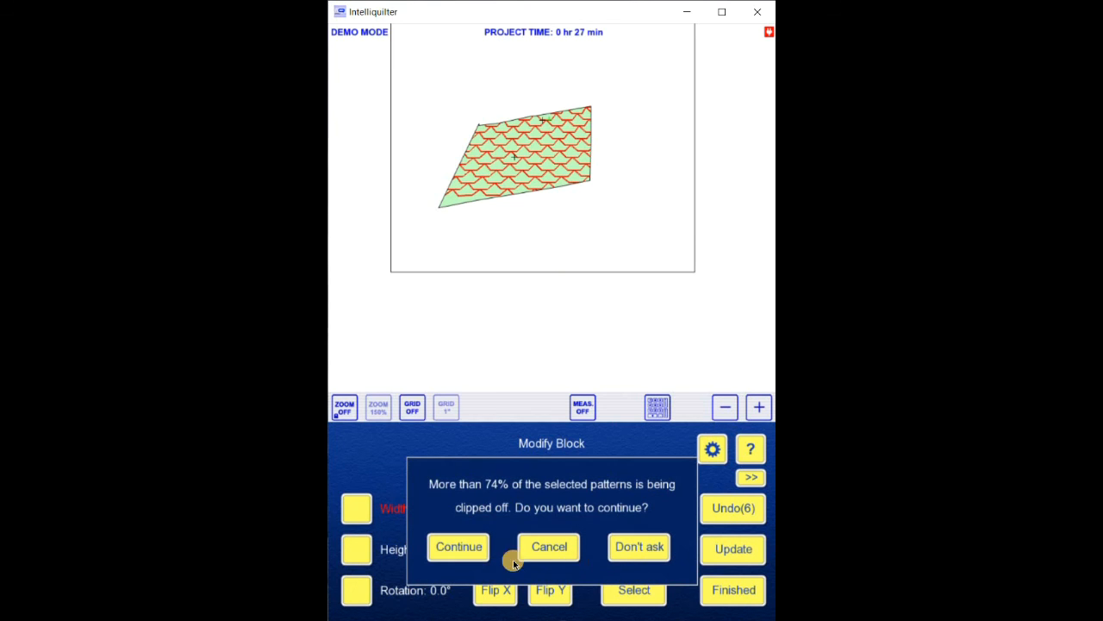
{"action": "left_click", "coordinate": [464, 557]}
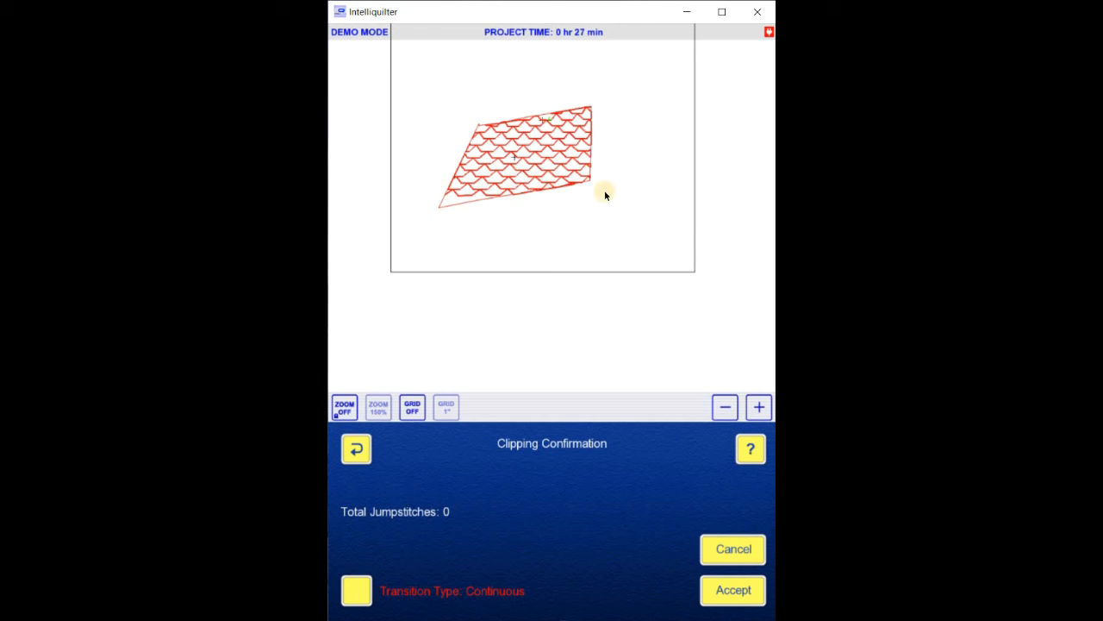
- Inspect the clipped shingles up close and accept the clipping with the Continuous transition type
{"action": "left_click", "coordinate": [344, 405]}
{"action": "left_click", "coordinate": [487, 190]}
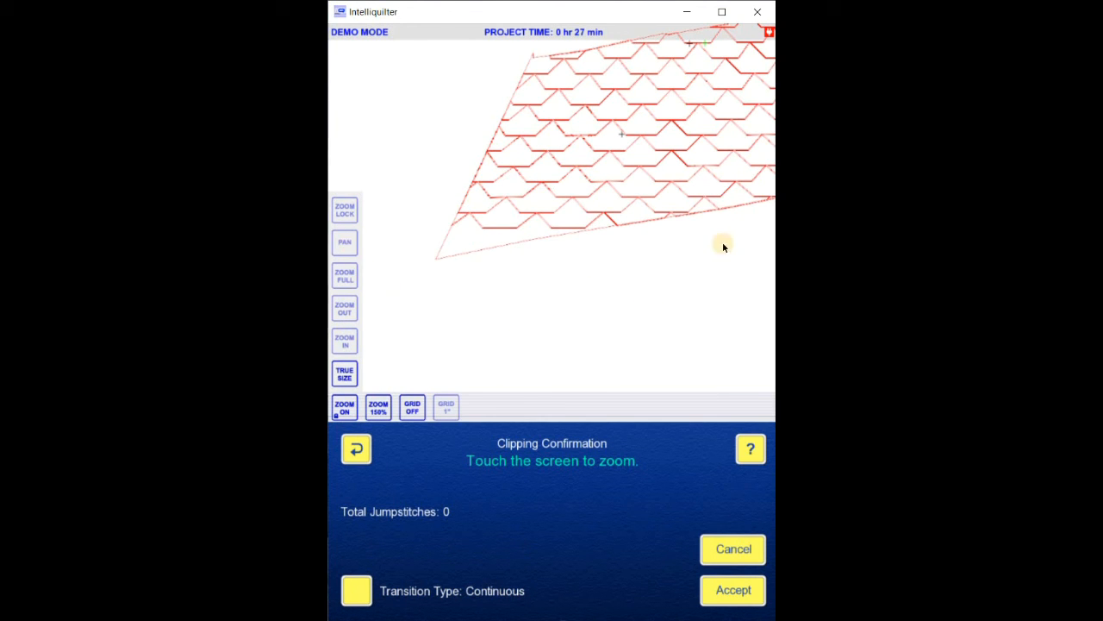
{"action": "left_click_drag", "start_coordinate": [723, 247], "coordinate": [650, 290]}
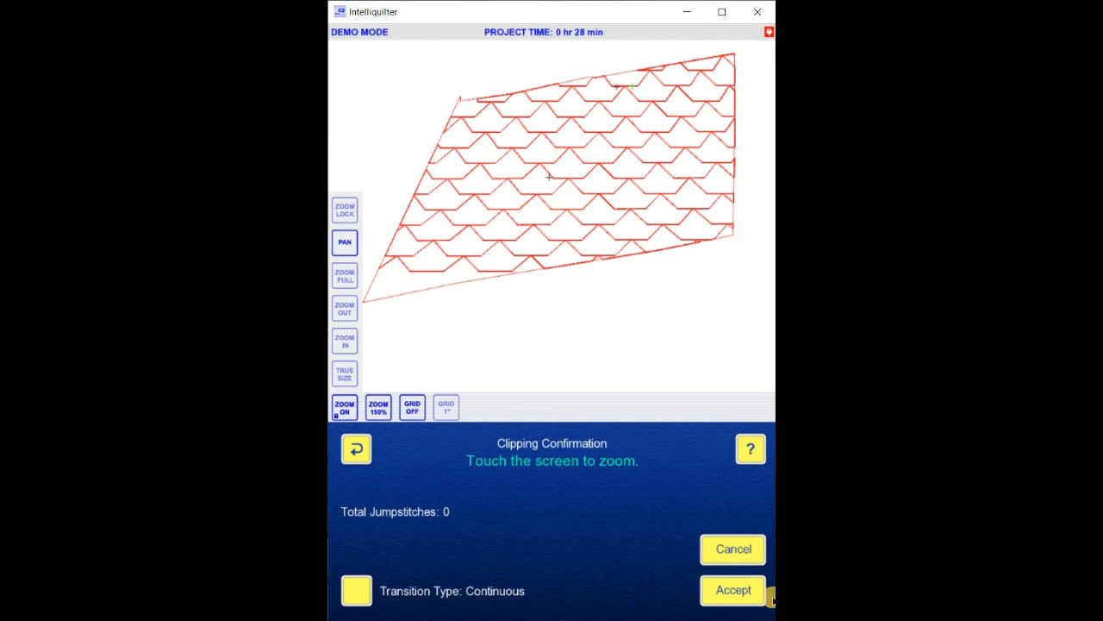
{"action": "left_click", "coordinate": [725, 602]}
{"action": "left_click", "coordinate": [491, 549]}
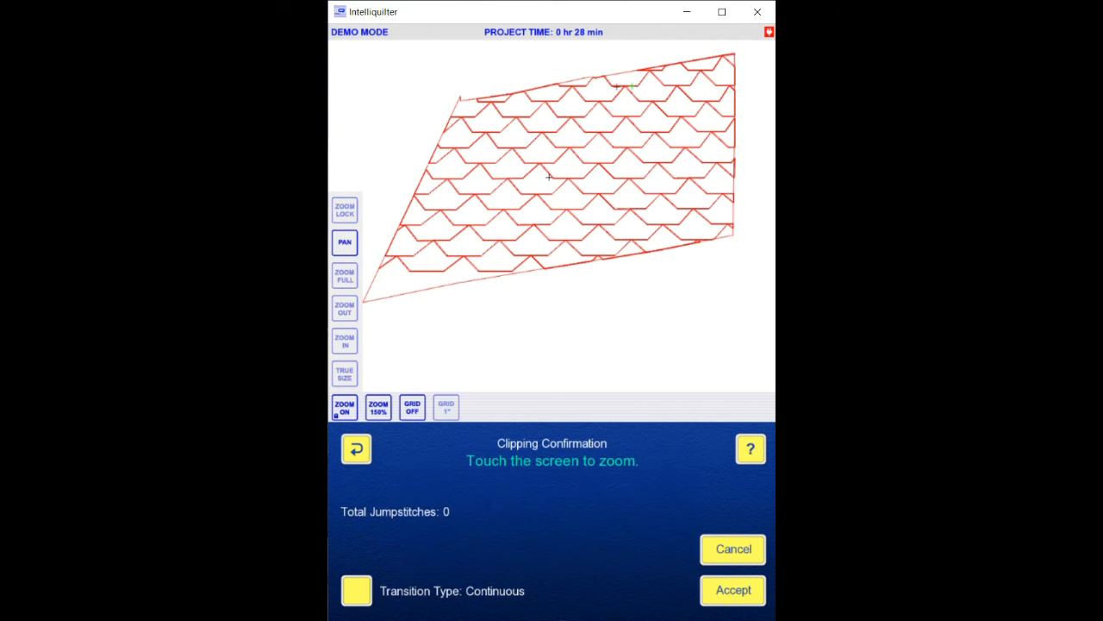